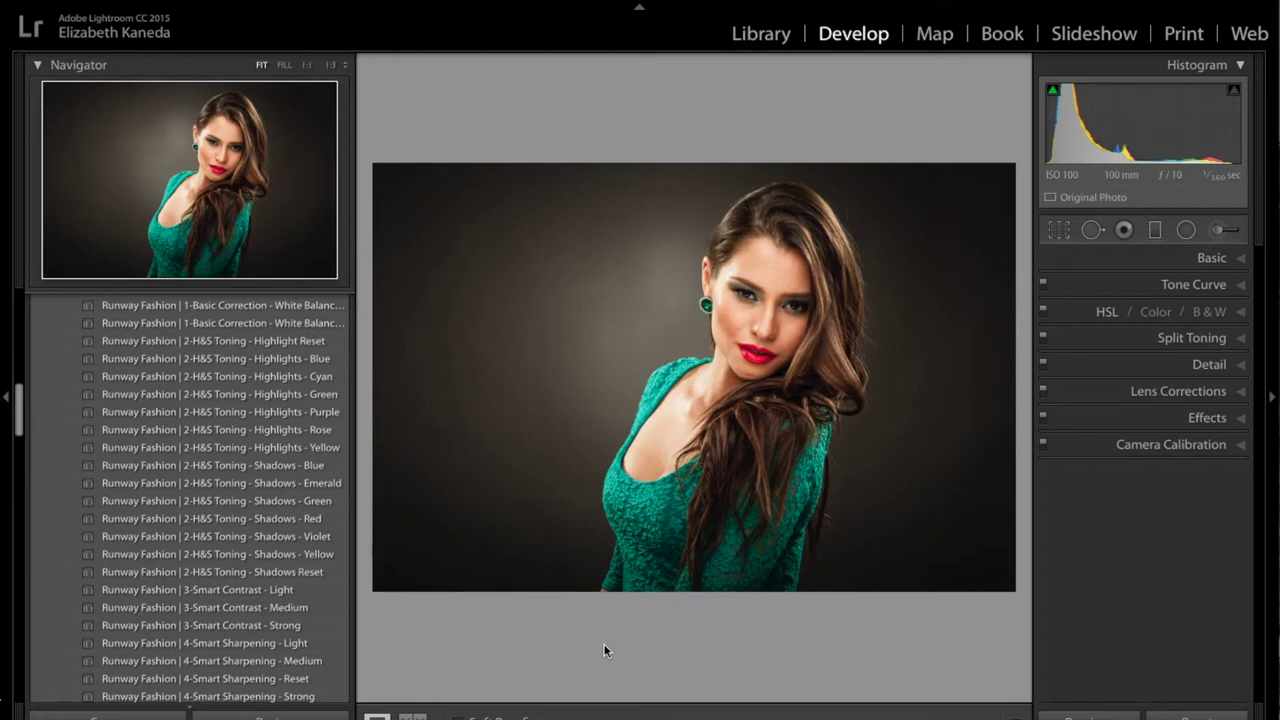
- Start an Adjustment Brush mask with the face at 1:1 and load the Runway Fashion | Color - Fix Red Skin preset
click(342, 66)
click(366, 121)
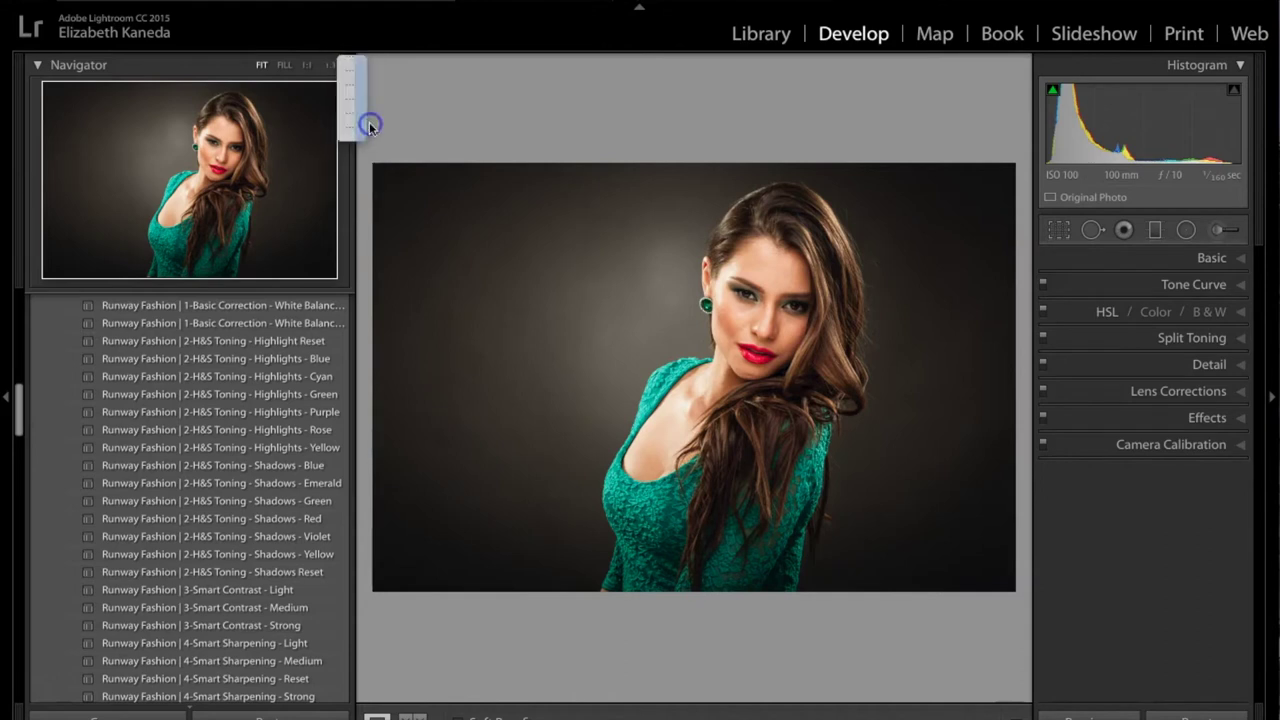
drag(840, 257, 735, 352)
click(735, 352)
drag(758, 309, 658, 387)
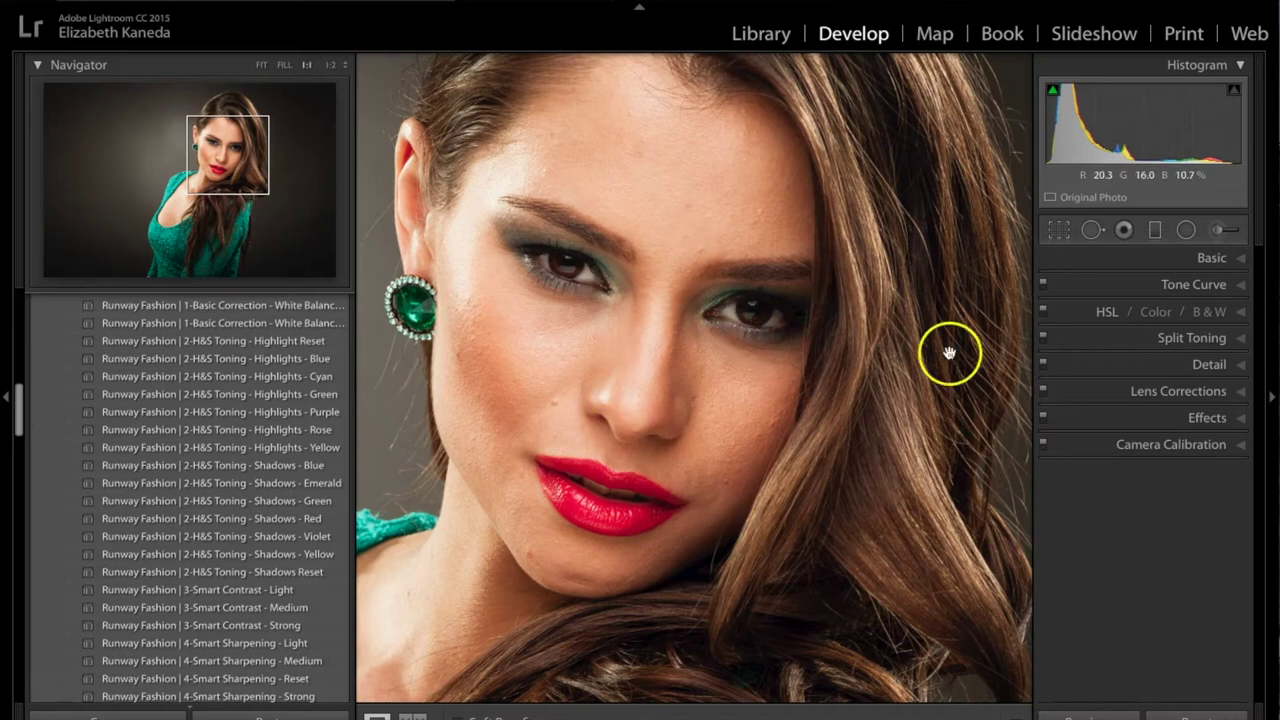
click(1218, 231)
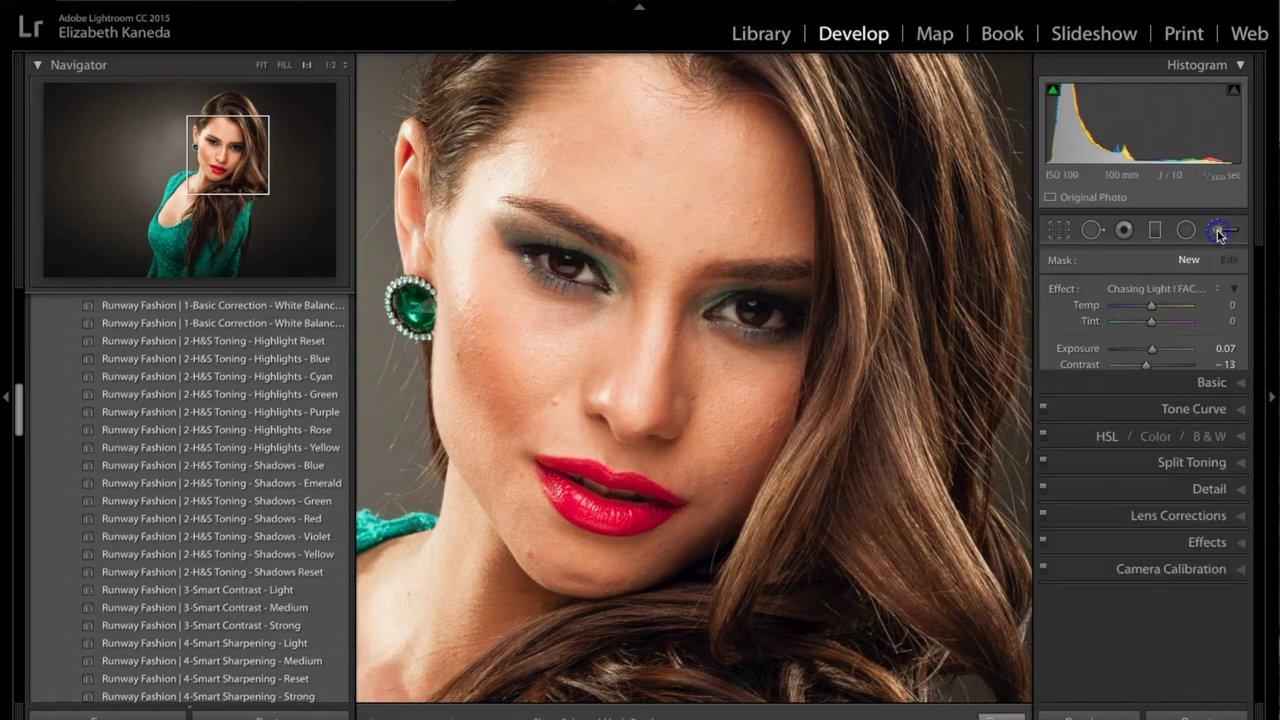
click(1190, 289)
scroll(1190, 291, down, 10)
scroll(1191, 297, down, 15)
scroll(1191, 298, down, 14)
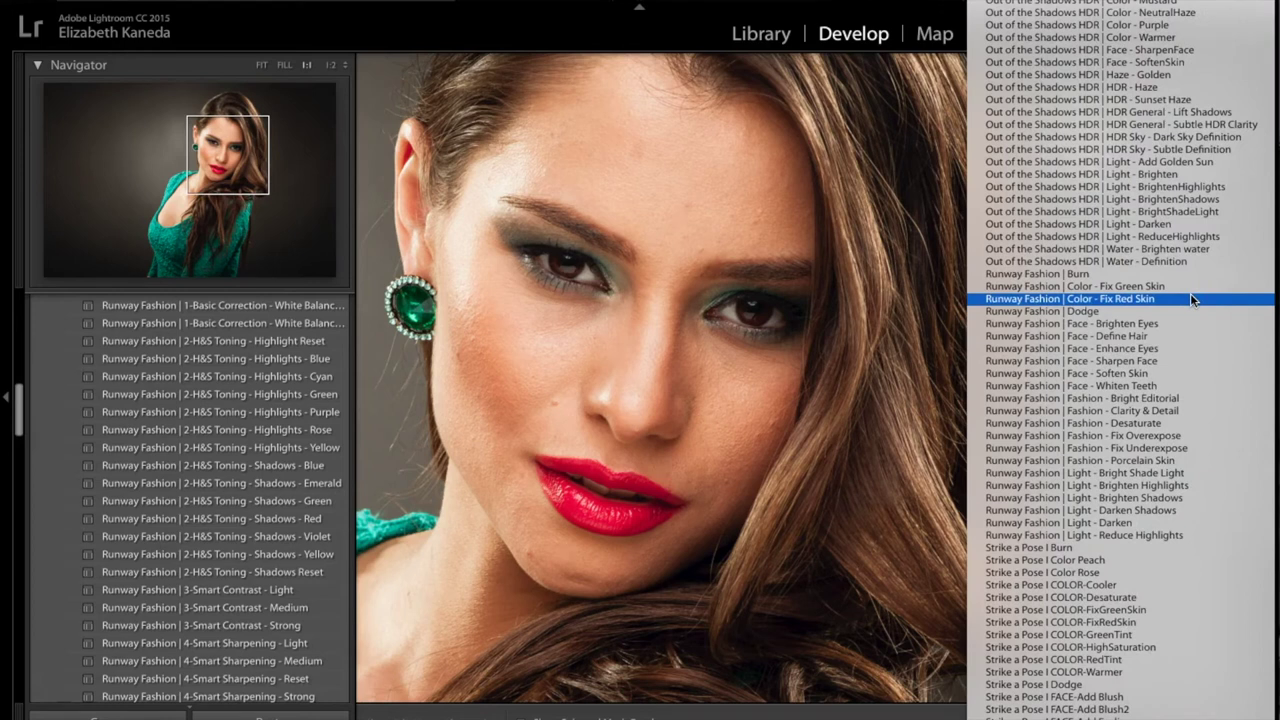
click(1141, 300)
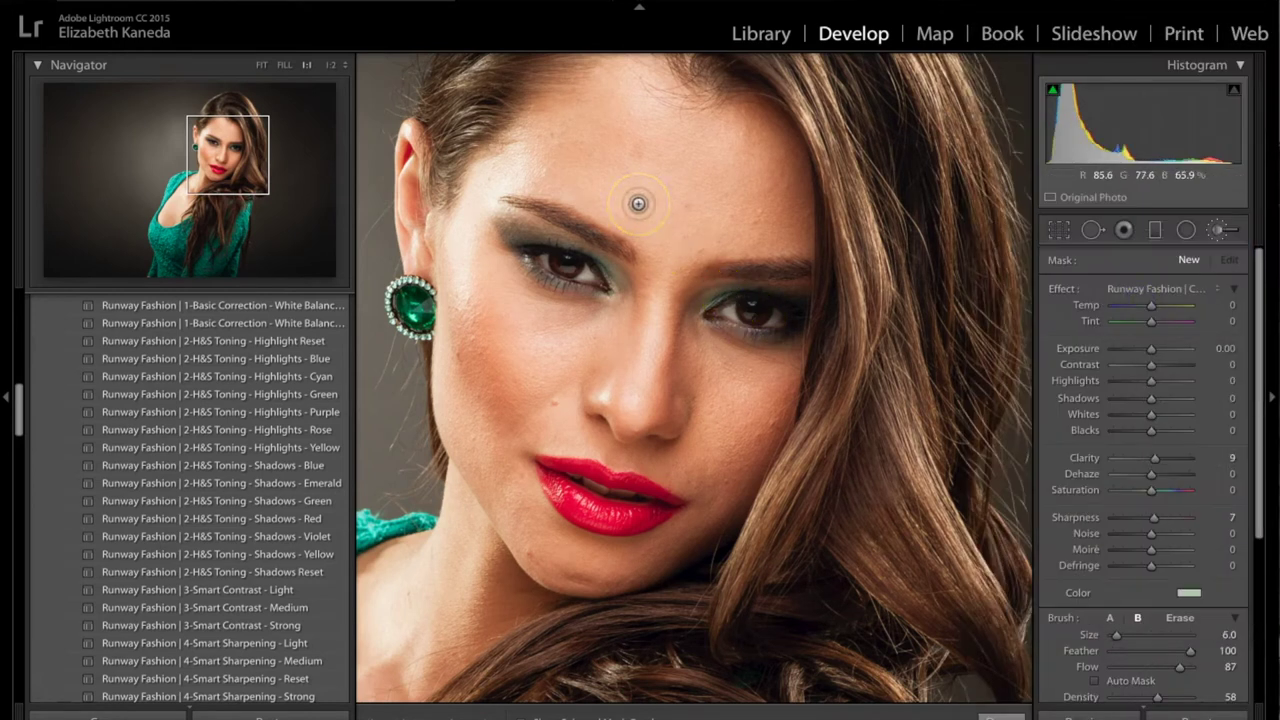
- Set the brush size to 10 and paint the red-skin correction over the forehead
click(735, 176)
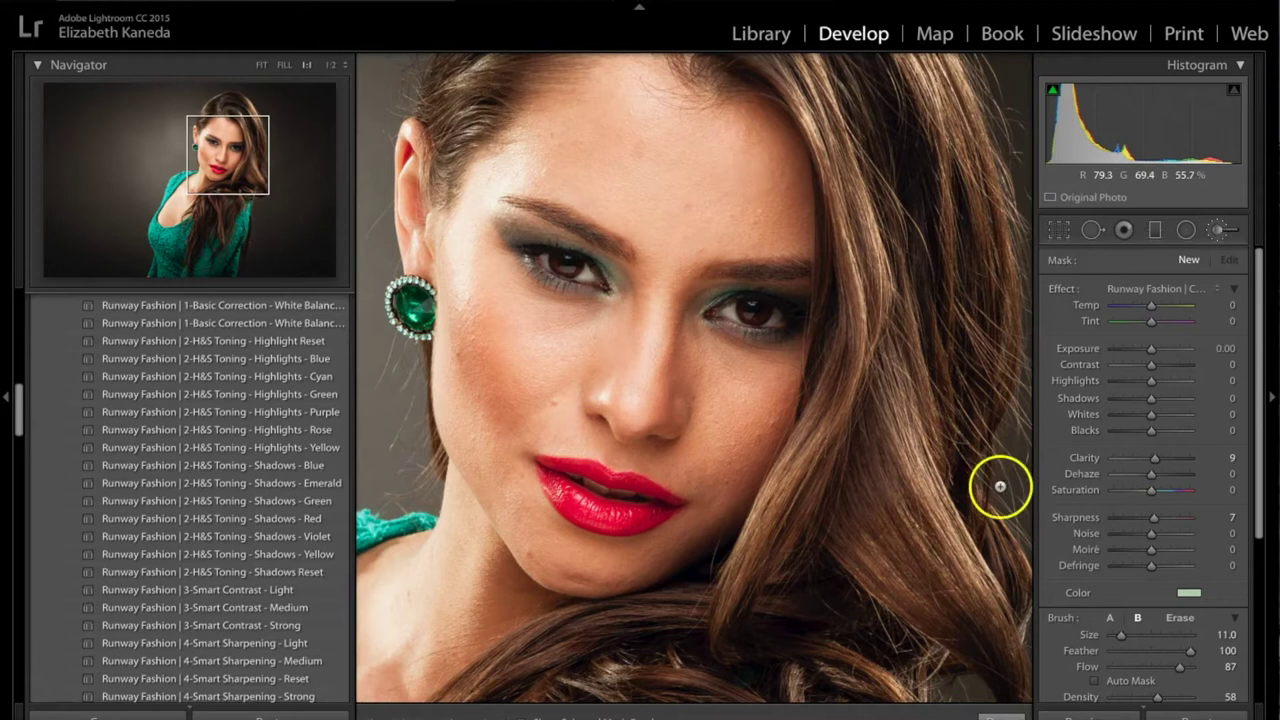
scroll(1060, 491, down, 1)
drag(1125, 628, 1120, 626)
mouse_move(576, 214)
mouse_down()
mouse_move(631, 194)
mouse_move(662, 203)
mouse_up()
mouse_move(751, 197)
mouse_down()
mouse_move(749, 154)
mouse_move(734, 146)
mouse_up()
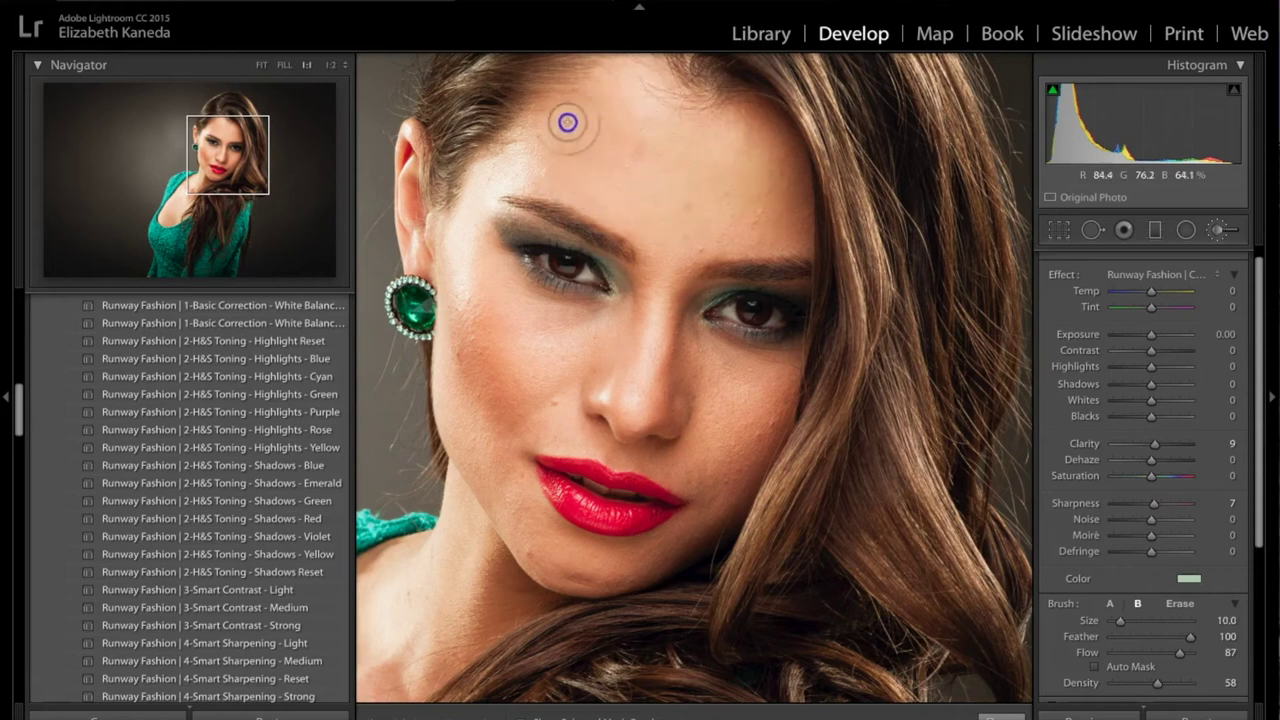
click(677, 222)
mouse_move(677, 222)
mouse_down()
mouse_move(725, 176)
mouse_move(761, 185)
mouse_move(777, 144)
mouse_up()
- Continue painting the red-skin correction over both cheeks, the sides of the face and the nose
mouse_move(553, 330)
mouse_down()
mouse_move(471, 366)
mouse_move(473, 384)
mouse_move(569, 363)
mouse_move(549, 383)
mouse_up()
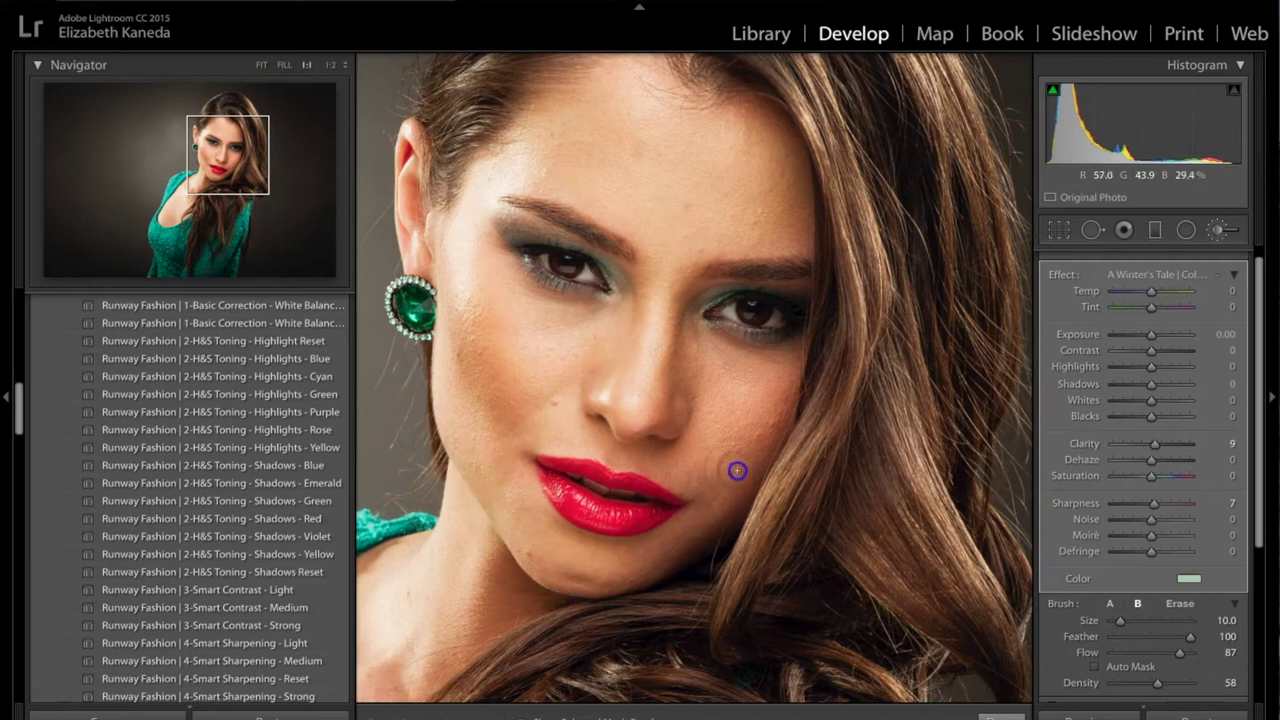
drag(682, 429, 725, 404)
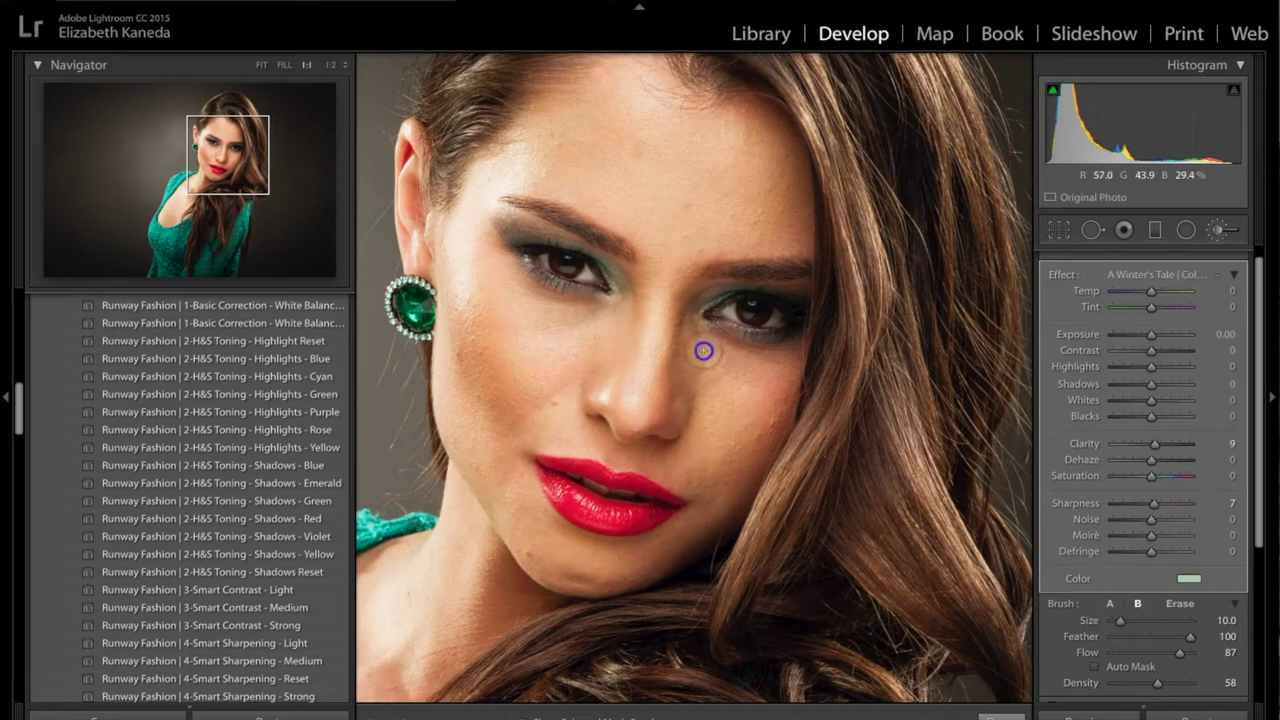
mouse_move(727, 358)
mouse_down()
mouse_move(769, 423)
mouse_move(791, 379)
mouse_up()
mouse_move(750, 451)
mouse_down()
mouse_move(769, 380)
mouse_move(757, 417)
mouse_up()
mouse_move(692, 313)
mouse_down()
mouse_move(683, 331)
mouse_move(747, 233)
mouse_move(757, 120)
mouse_up()
mouse_move(485, 172)
mouse_down()
mouse_move(471, 191)
mouse_move(471, 390)
mouse_up()
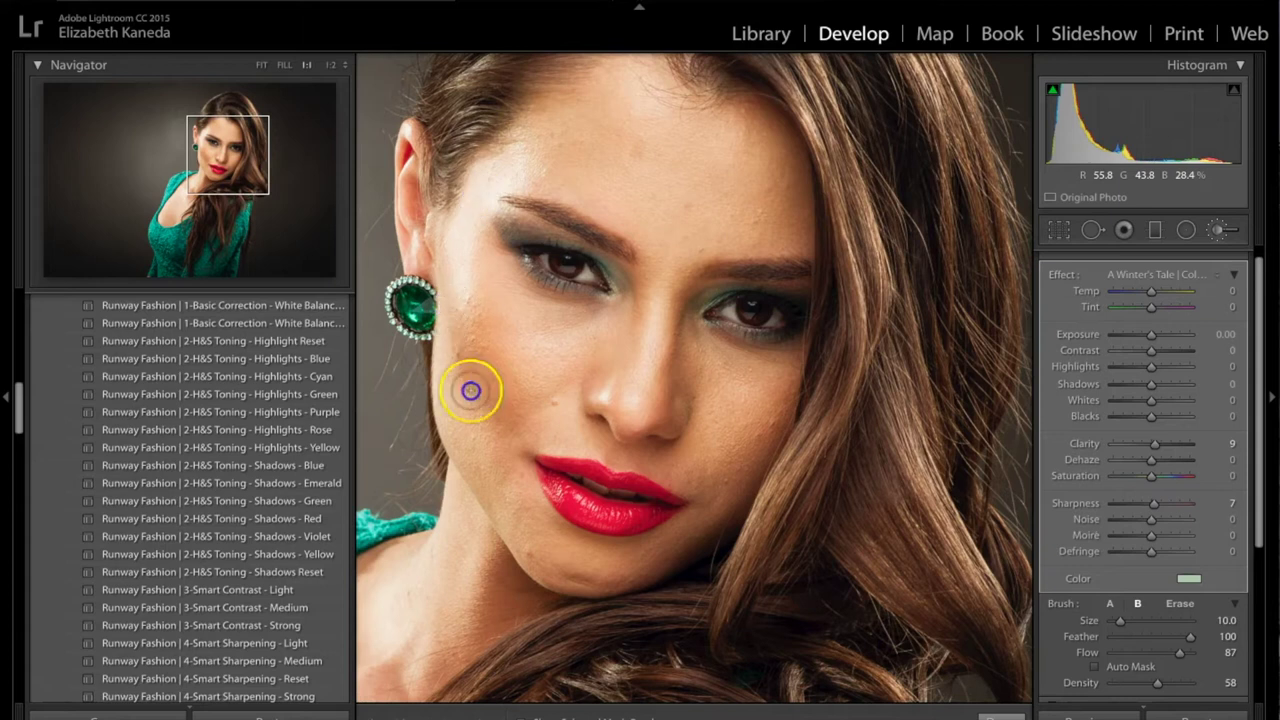
mouse_move(638, 403)
mouse_down()
mouse_move(666, 280)
mouse_move(662, 204)
mouse_up()
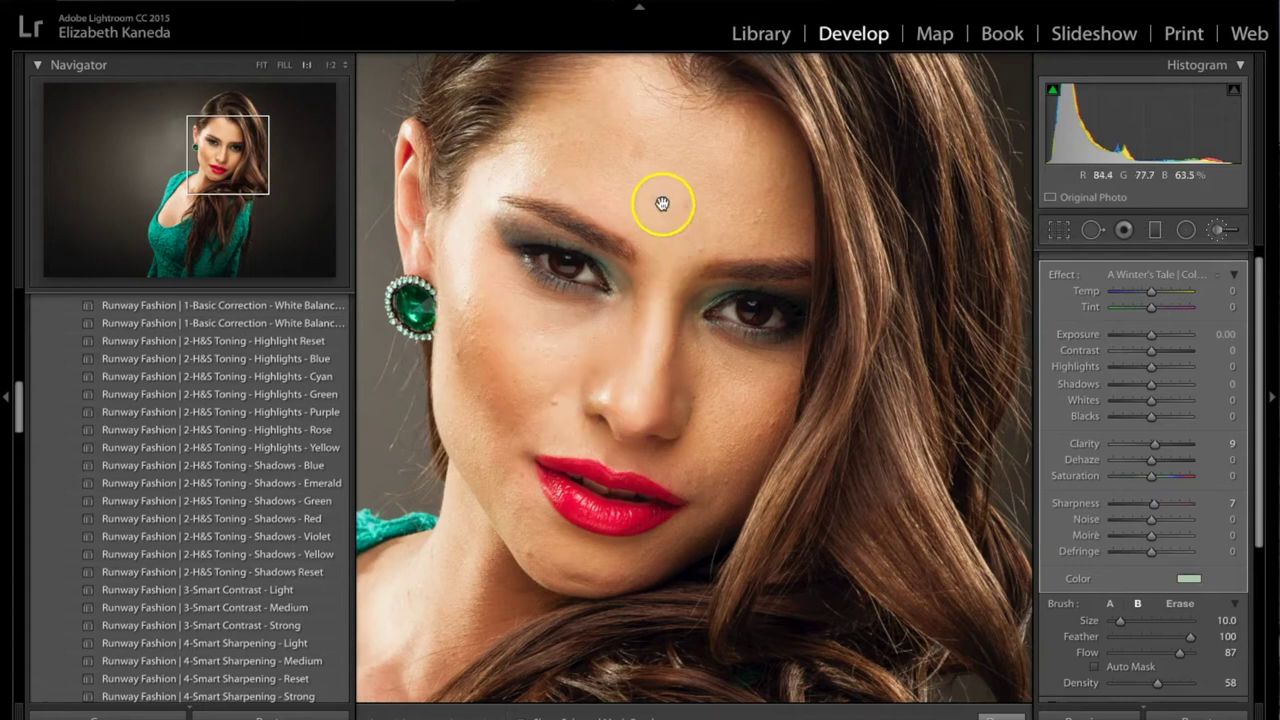
- Set the exposure of the red-skin correction mask to 0.55
mouse_move(665, 206)
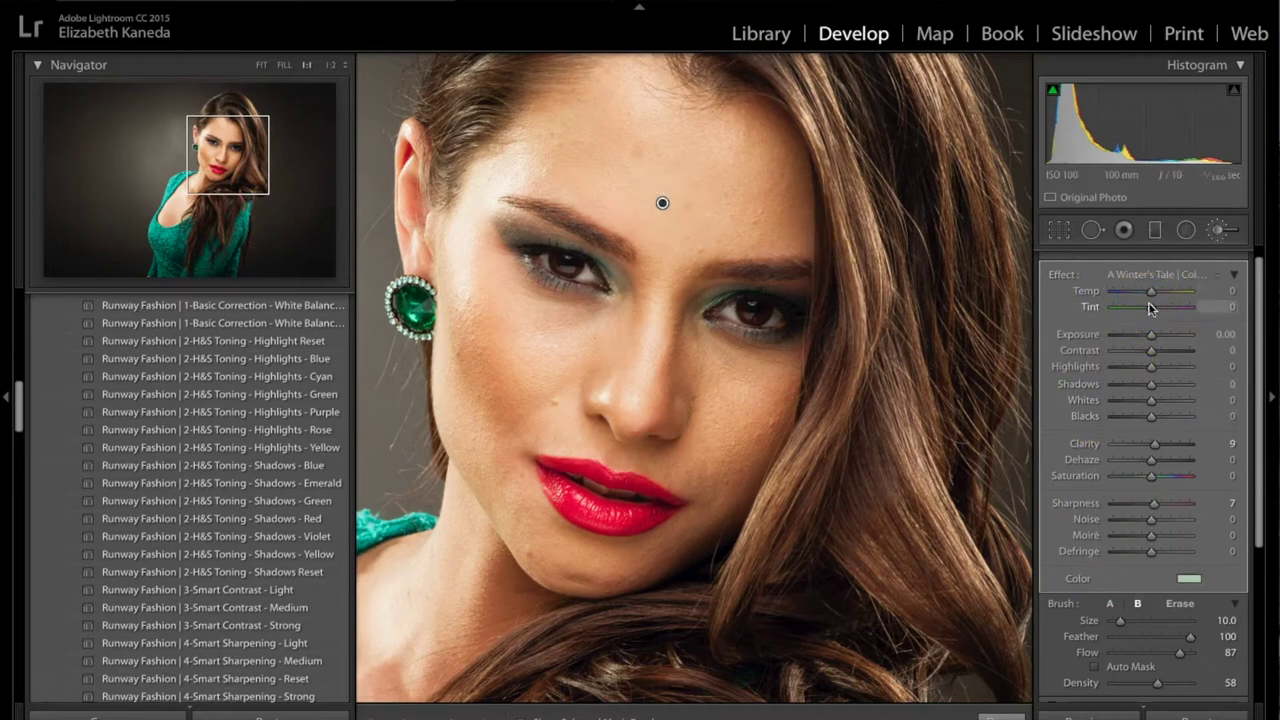
key(ctrl+z)
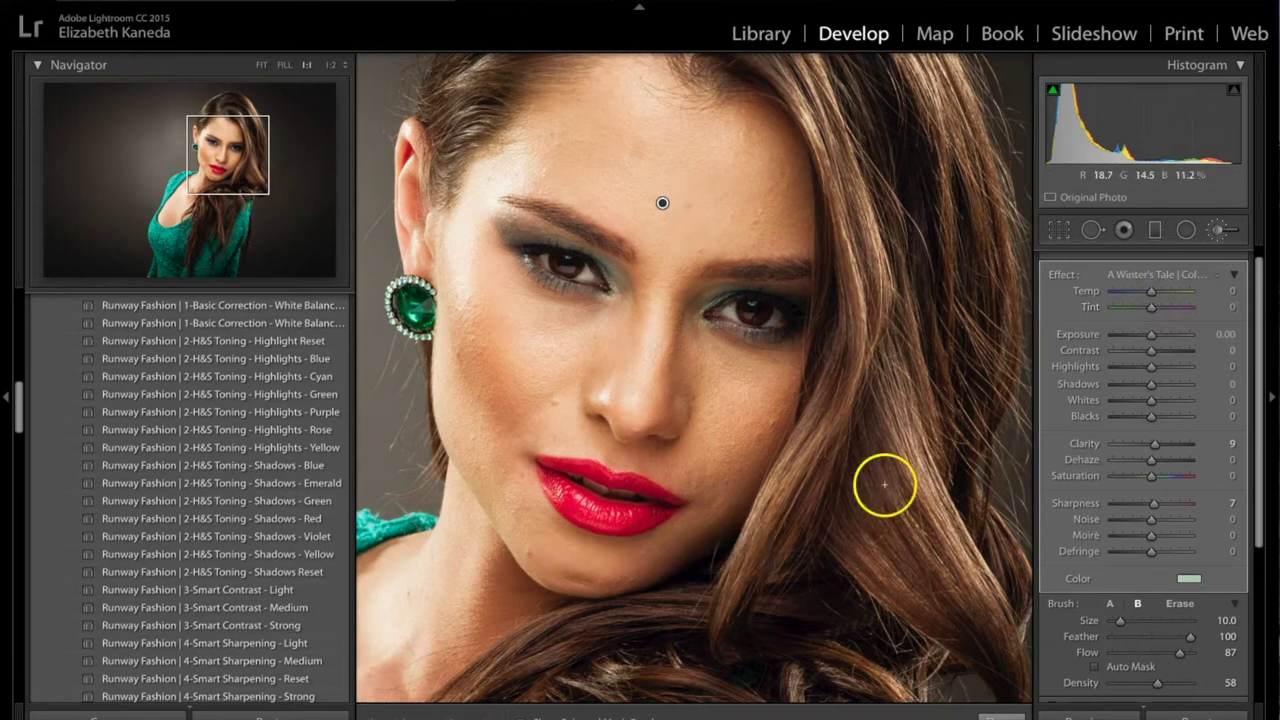
click(172, 1)
click(282, 1)
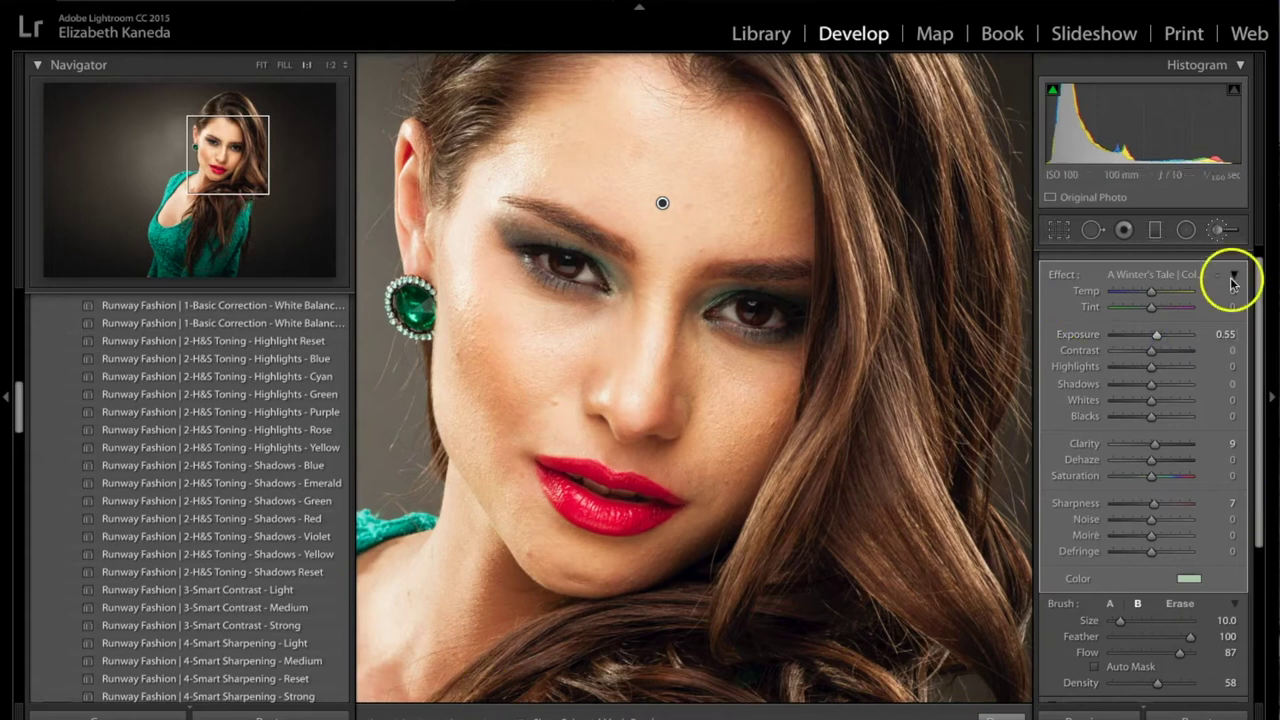
- Close the Adjustment Brush, compare the face before and after side by side, and return to the single-photo view
click(1216, 233)
click(413, 716)
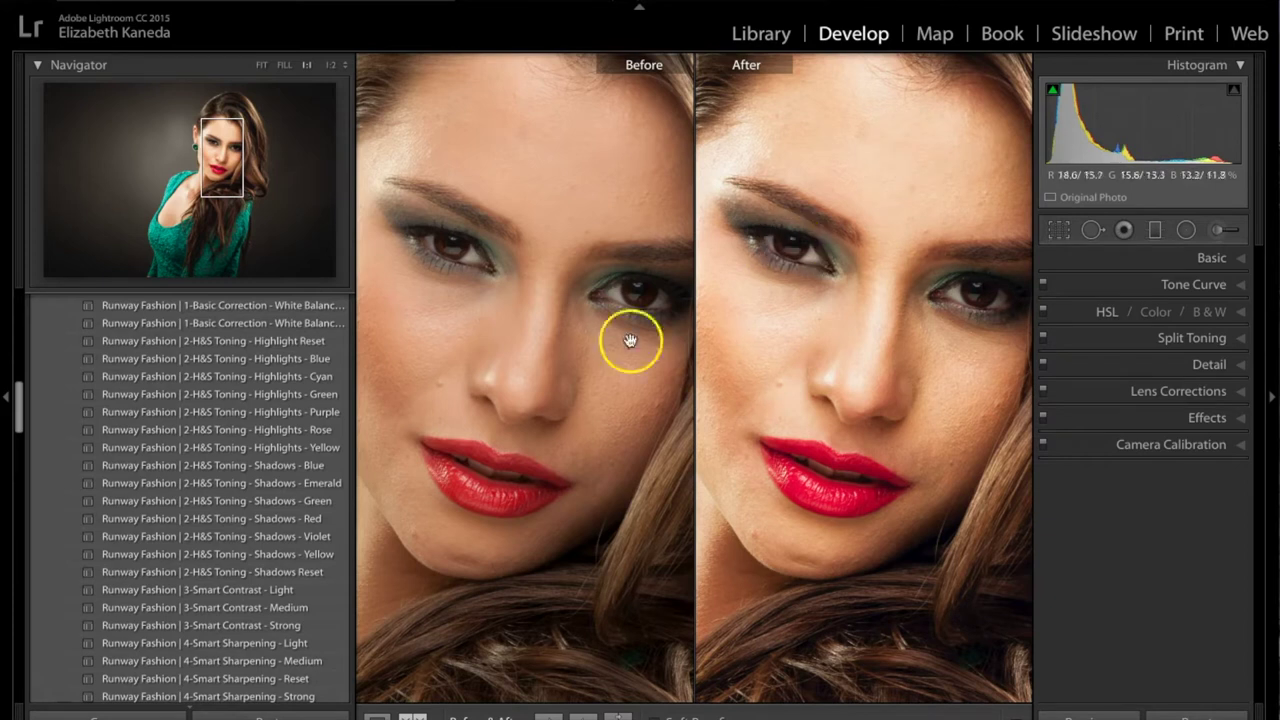
click(377, 716)
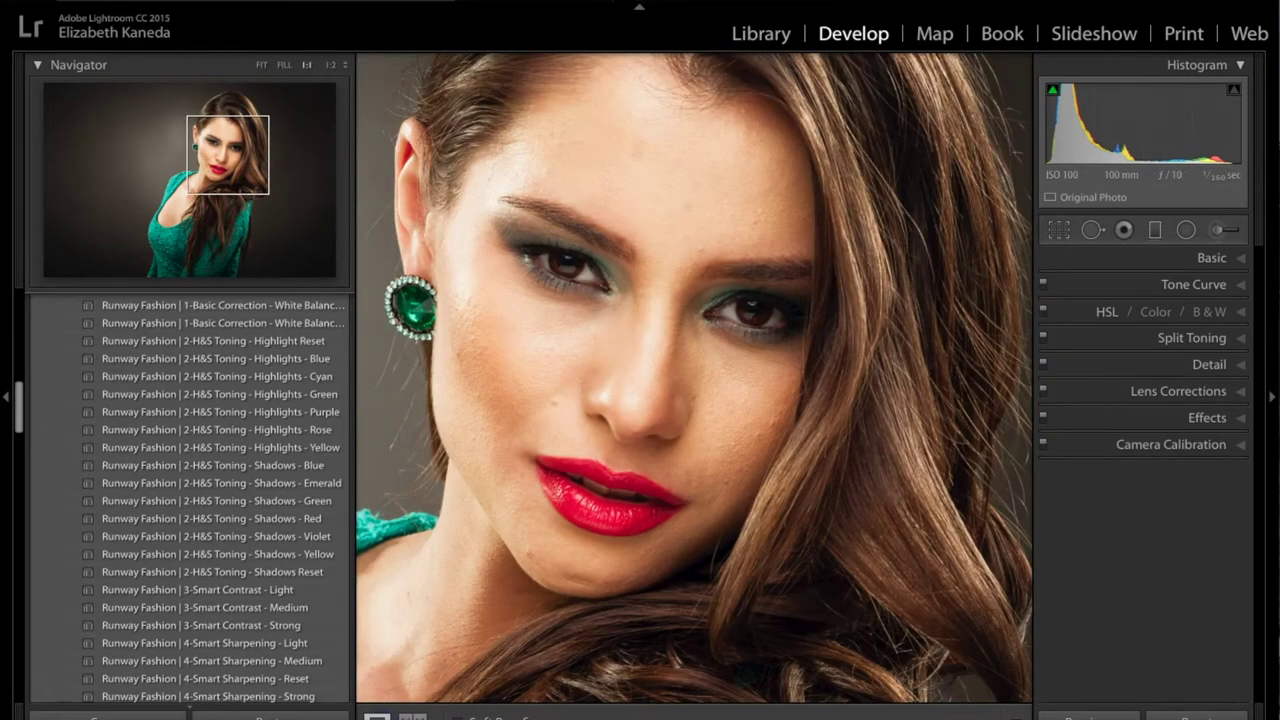
- Start a new Adjustment Brush mask with the Runway Fashion | Face - Soften Skin preset
click(1220, 230)
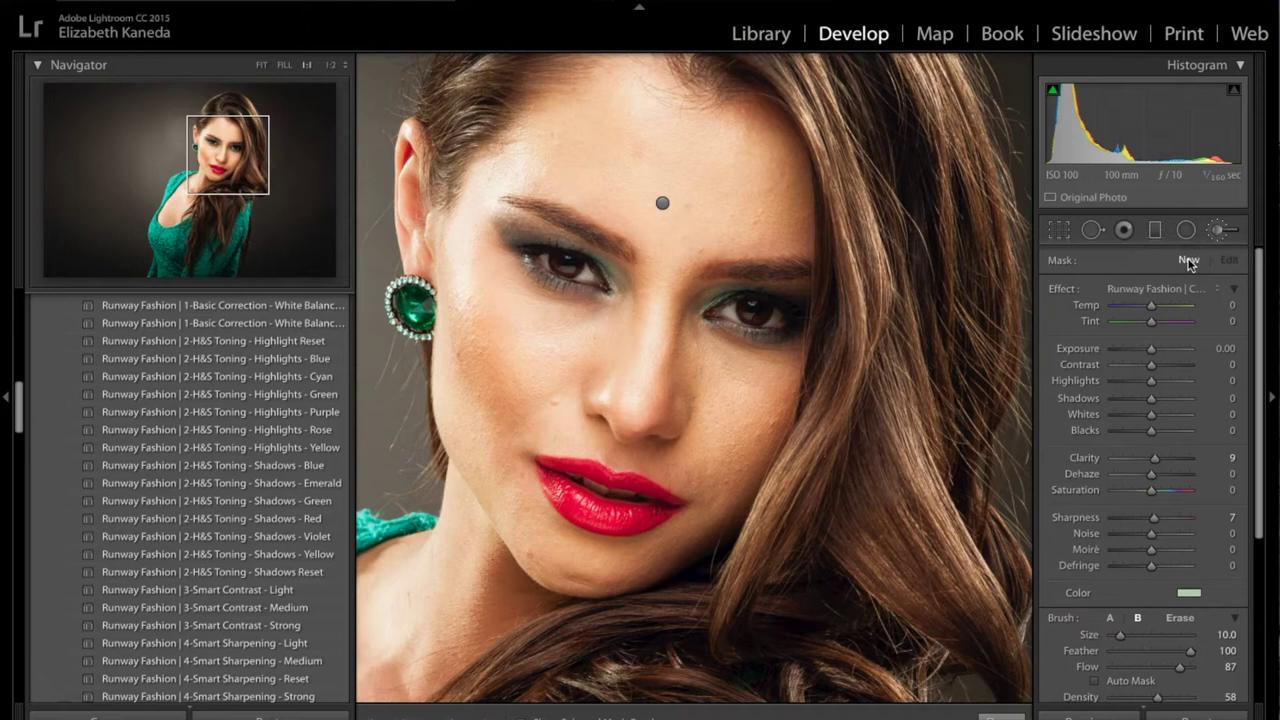
click(1178, 290)
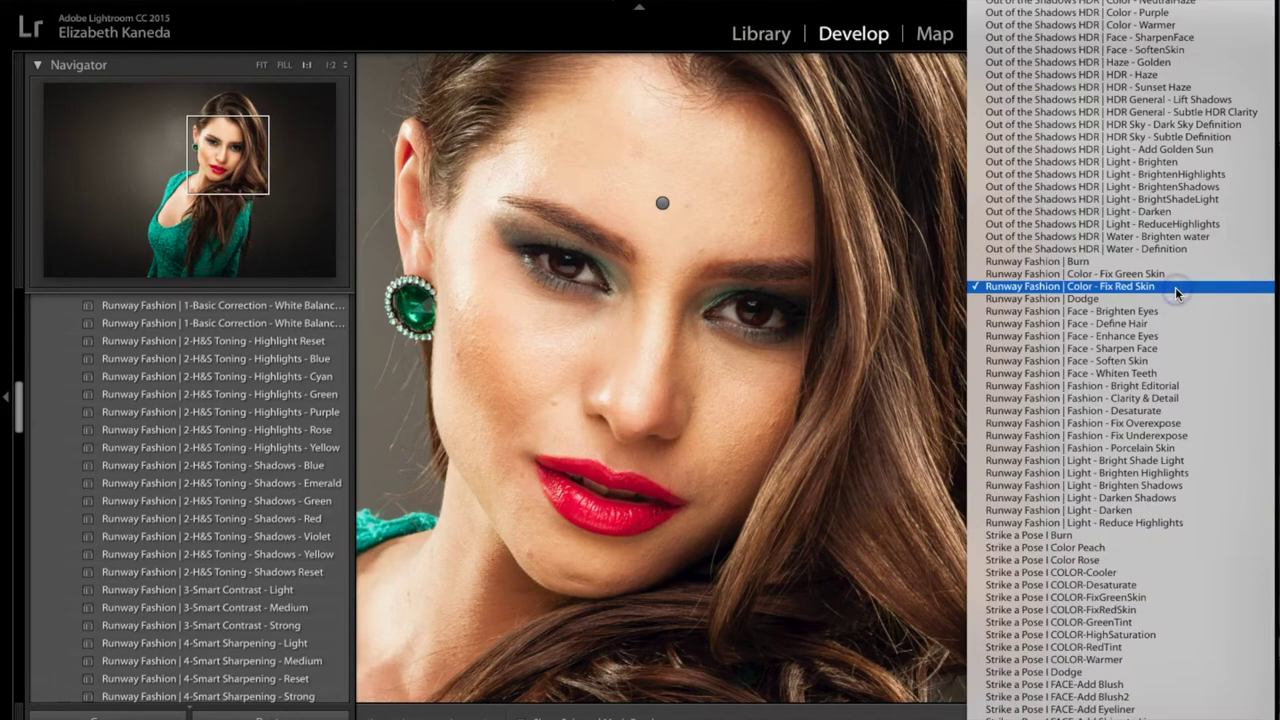
click(1130, 362)
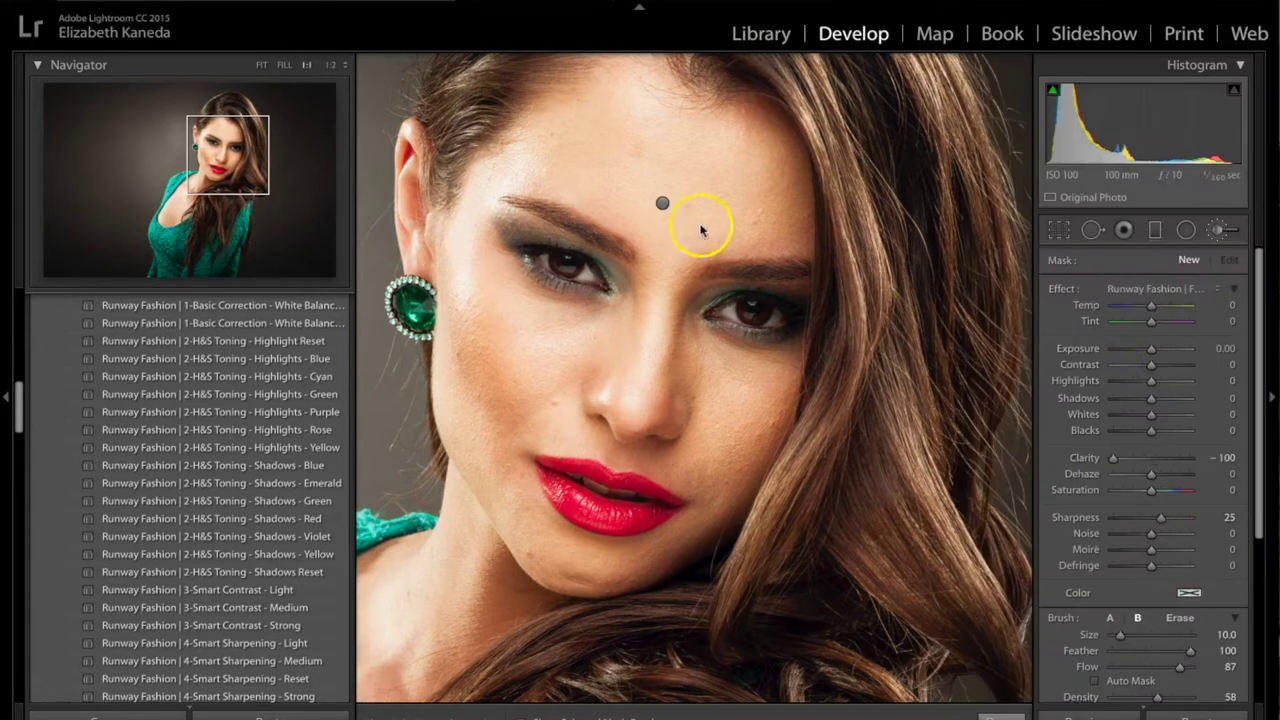
- Paint skin softening over the forehead, cheeks, nose and chin, and set the mask's clarity to -78
mouse_move(573, 65)
mouse_down()
mouse_move(628, 130)
mouse_move(635, 167)
mouse_move(703, 183)
mouse_move(743, 224)
mouse_move(726, 152)
mouse_up()
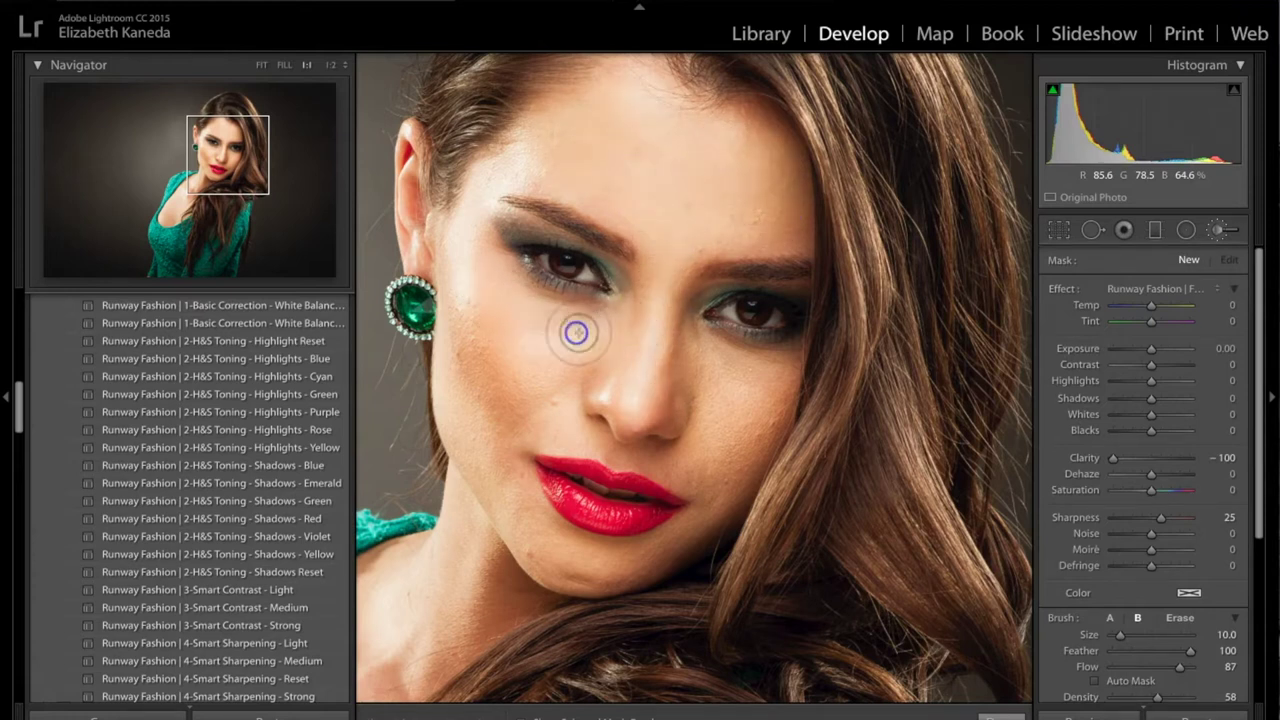
click(471, 220)
click(467, 354)
drag(467, 354, 549, 366)
click(646, 409)
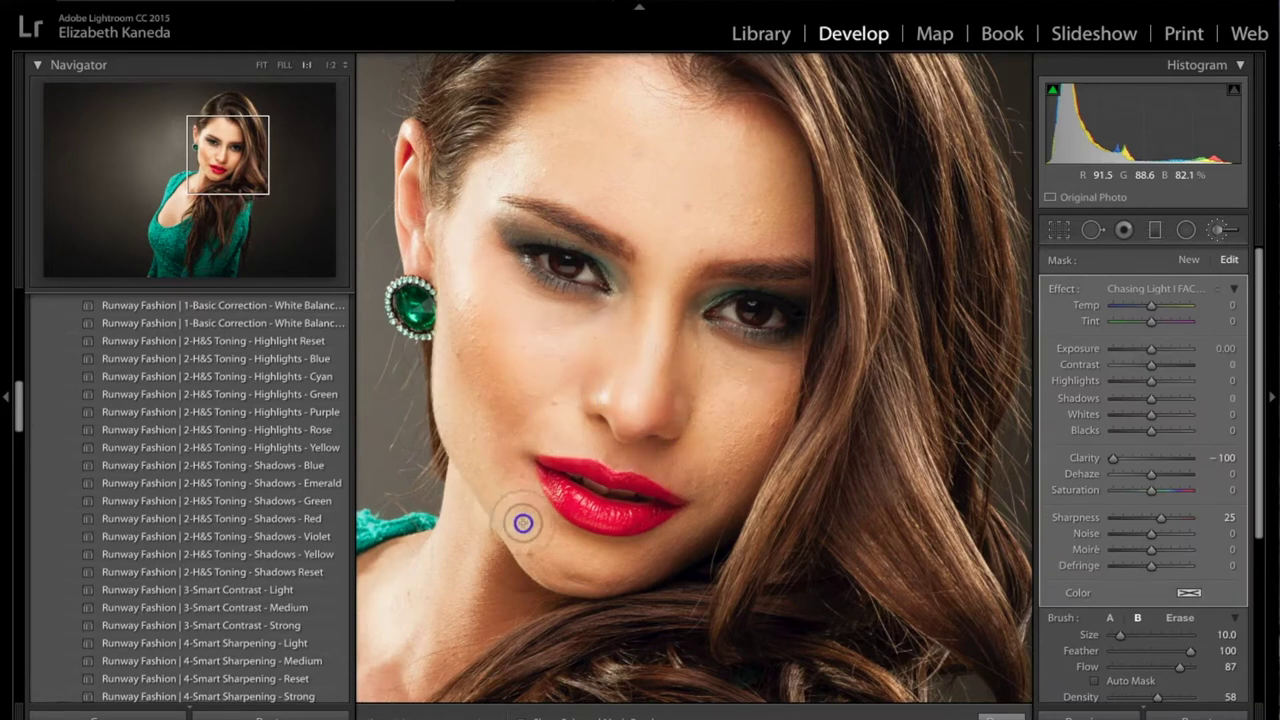
drag(714, 243, 631, 155)
drag(743, 243, 666, 229)
click(703, 94)
click(658, 59)
mouse_move(658, 59)
mouse_down()
mouse_move(742, 116)
mouse_move(592, 180)
mouse_move(643, 263)
mouse_move(649, 341)
mouse_up()
mouse_move(532, 547)
mouse_down()
mouse_move(518, 451)
mouse_move(587, 423)
mouse_up()
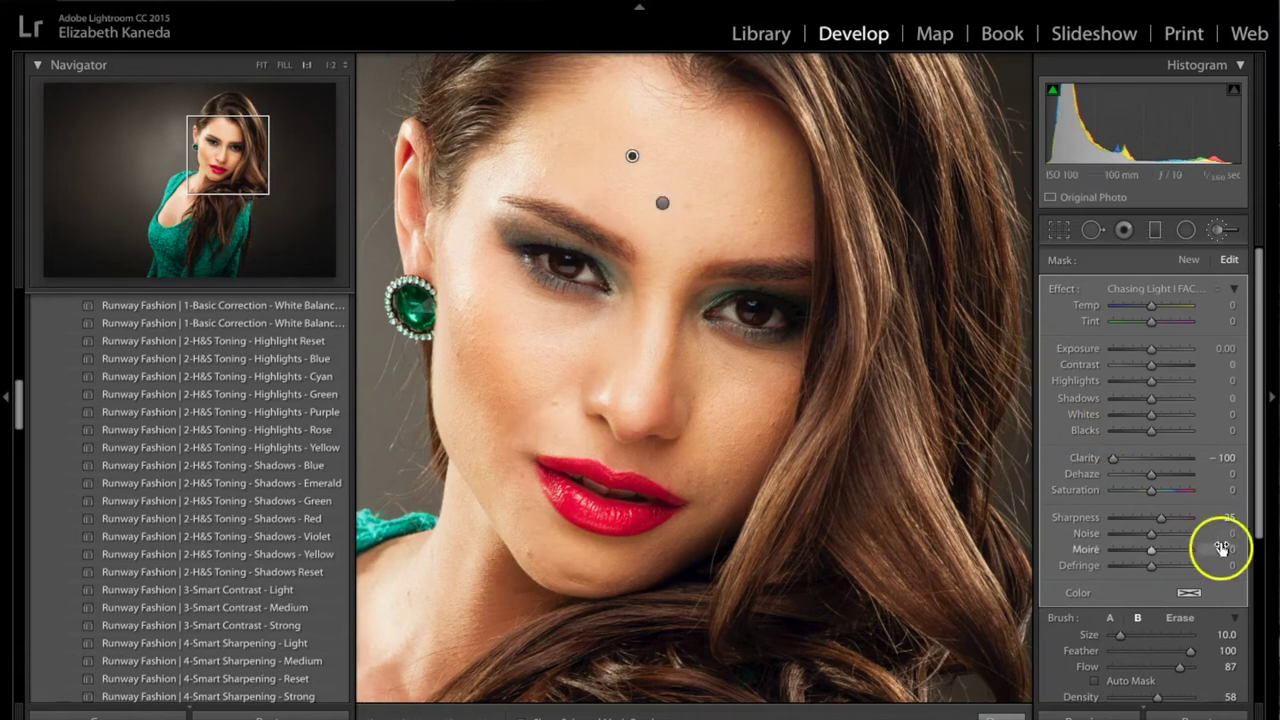
click(1118, 487)
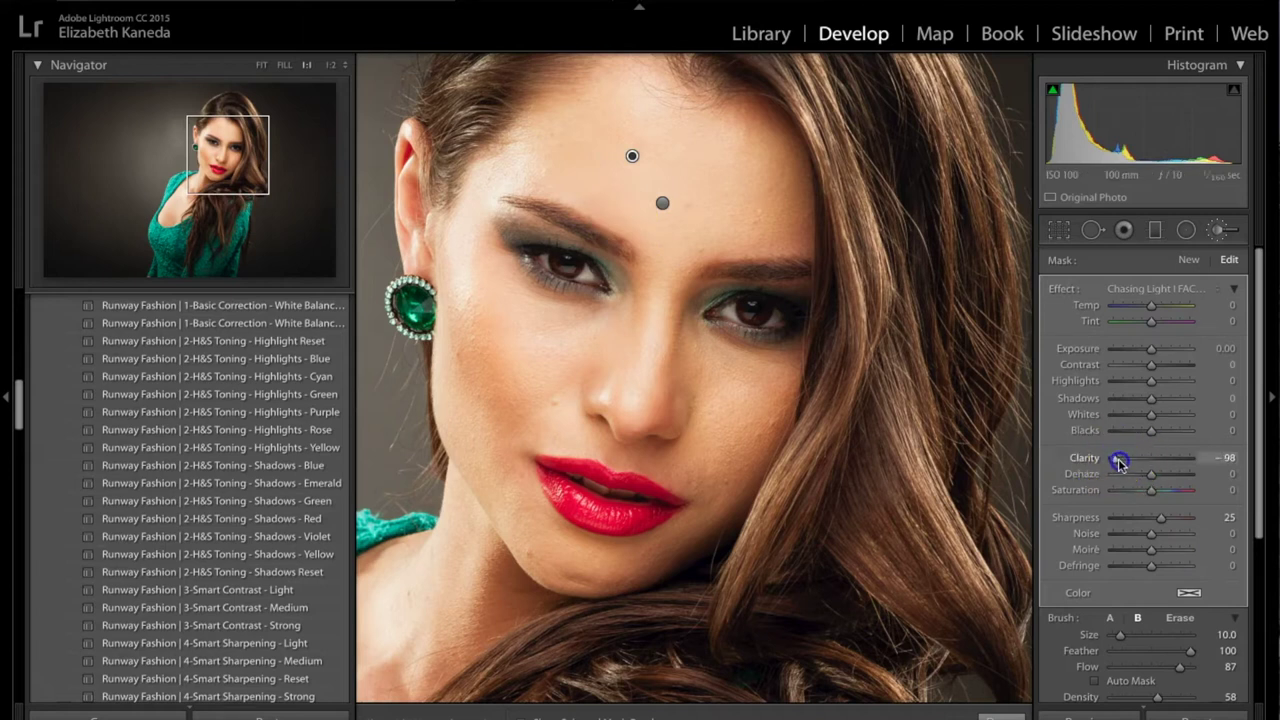
drag(1135, 462, 1245, 458)
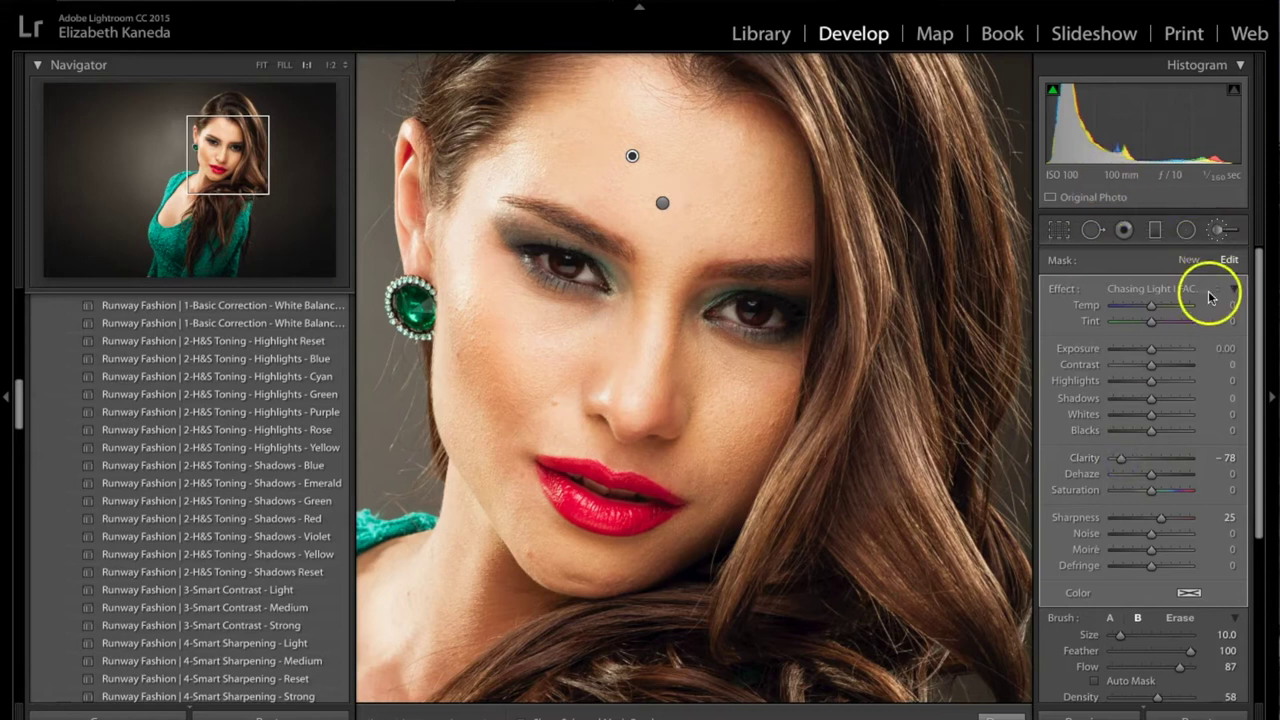
- Paint a second Soften Skin mask at clarity -100 over the forehead, chin and hair-side cheek, and close the brush
click(1190, 259)
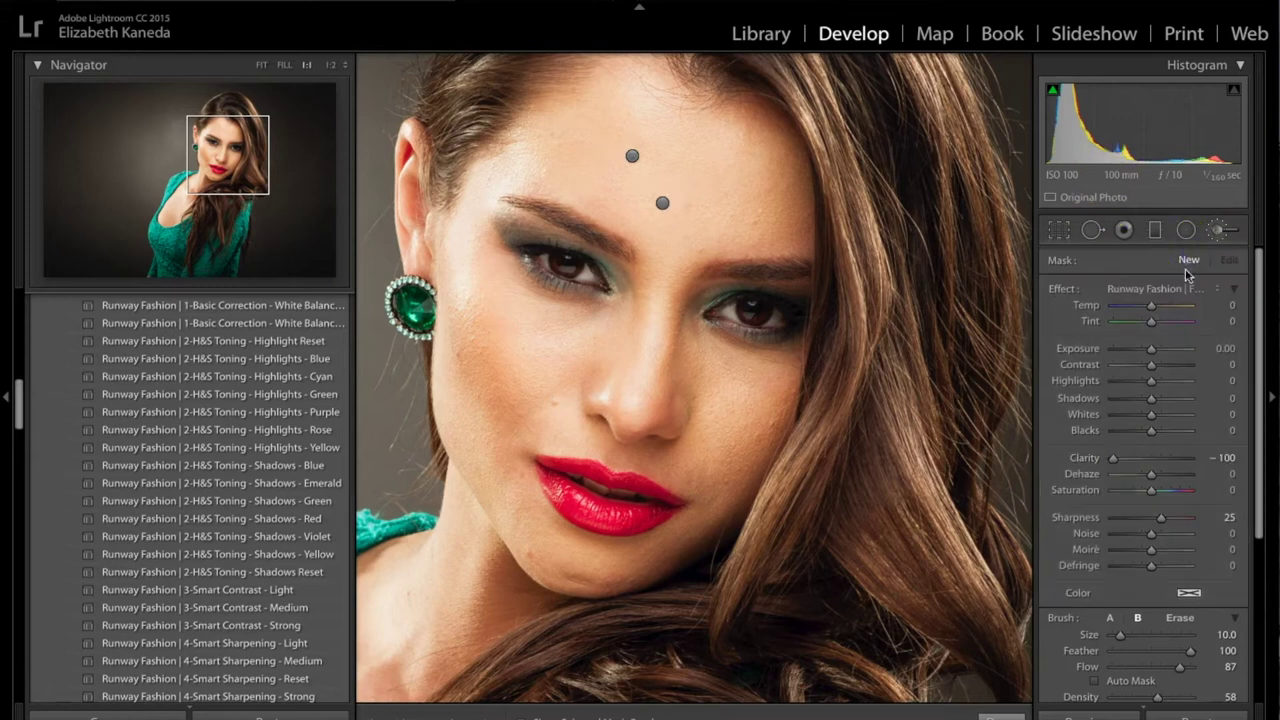
mouse_move(780, 170)
mouse_down()
mouse_move(724, 186)
mouse_move(612, 120)
mouse_move(554, 145)
mouse_move(704, 210)
mouse_move(781, 224)
mouse_move(636, 245)
mouse_move(625, 390)
mouse_move(546, 390)
mouse_move(537, 345)
mouse_move(493, 320)
mouse_move(490, 182)
mouse_move(507, 155)
mouse_move(497, 325)
mouse_move(542, 352)
mouse_move(456, 346)
mouse_move(468, 432)
mouse_move(539, 549)
mouse_move(576, 581)
mouse_up()
mouse_move(691, 508)
mouse_down()
mouse_move(743, 449)
mouse_move(719, 364)
mouse_move(788, 406)
mouse_move(746, 449)
mouse_move(710, 448)
mouse_move(707, 379)
mouse_move(684, 334)
mouse_up()
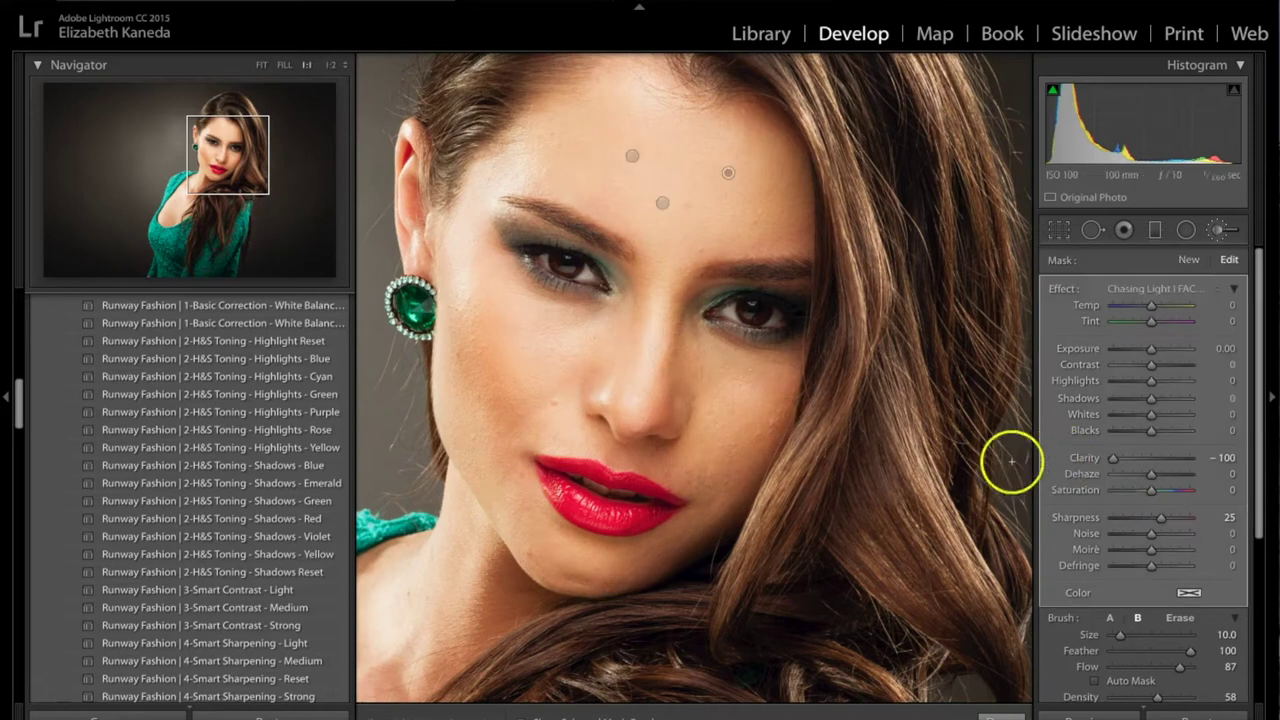
drag(1008, 457, 799, 414)
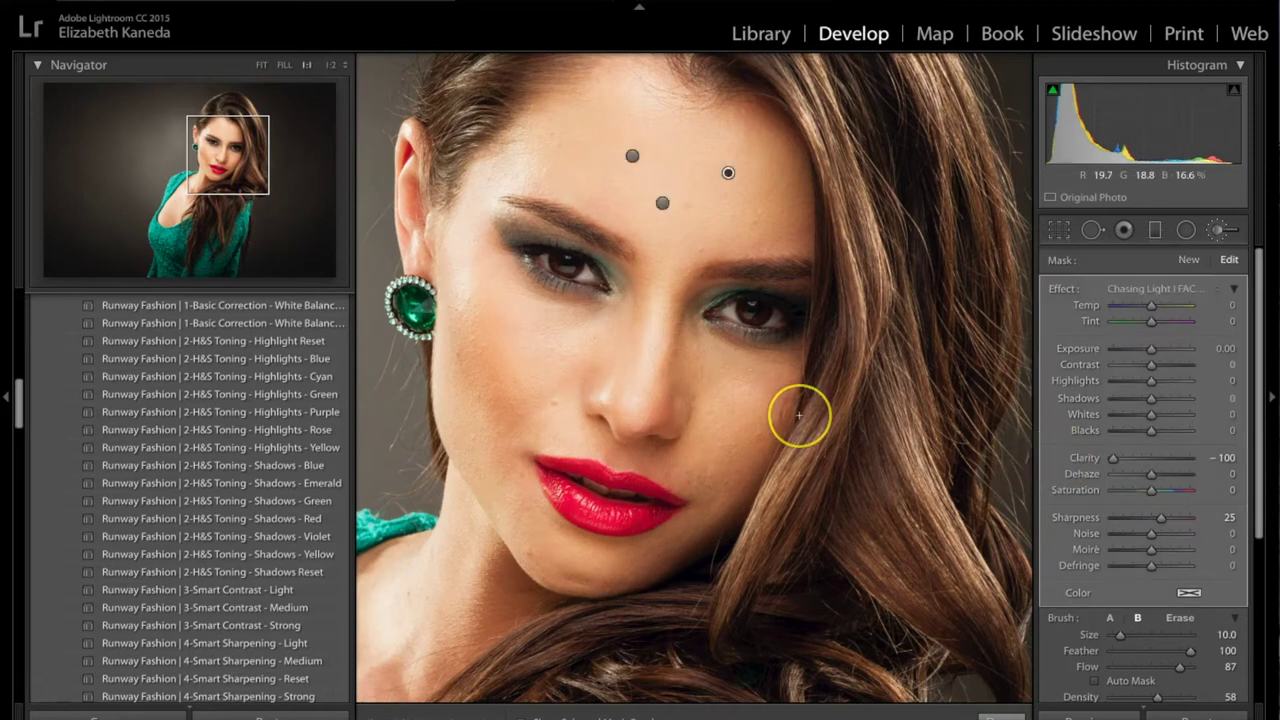
click(1219, 232)
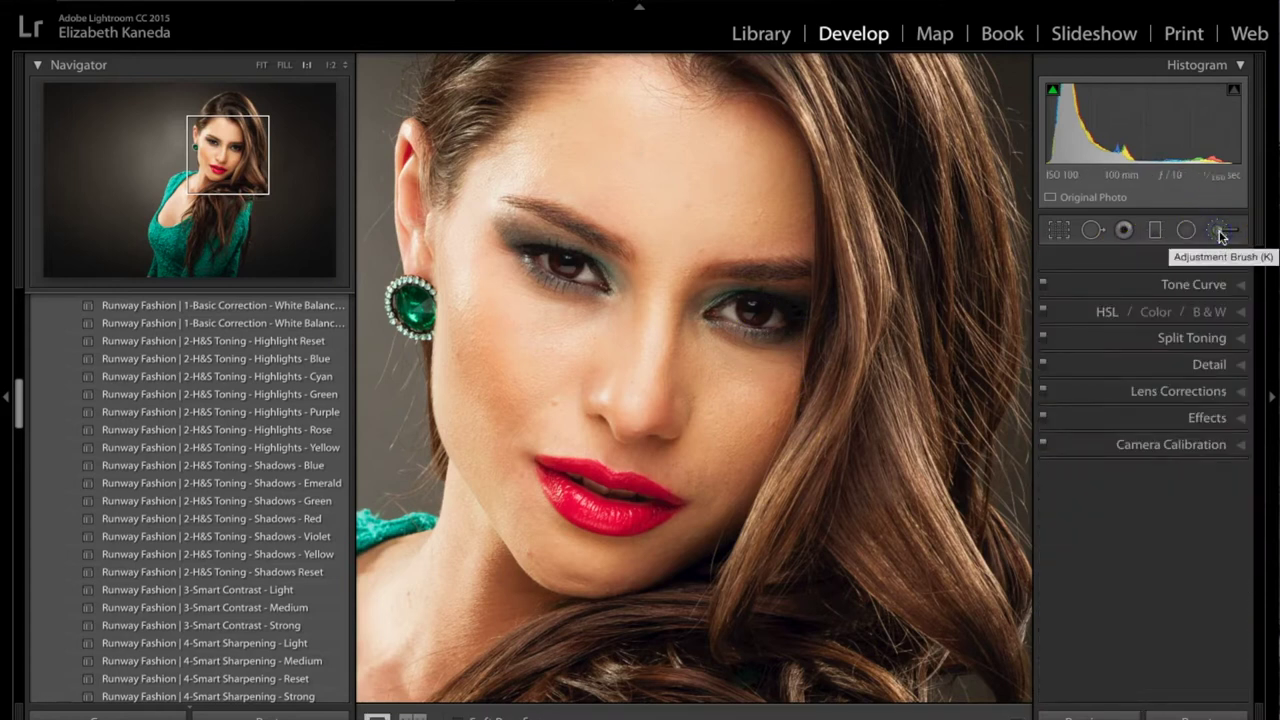
- Heal the mole on the earring-side cheek with a size 23 Spot Removal brush, sampling clean skin just above it
click(1091, 230)
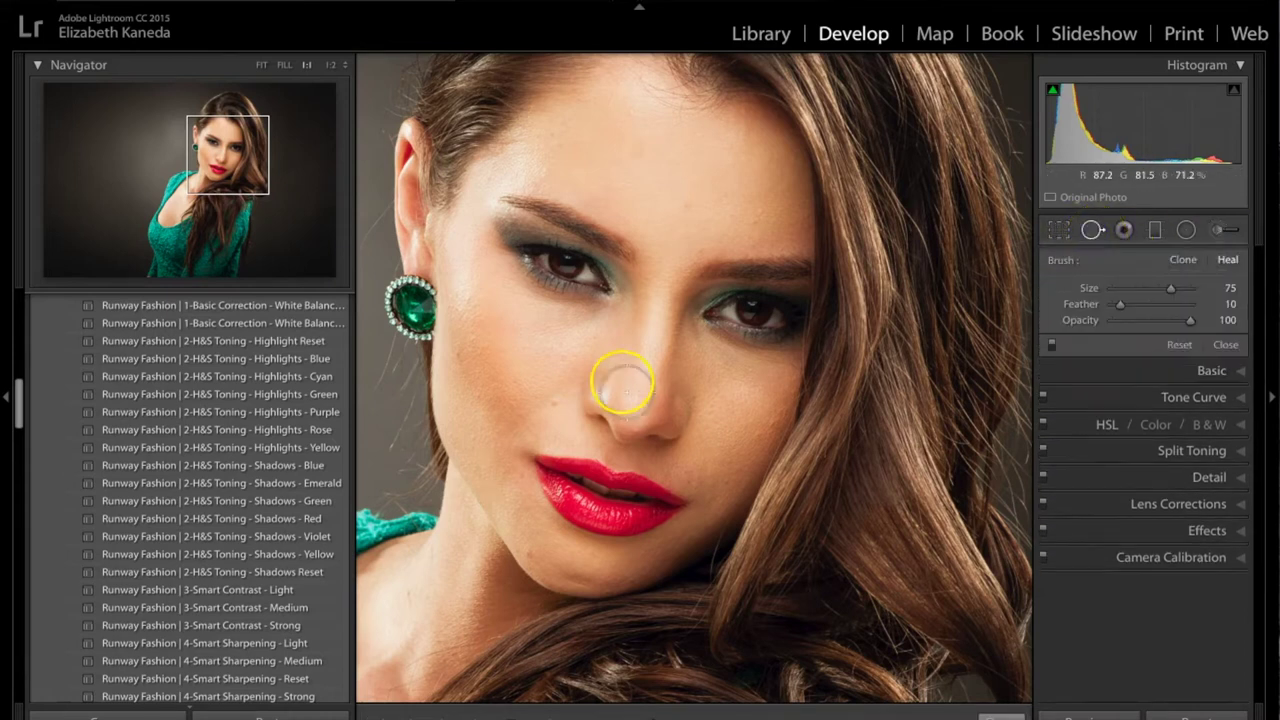
key(ctrl+equal)
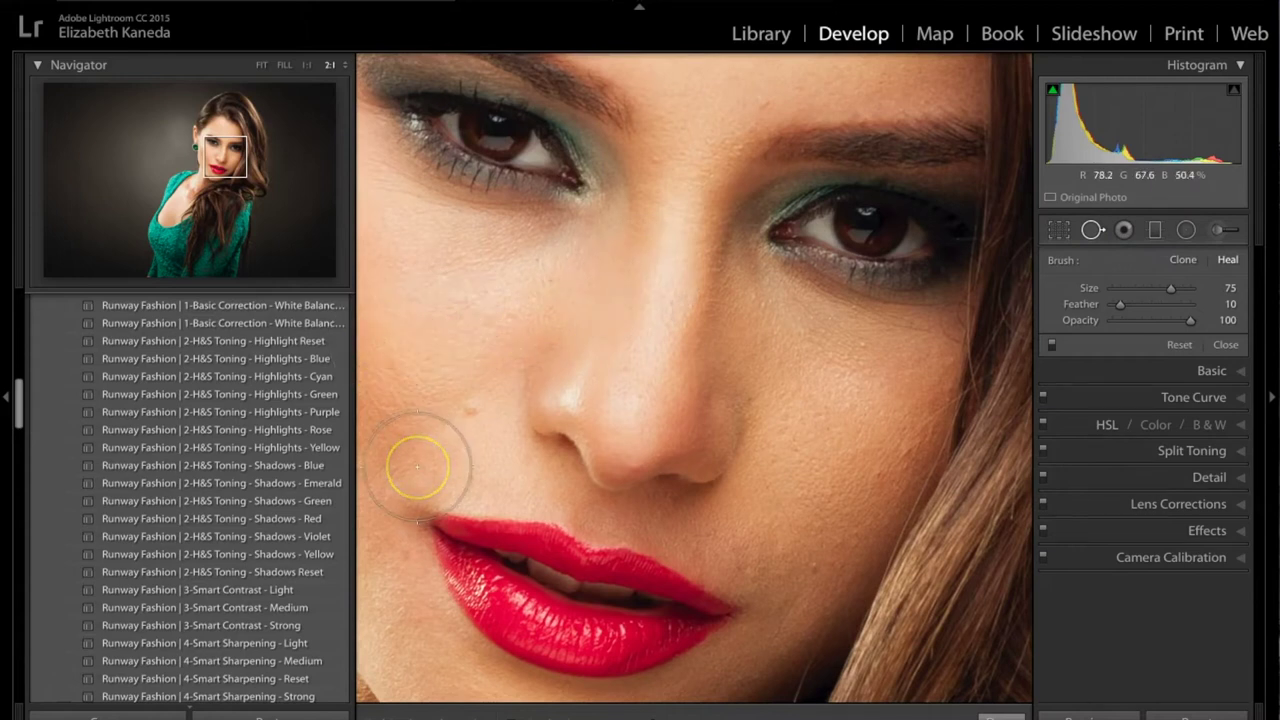
scroll(460, 475, down, 1)
scroll(460, 475, down, 15)
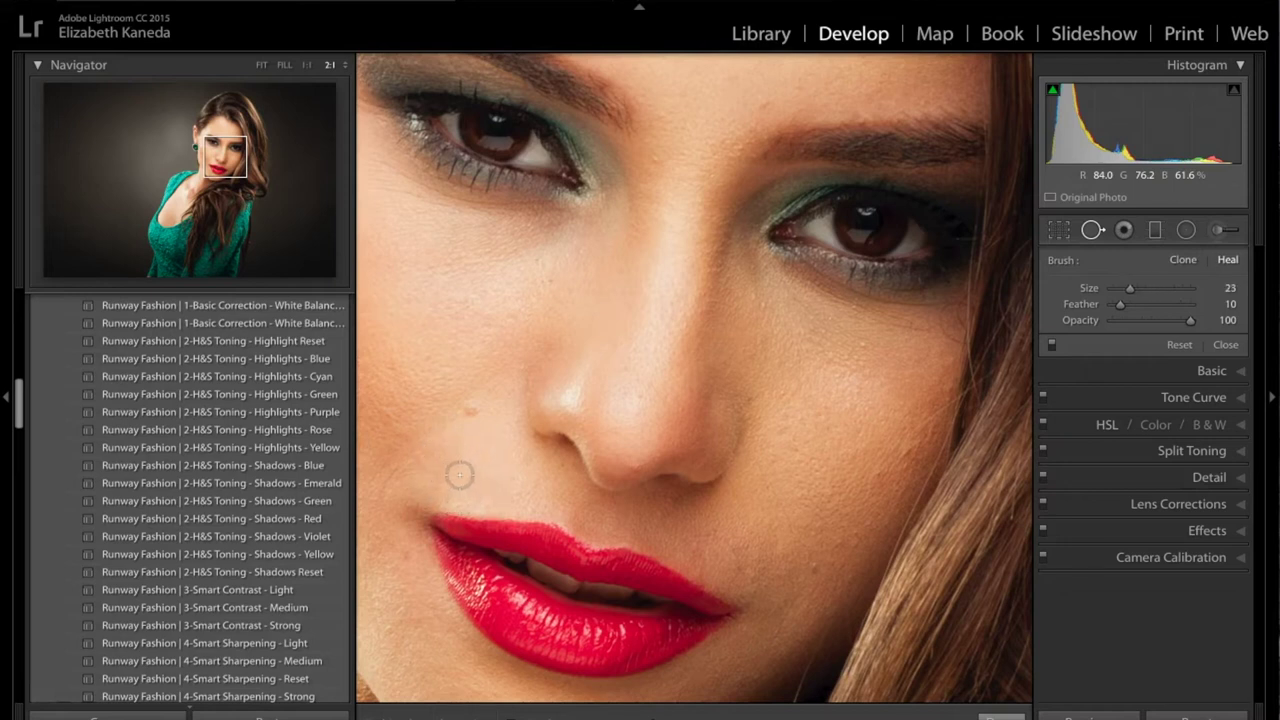
click(468, 410)
drag(436, 422, 445, 379)
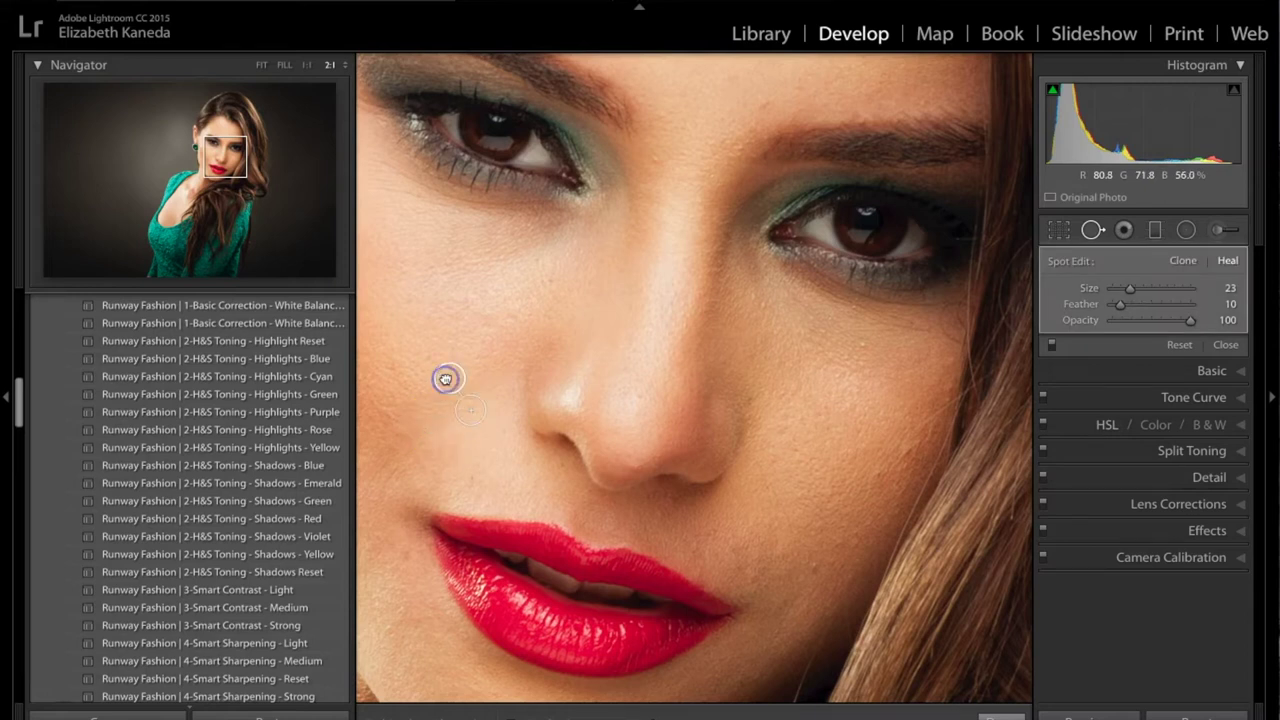
- Heal the blemish on the jaw below the lips and the spot beside the mouth corner, sampling nearby clean skin
click(226, 157)
mouse_move(216, 155)
mouse_down()
mouse_move(205, 150)
mouse_move(220, 168)
mouse_up()
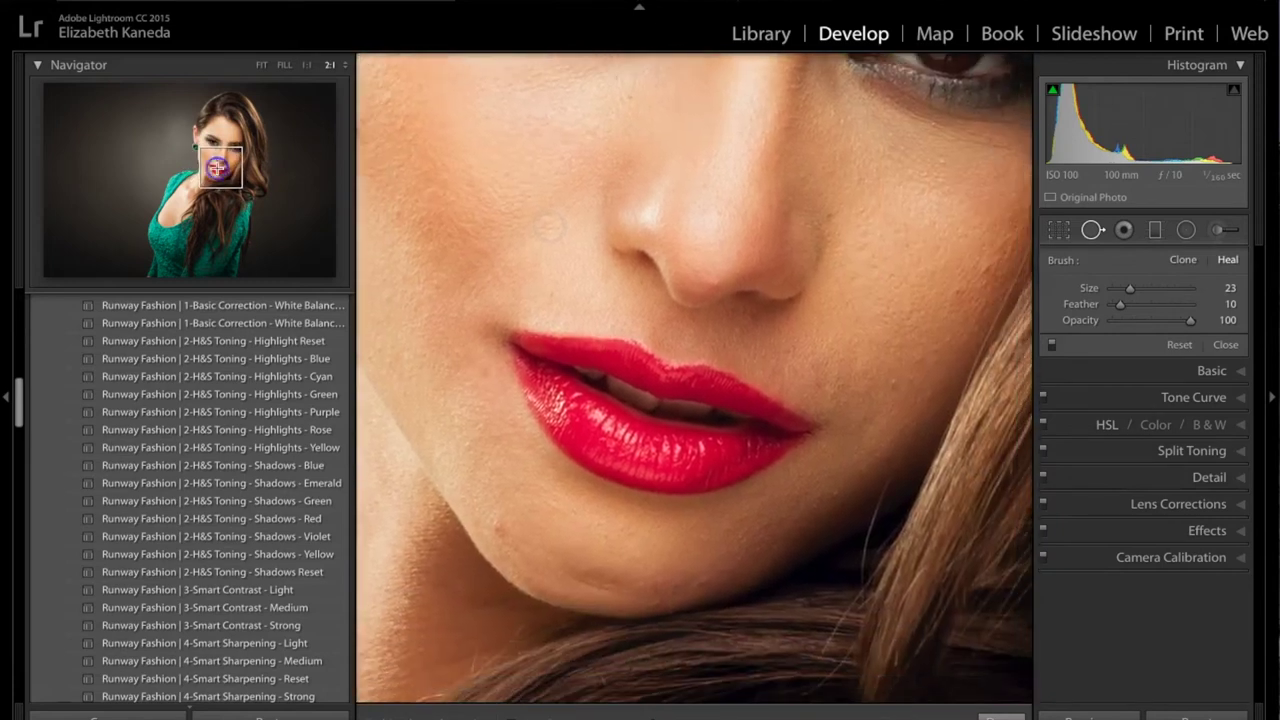
click(496, 528)
mouse_move(519, 556)
mouse_down()
mouse_move(518, 522)
mouse_move(468, 489)
mouse_move(537, 494)
mouse_move(496, 398)
mouse_up()
click(485, 366)
- Heal the line on the hair-side cheek beside the nose with a size 12 stroke, sampling the skin next to it
drag(218, 167, 228, 166)
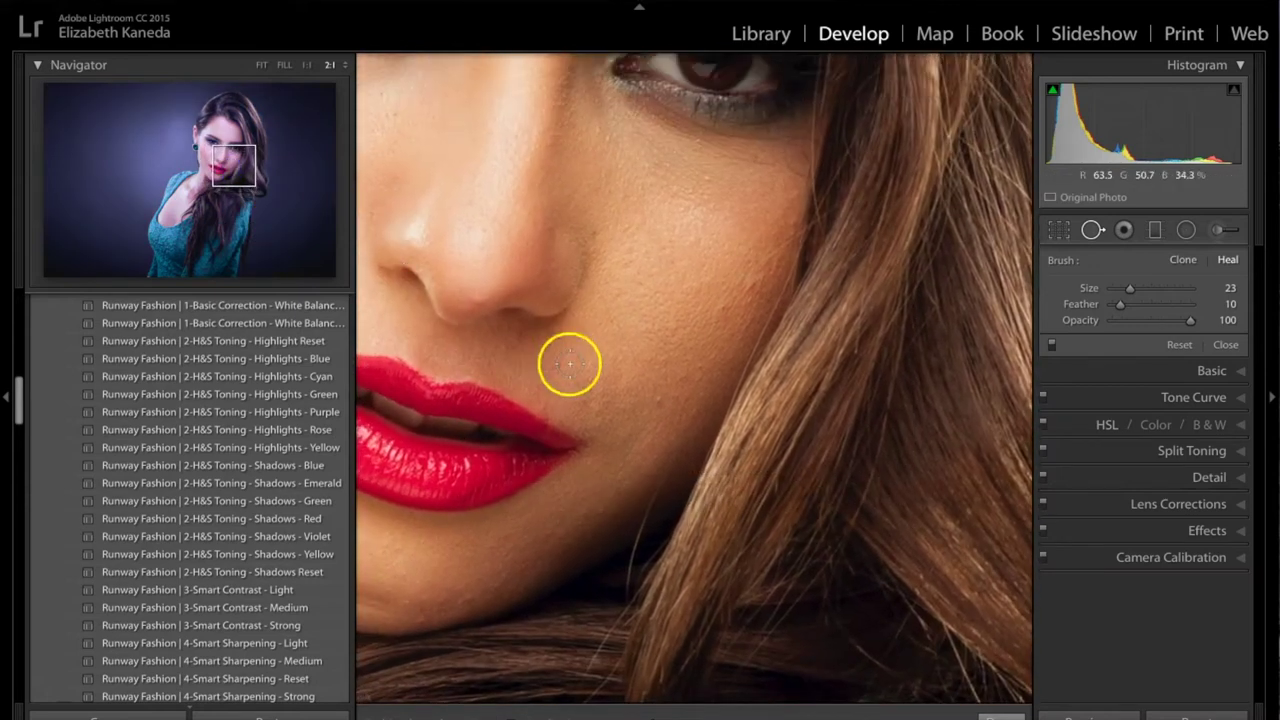
click(634, 358)
drag(607, 299, 639, 324)
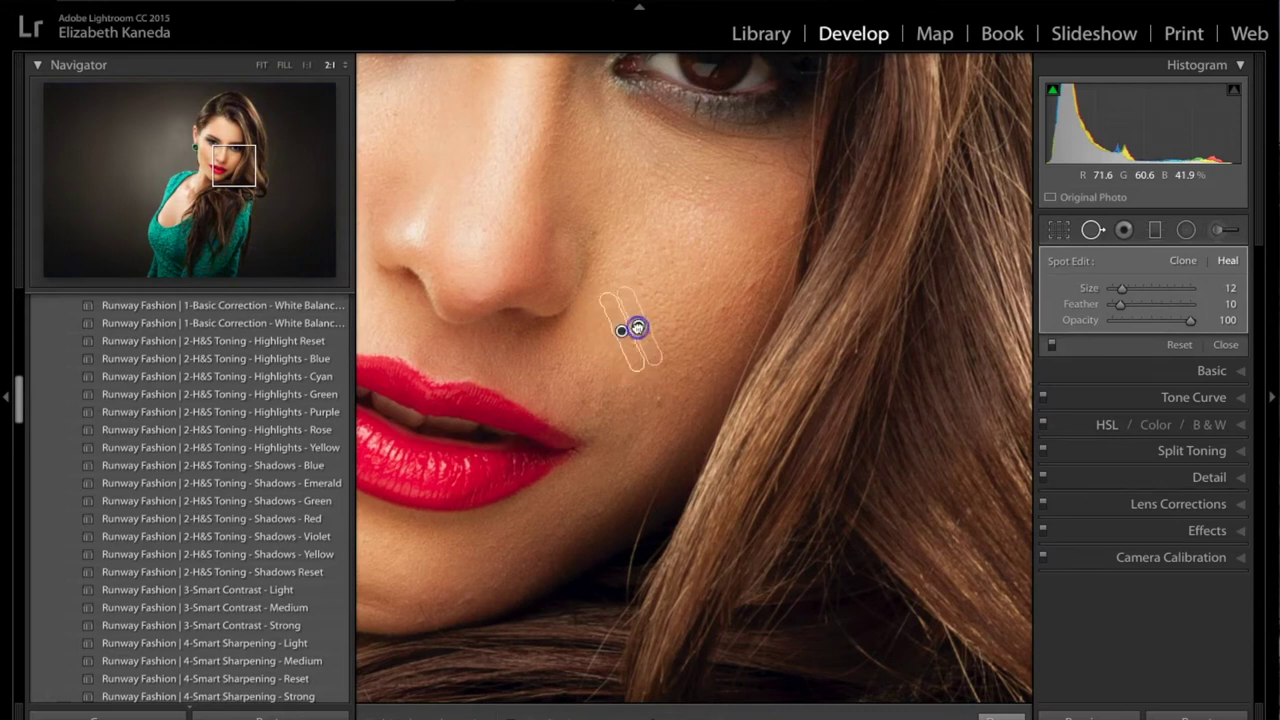
- Heal the blemish on the hair-side cheek beside the mouth corner with a size 20 spot, sampling the skin next to it
key(Return)
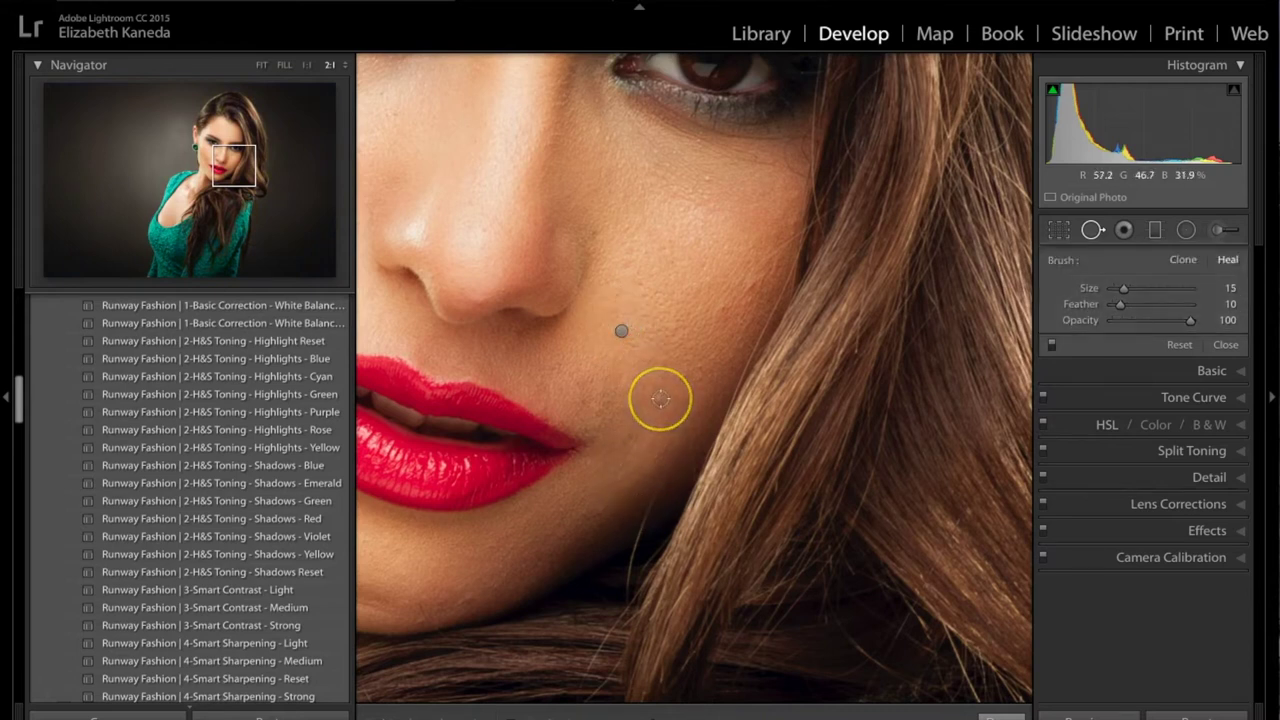
click(660, 399)
drag(582, 384, 684, 387)
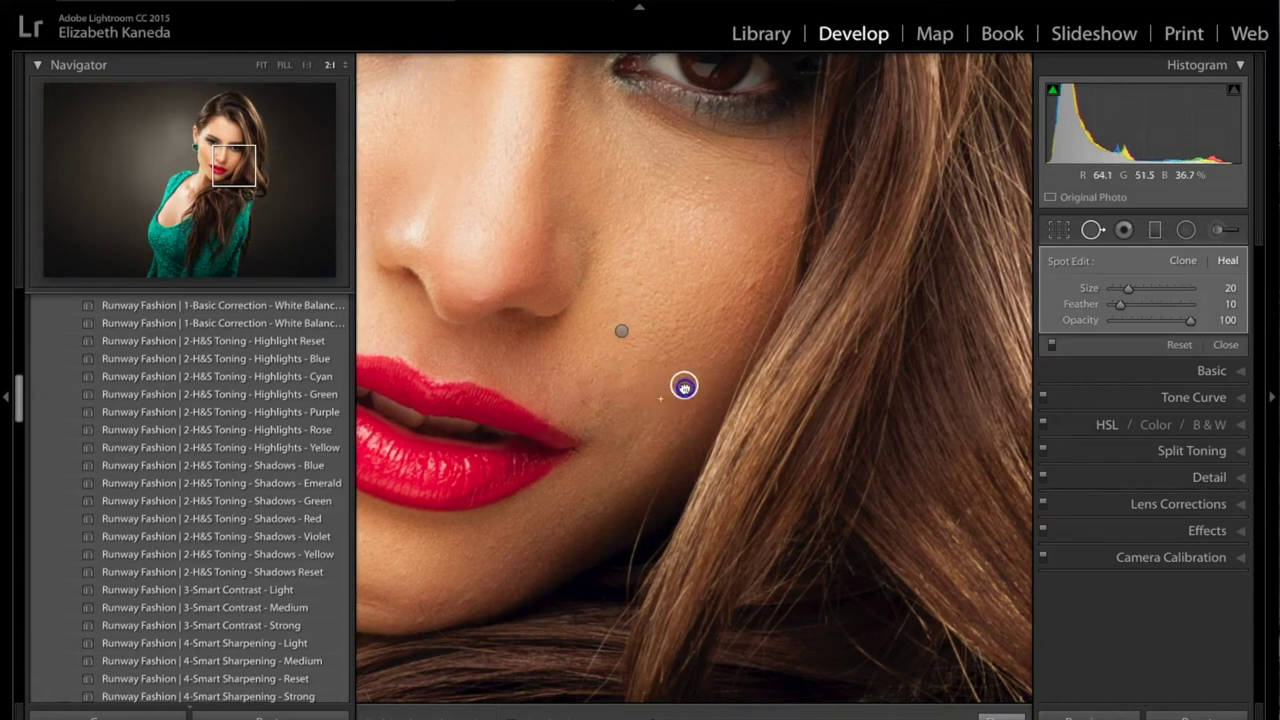
key(Return)
- Heal two blemishes on the forehead at size 20, sampling the adjacent skin, and close Spot Removal
mouse_move(231, 159)
mouse_down()
mouse_move(233, 135)
mouse_move(212, 133)
mouse_move(223, 142)
mouse_up()
click(707, 237)
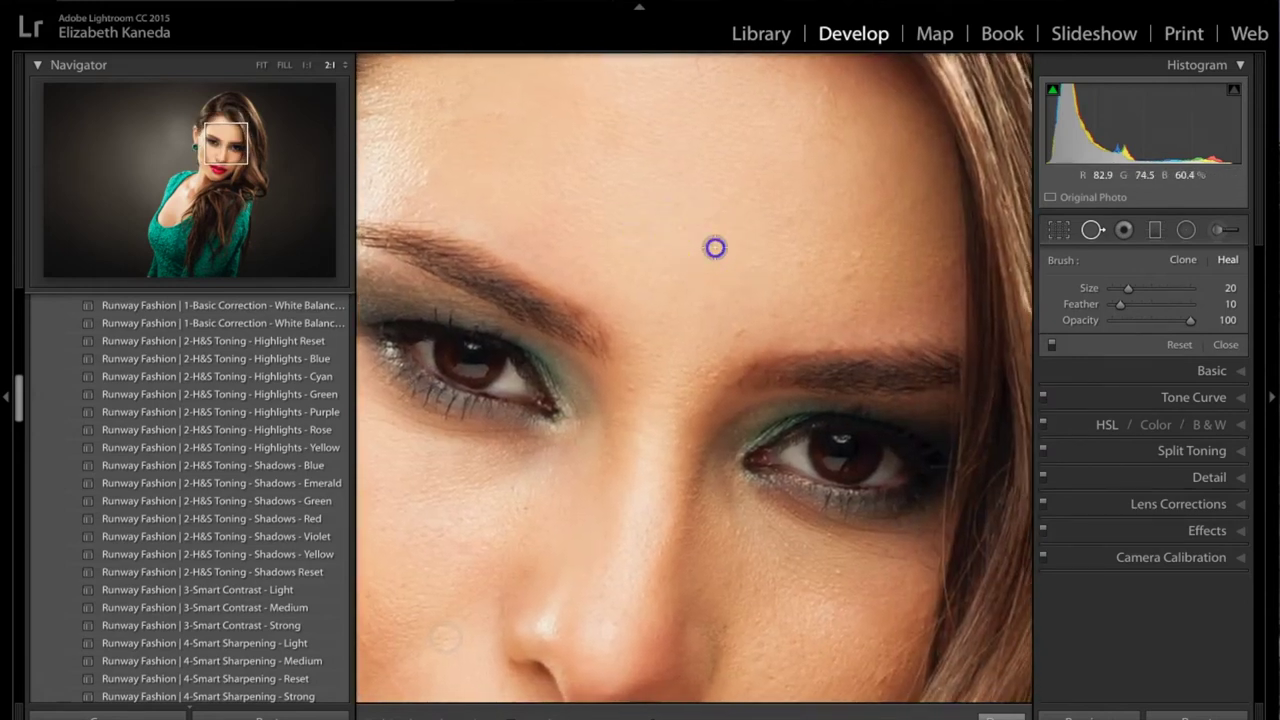
click(683, 238)
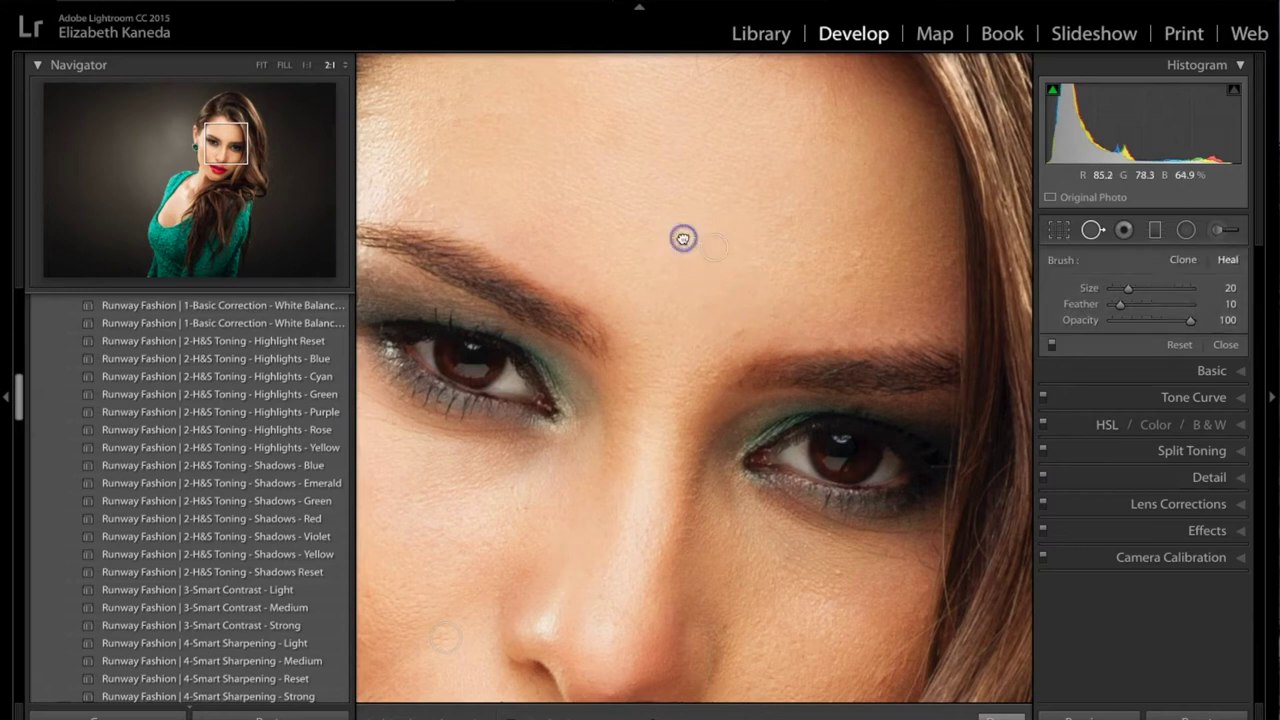
click(857, 251)
click(877, 224)
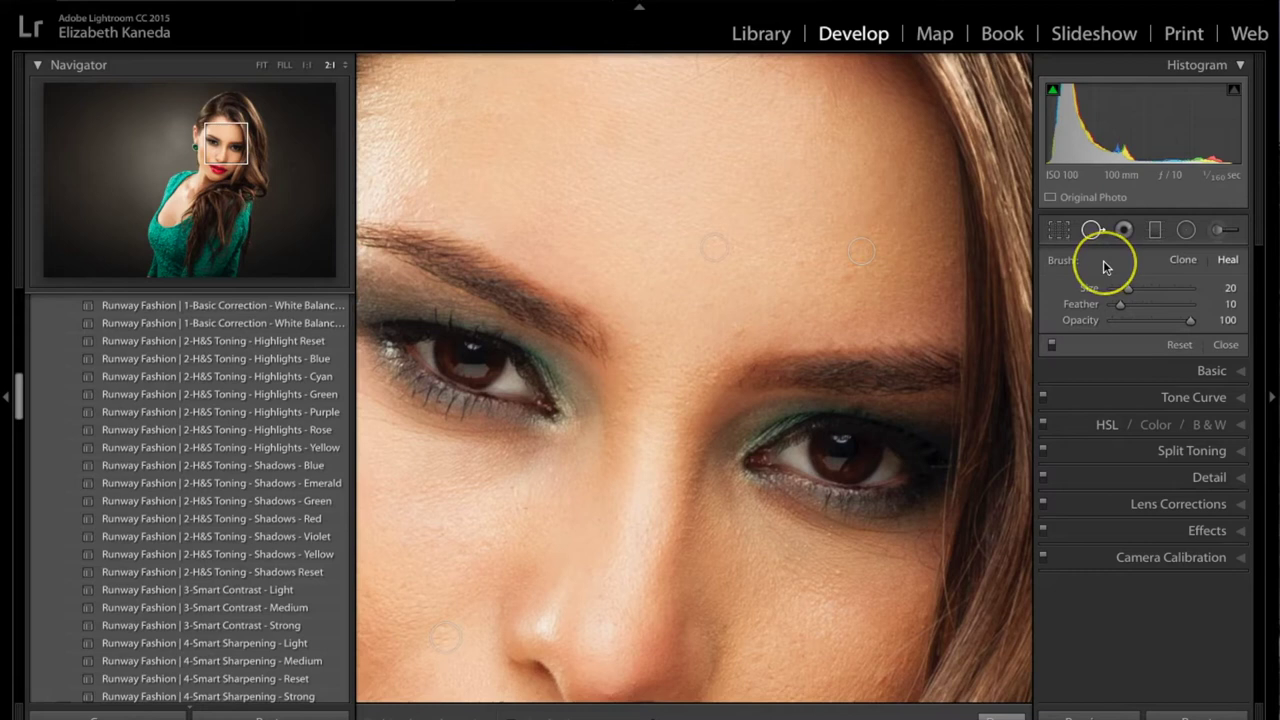
click(1092, 229)
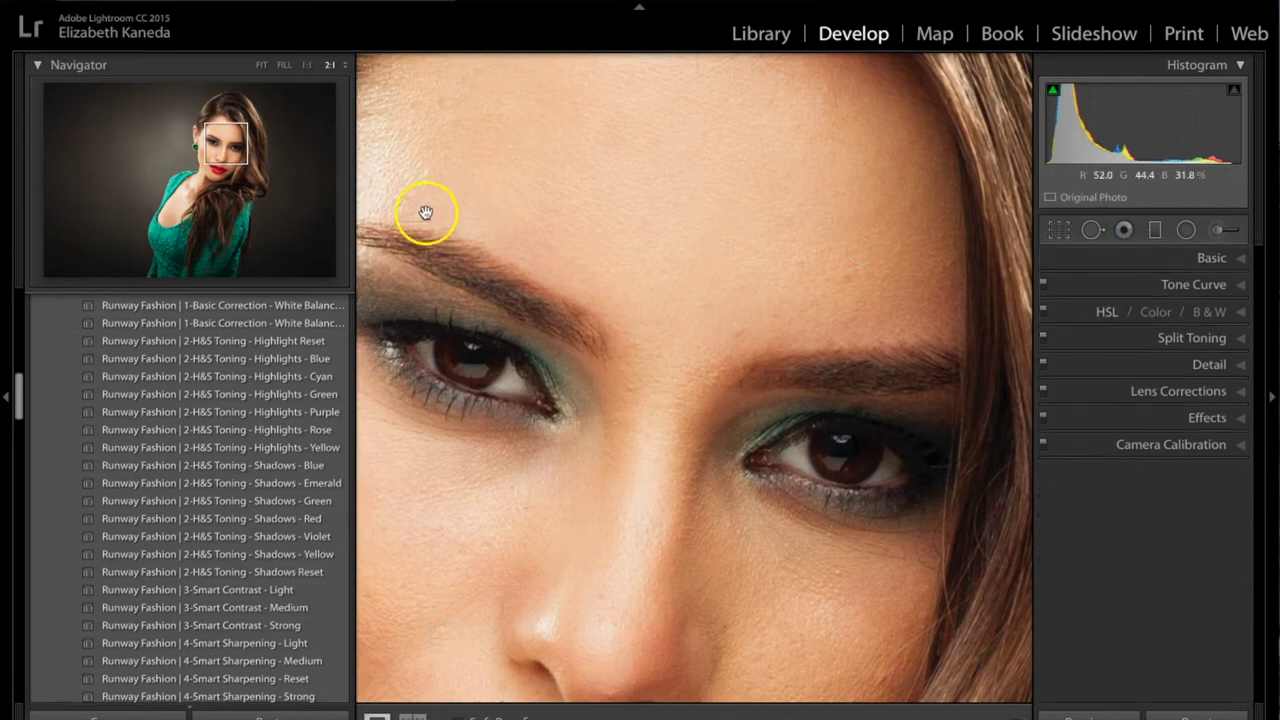
- Open the Adjustment Brush for the face and load the Runway Fashion | Face - Whiten Teeth preset
click(585, 272)
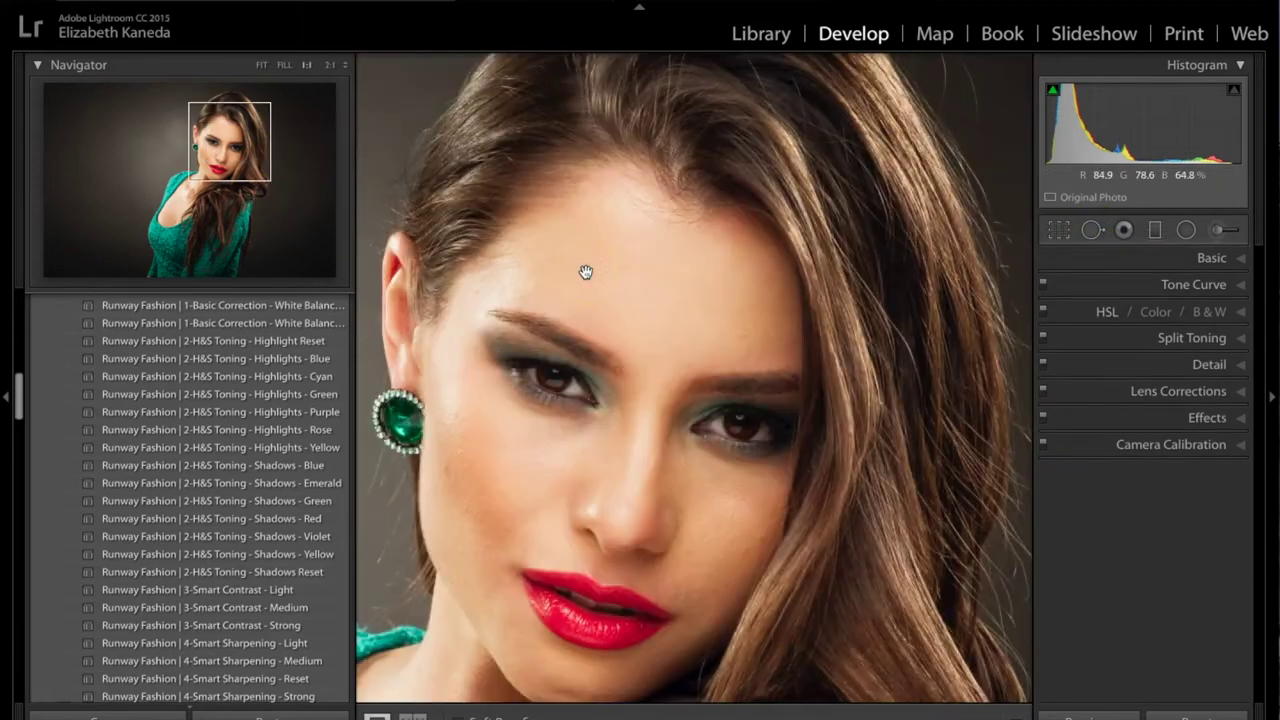
click(585, 272)
key(ctrl+minus)
drag(641, 359, 691, 183)
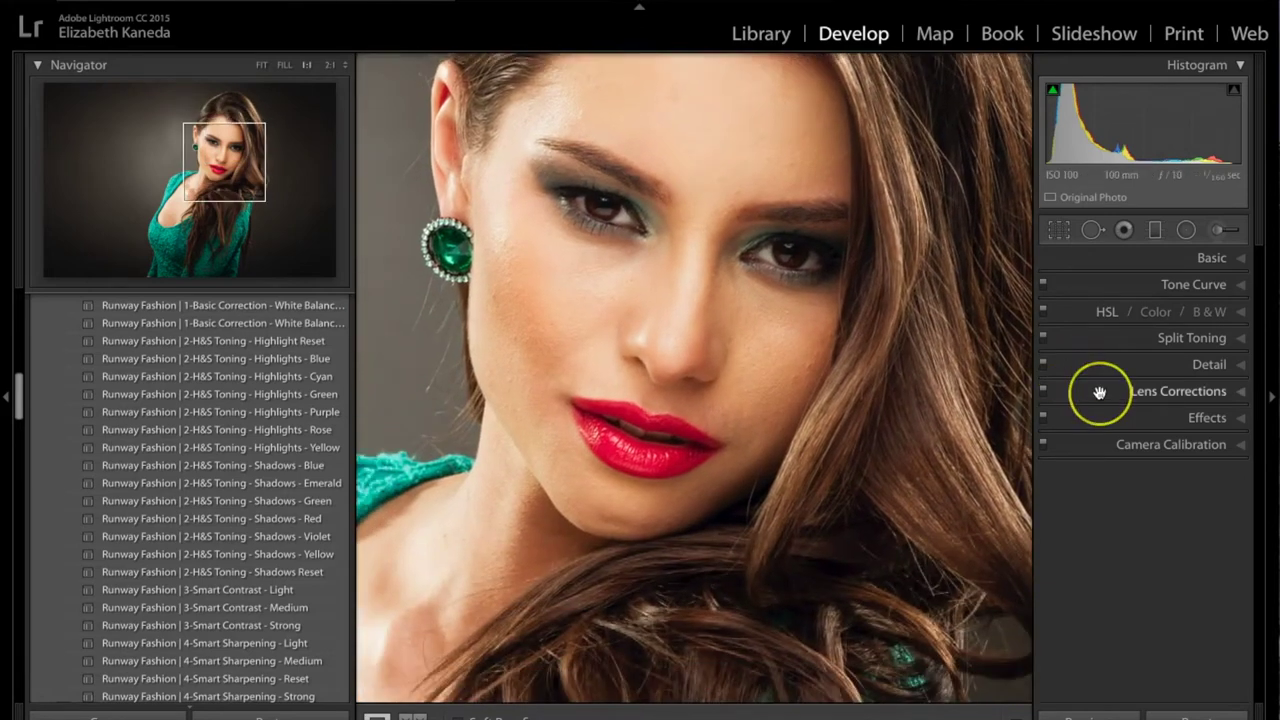
click(1215, 231)
click(1164, 289)
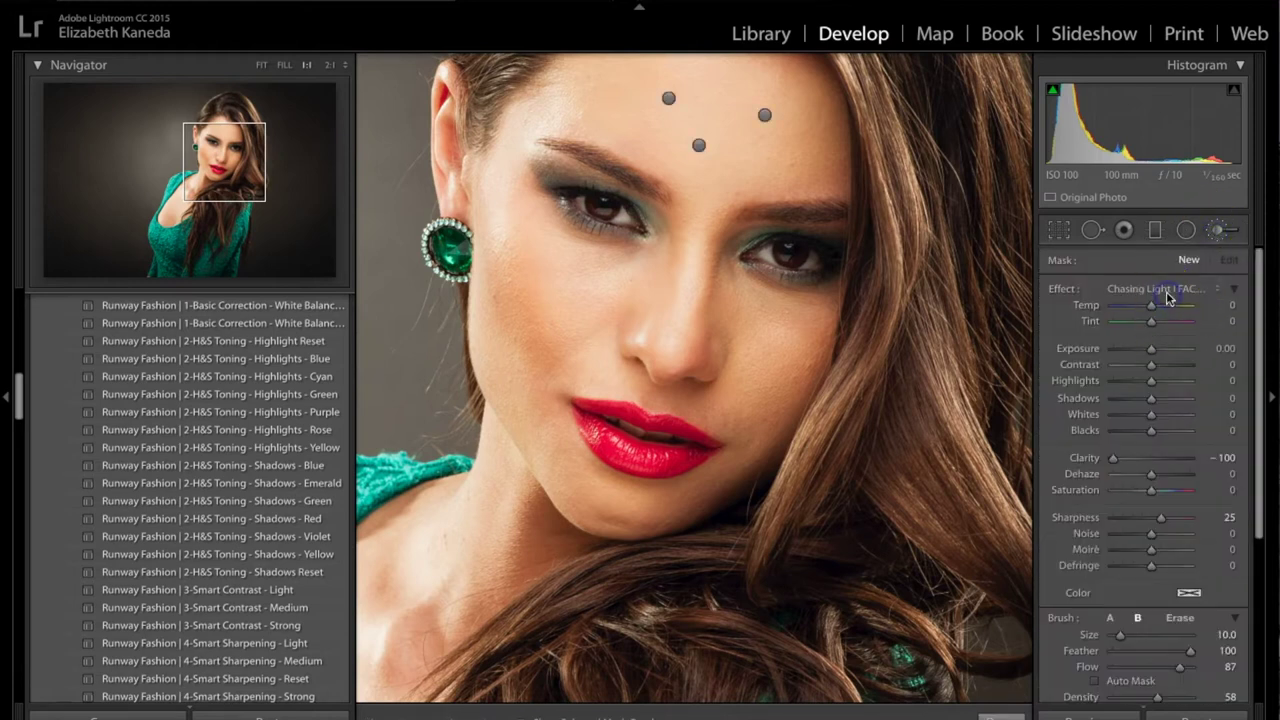
scroll(1168, 288, down, 5)
scroll(1168, 288, down, 15)
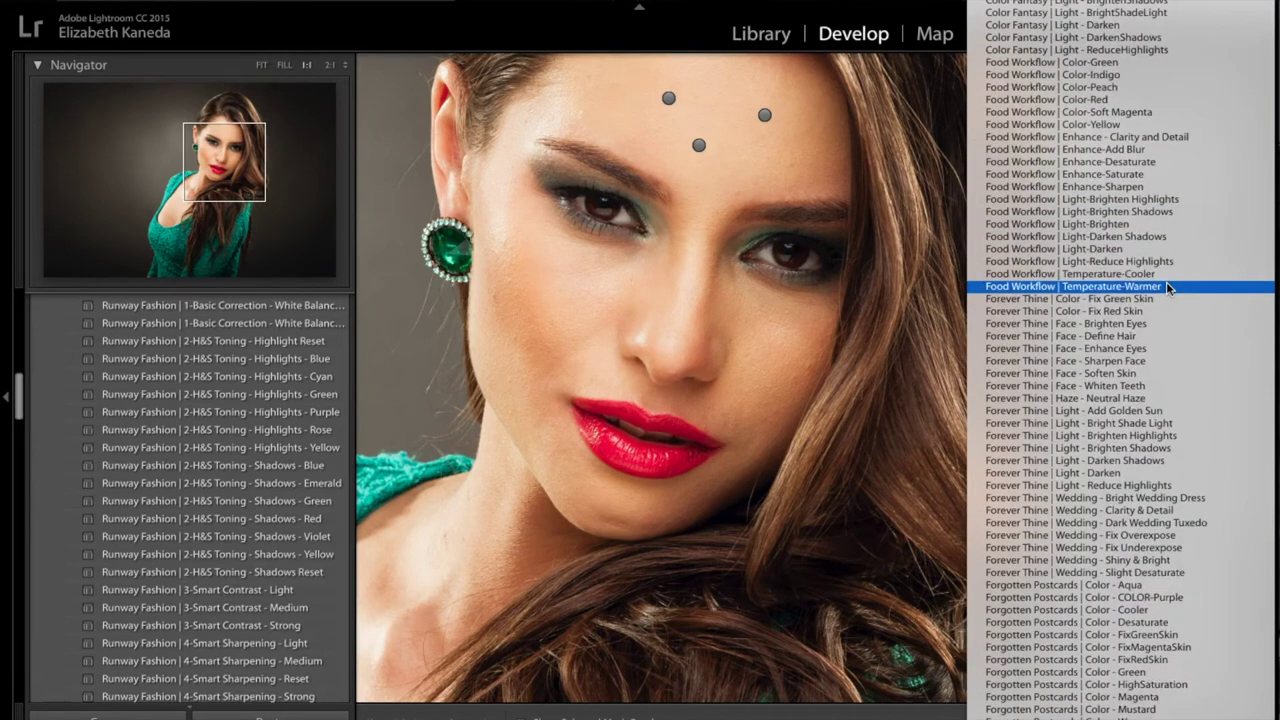
scroll(1168, 288, down, 20)
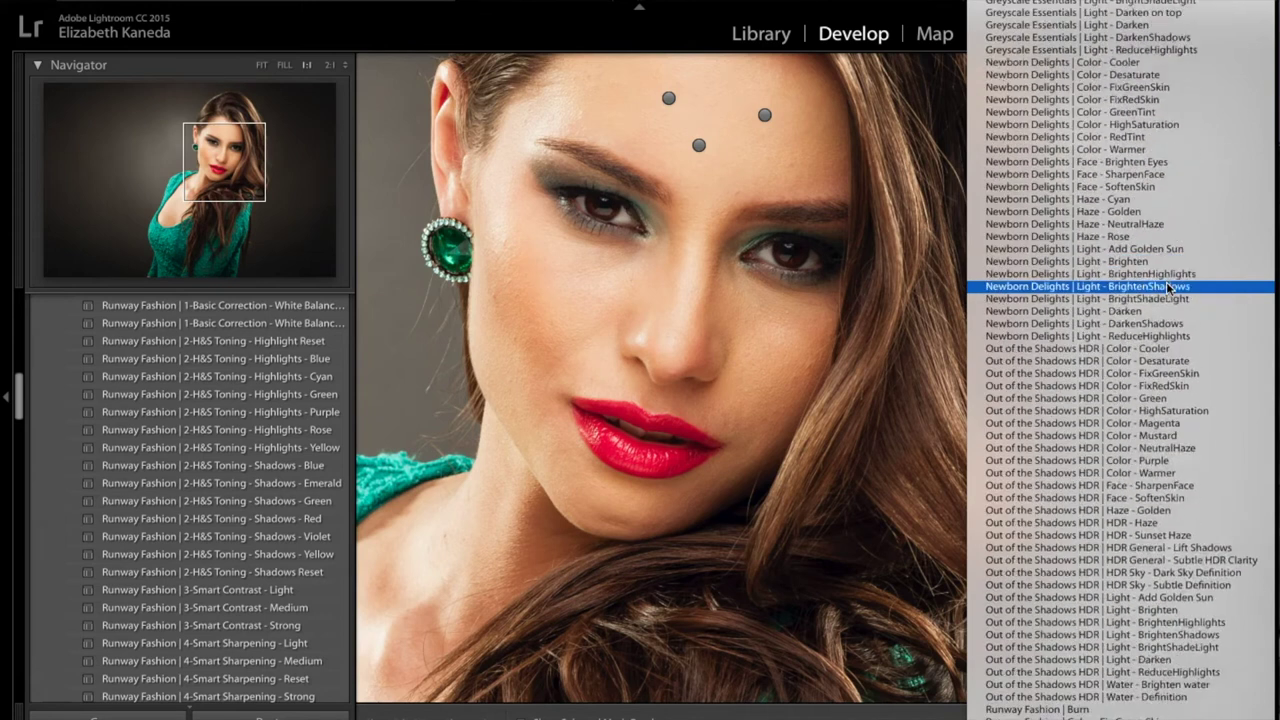
scroll(1168, 288, down, 10)
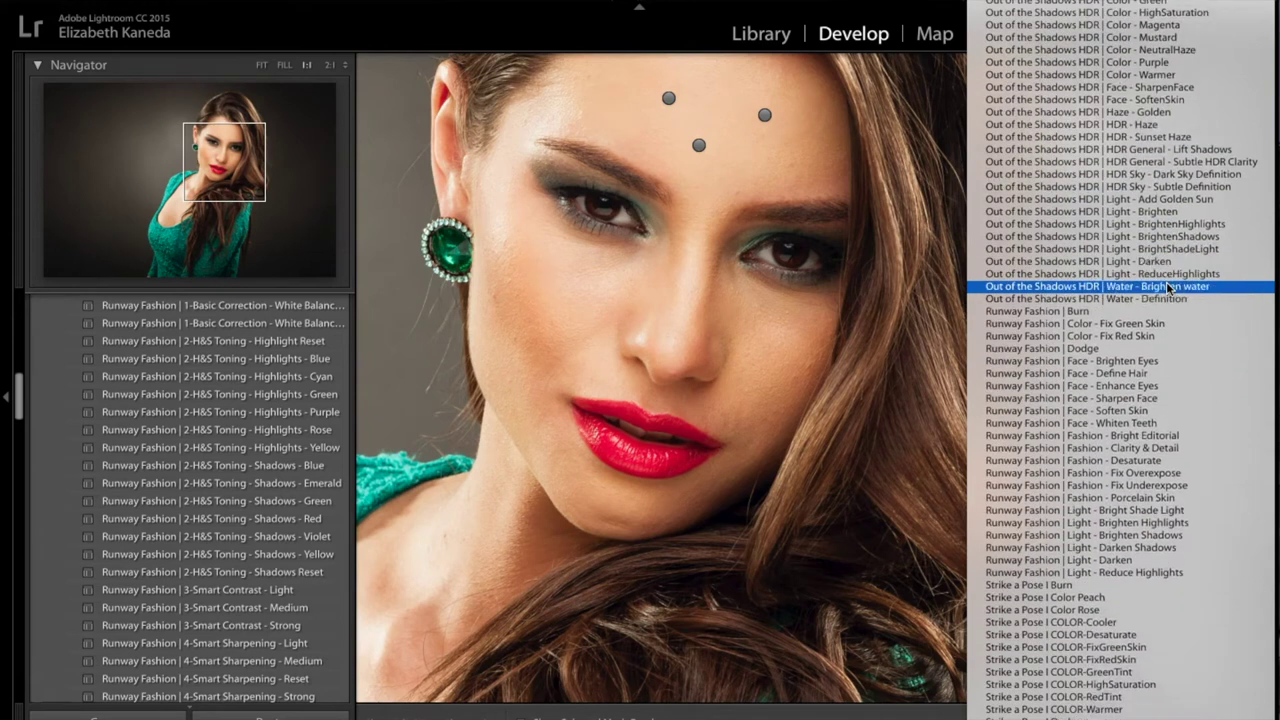
click(1180, 366)
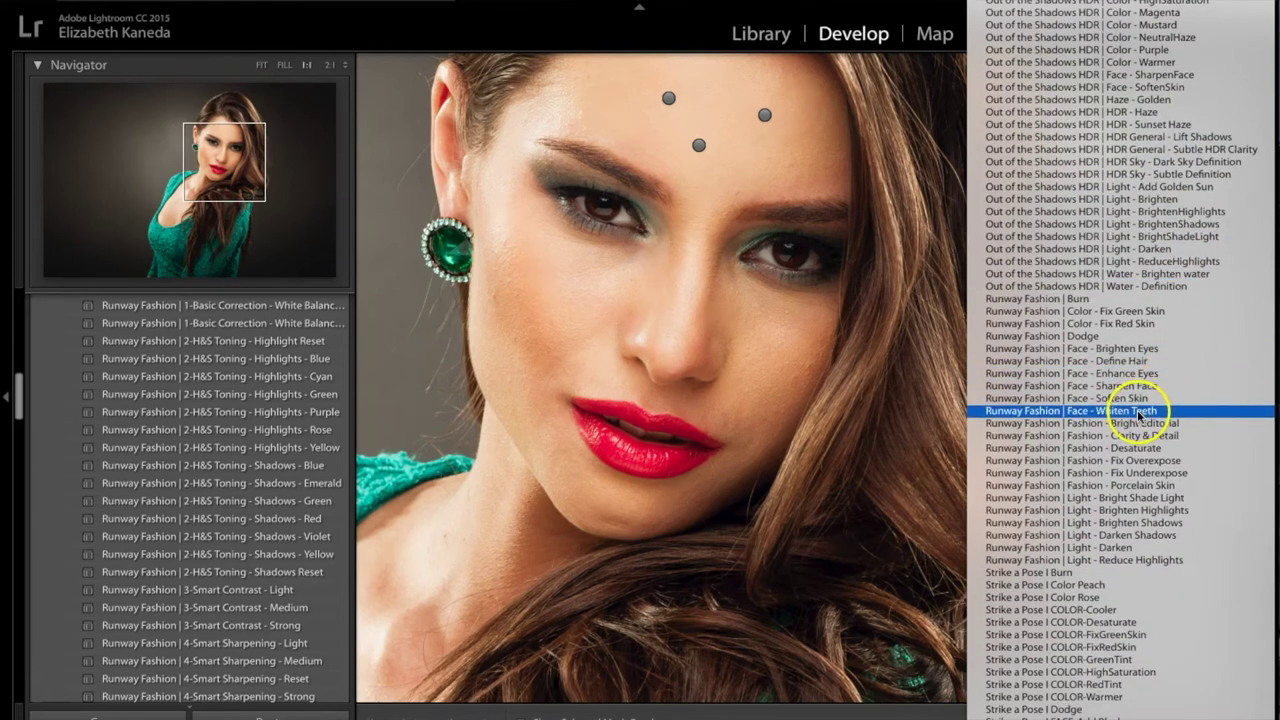
click(1041, 411)
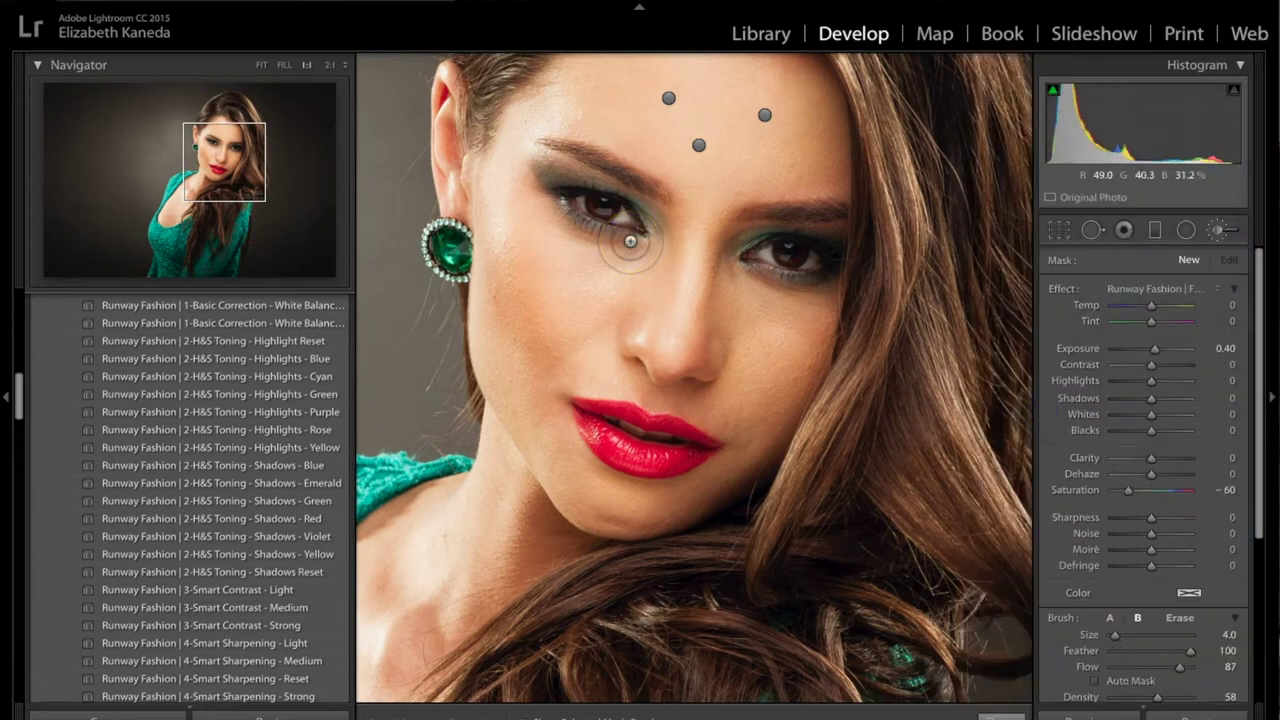
- Paint the whitening effect over the whites of both eyes, reducing the brush size to 3
mouse_move(630, 241)
mouse_down()
mouse_move(623, 217)
mouse_move(576, 202)
mouse_up()
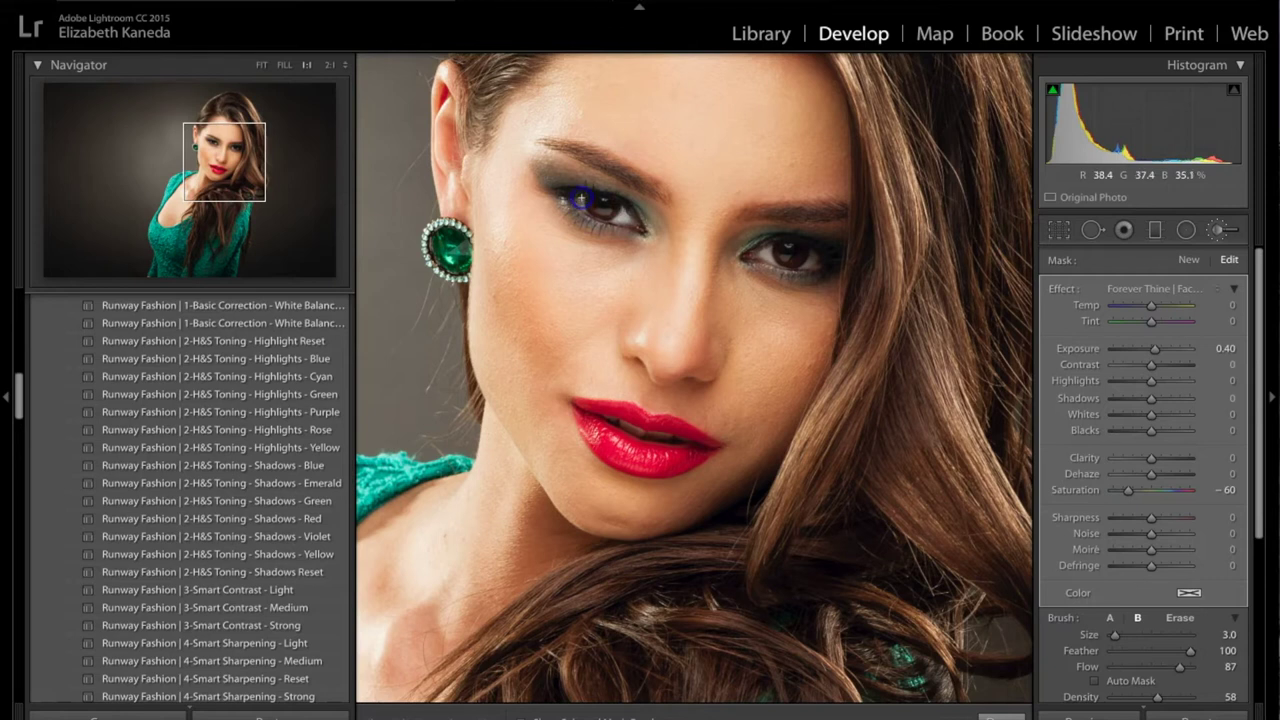
click(771, 263)
drag(771, 263, 758, 252)
drag(805, 261, 766, 252)
mouse_move(623, 218)
mouse_down()
mouse_move(574, 203)
mouse_move(654, 224)
mouse_up()
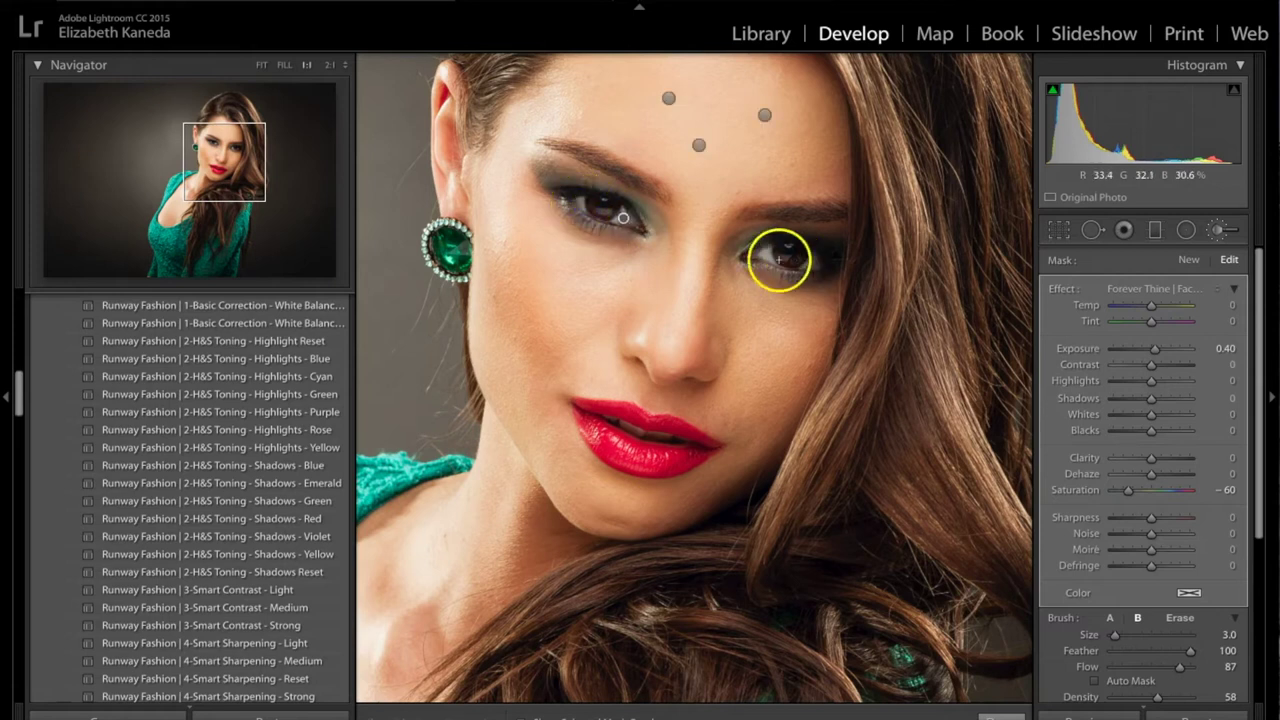
- Start a new Runway Fashion | Face - Enhance Eyes mask and paint it over both irises with a size 1 brush
click(1196, 264)
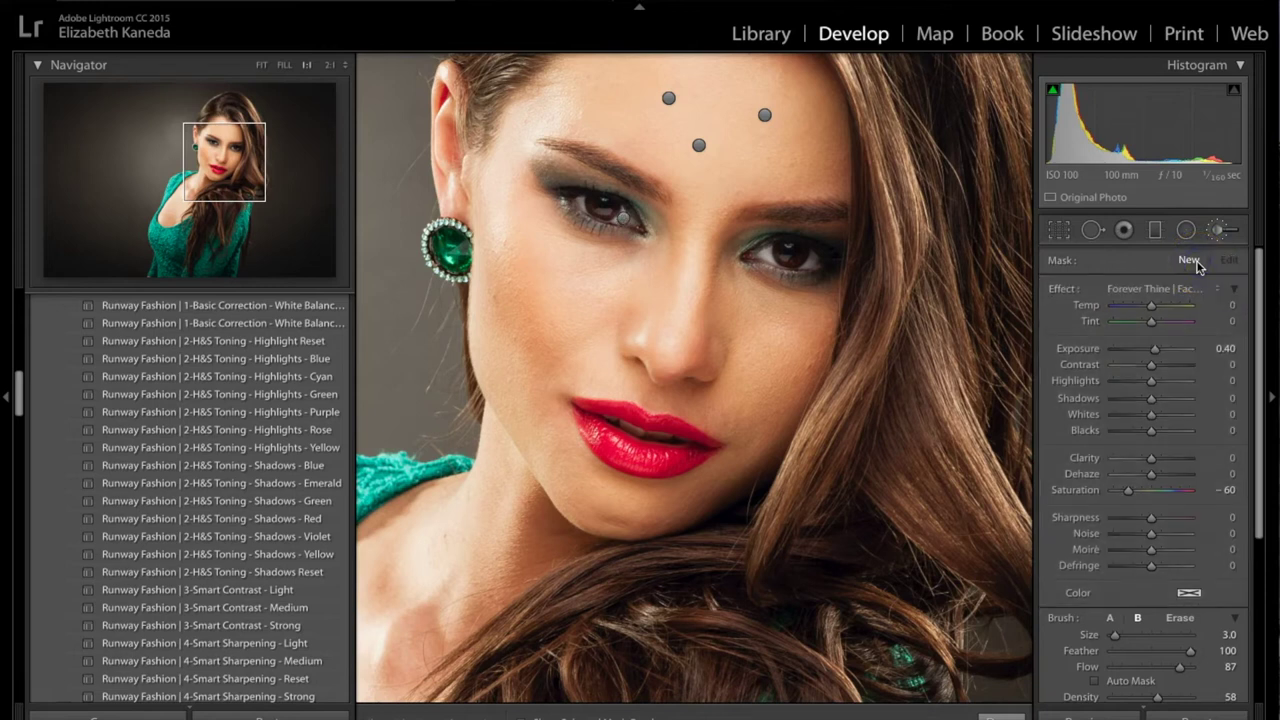
click(1180, 289)
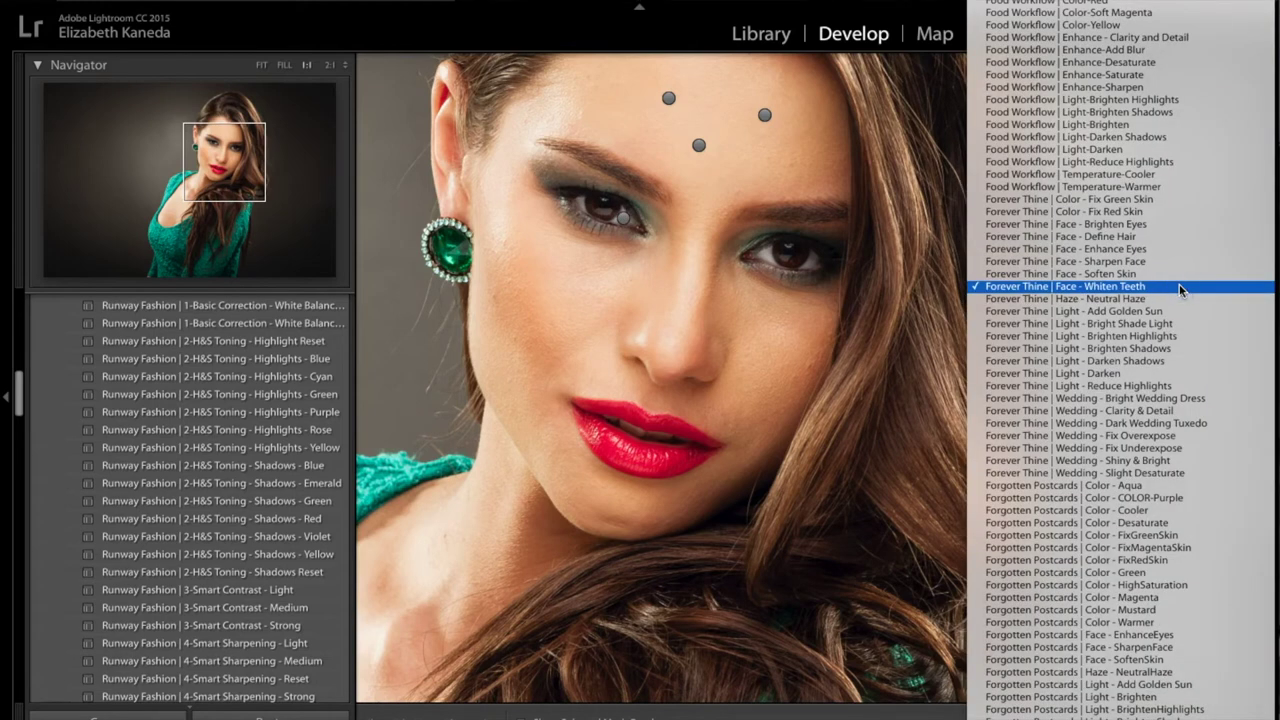
scroll(1179, 286, down, 20)
scroll(1179, 286, down, 1)
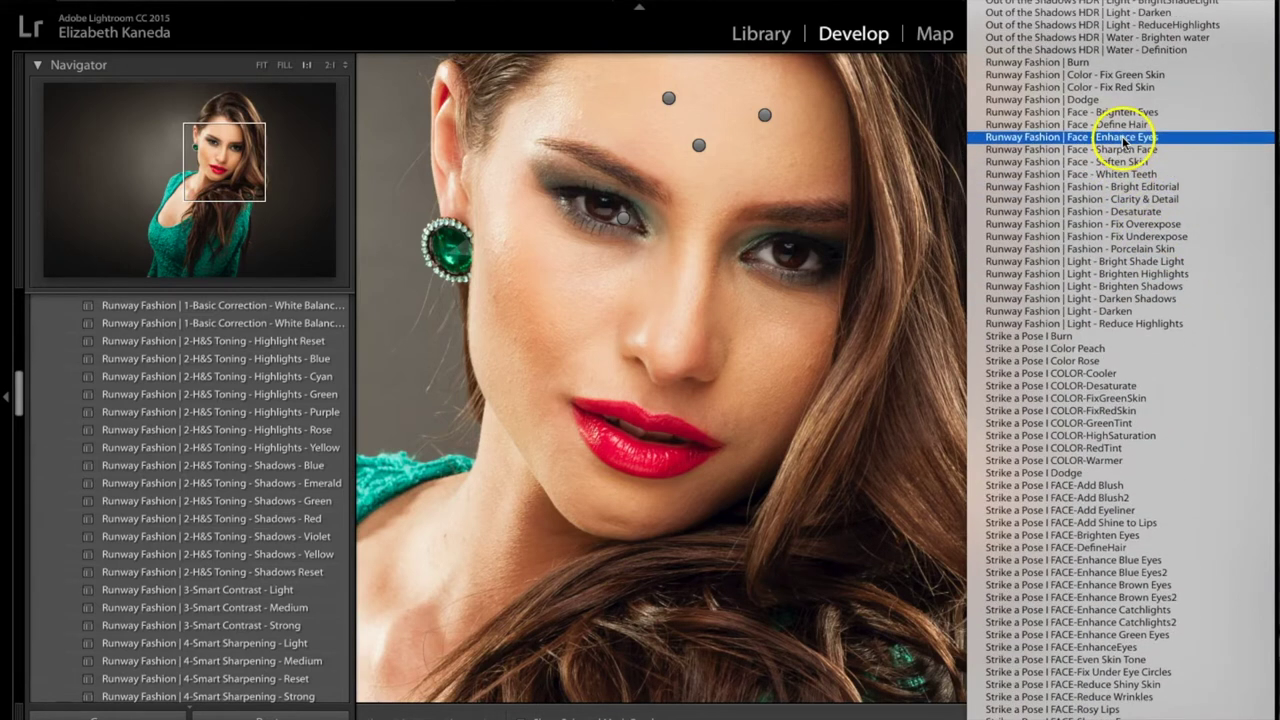
click(1122, 137)
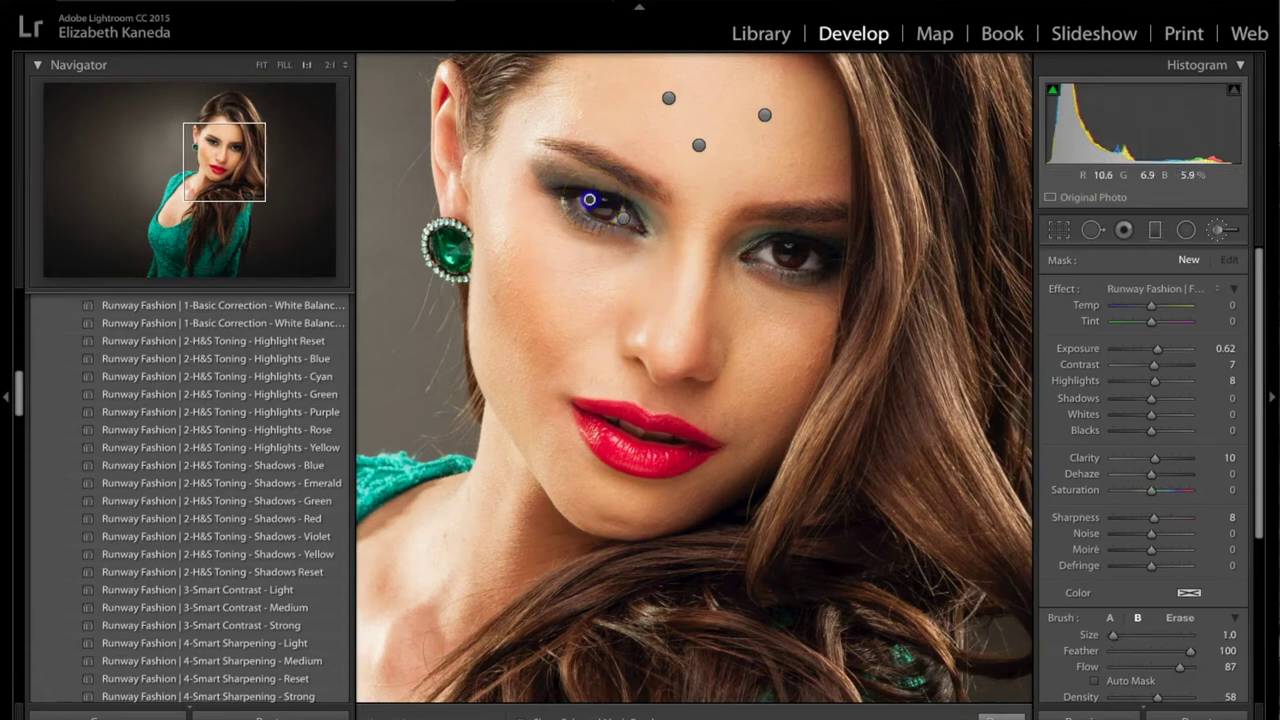
drag(590, 199, 612, 213)
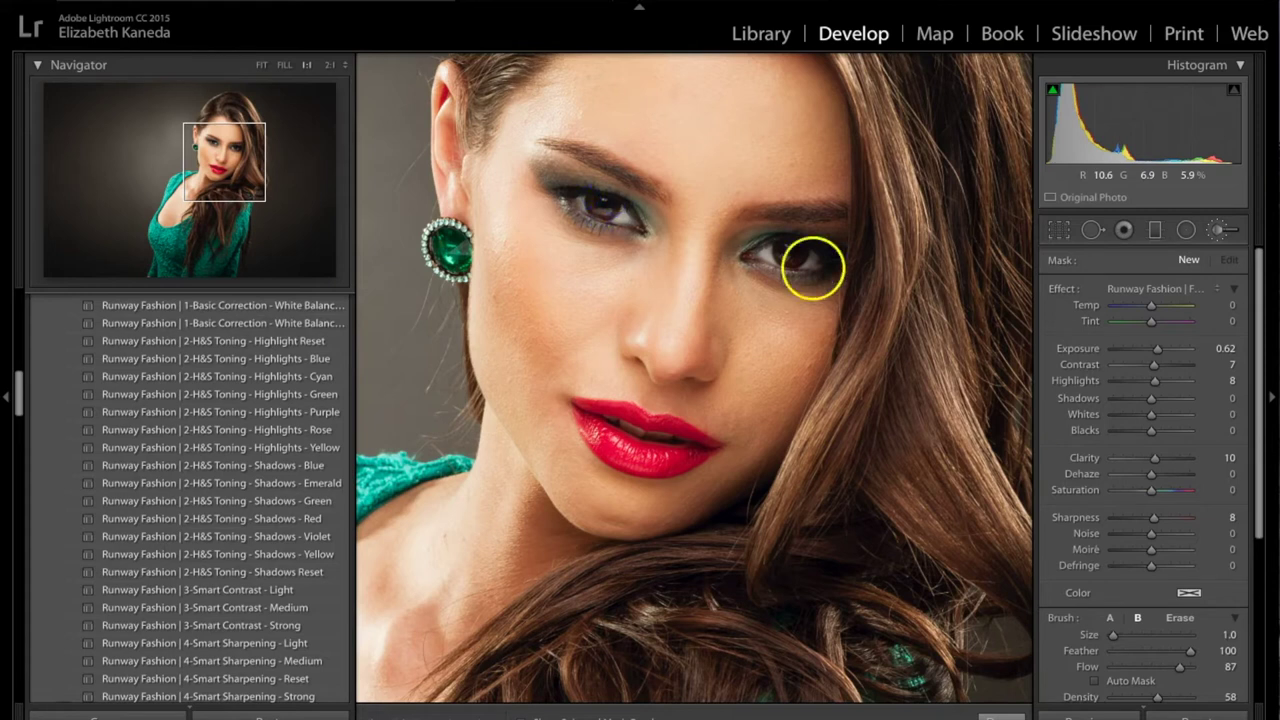
click(806, 253)
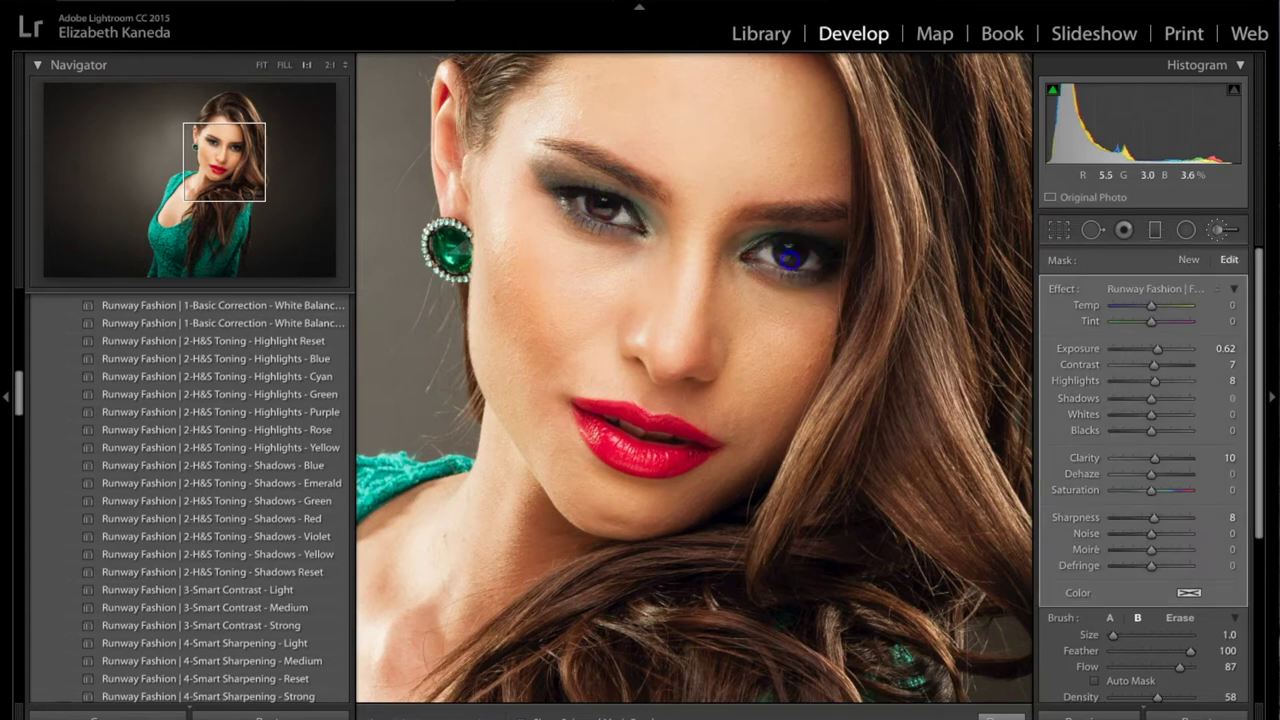
- Tint the iris mask orange with hue 38 and colour saturation 100%
click(1189, 593)
mouse_move(945, 655)
mouse_down()
mouse_move(860, 630)
mouse_move(861, 569)
mouse_up()
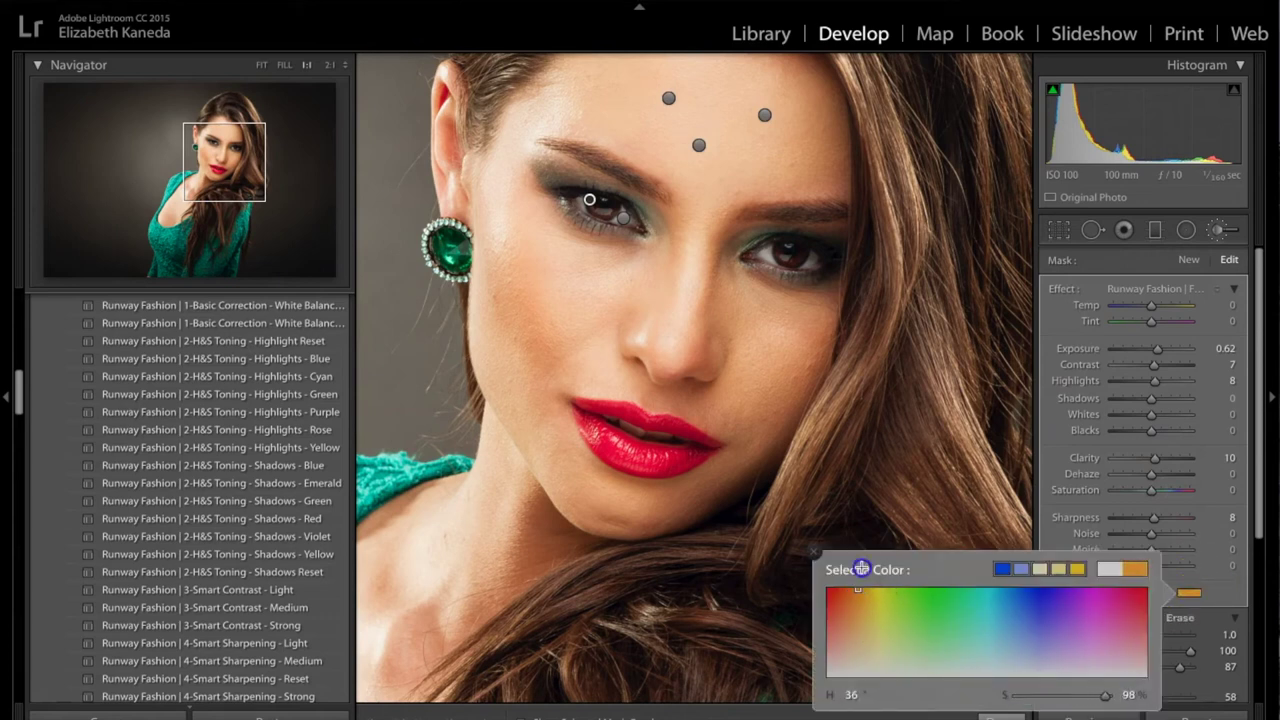
click(813, 551)
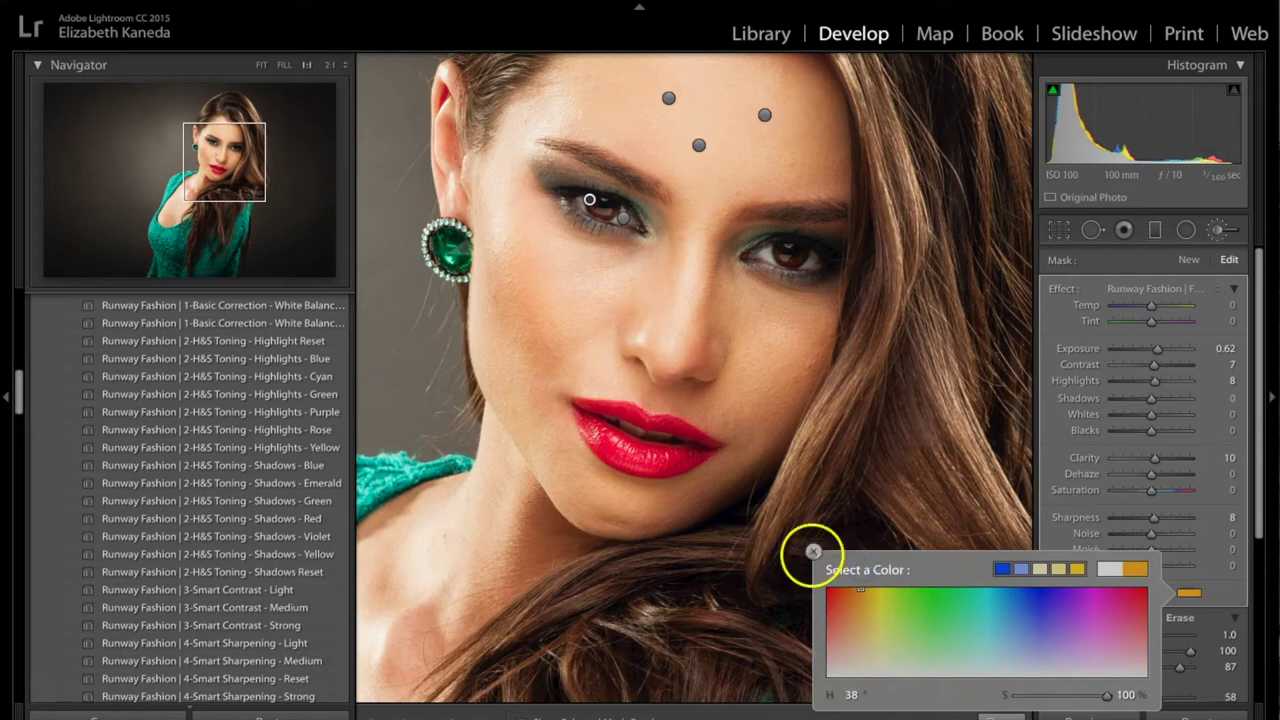
- Set the iris mask's saturation to -28, highlights to 31 and exposure to 1.52, and close the brush
click(1149, 489)
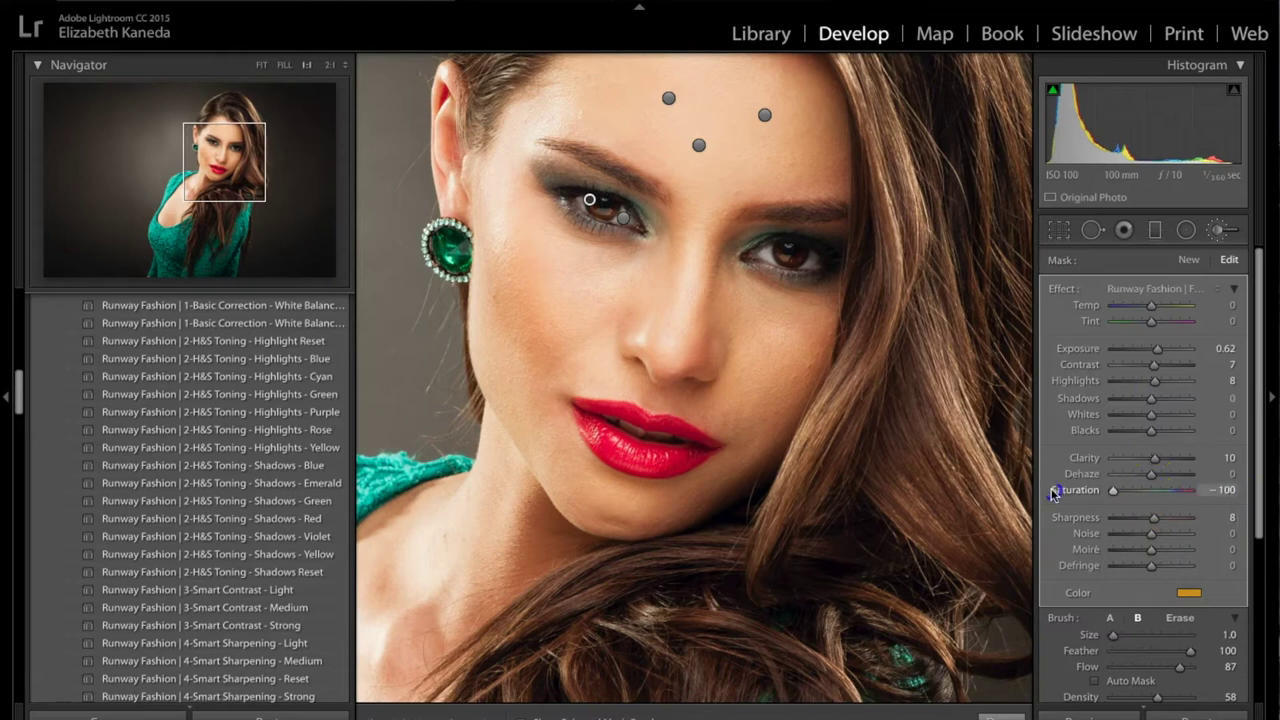
drag(1054, 492, 1144, 481)
drag(1157, 382, 1164, 383)
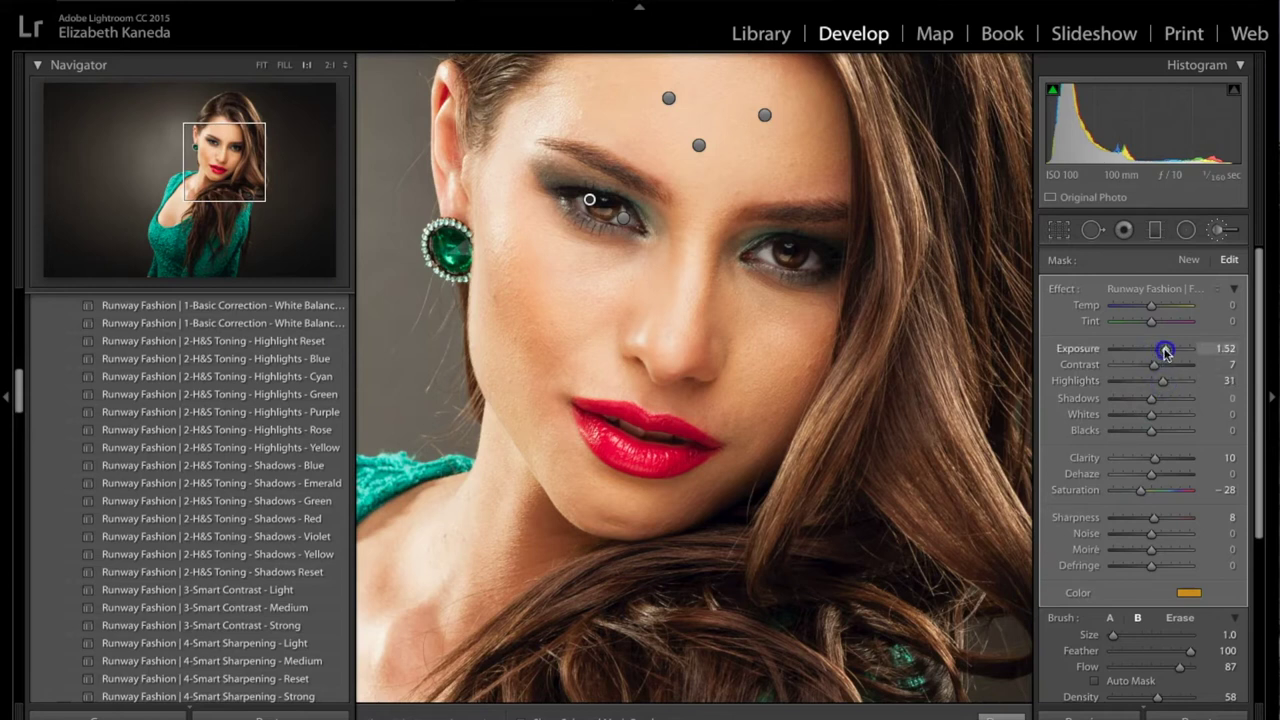
click(1218, 230)
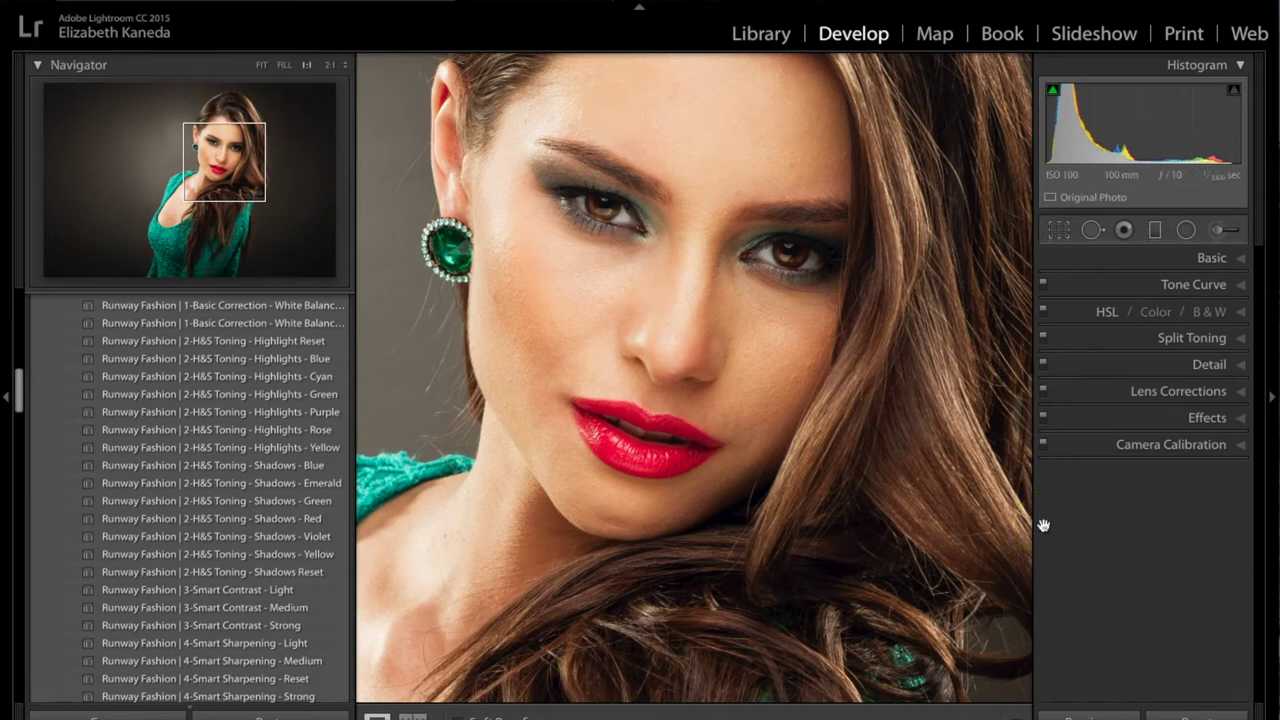
- Load the Runway Fashion | Face - Sharpen Face brush preset and paint it over both eyes and the lips at size 5
click(1218, 230)
click(1187, 286)
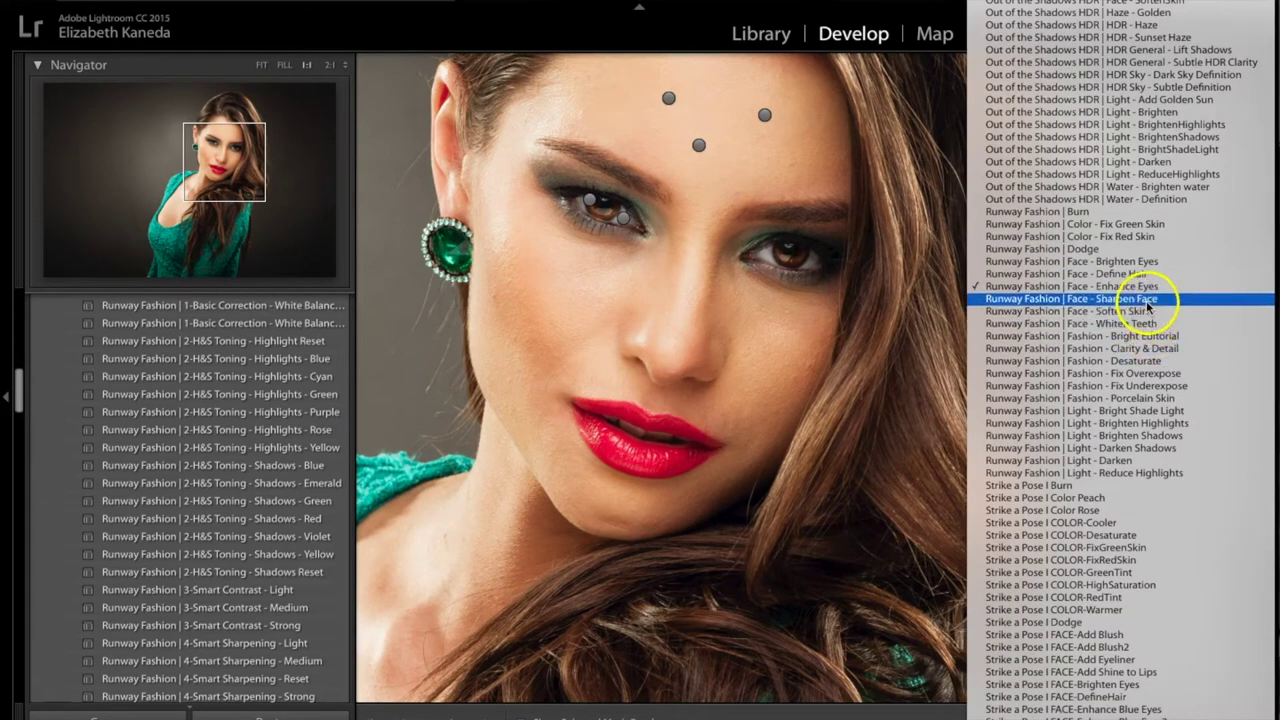
click(1146, 297)
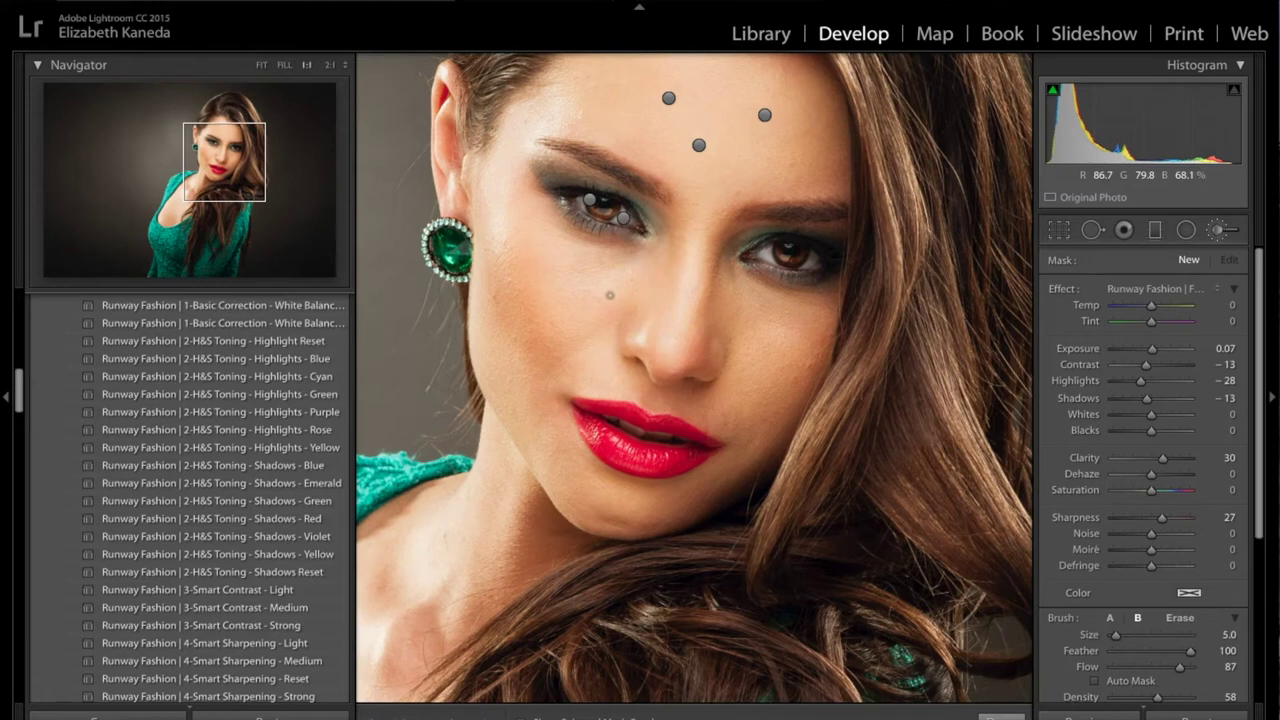
mouse_move(606, 223)
mouse_down()
mouse_move(641, 218)
mouse_move(566, 184)
mouse_move(575, 200)
mouse_move(594, 200)
mouse_move(567, 180)
mouse_up()
mouse_move(771, 269)
mouse_down()
mouse_move(812, 242)
mouse_move(811, 272)
mouse_up()
click(775, 269)
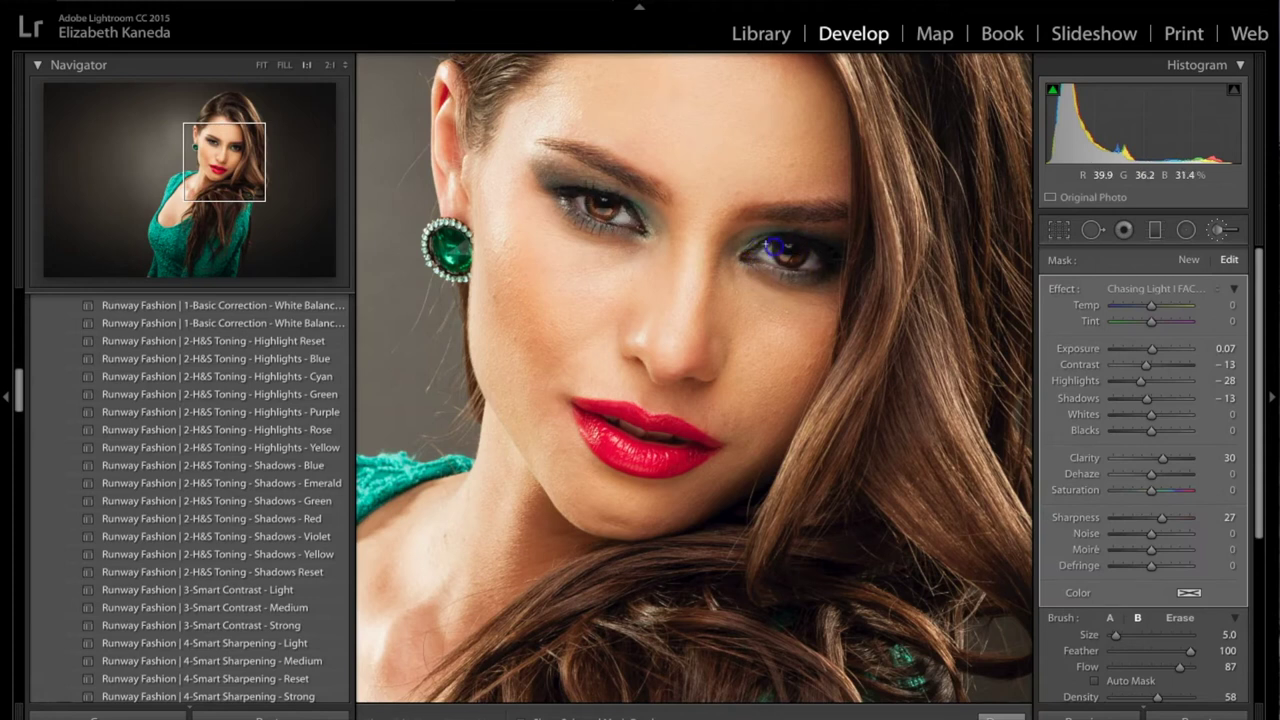
click(660, 457)
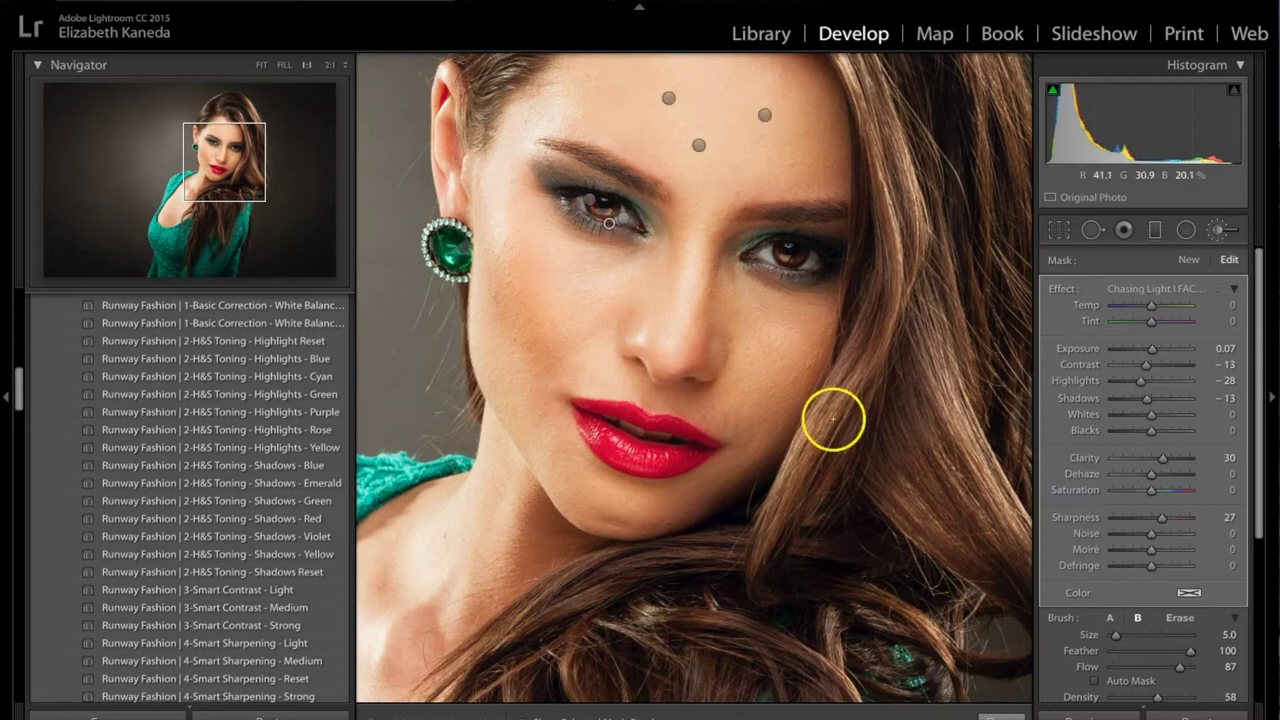
- Start a new brush mask and load the Runway Fashion | Dodge preset
click(1188, 261)
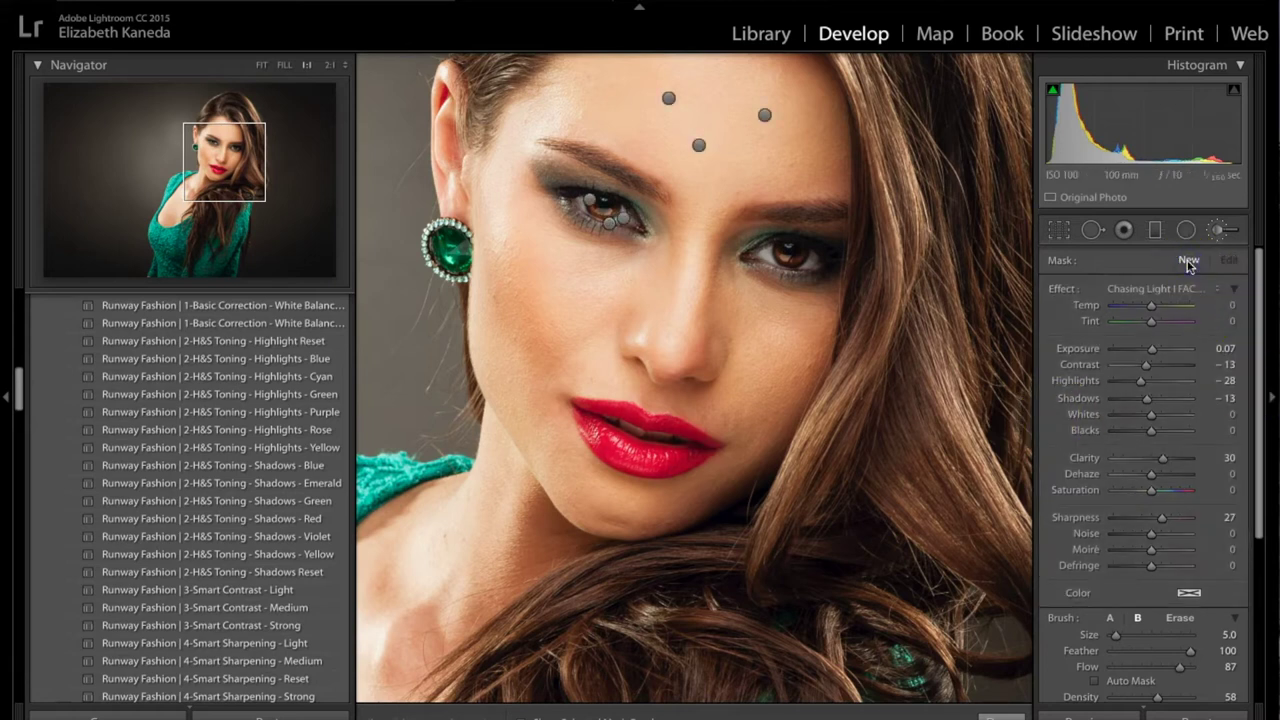
click(1148, 321)
click(1139, 290)
scroll(1140, 298, down, 15)
scroll(1140, 300, down, 15)
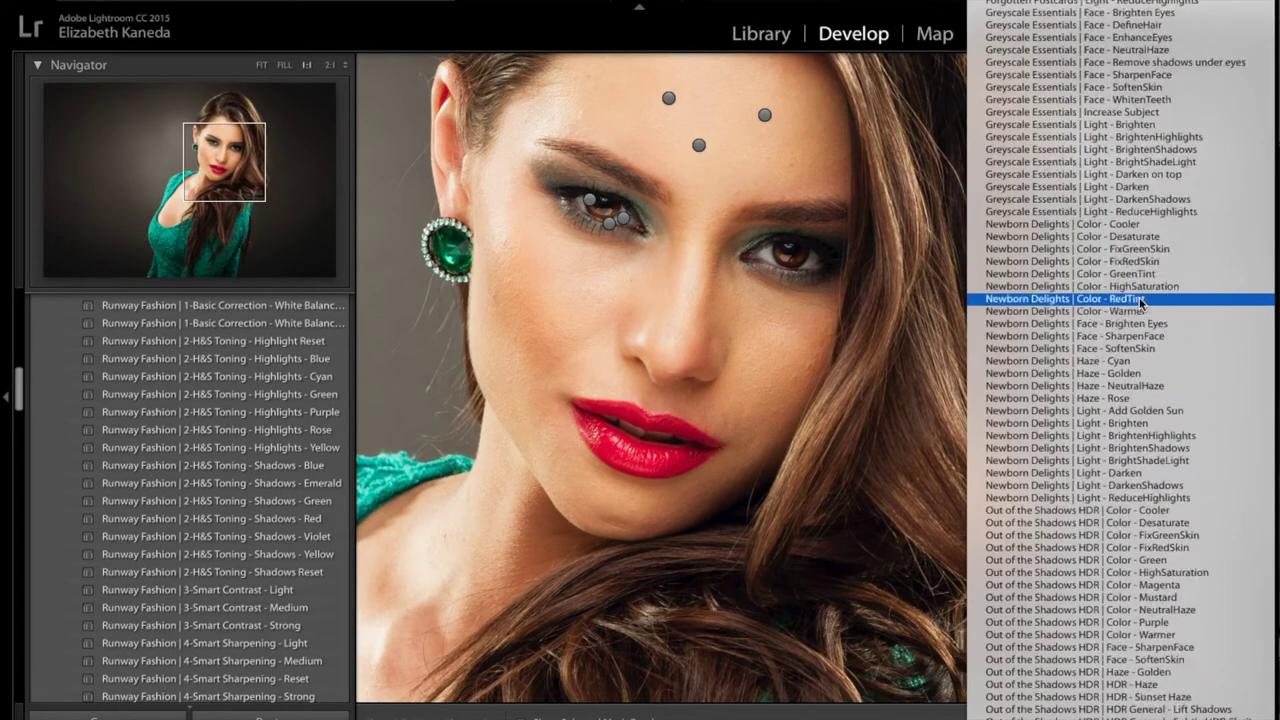
scroll(1140, 300, down, 10)
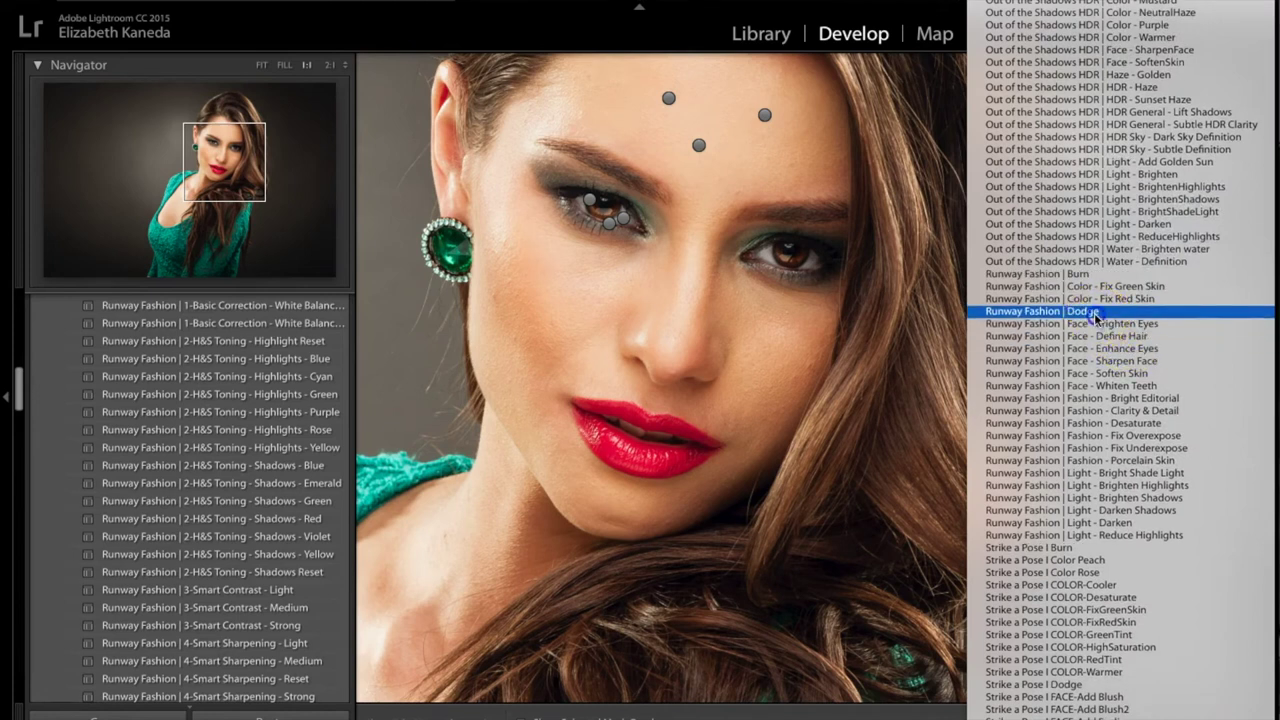
click(1098, 312)
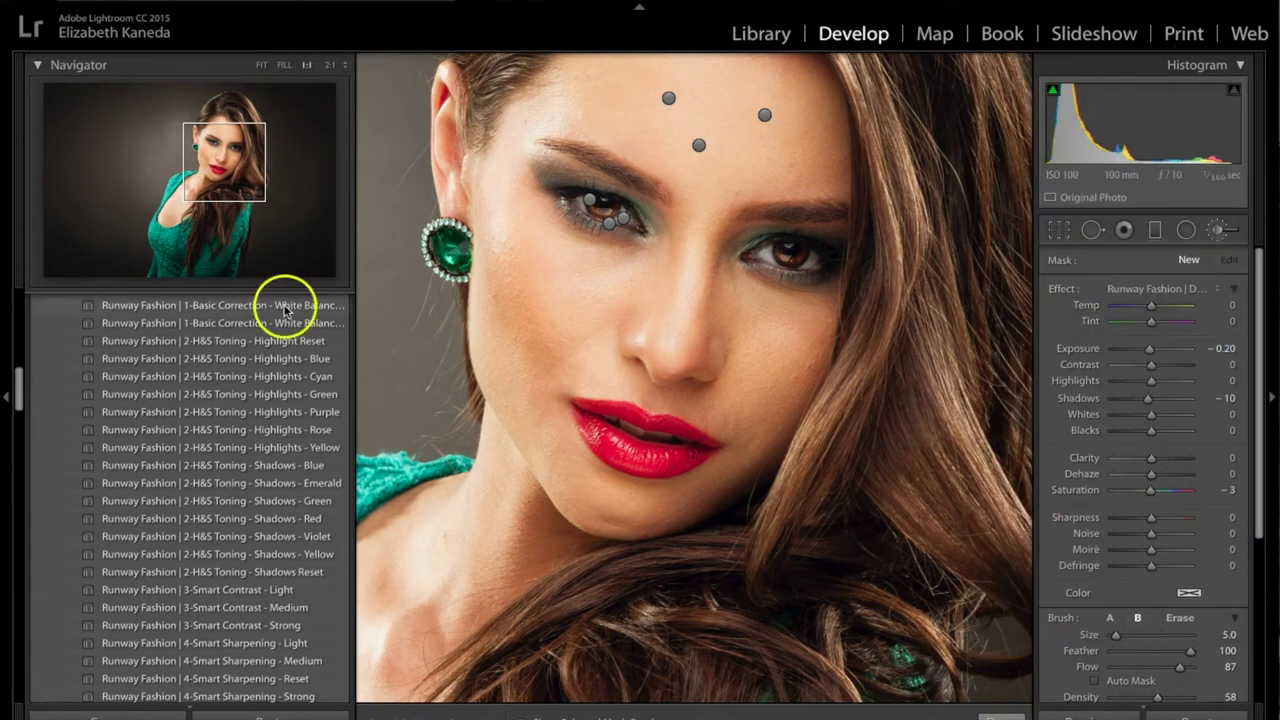
- Set the dodge brush to exposure 2.43 and size 7, and paint beneath the eye and across the cheekbone on the earring side
click(231, 157)
drag(231, 157, 219, 153)
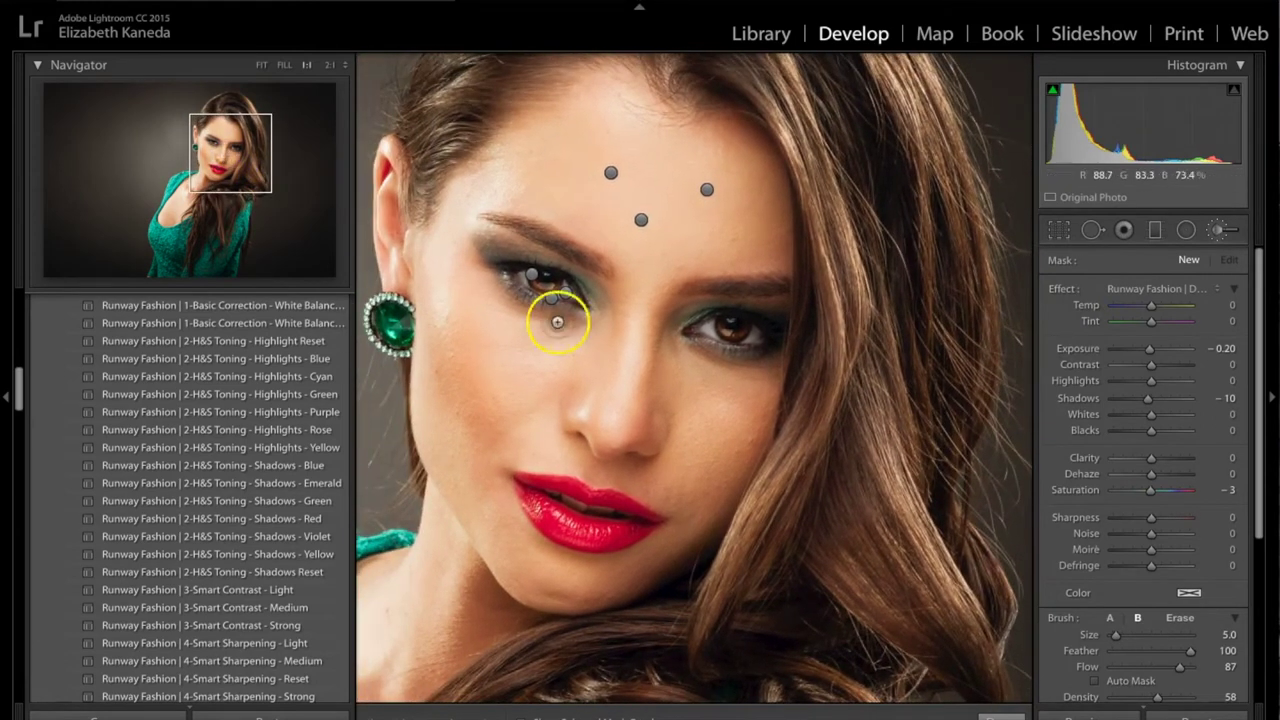
click(632, 409)
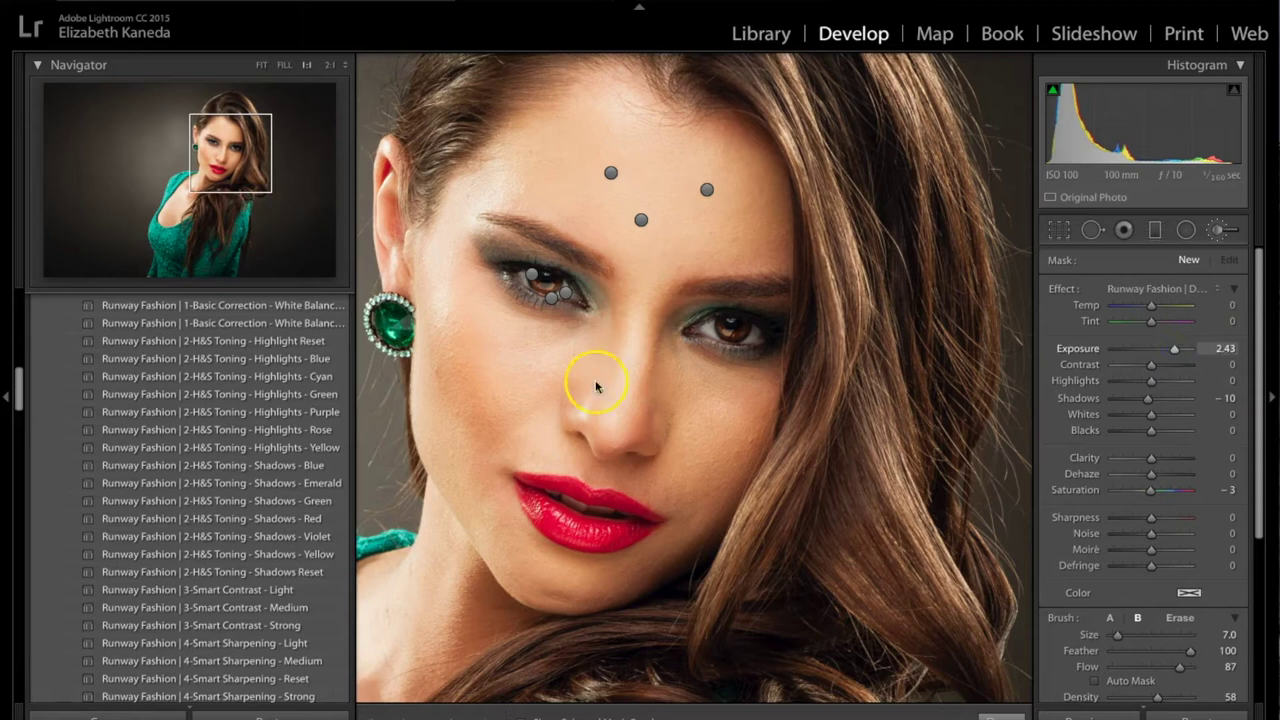
mouse_move(569, 330)
mouse_down()
mouse_move(524, 326)
mouse_move(474, 300)
mouse_move(520, 311)
mouse_move(486, 291)
mouse_move(497, 386)
mouse_move(469, 308)
mouse_move(494, 386)
mouse_move(554, 346)
mouse_move(511, 386)
mouse_move(502, 354)
mouse_move(534, 346)
mouse_move(503, 366)
mouse_up()
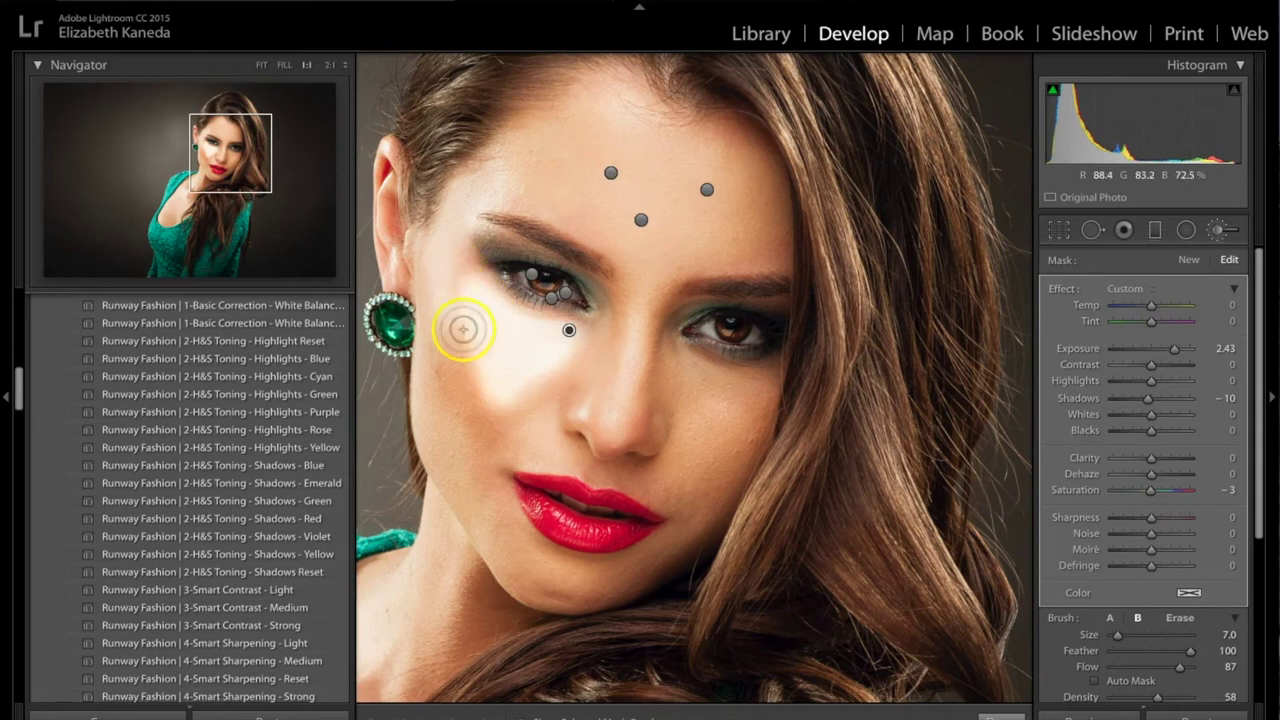
mouse_move(490, 381)
mouse_down()
mouse_move(557, 314)
mouse_move(530, 300)
mouse_up()
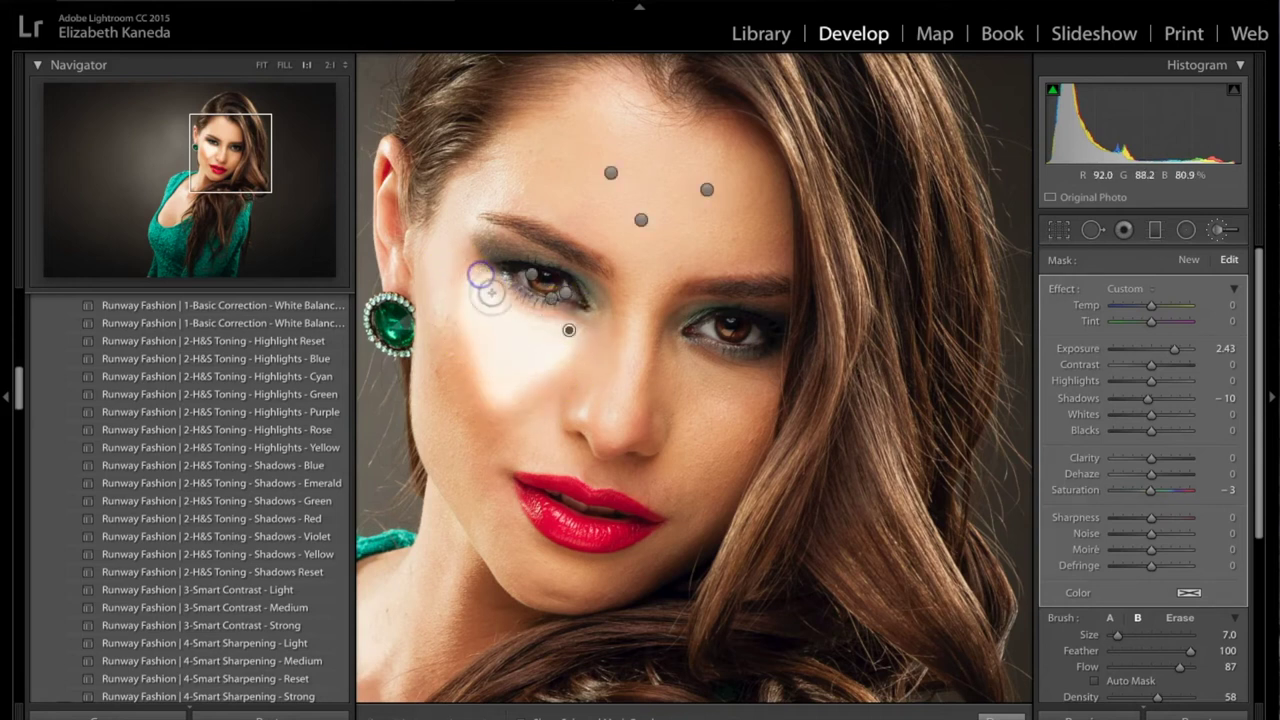
mouse_move(573, 362)
mouse_down()
mouse_move(485, 402)
mouse_move(467, 285)
mouse_up()
- Dodge the cheek on the hair side, the bridge of the nose and the centre of the forehead at size 7
mouse_move(686, 355)
mouse_down()
mouse_move(744, 380)
mouse_move(770, 370)
mouse_move(681, 360)
mouse_move(701, 467)
mouse_move(761, 397)
mouse_move(716, 438)
mouse_move(713, 380)
mouse_move(702, 419)
mouse_move(687, 374)
mouse_move(705, 423)
mouse_move(734, 422)
mouse_move(711, 396)
mouse_move(757, 403)
mouse_move(696, 363)
mouse_move(745, 378)
mouse_move(701, 454)
mouse_move(691, 399)
mouse_up()
mouse_move(613, 449)
mouse_down()
mouse_move(645, 275)
mouse_move(599, 166)
mouse_up()
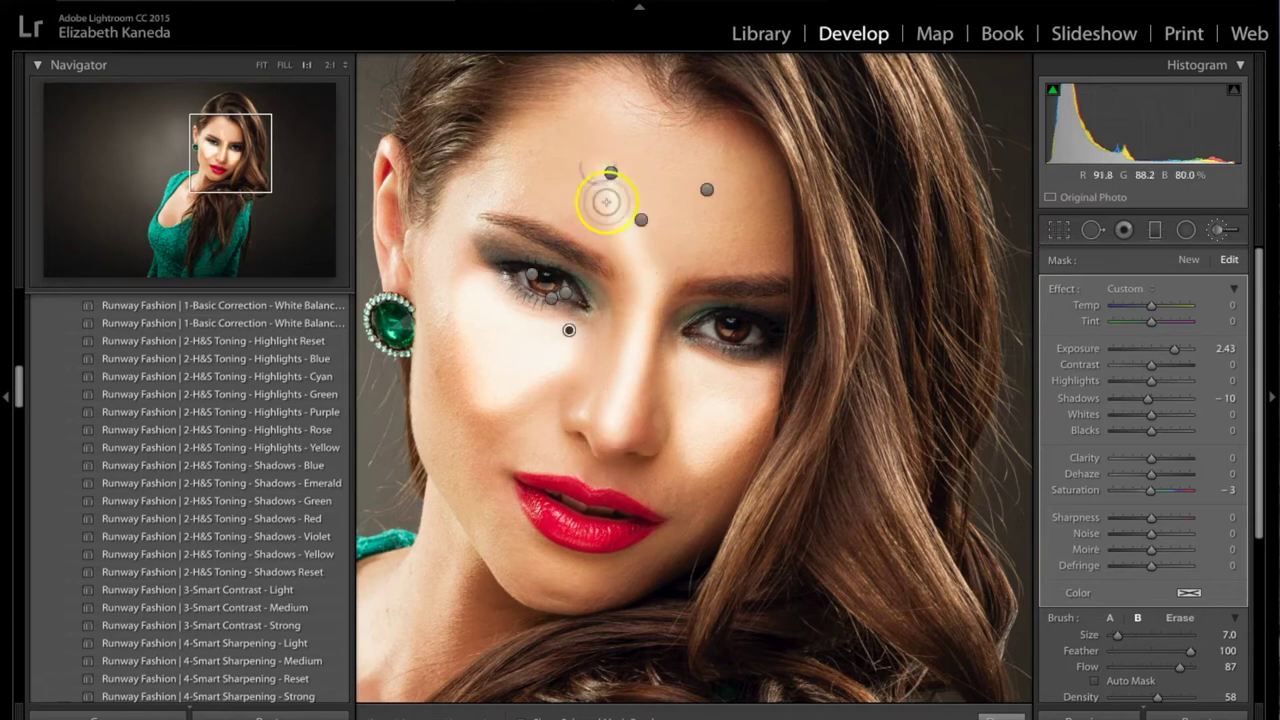
mouse_move(623, 249)
mouse_down()
mouse_move(603, 171)
mouse_move(621, 143)
mouse_move(732, 187)
mouse_move(651, 257)
mouse_move(623, 174)
mouse_move(670, 198)
mouse_move(603, 140)
mouse_move(600, 234)
mouse_move(569, 133)
mouse_move(749, 183)
mouse_move(669, 237)
mouse_move(664, 261)
mouse_move(722, 208)
mouse_up()
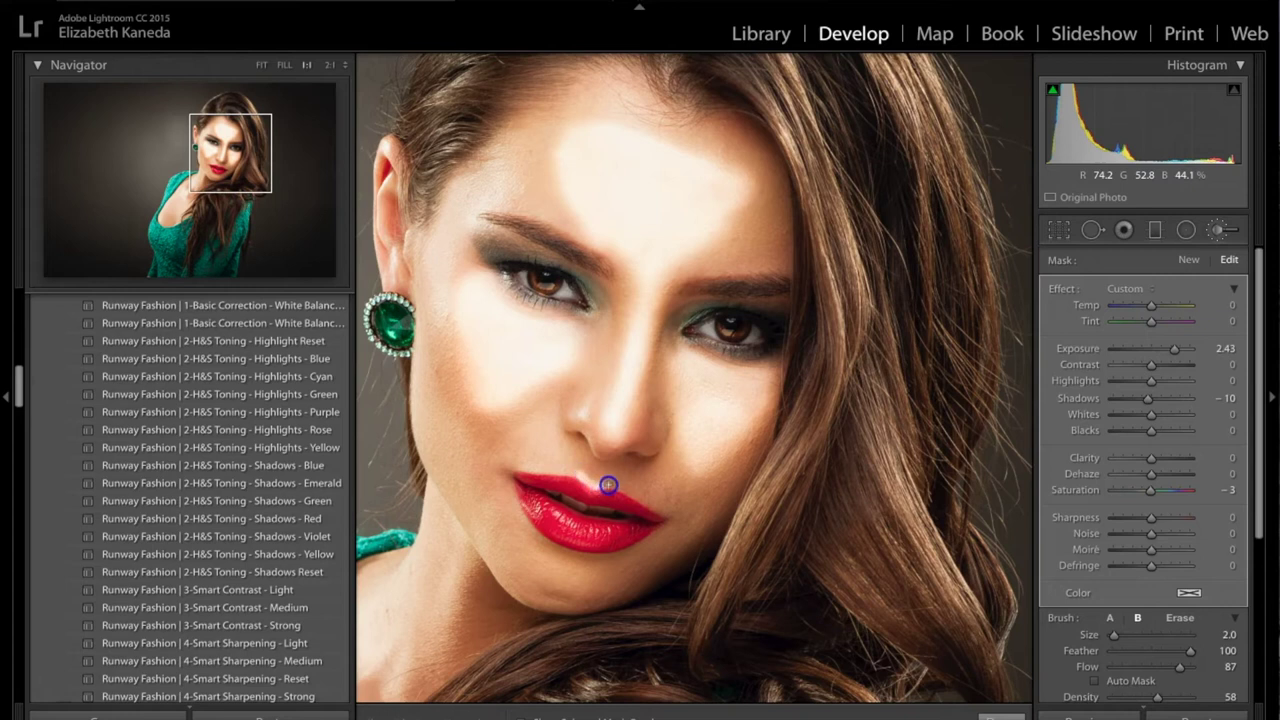
- Dodge the chin at brush size 8 and set the dodge mask's exposure to 0.68
click(550, 578)
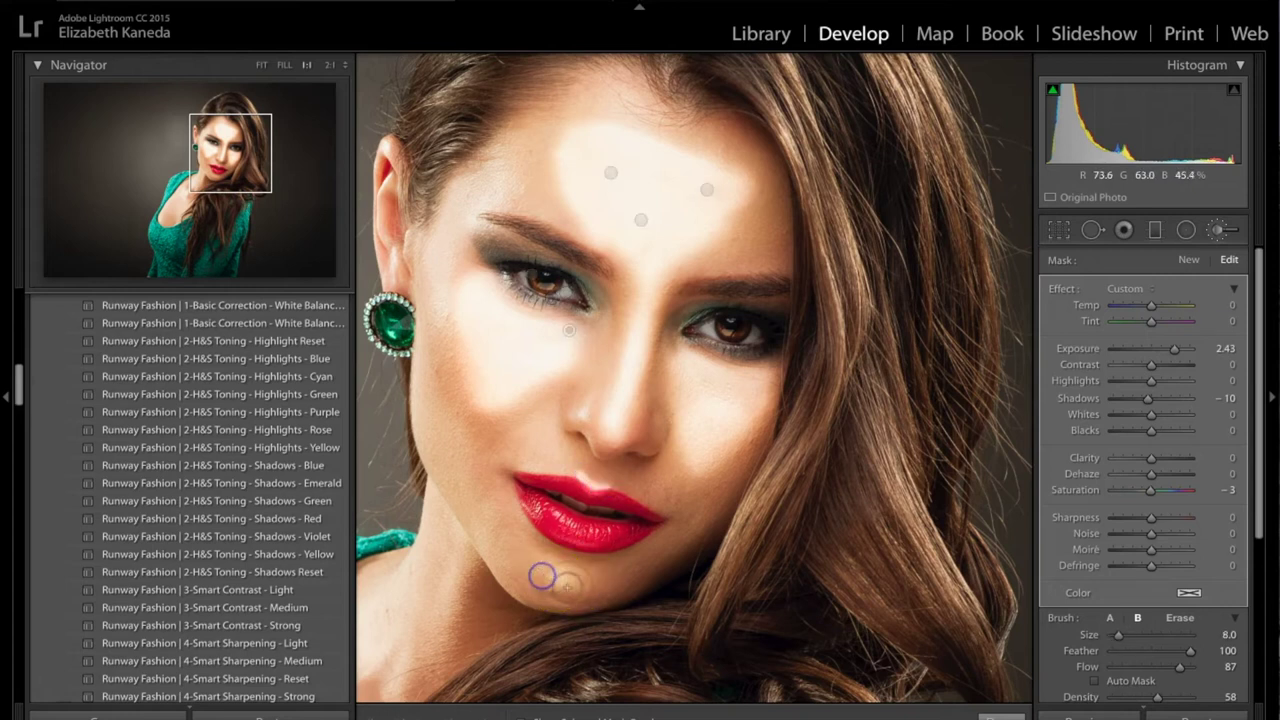
drag(573, 585, 538, 581)
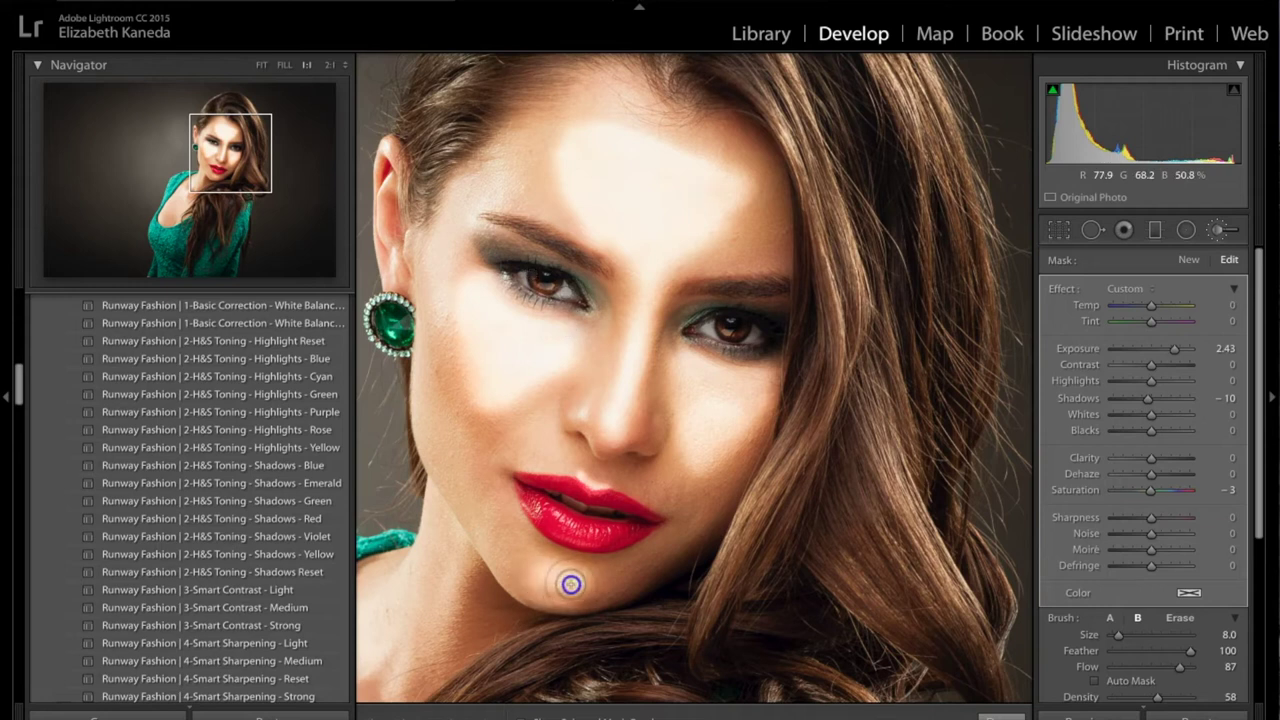
click(433, 429)
drag(433, 429, 423, 372)
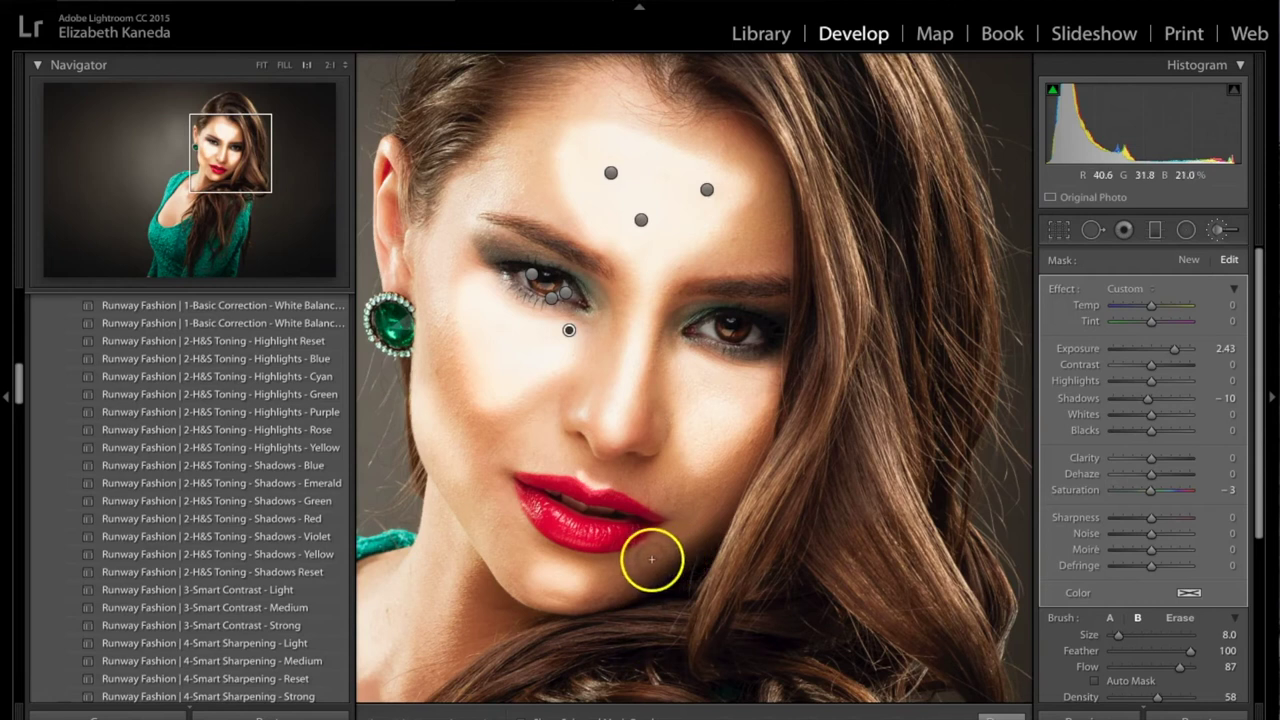
click(548, 570)
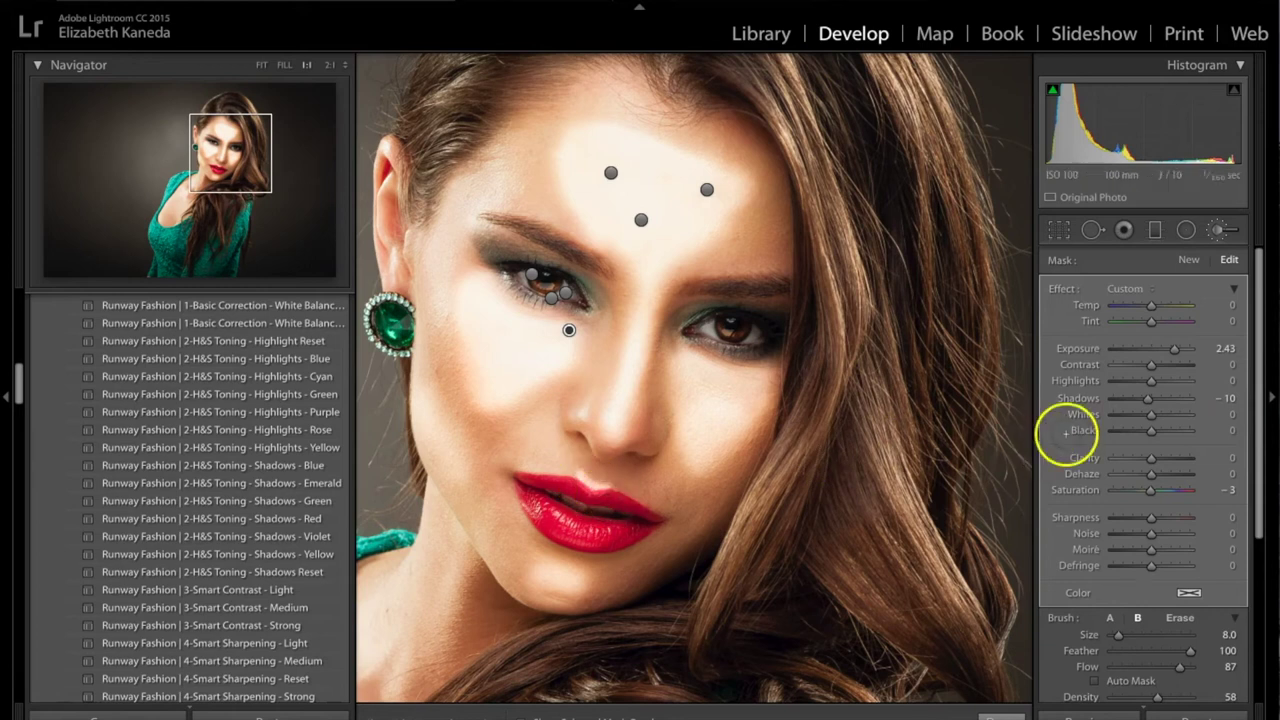
click(1175, 350)
drag(1167, 351, 1155, 354)
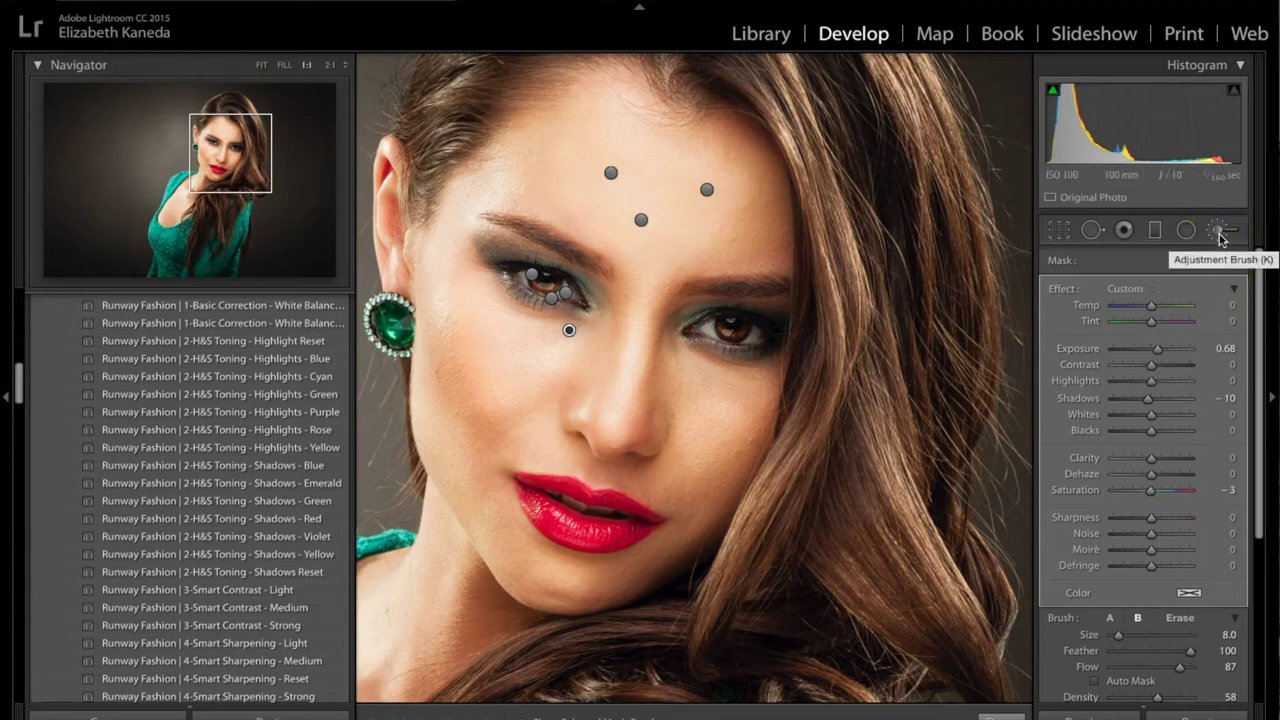
- Start a new brush mask using the Runway Fashion | Burn preset with exposure set to -1.01
click(1188, 264)
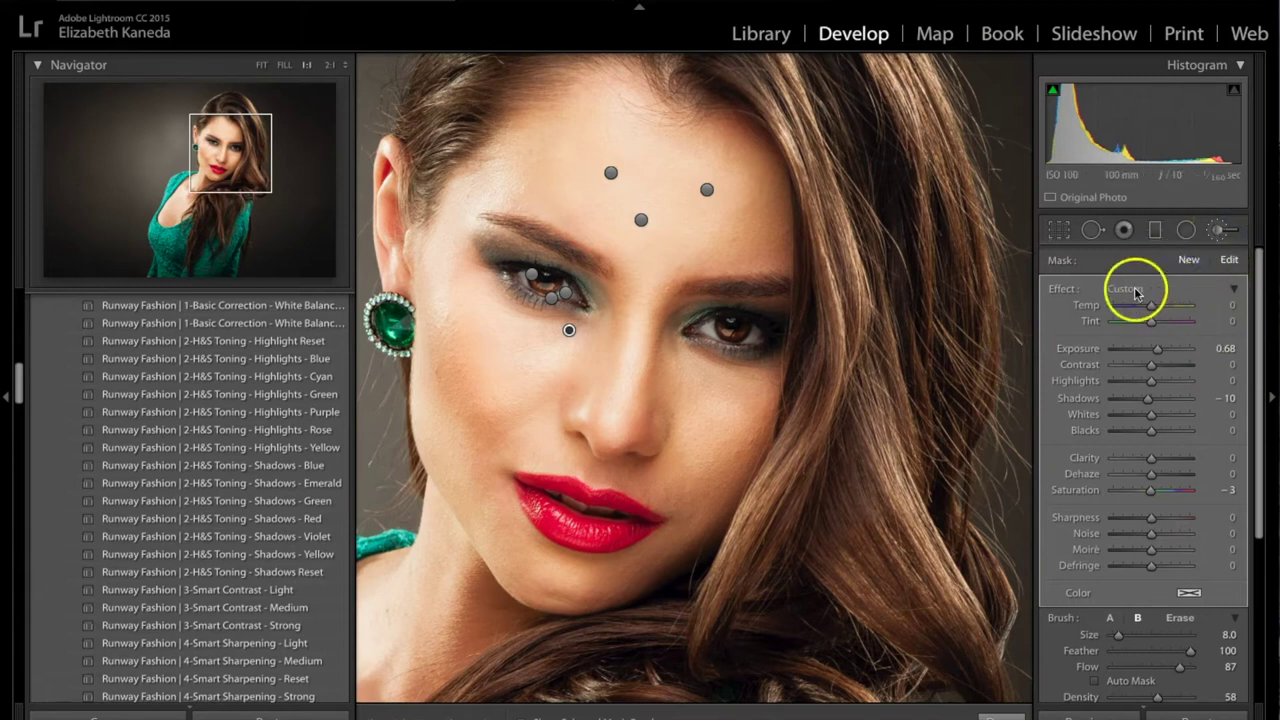
click(1136, 290)
scroll(1131, 322, down, 15)
scroll(1133, 330, down, 20)
scroll(1133, 330, down, 5)
scroll(1133, 330, down, 4)
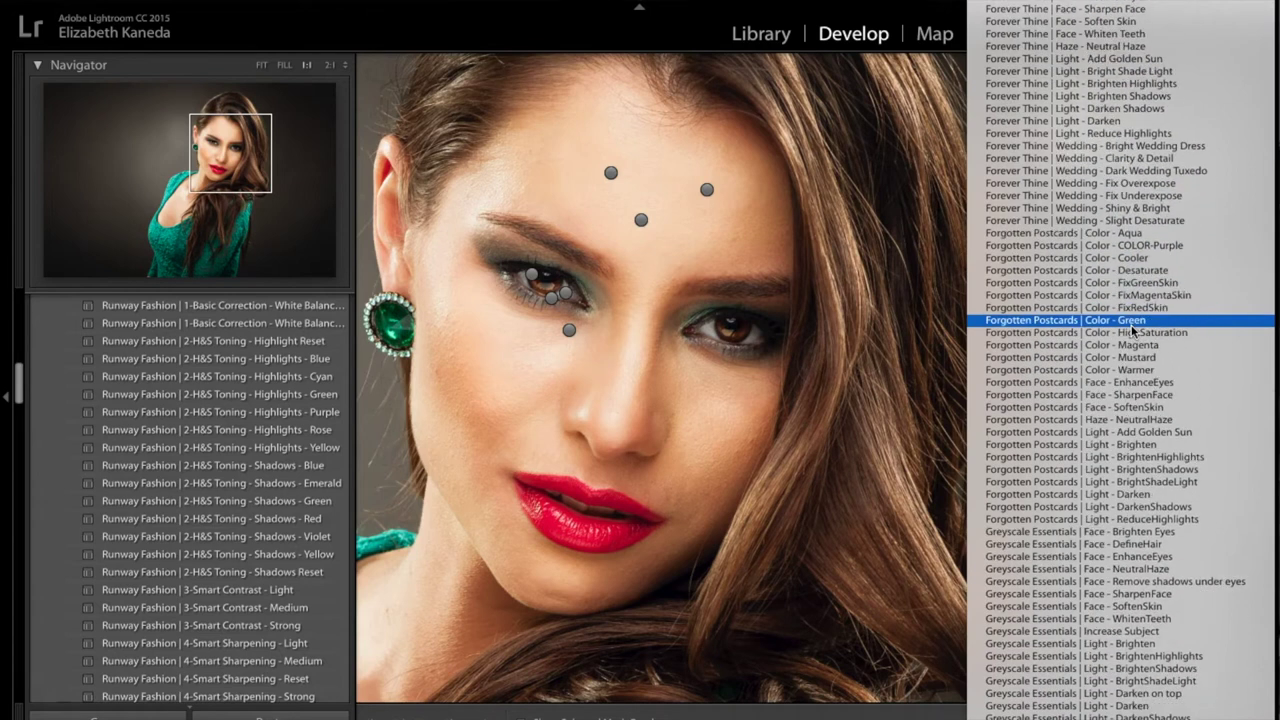
scroll(1133, 330, down, 1)
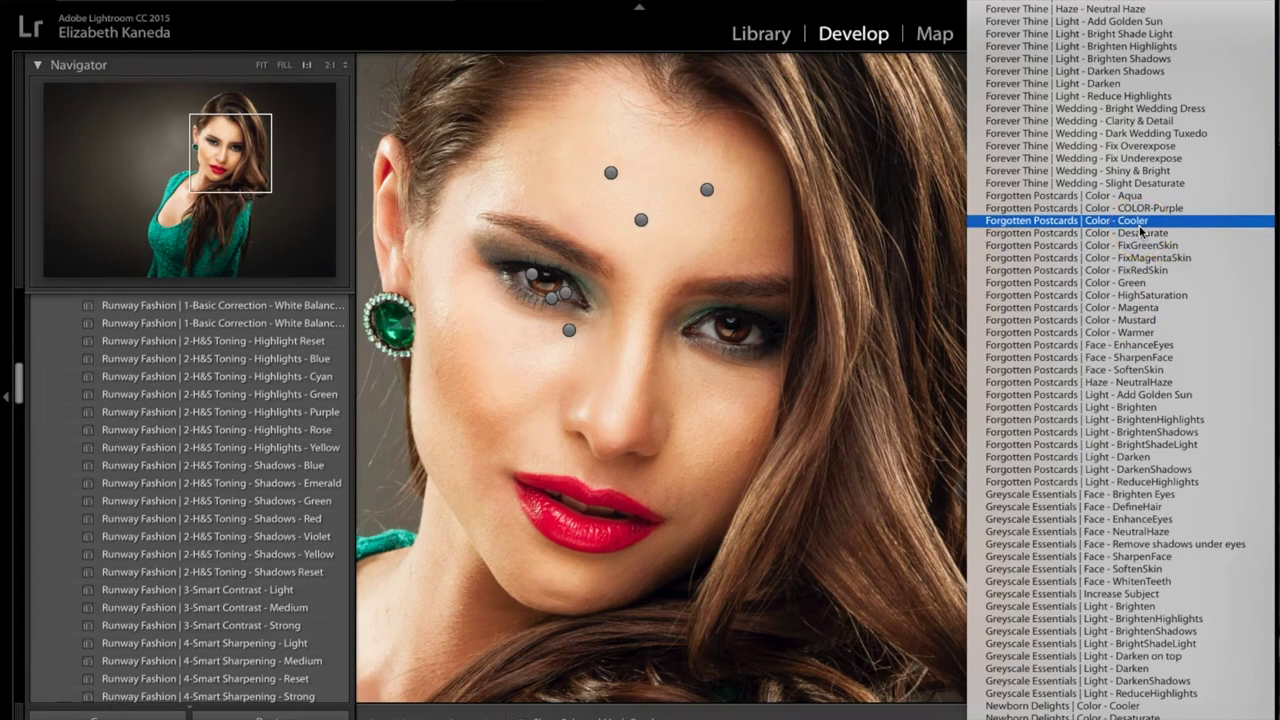
scroll(1140, 231, down, 1)
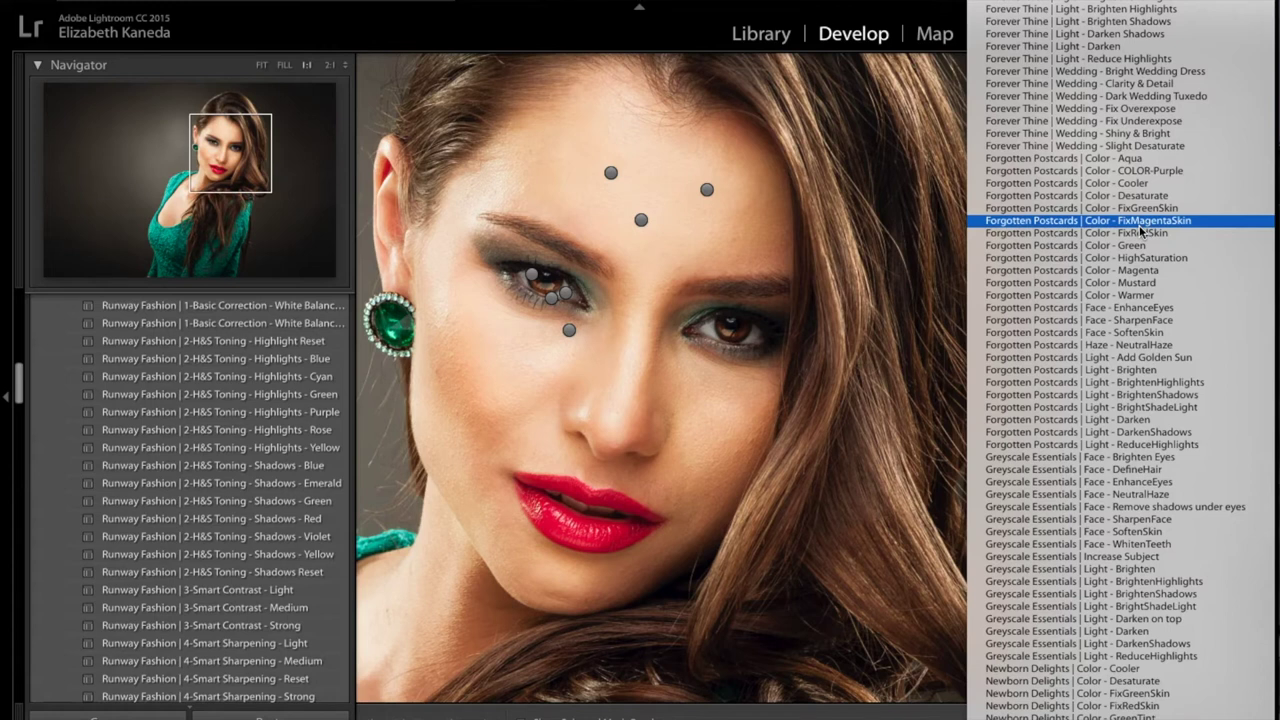
scroll(1140, 231, down, 20)
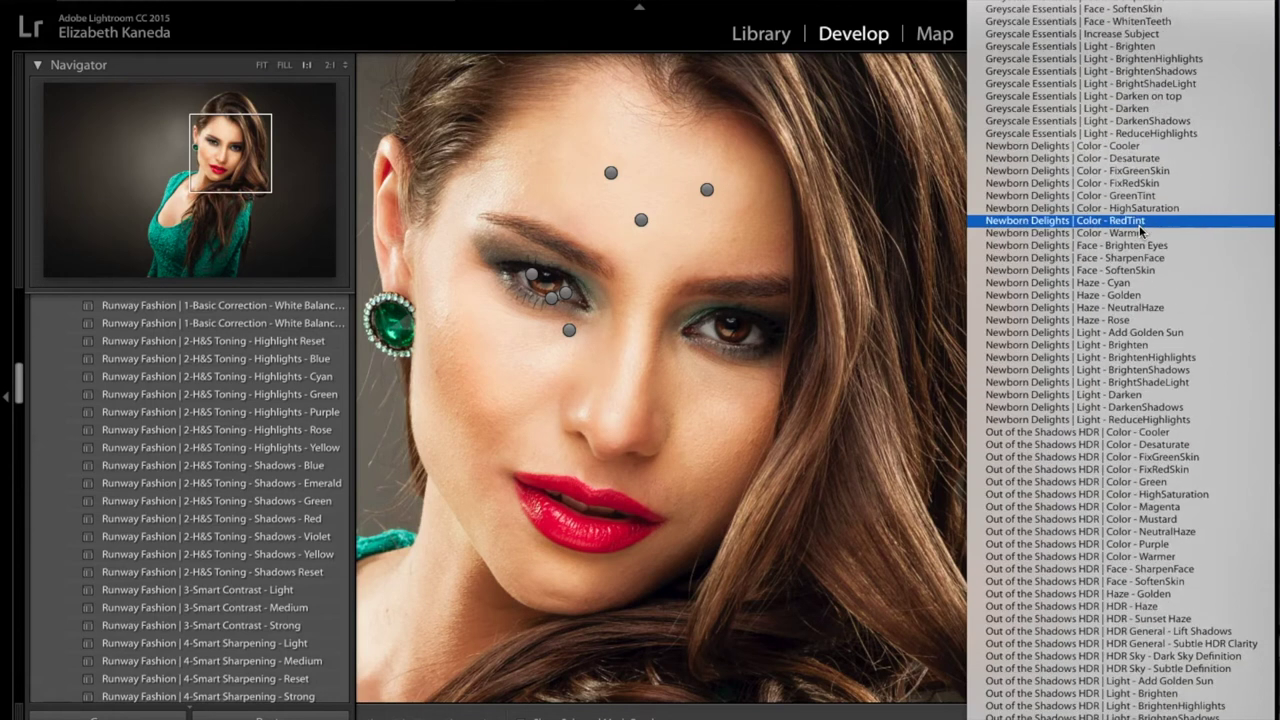
scroll(1140, 231, down, 2)
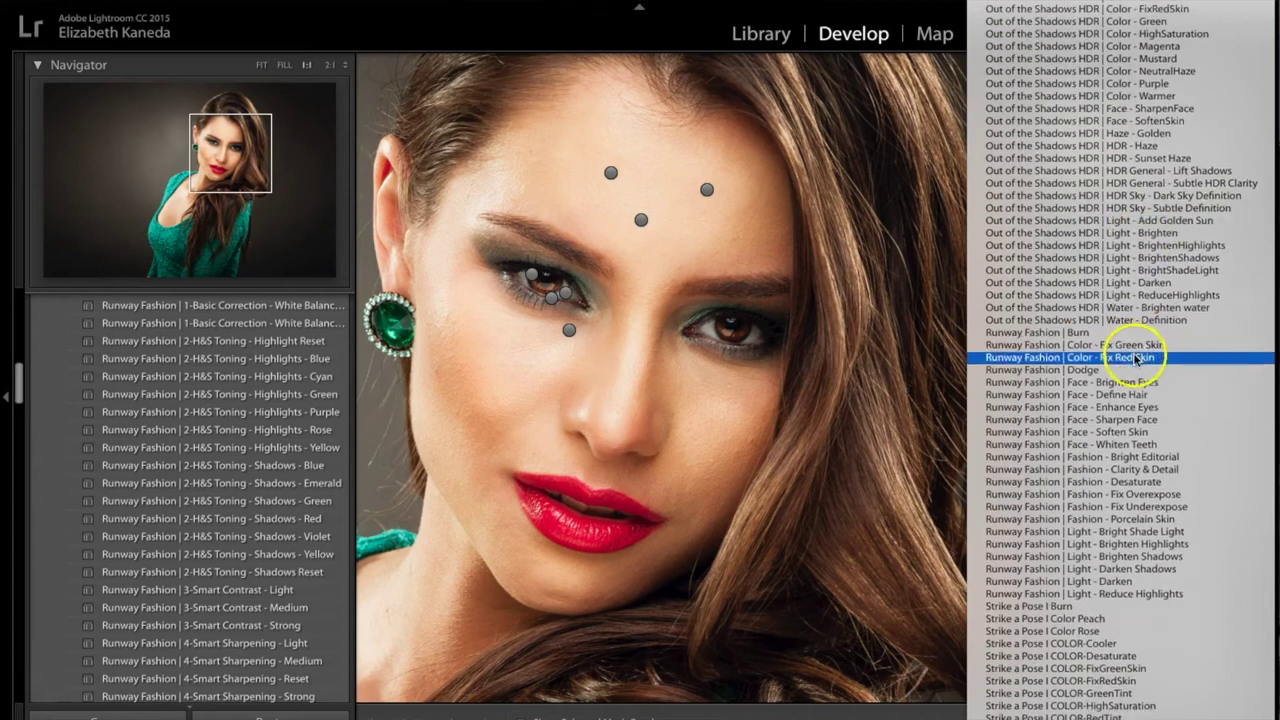
click(1071, 332)
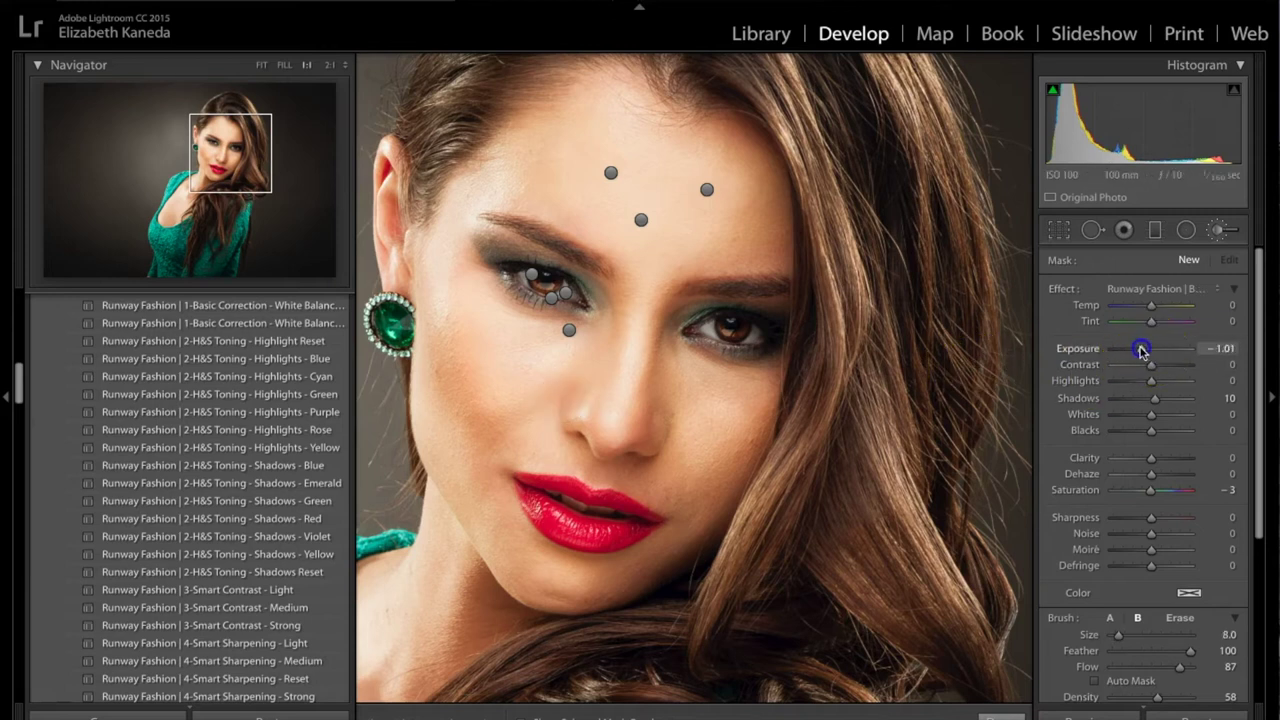
- Burn the hollow and outer edge of the cheeks, the hairline and the area under the jaw at brush size 8
mouse_move(494, 429)
mouse_down()
mouse_move(464, 383)
mouse_move(443, 296)
mouse_up()
mouse_move(480, 383)
mouse_down()
mouse_move(456, 339)
mouse_move(437, 249)
mouse_move(436, 277)
mouse_move(479, 178)
mouse_move(458, 188)
mouse_move(425, 268)
mouse_move(526, 121)
mouse_move(559, 101)
mouse_move(461, 192)
mouse_move(432, 266)
mouse_up()
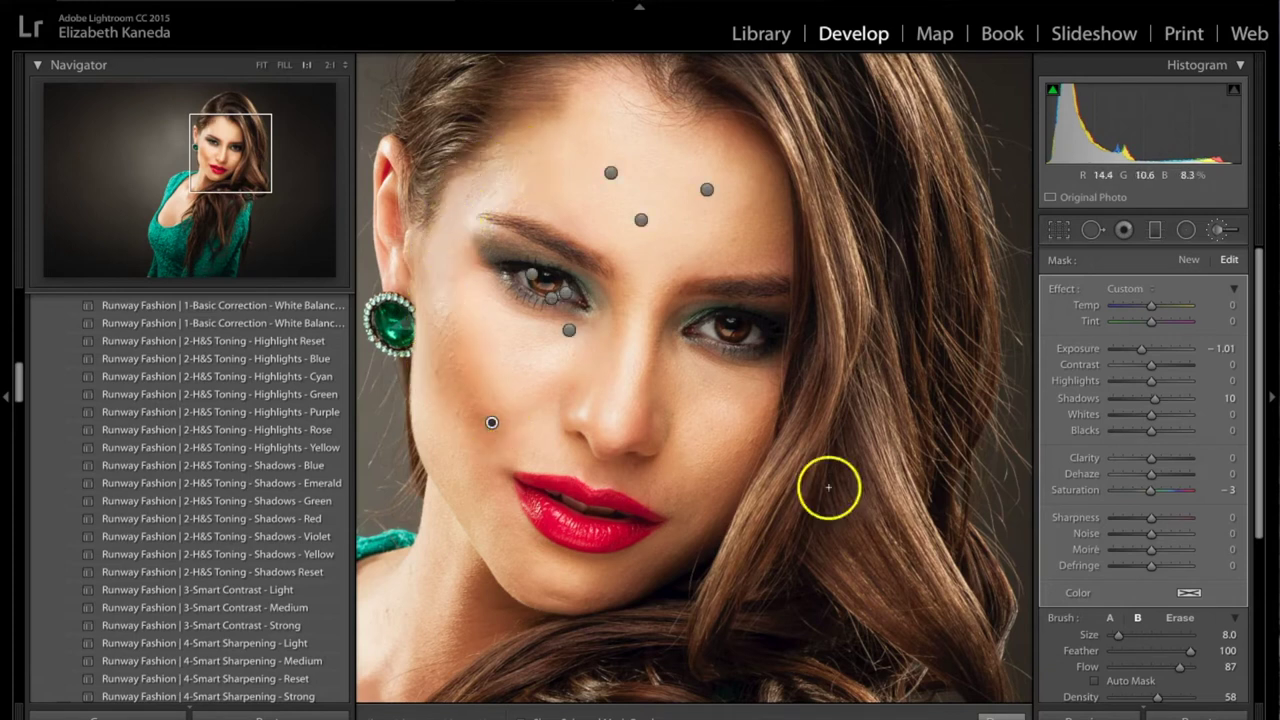
mouse_move(760, 457)
mouse_down()
mouse_move(772, 408)
mouse_move(708, 460)
mouse_move(764, 414)
mouse_move(717, 492)
mouse_move(764, 452)
mouse_up()
mouse_move(789, 220)
mouse_down()
mouse_move(797, 201)
mouse_move(790, 250)
mouse_up()
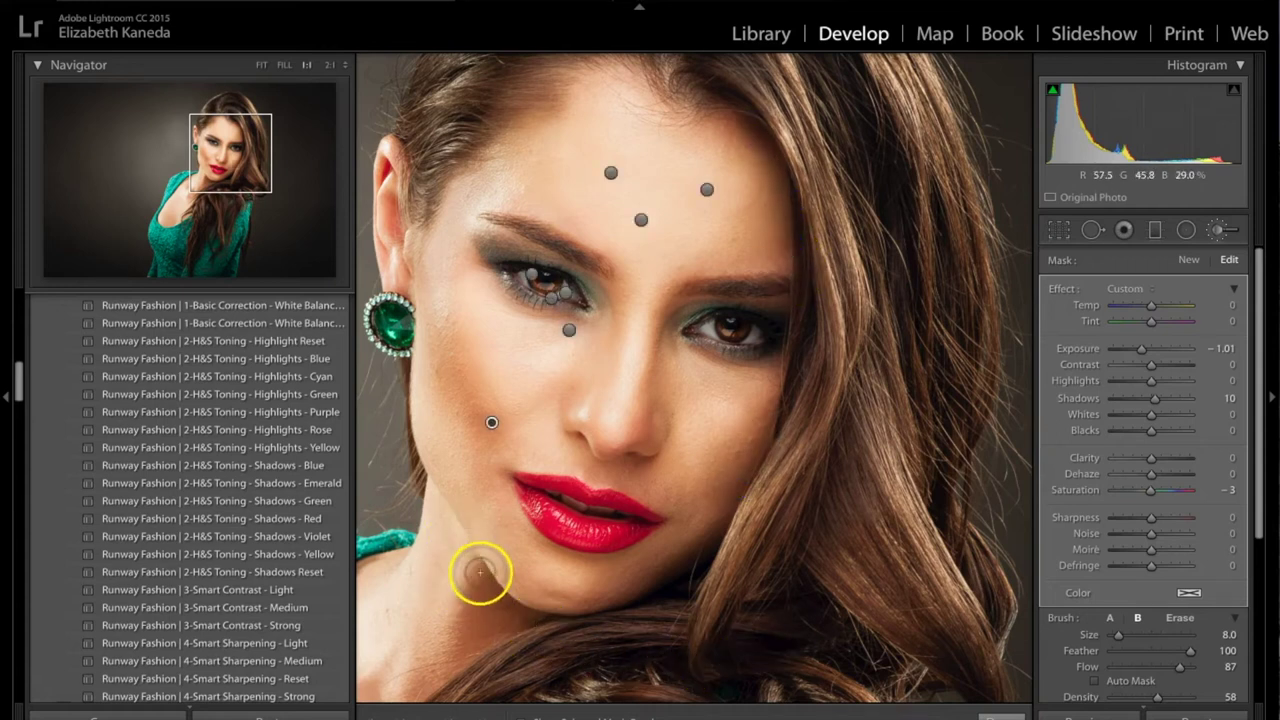
mouse_move(495, 579)
mouse_down()
mouse_move(432, 504)
mouse_move(466, 541)
mouse_up()
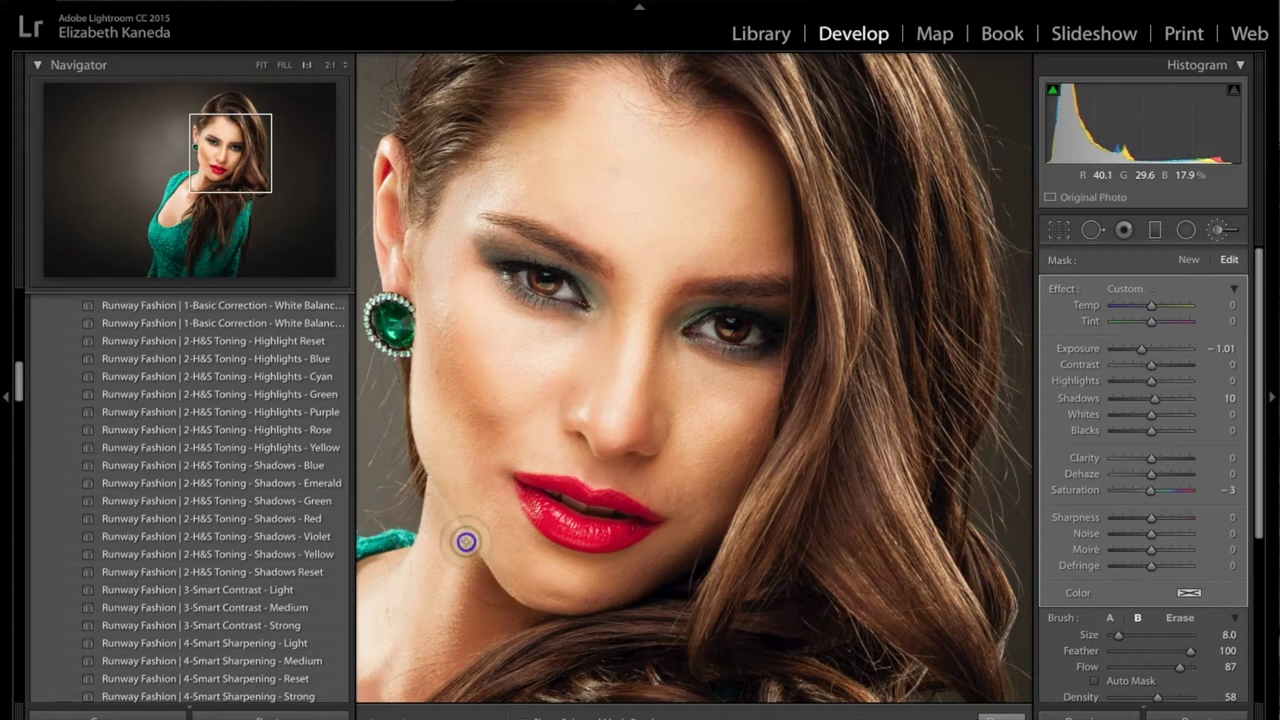
drag(505, 593, 507, 594)
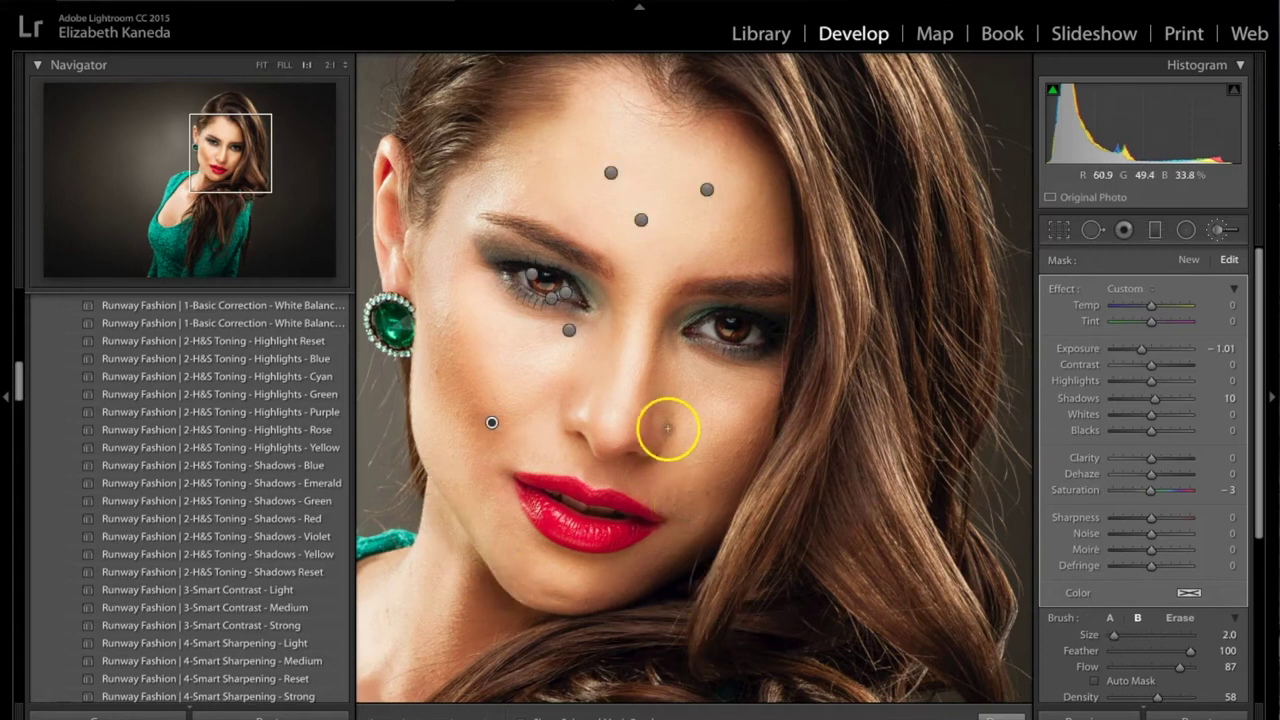
- Burn along both sides of the nose up to the inner brow at brush size 2
drag(650, 423, 650, 391)
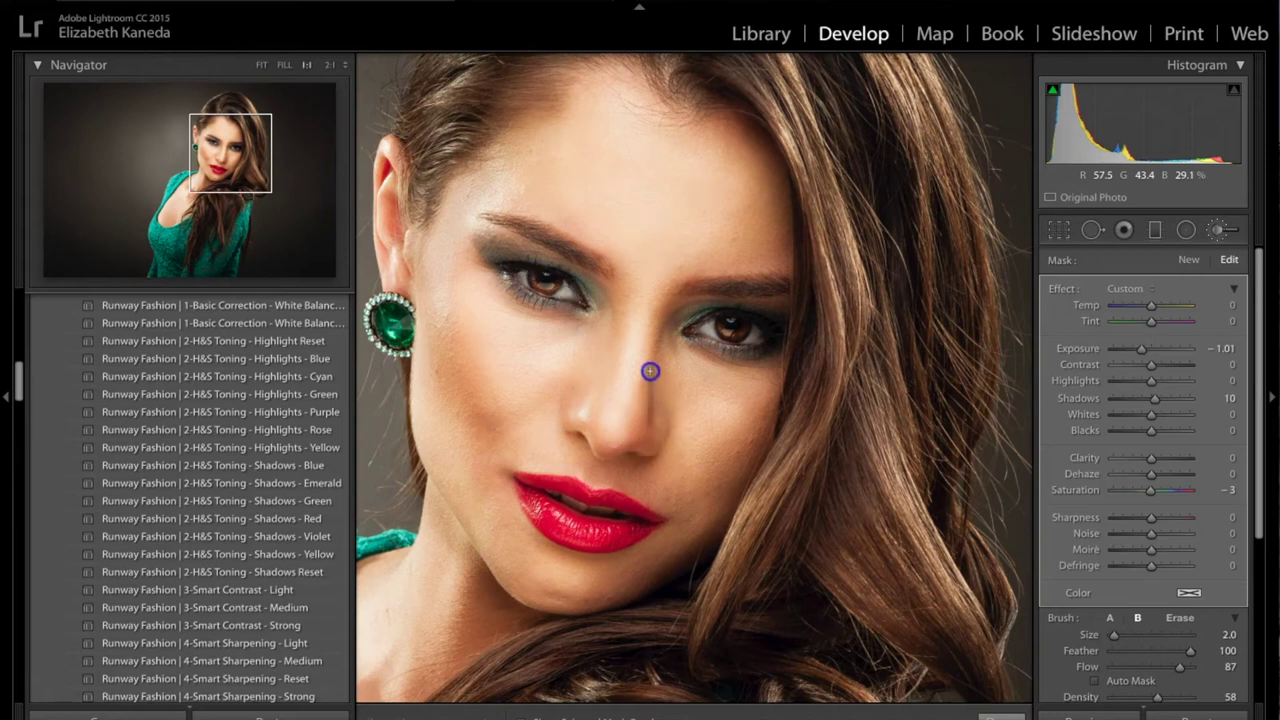
drag(695, 283, 695, 283)
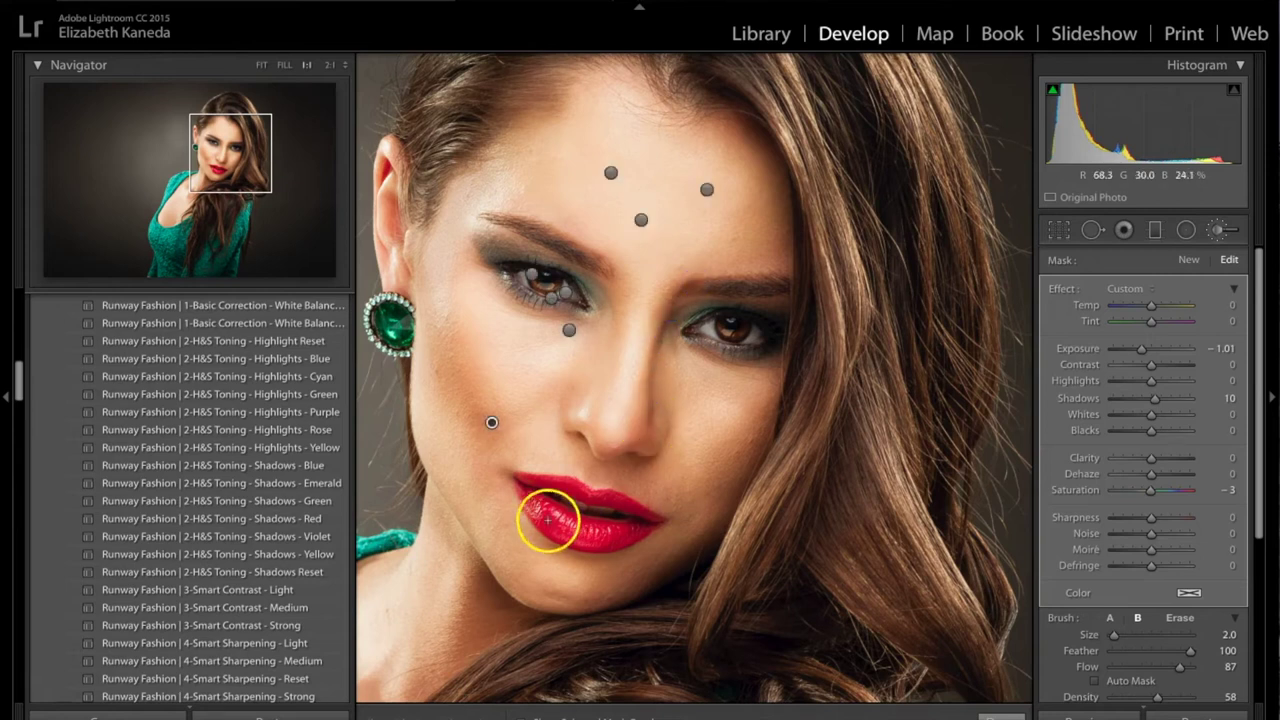
drag(591, 410, 598, 390)
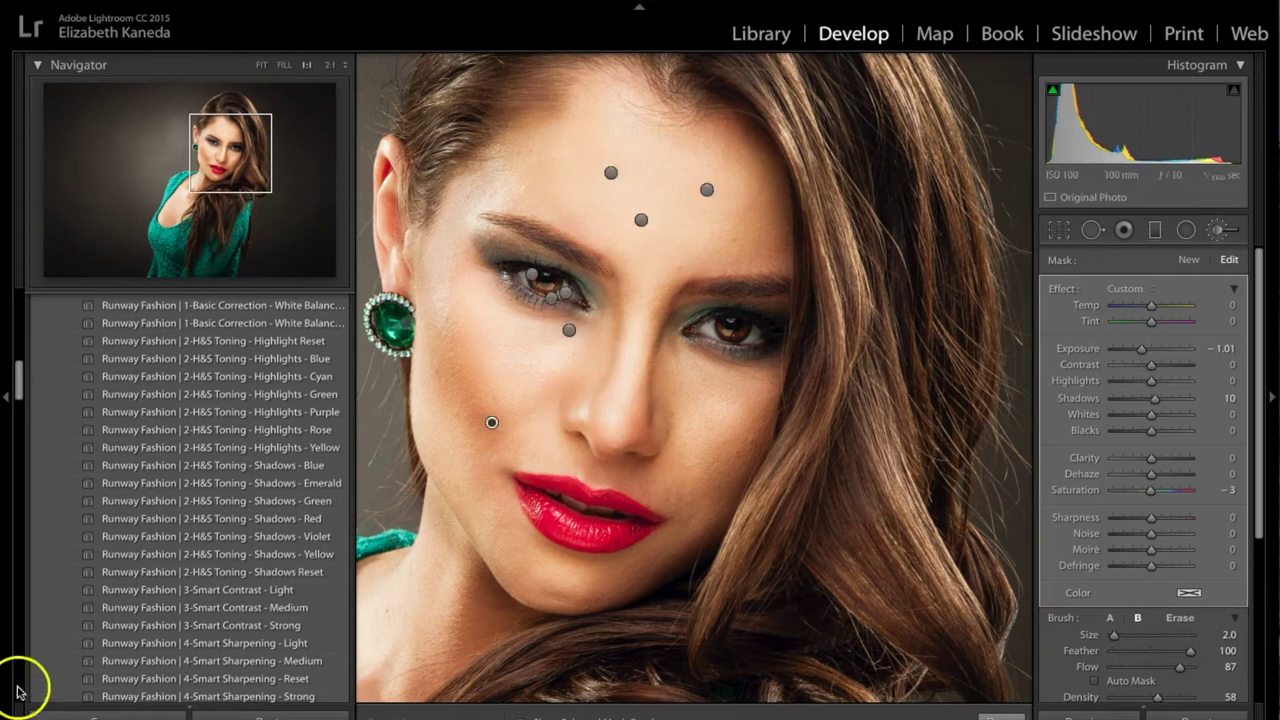
click(583, 440)
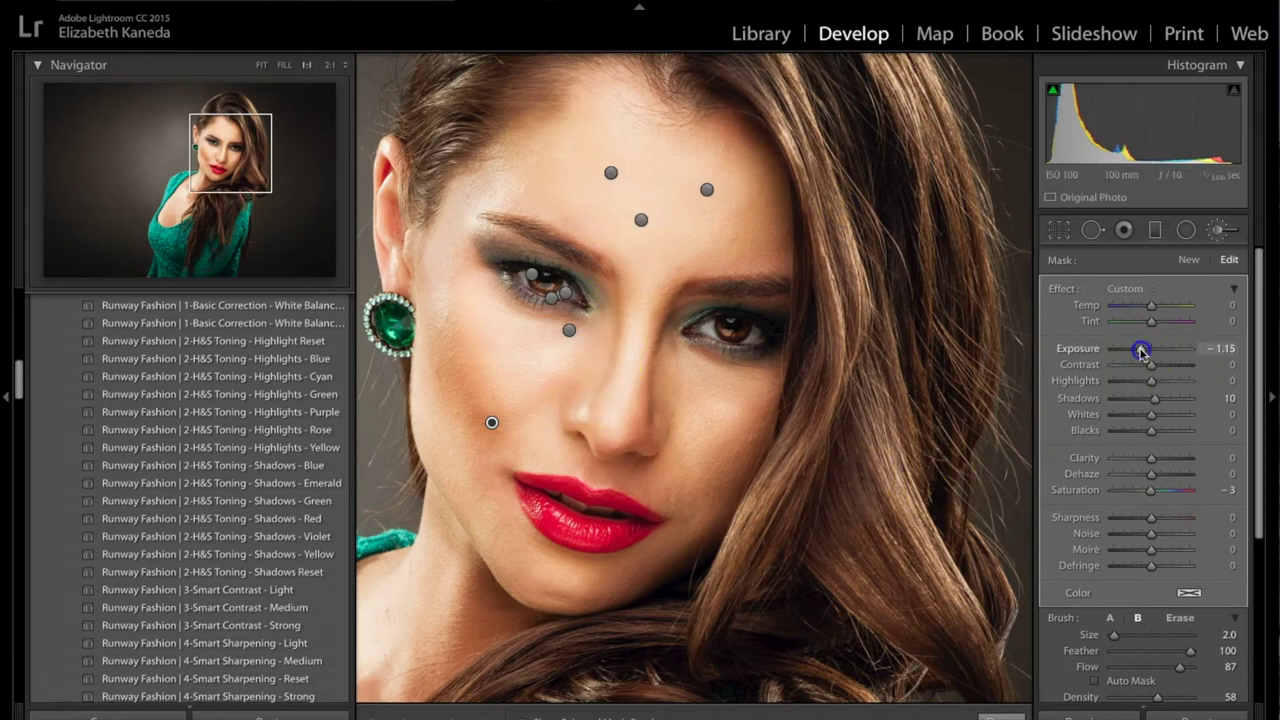
- Set the burn mask's exposure to -0.01 and close the adjustment brush
drag(1146, 348, 1148, 348)
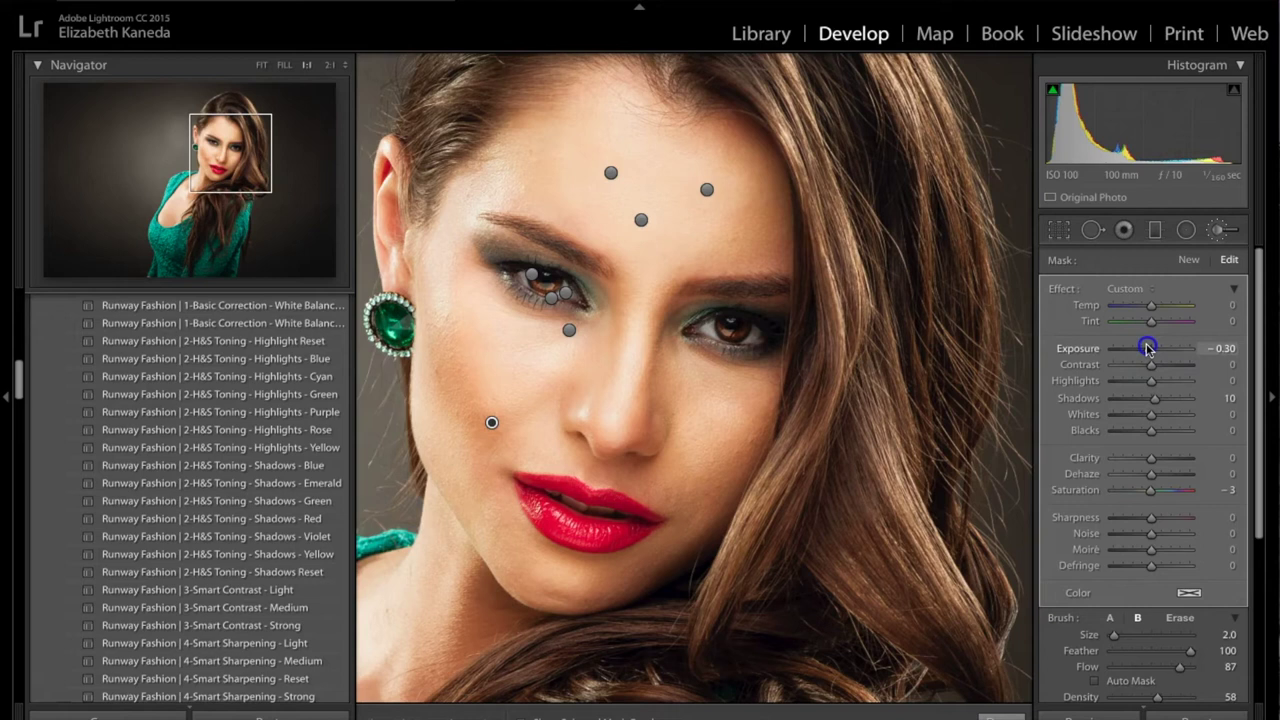
drag(1141, 347, 1145, 347)
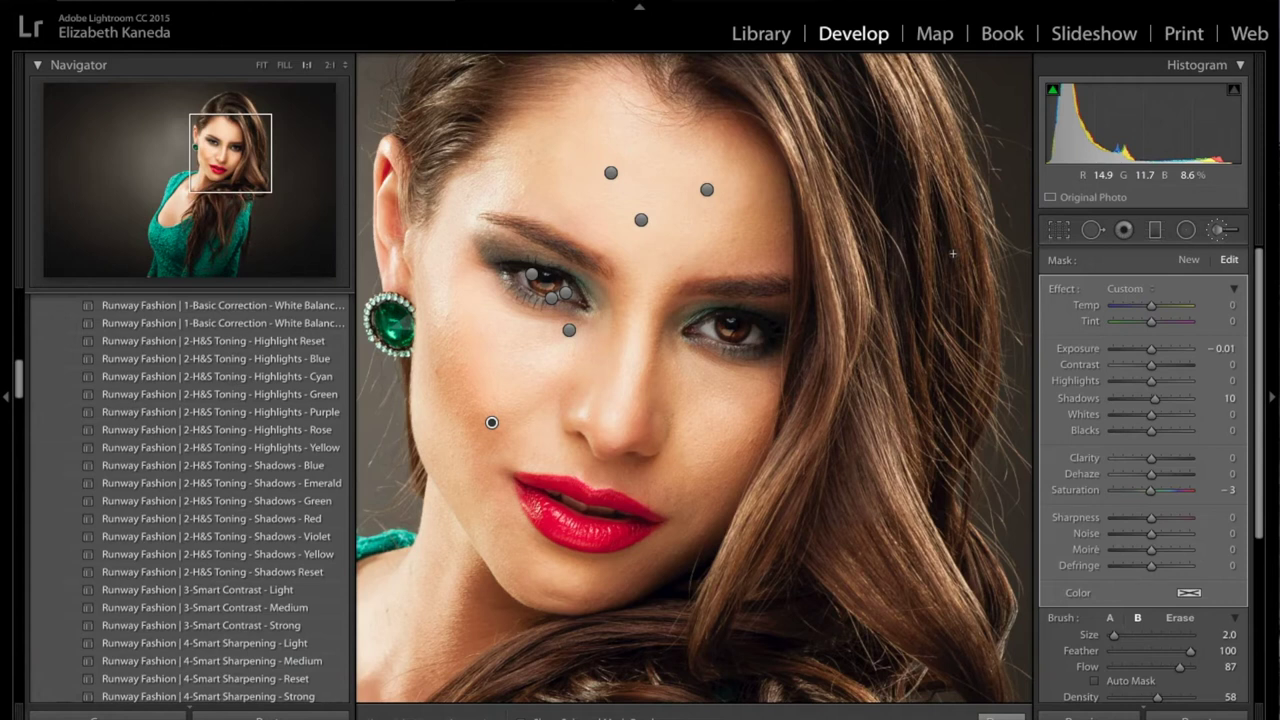
key(ctrl+minus)
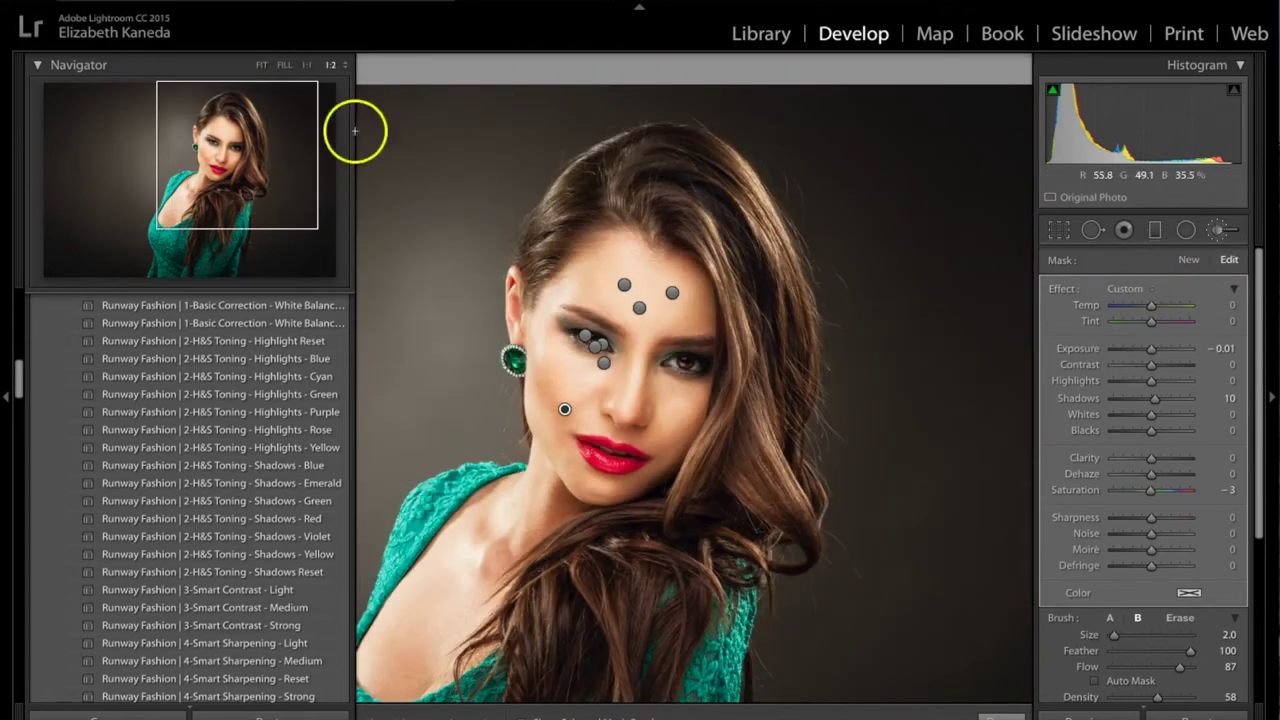
mouse_move(229, 177)
mouse_down()
mouse_move(206, 182)
mouse_move(211, 167)
mouse_up()
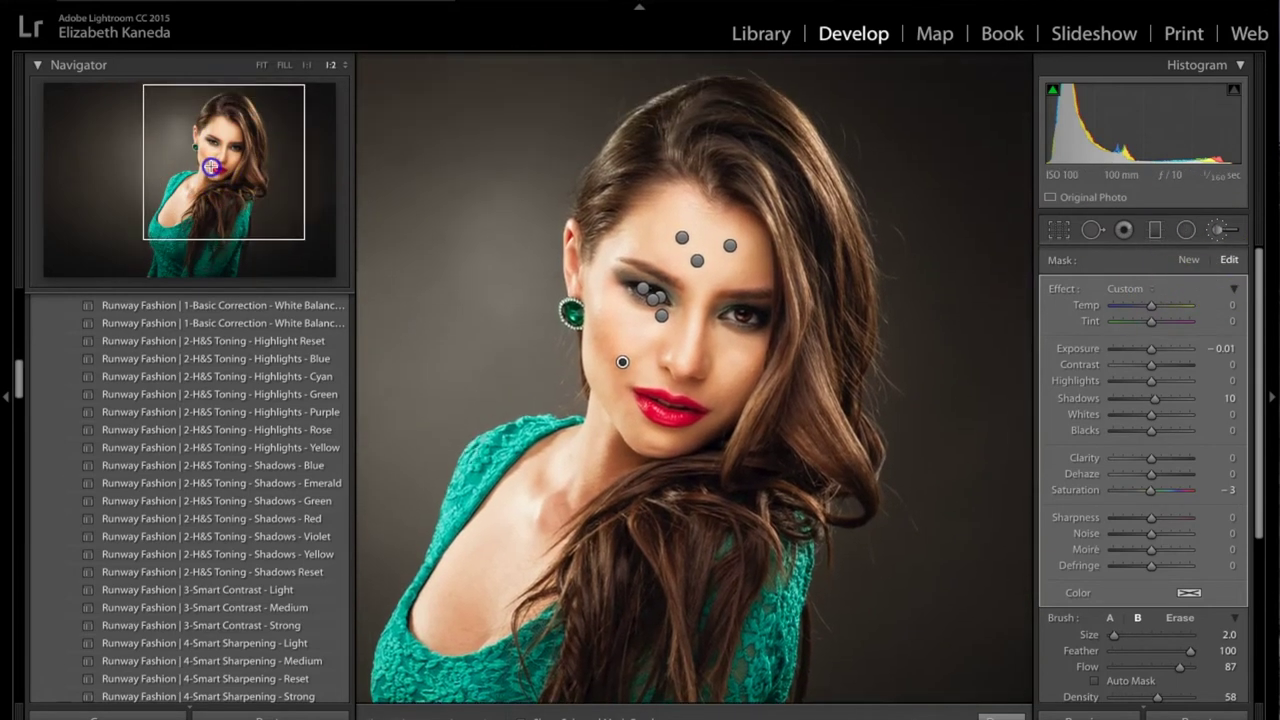
click(1219, 231)
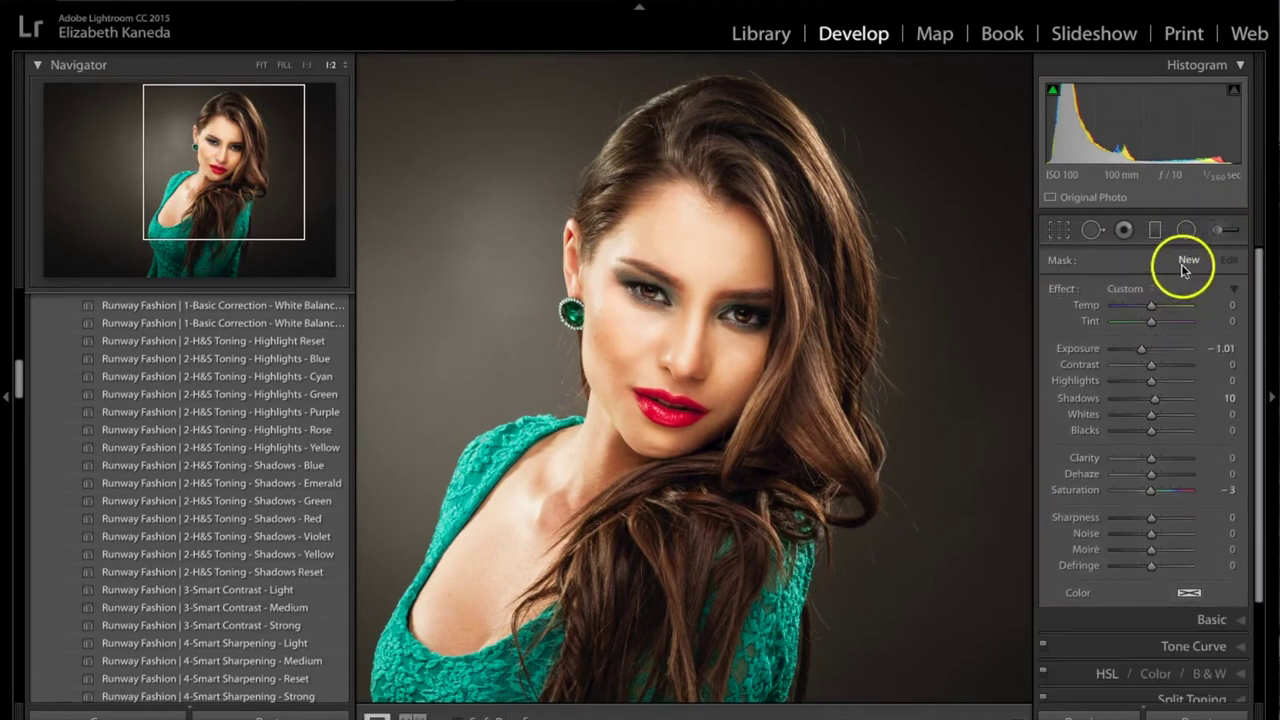
- Start a new brush mask using the Runway Fashion | Face - Define Hair preset
click(1214, 236)
click(1188, 260)
click(1122, 290)
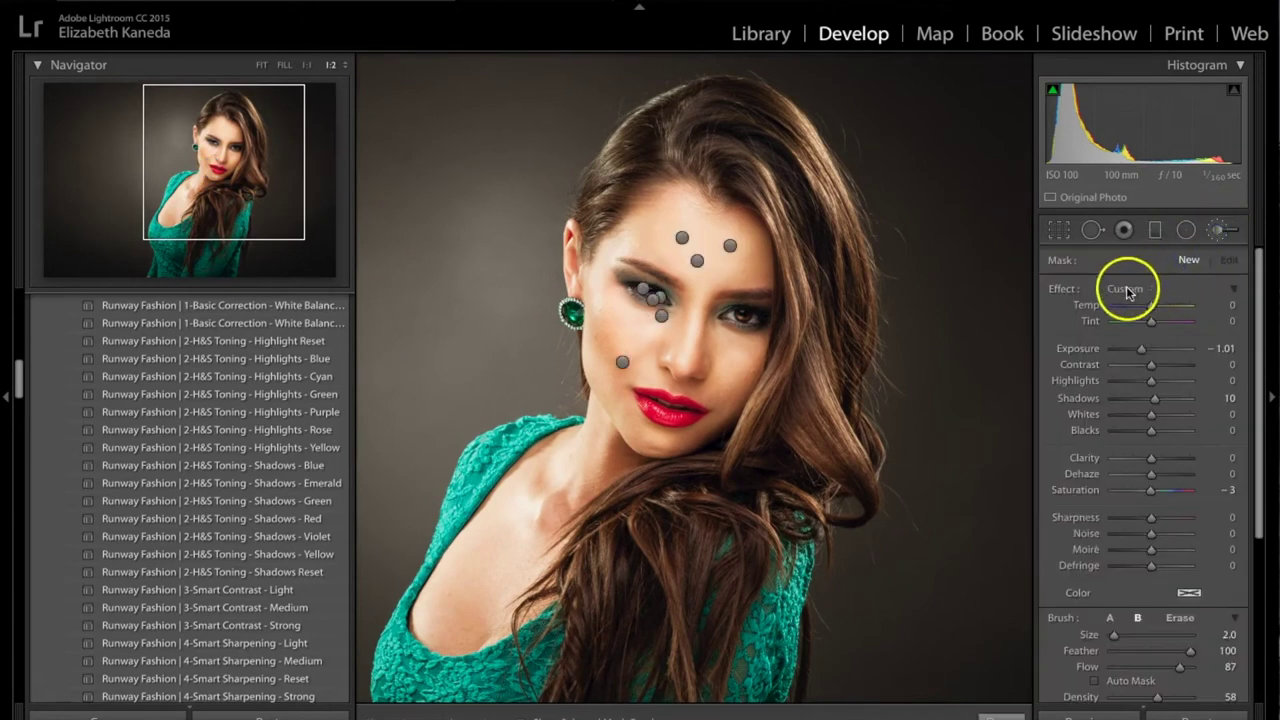
scroll(1125, 285, down, 10)
scroll(1127, 292, down, 15)
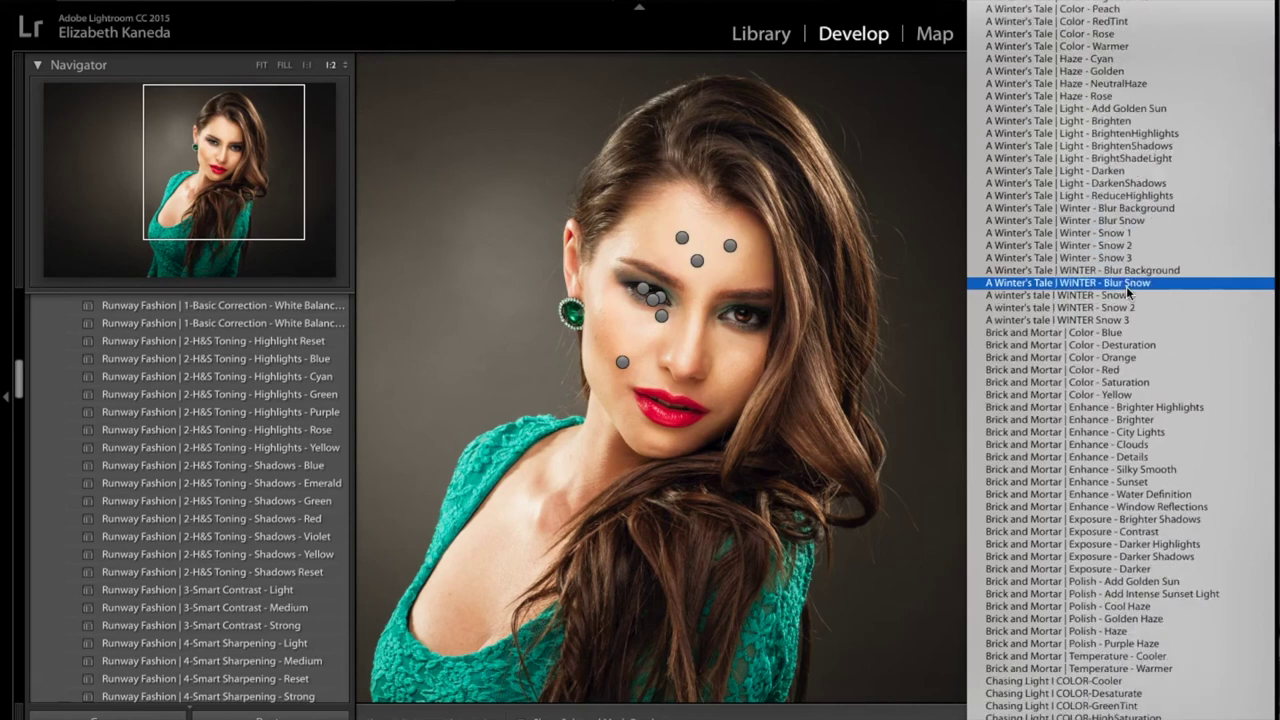
scroll(1127, 292, down, 15)
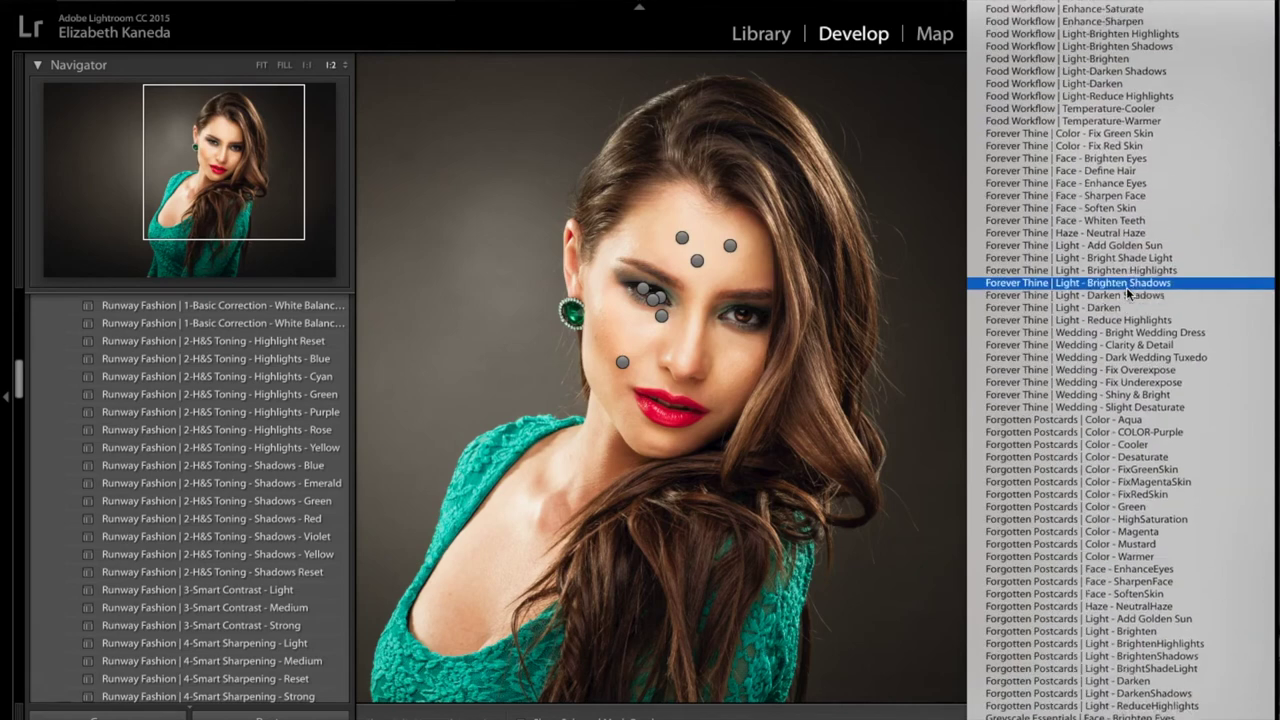
scroll(1127, 292, down, 20)
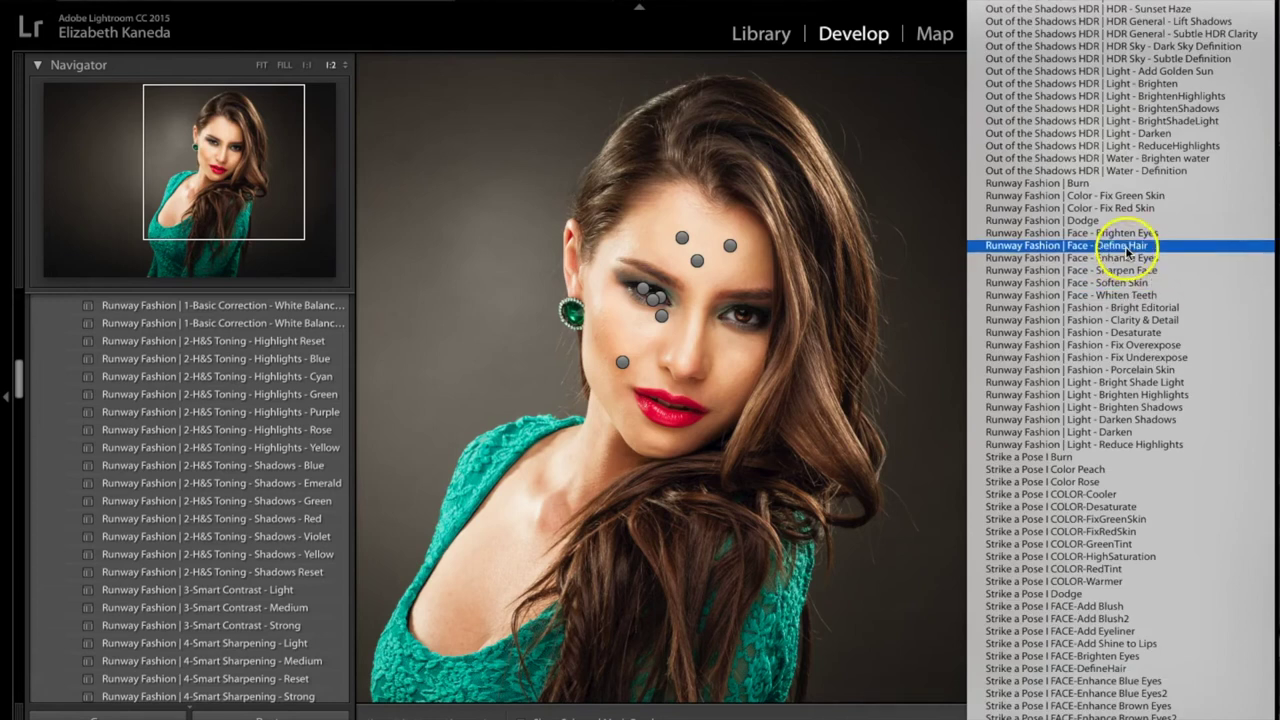
click(1130, 258)
scroll(756, 160, up, 3)
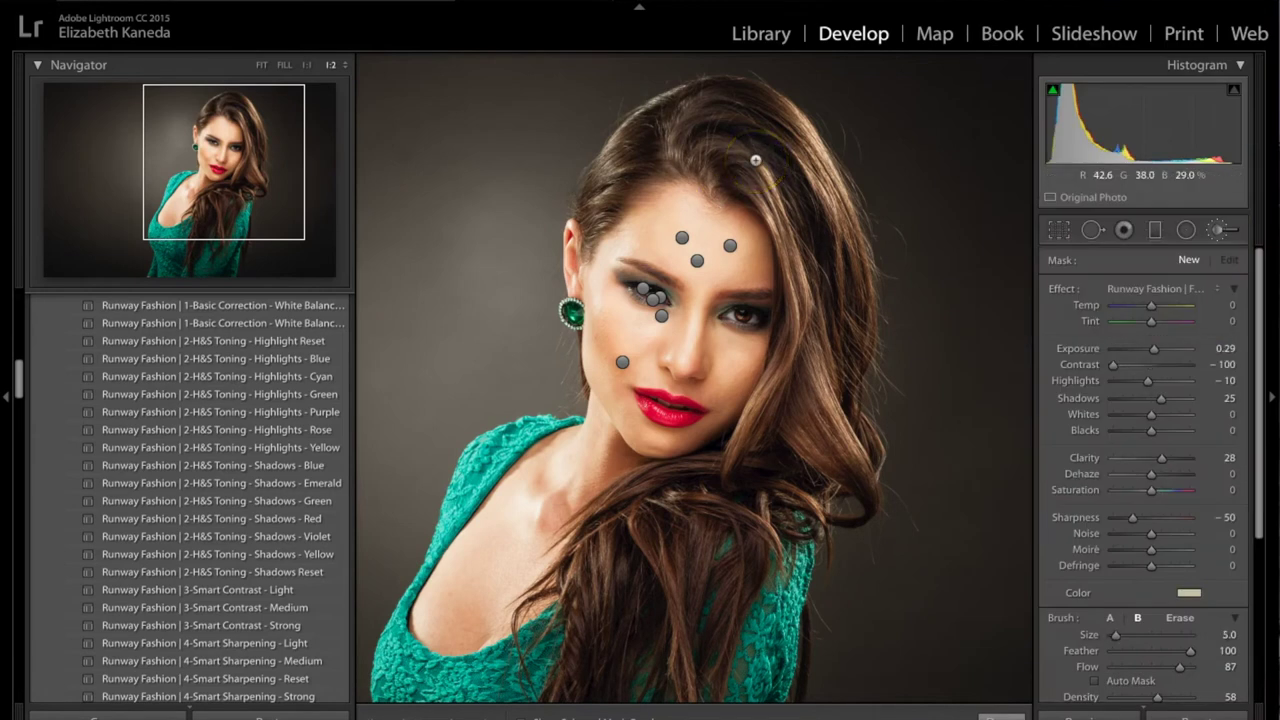
- Paint the hair definition from the crown through the lengths over the shoulder at brush size 9
mouse_move(713, 140)
mouse_down()
mouse_move(787, 172)
mouse_move(753, 151)
mouse_move(825, 370)
mouse_move(815, 390)
mouse_move(818, 346)
mouse_move(635, 559)
mouse_move(626, 540)
mouse_move(602, 609)
mouse_up()
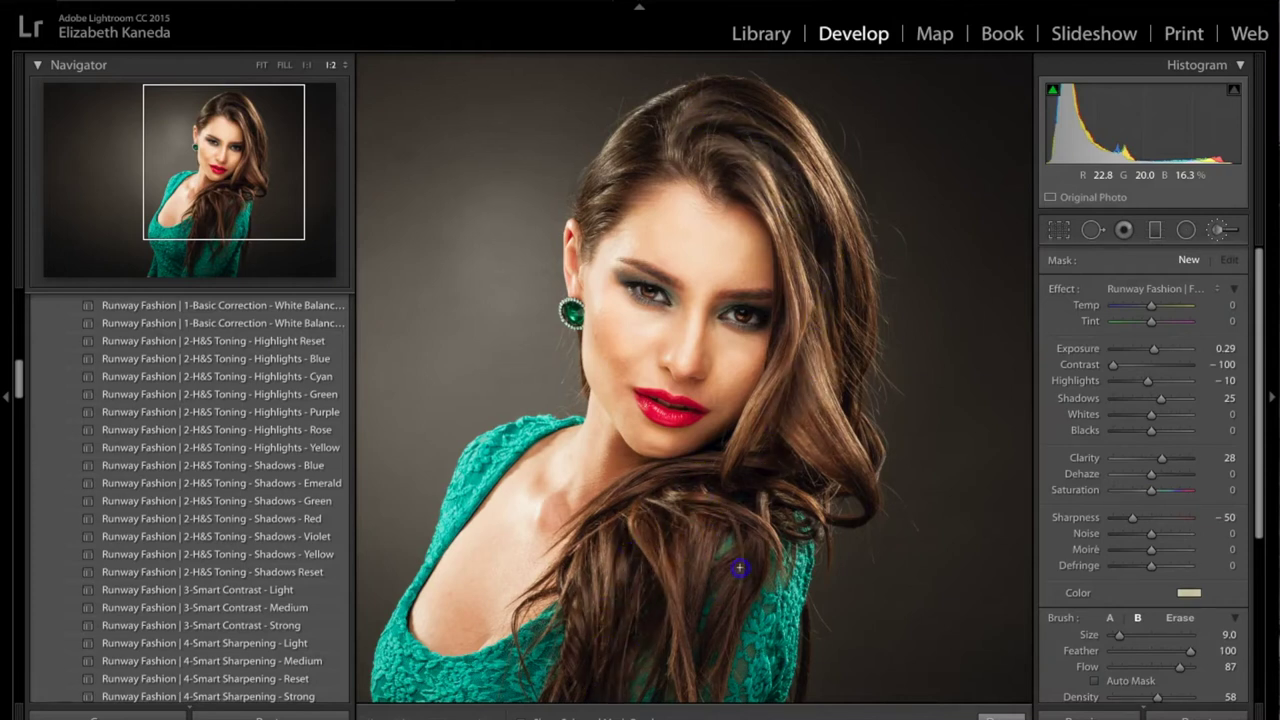
mouse_move(748, 439)
mouse_down()
mouse_move(779, 386)
mouse_move(607, 517)
mouse_move(604, 585)
mouse_move(779, 464)
mouse_up()
mouse_move(837, 422)
mouse_down()
mouse_move(843, 312)
mouse_move(746, 176)
mouse_move(610, 152)
mouse_move(563, 219)
mouse_move(732, 174)
mouse_up()
mouse_move(736, 115)
mouse_down()
mouse_move(825, 205)
mouse_move(775, 150)
mouse_move(707, 175)
mouse_move(760, 145)
mouse_up()
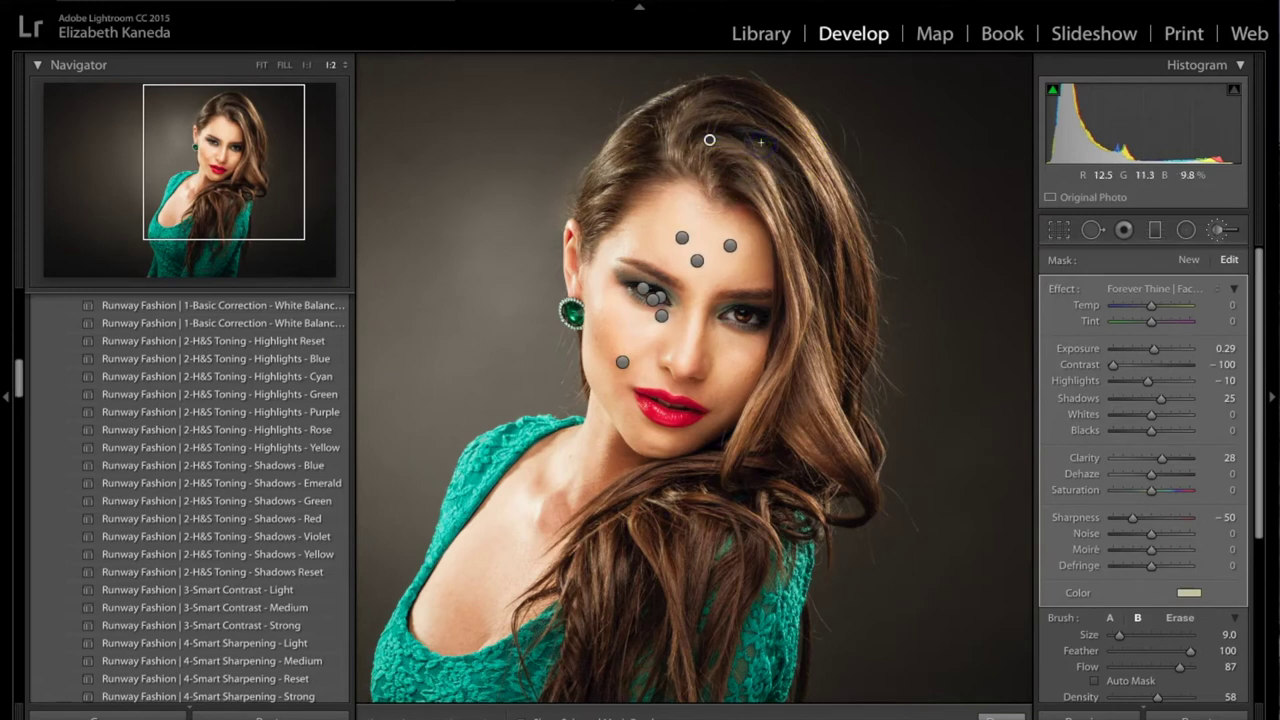
click(985, 250)
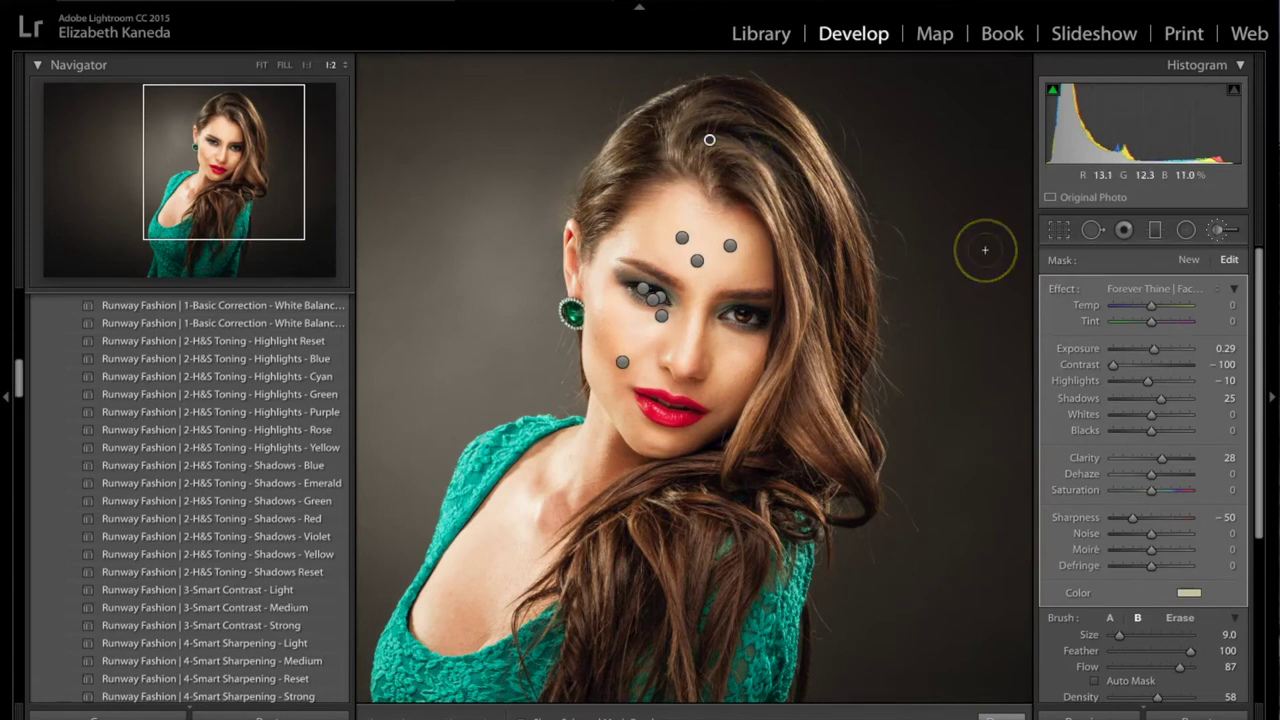
- Start another brush mask using the Runway Fashion | Burn preset
click(1190, 262)
click(1168, 288)
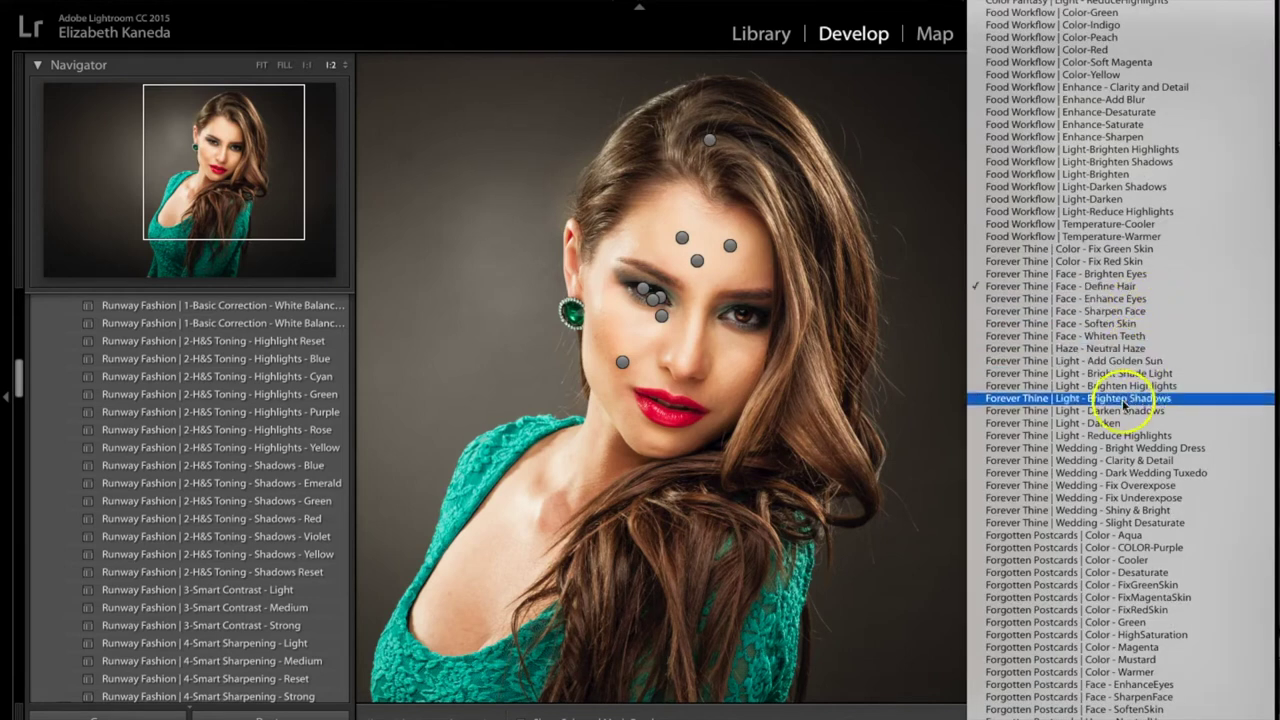
scroll(1110, 390, down, 15)
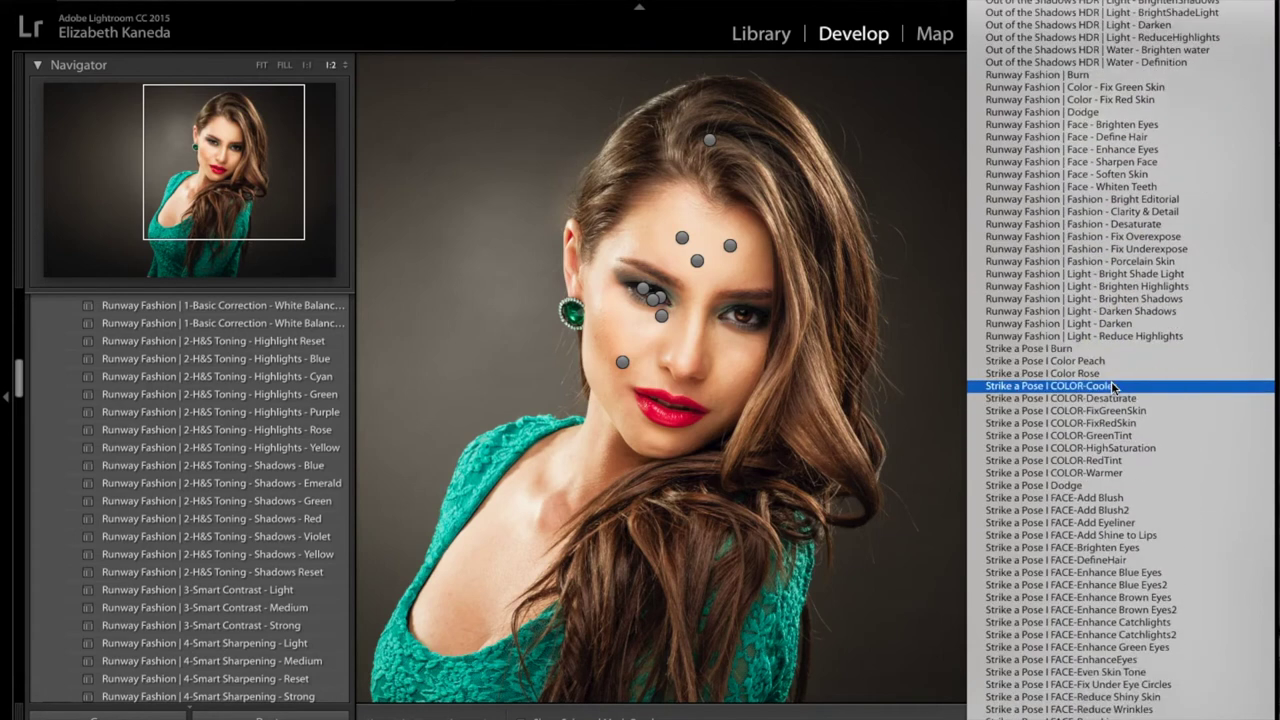
scroll(1105, 375, up, 2)
drag(1105, 300, 1086, 162)
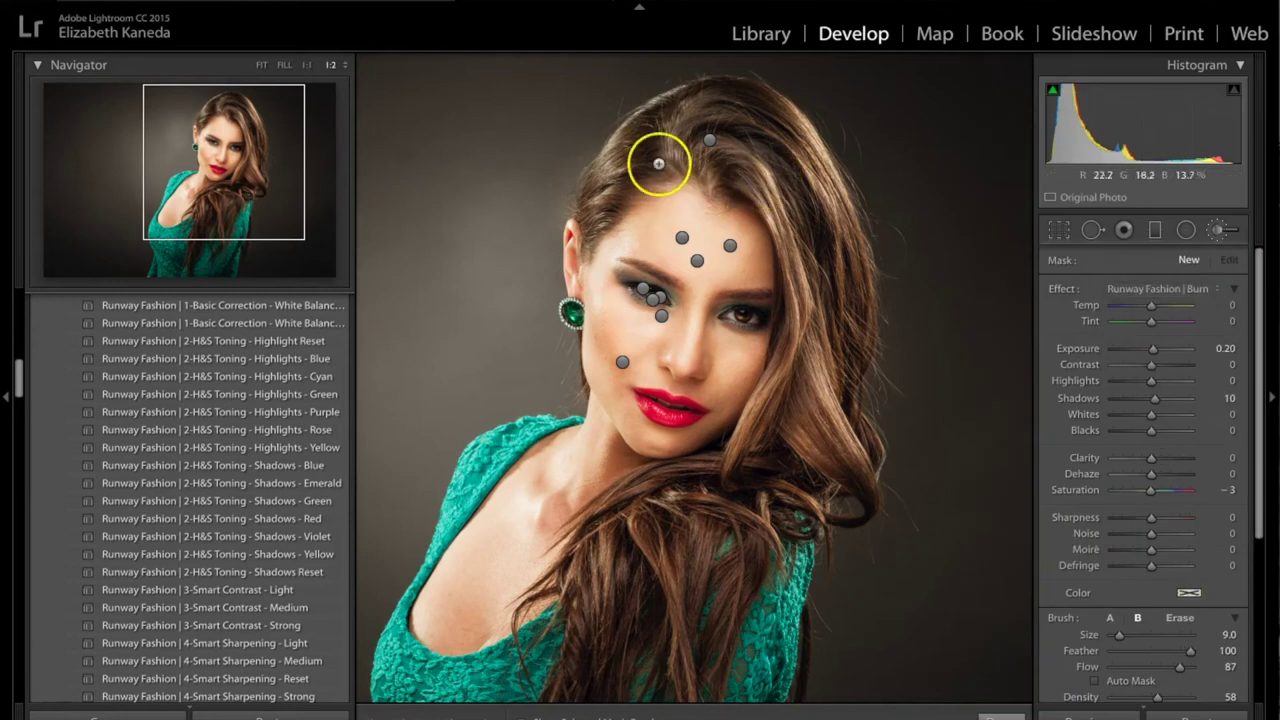
- Burn the hair along the hairline and crown at brush size 3 with exposure -1.25, and close the adjustment brush
mouse_move(663, 177)
mouse_down()
mouse_move(651, 180)
mouse_move(661, 142)
mouse_move(663, 160)
mouse_up()
drag(1152, 348, 1133, 354)
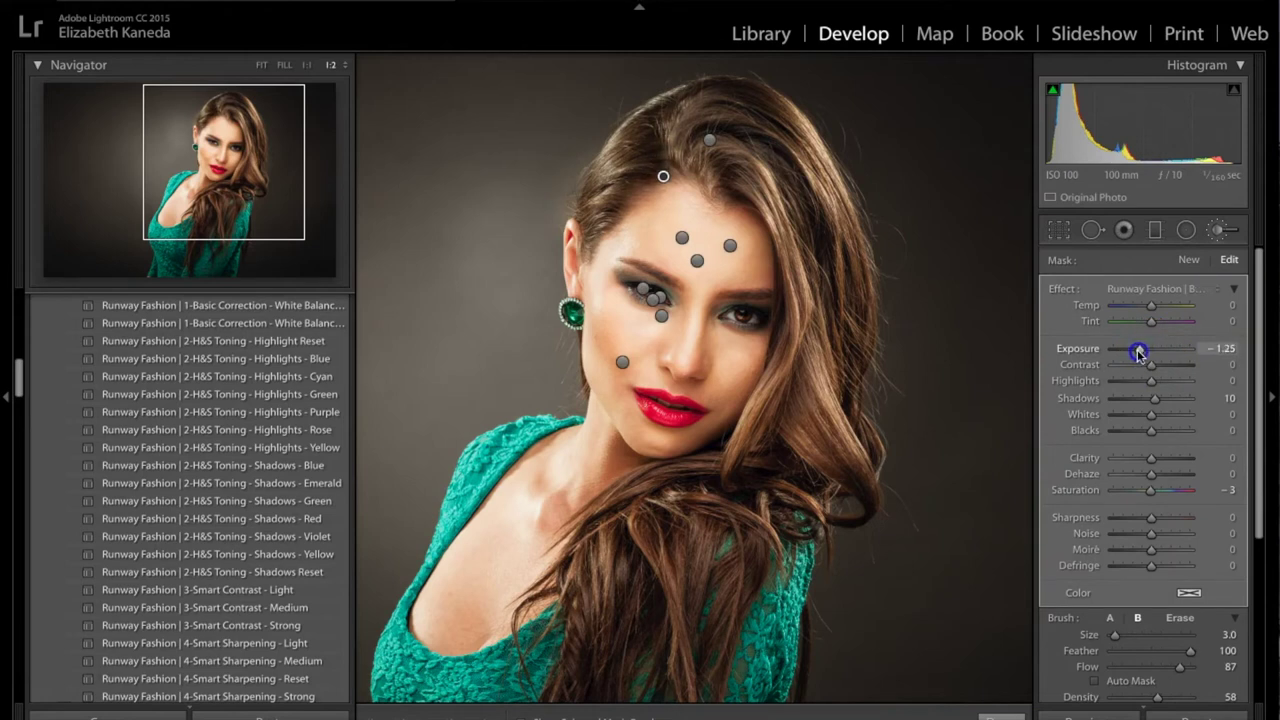
drag(646, 191, 644, 193)
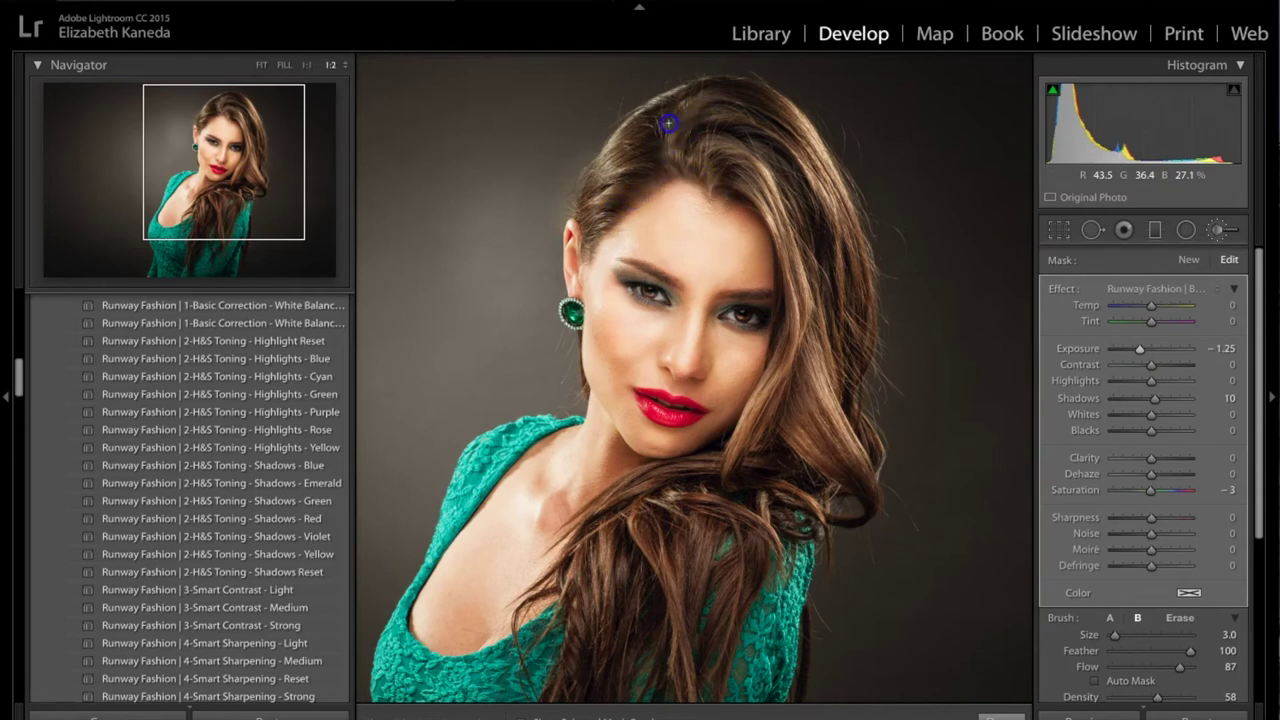
drag(722, 181, 724, 182)
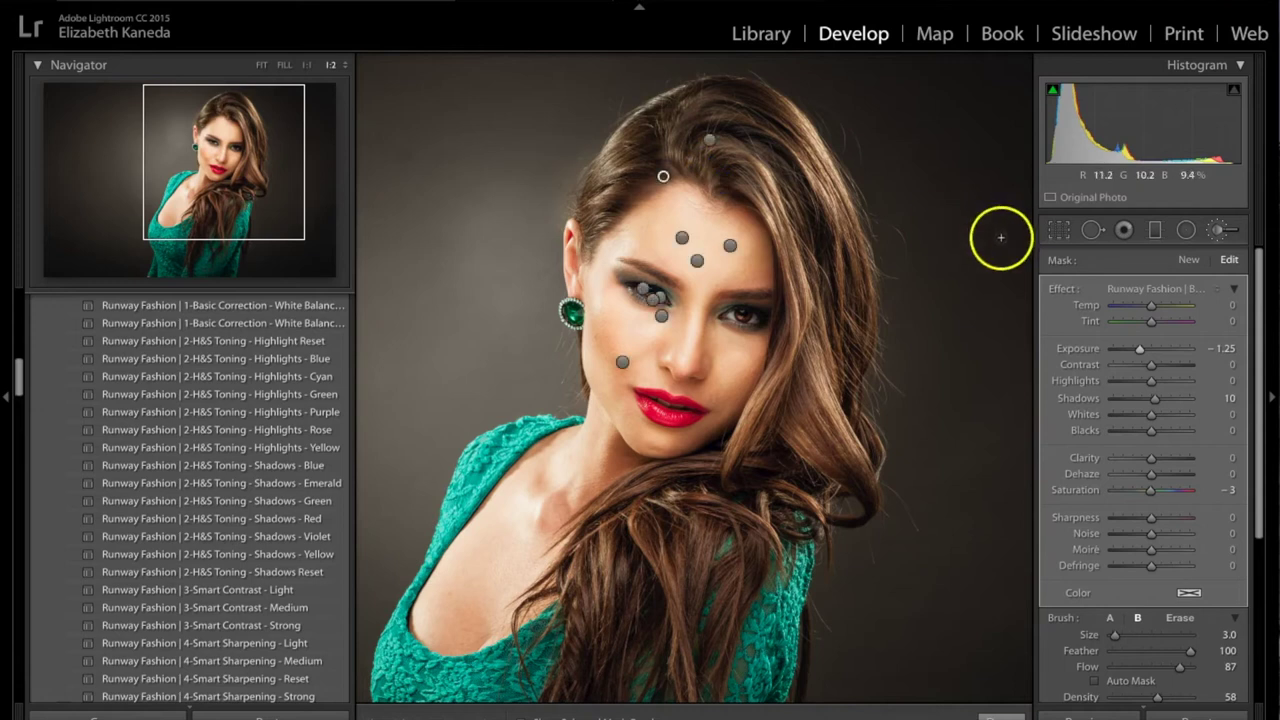
click(1218, 230)
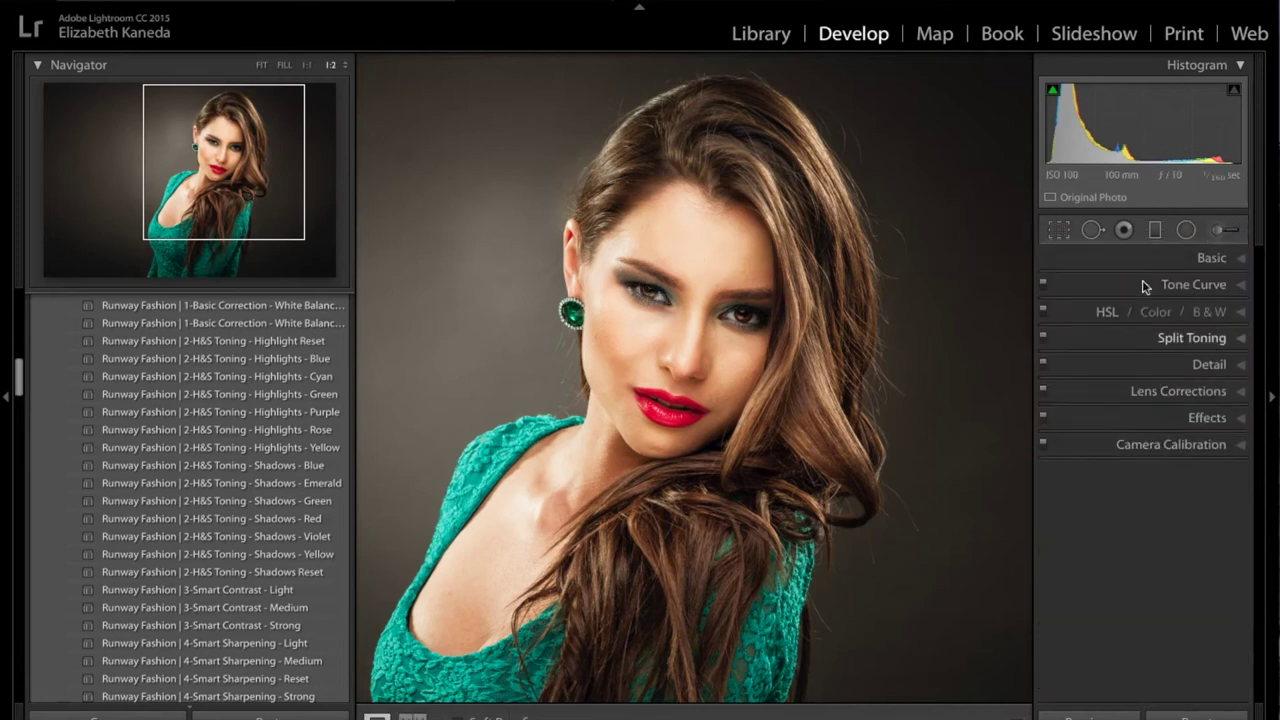
- Compare the portrait before and after the retouch in side-by-side, vertical split and horizontal split layouts, and return to the single-photo view
click(412, 716)
drag(611, 357, 547, 350)
click(942, 583)
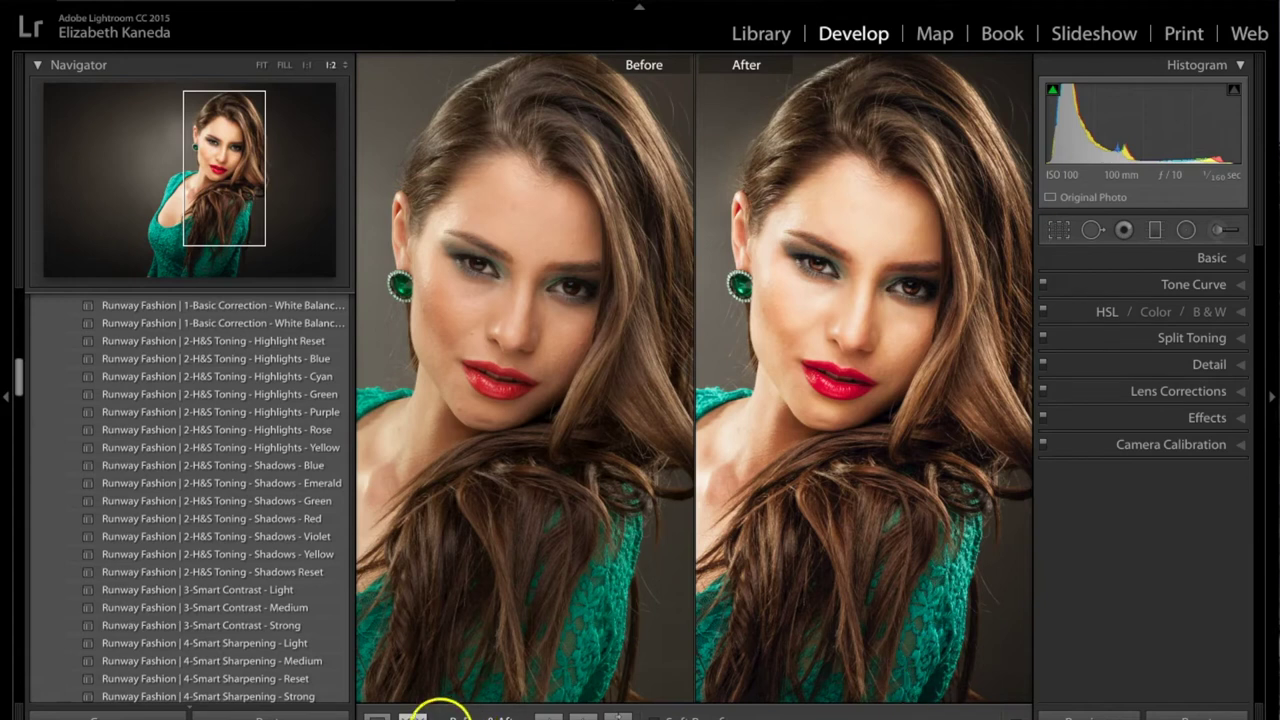
click(405, 717)
click(408, 717)
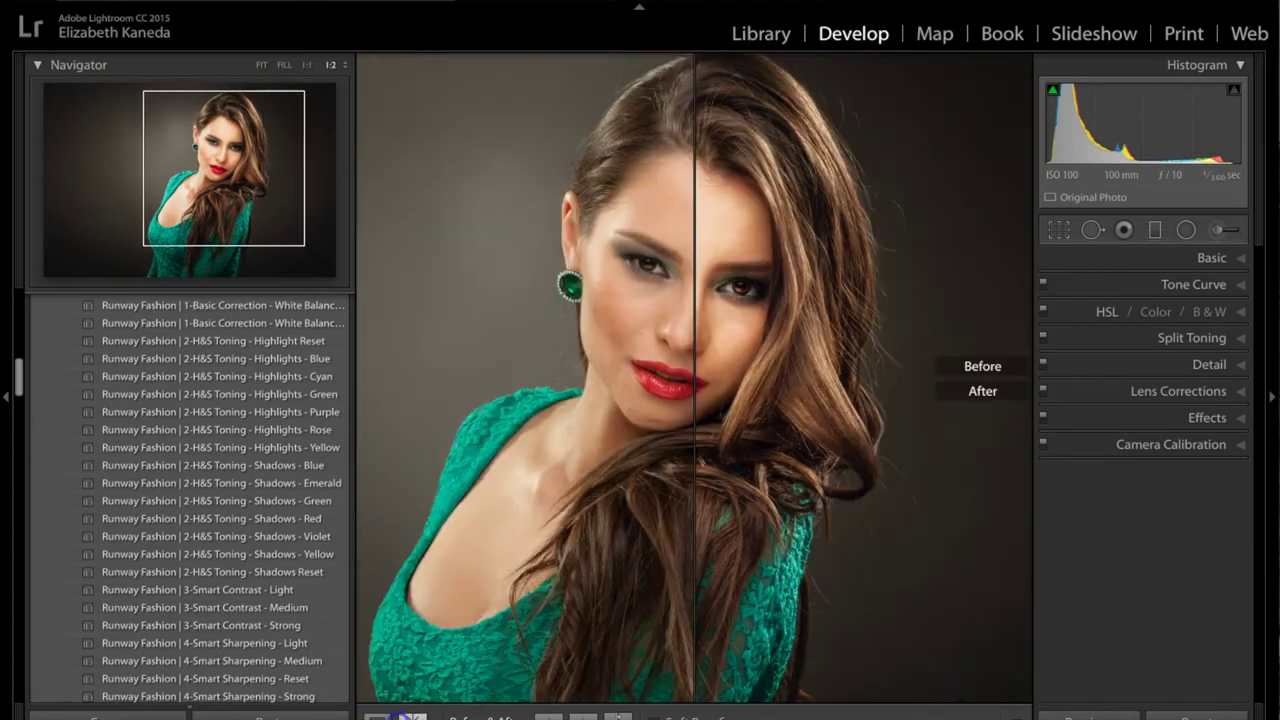
click(405, 717)
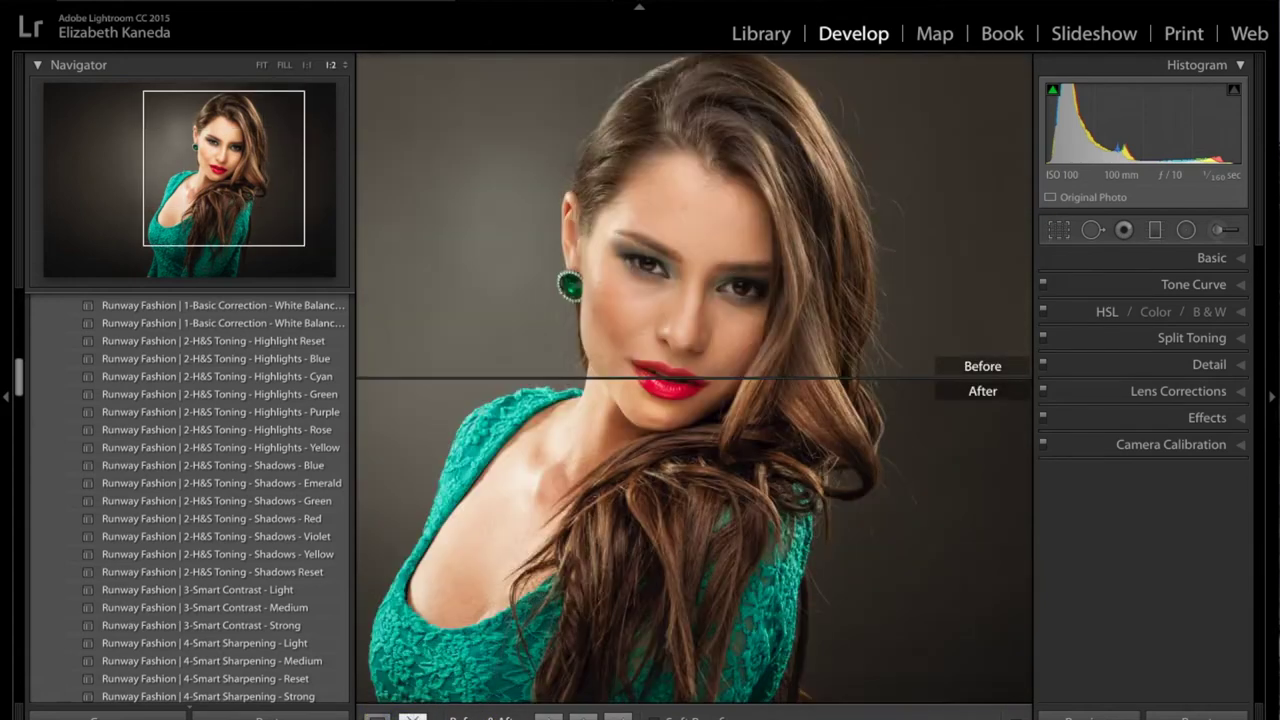
click(405, 717)
click(376, 717)
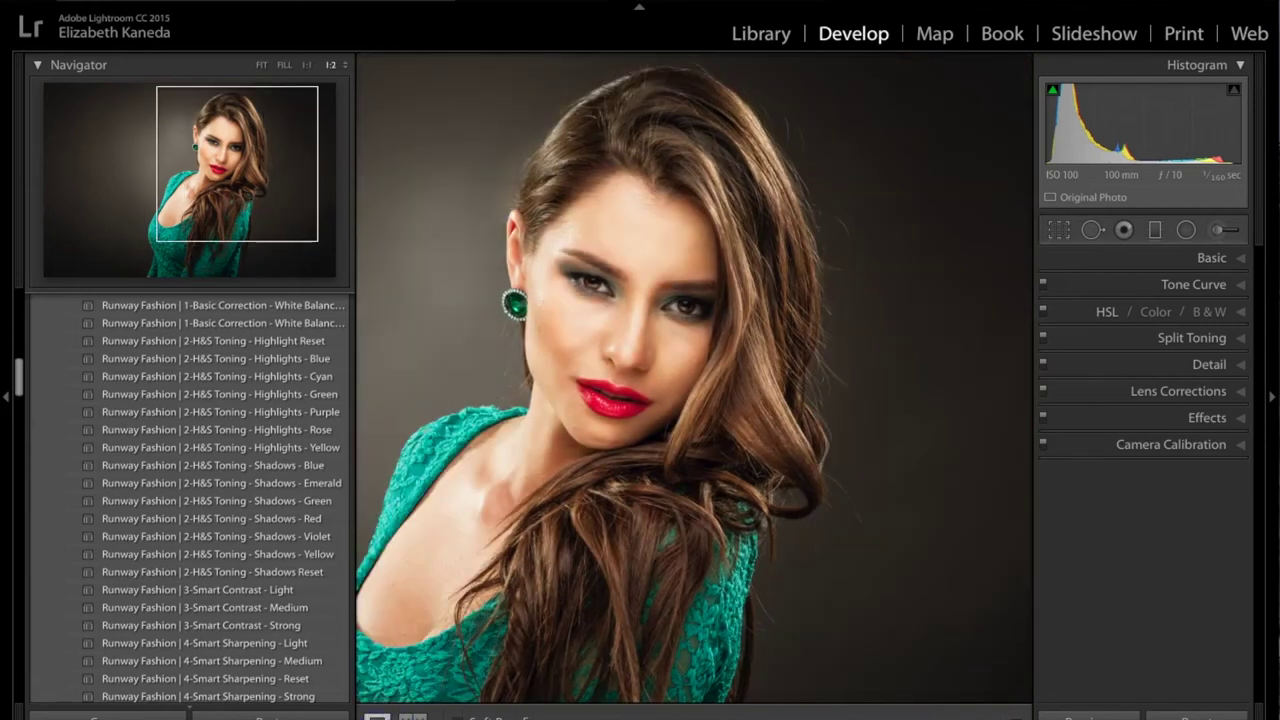
- Compare the whole fitted photo before and after side by side, and enlarge the comparison to 1:2
click(262, 64)
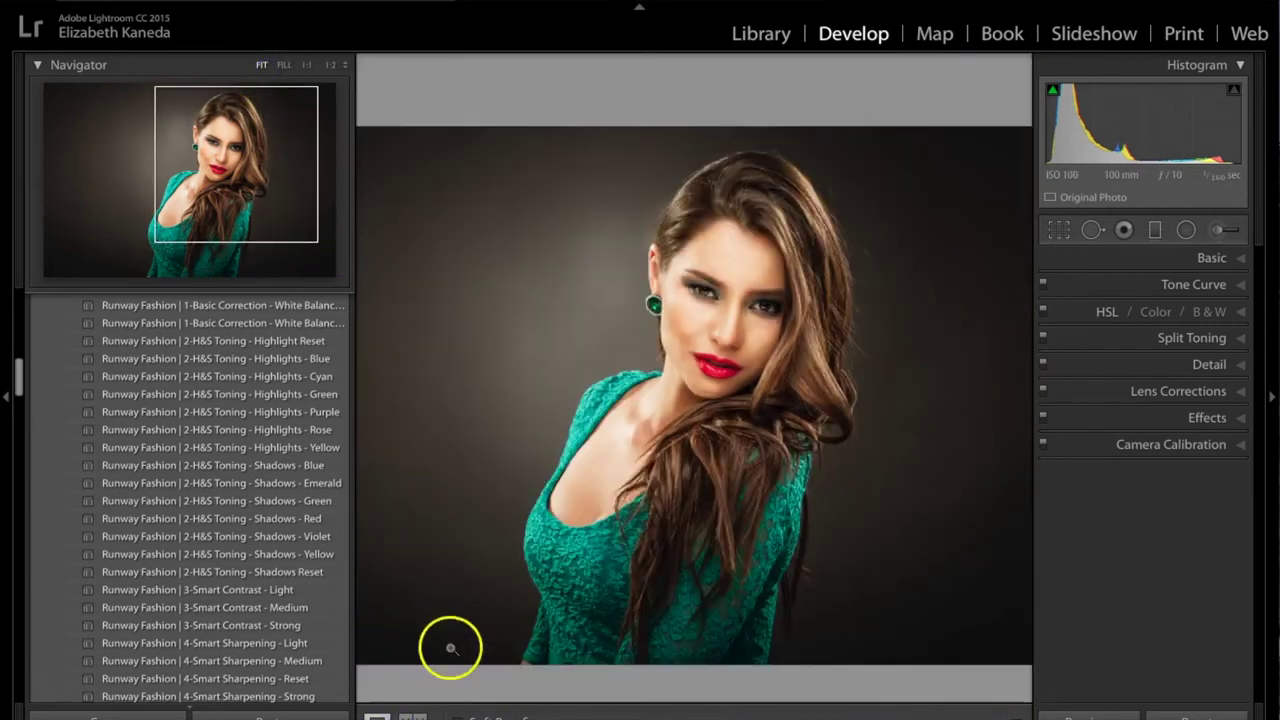
click(405, 717)
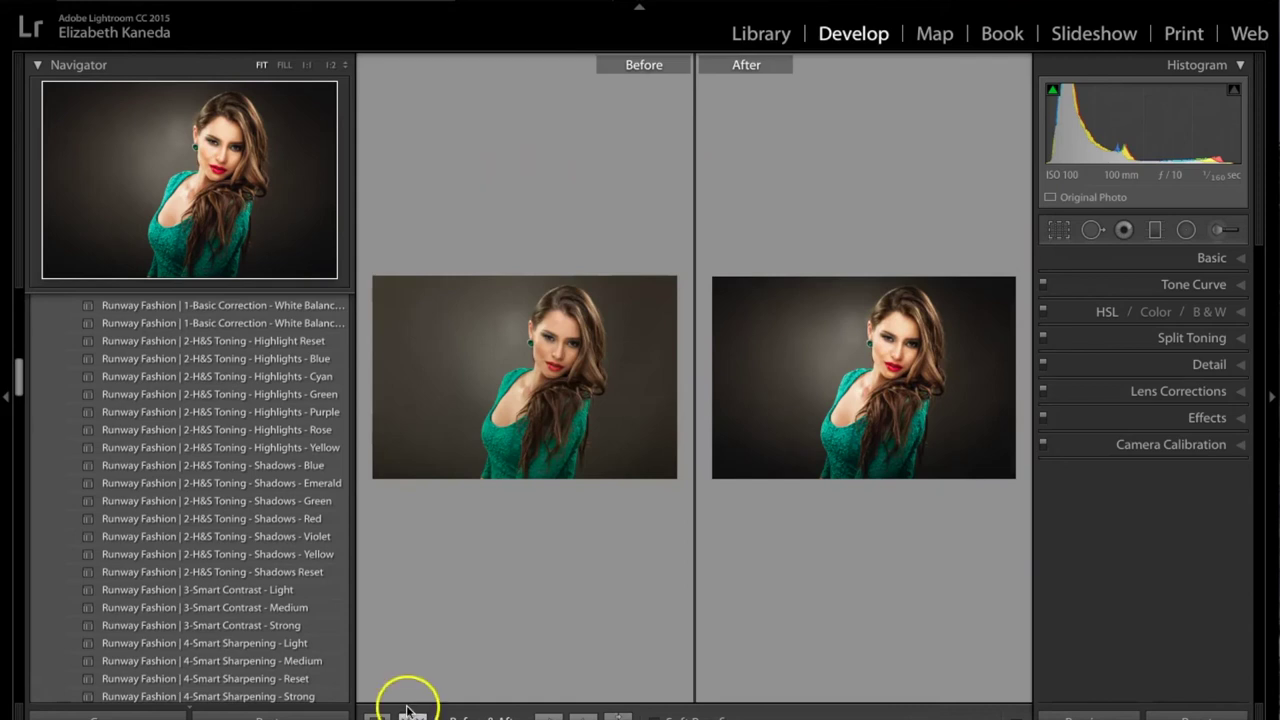
click(330, 66)
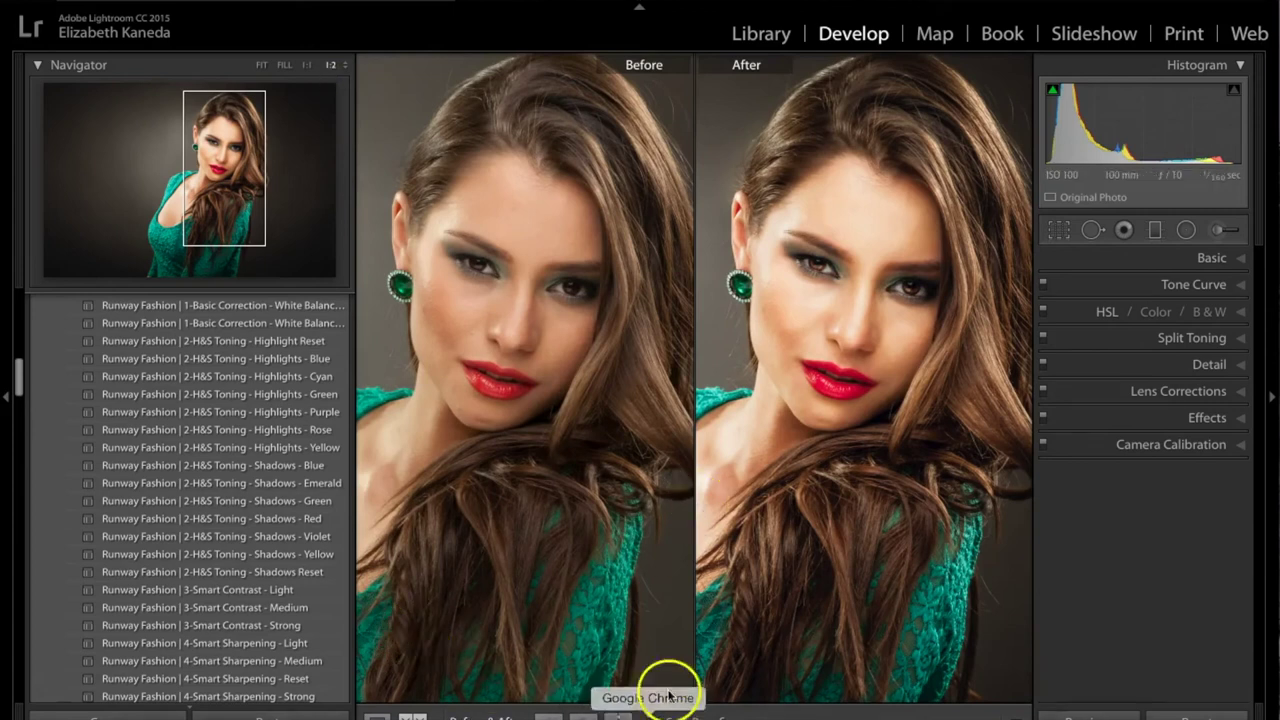
- Open the photo IMG_1010.CR2 from the filmstrip in single-photo view at 1:2, centred on the woman's face
click(640, 717)
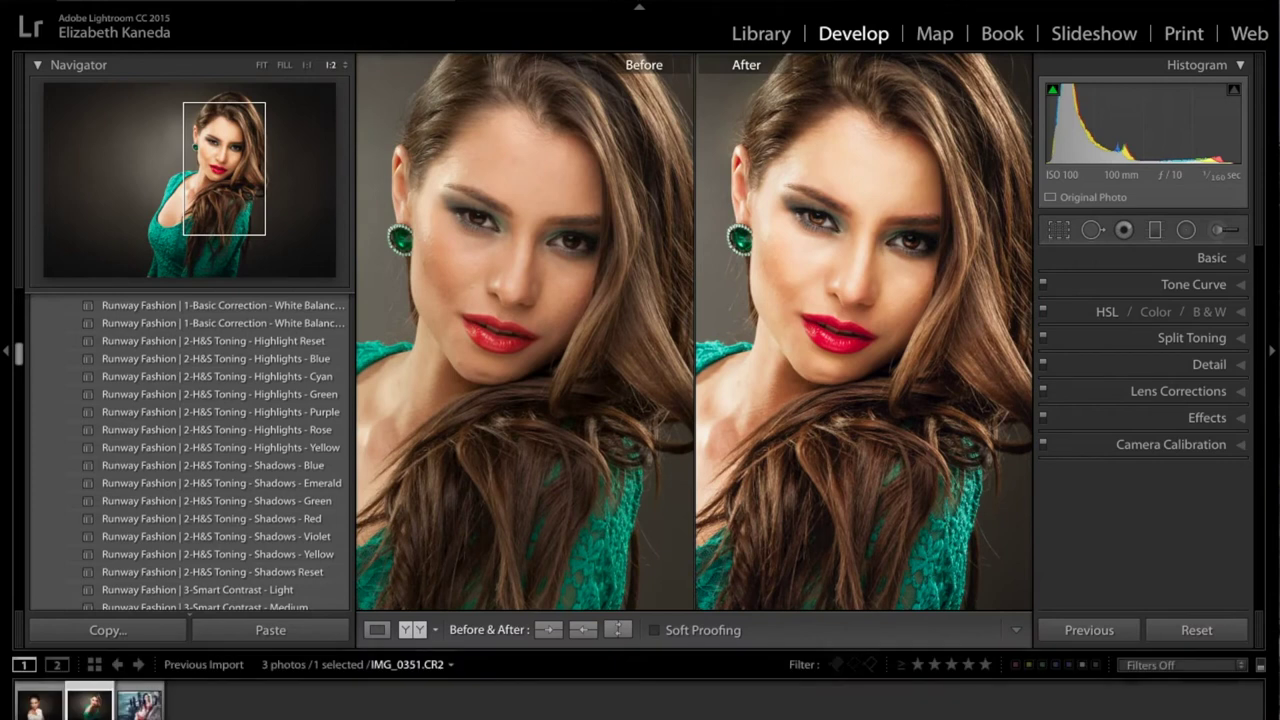
click(38, 703)
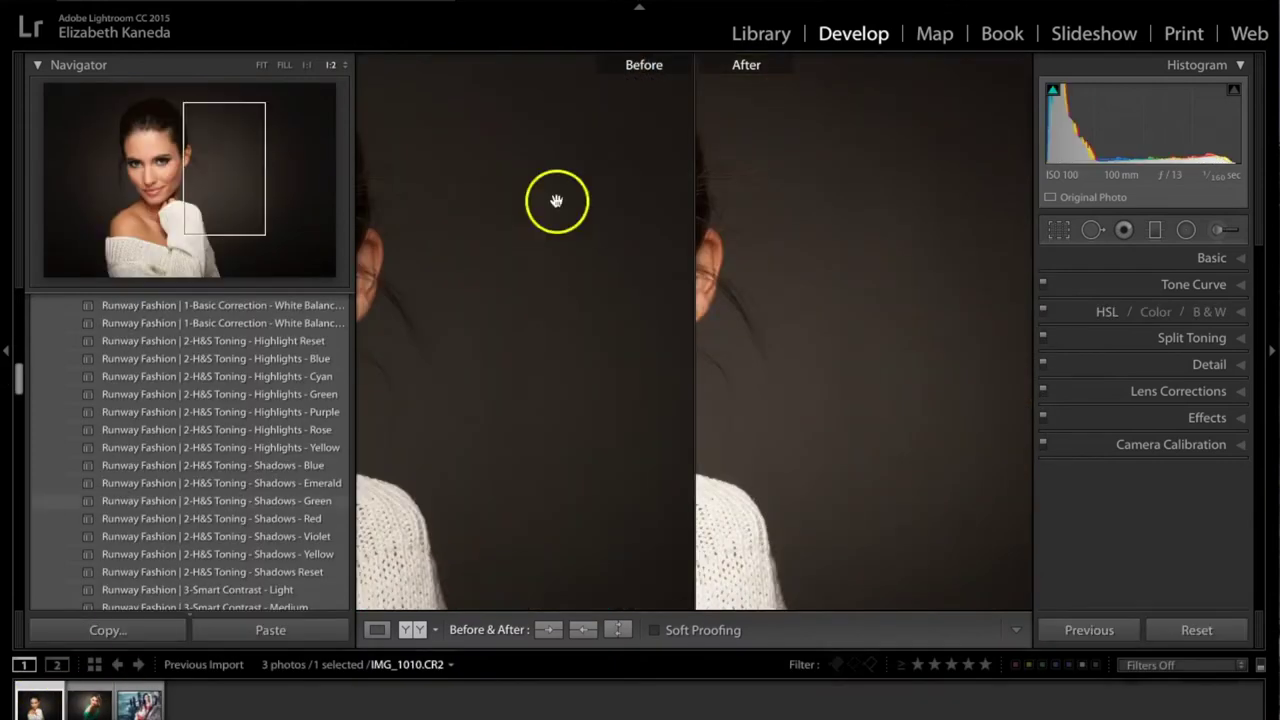
click(377, 631)
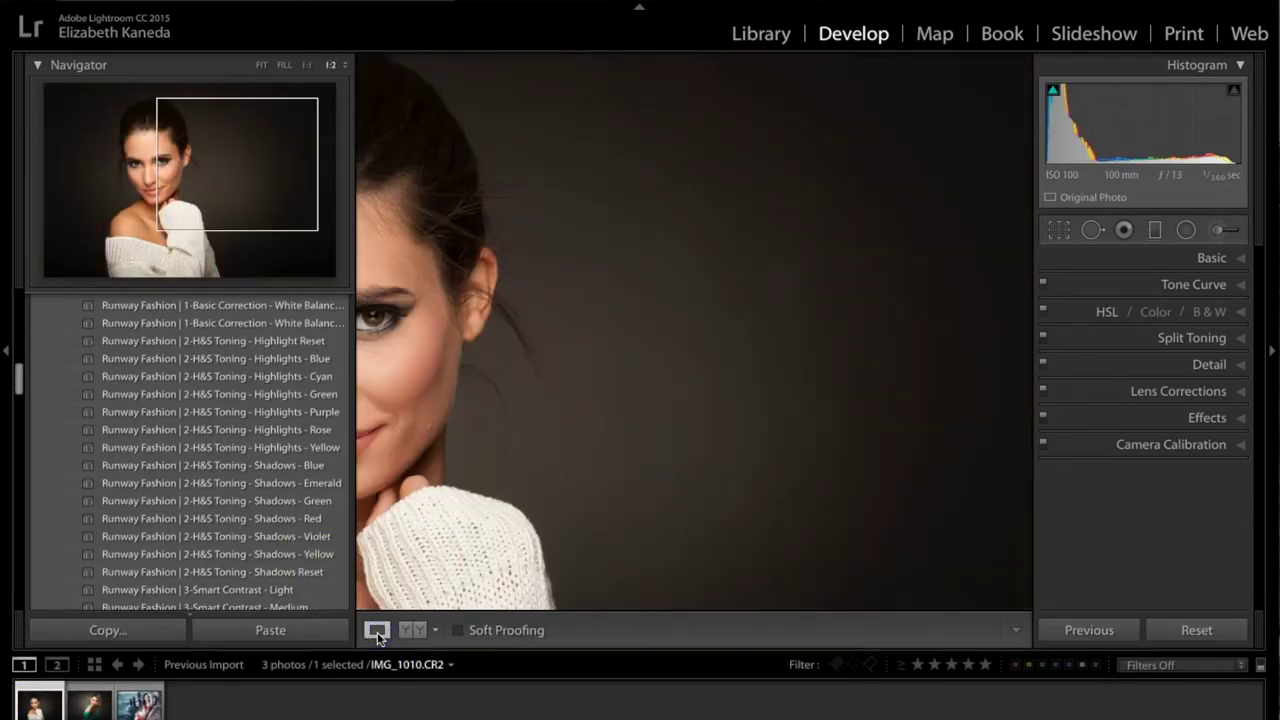
click(262, 65)
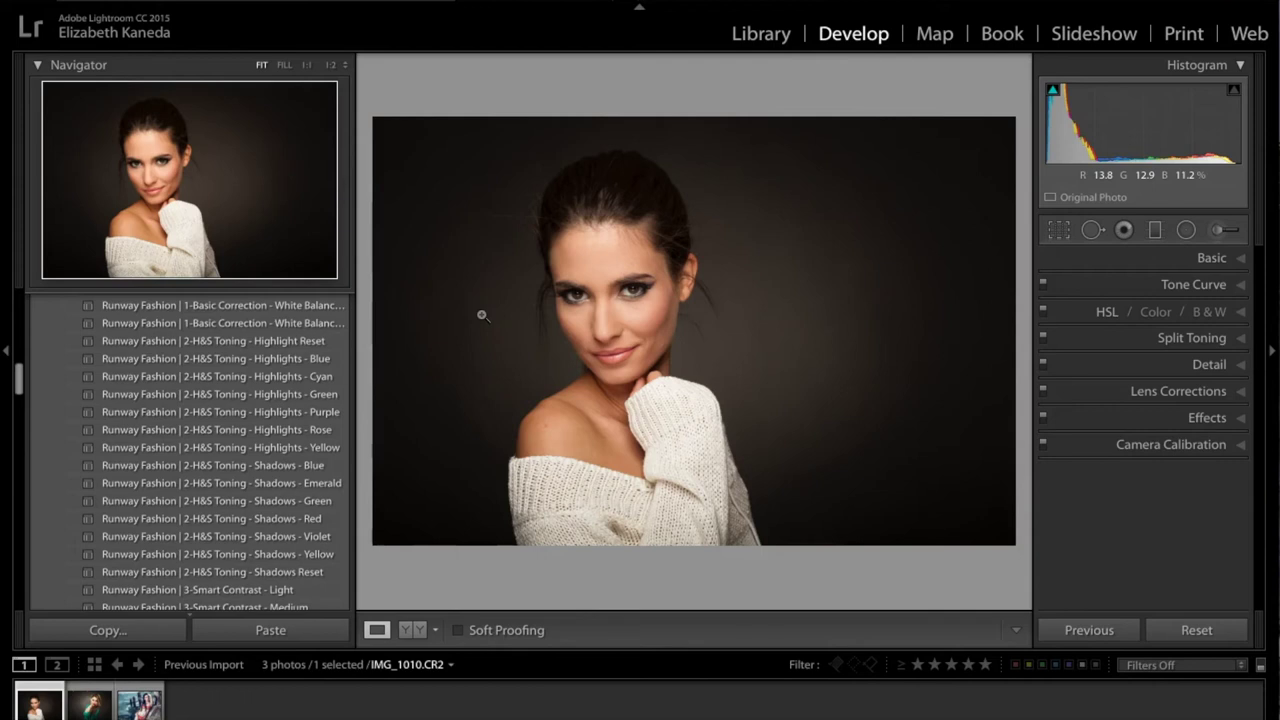
click(645, 268)
drag(608, 314, 674, 206)
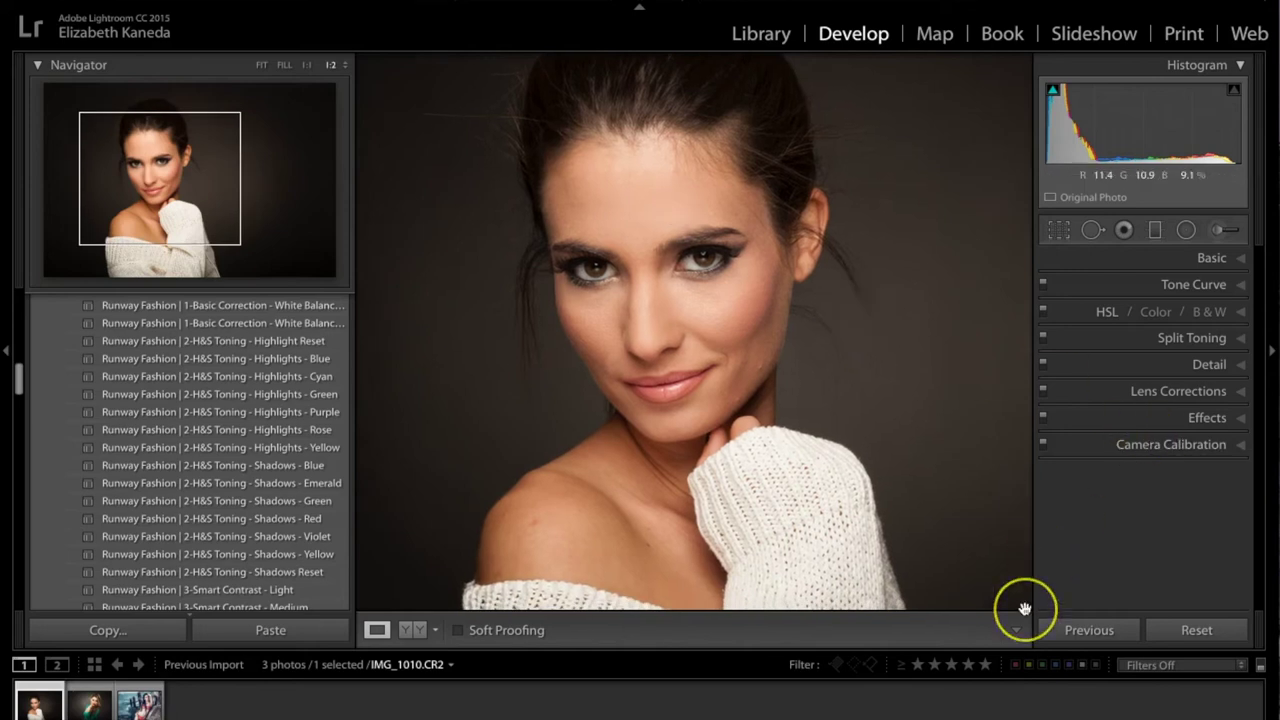
- Whiten the whites of both eyes with a new brush mask using the Runway Fashion | Face - Whiten Teeth preset
click(1216, 232)
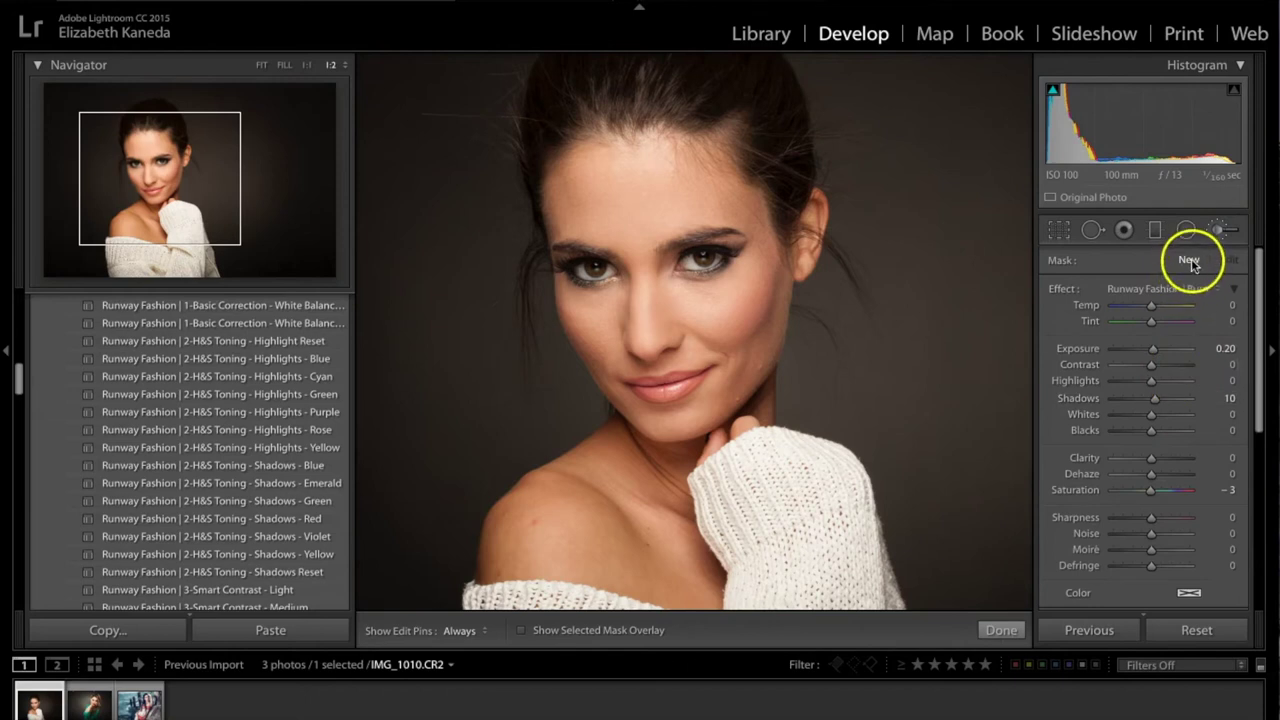
click(1178, 286)
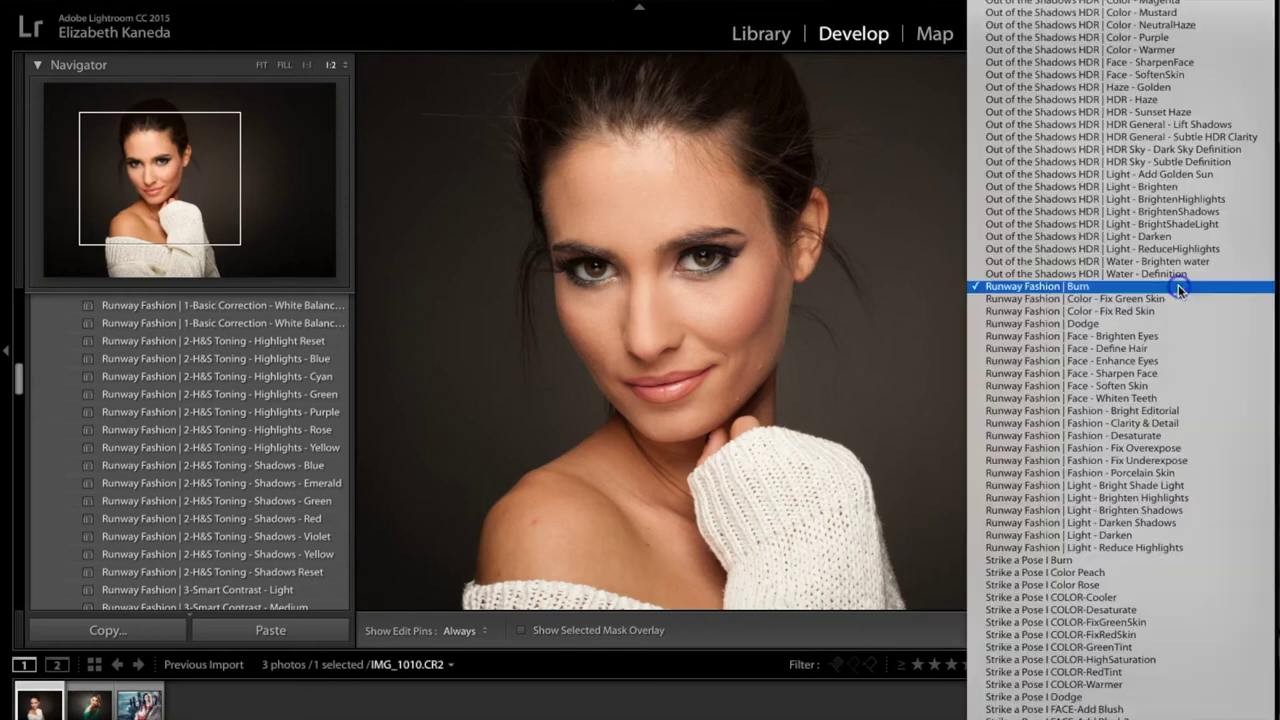
click(1134, 398)
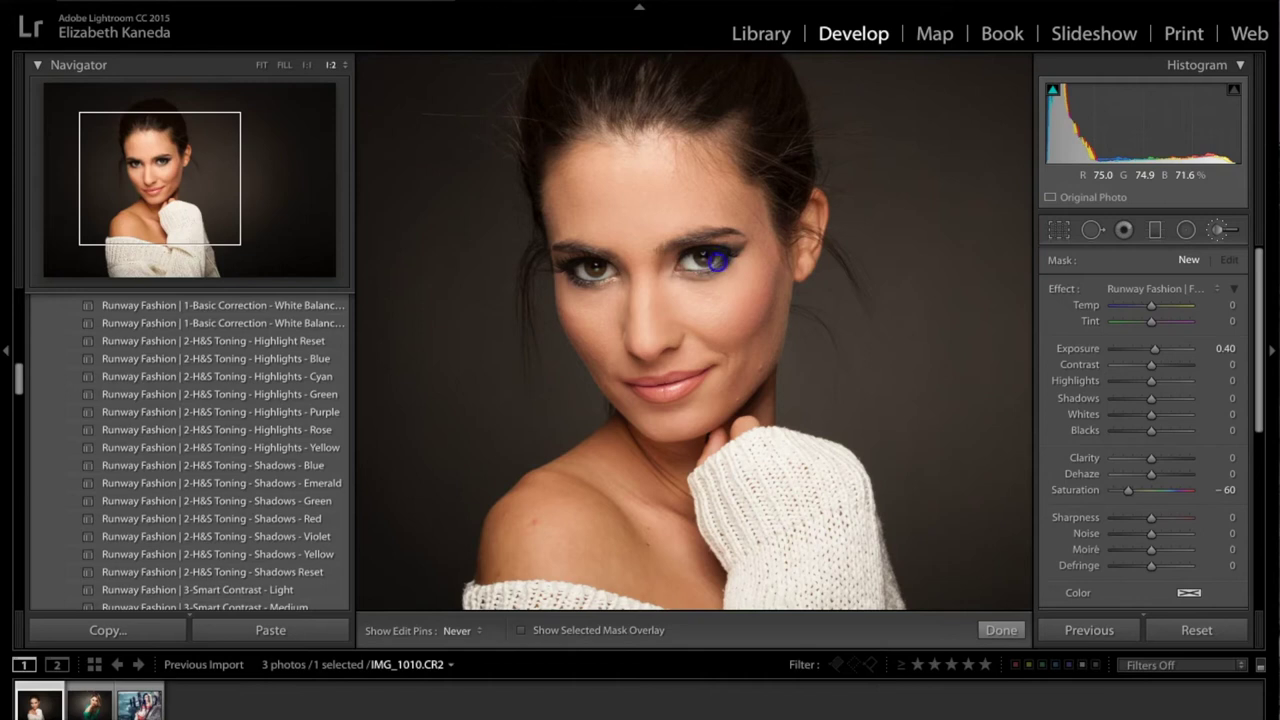
click(704, 265)
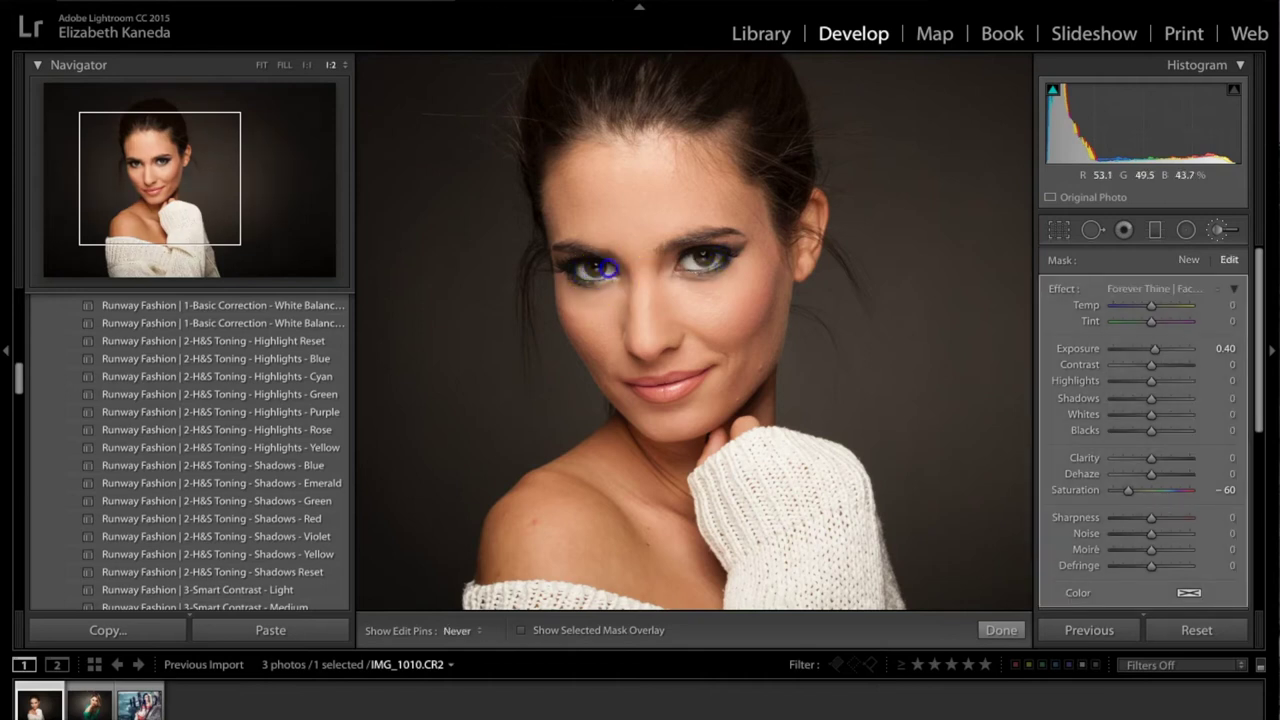
- Brighten both irises with a new brush mask using the Forever Thine | Face - Brighten Eyes preset
click(1189, 261)
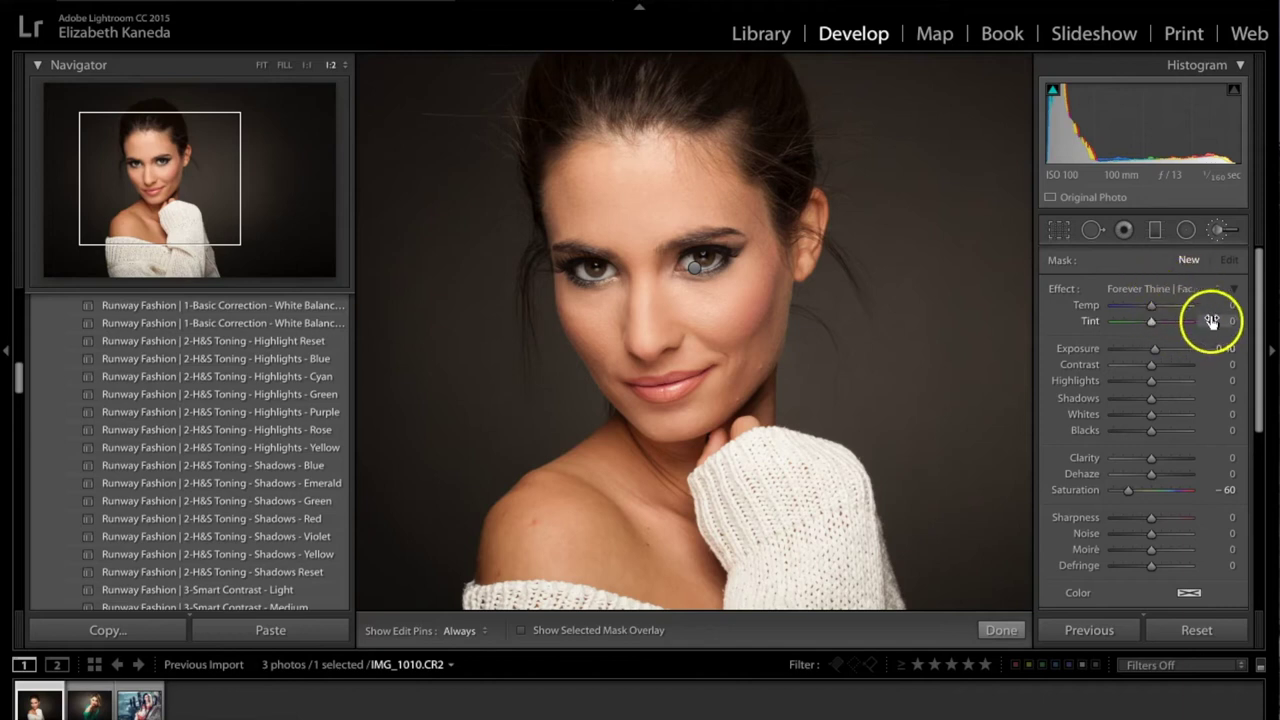
click(1166, 289)
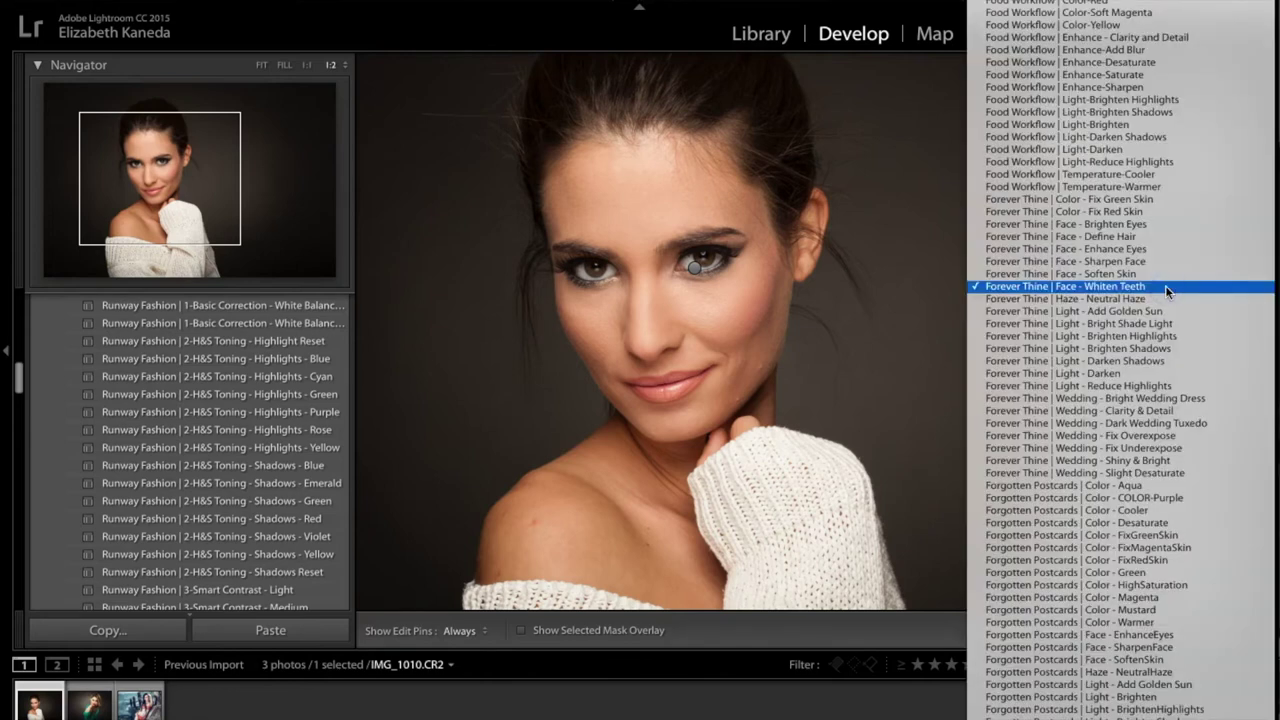
click(1138, 226)
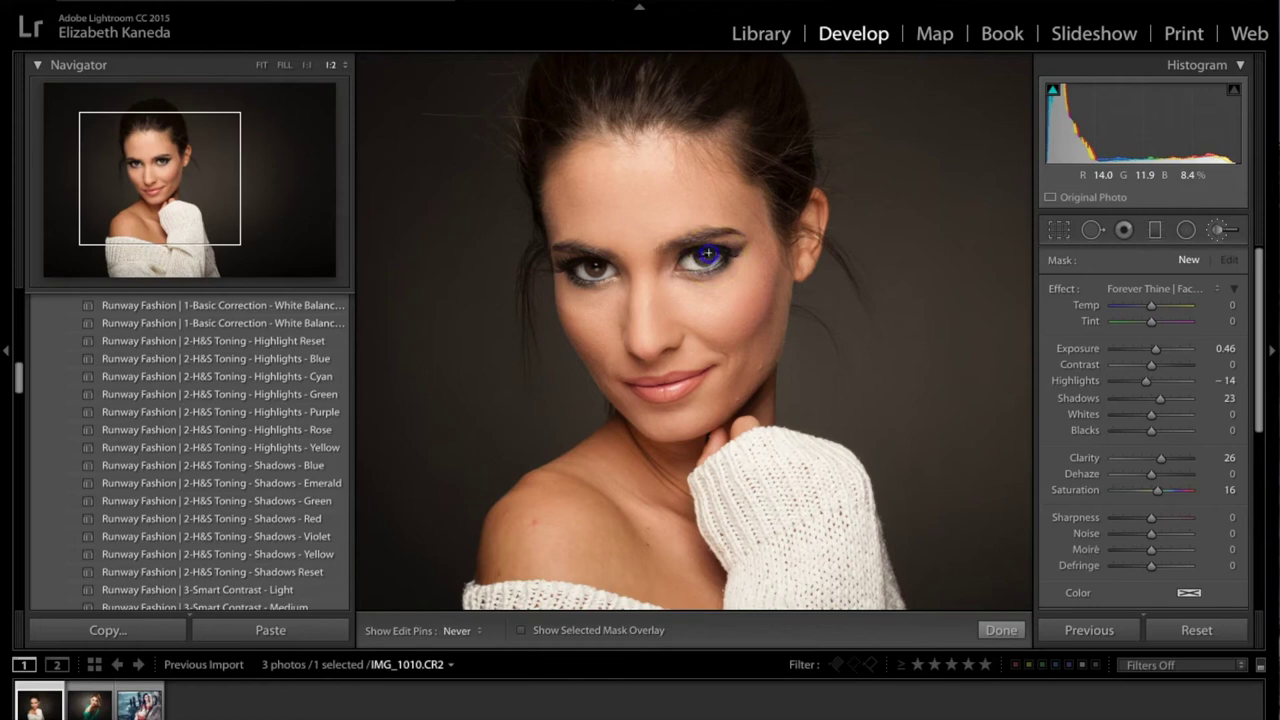
click(617, 267)
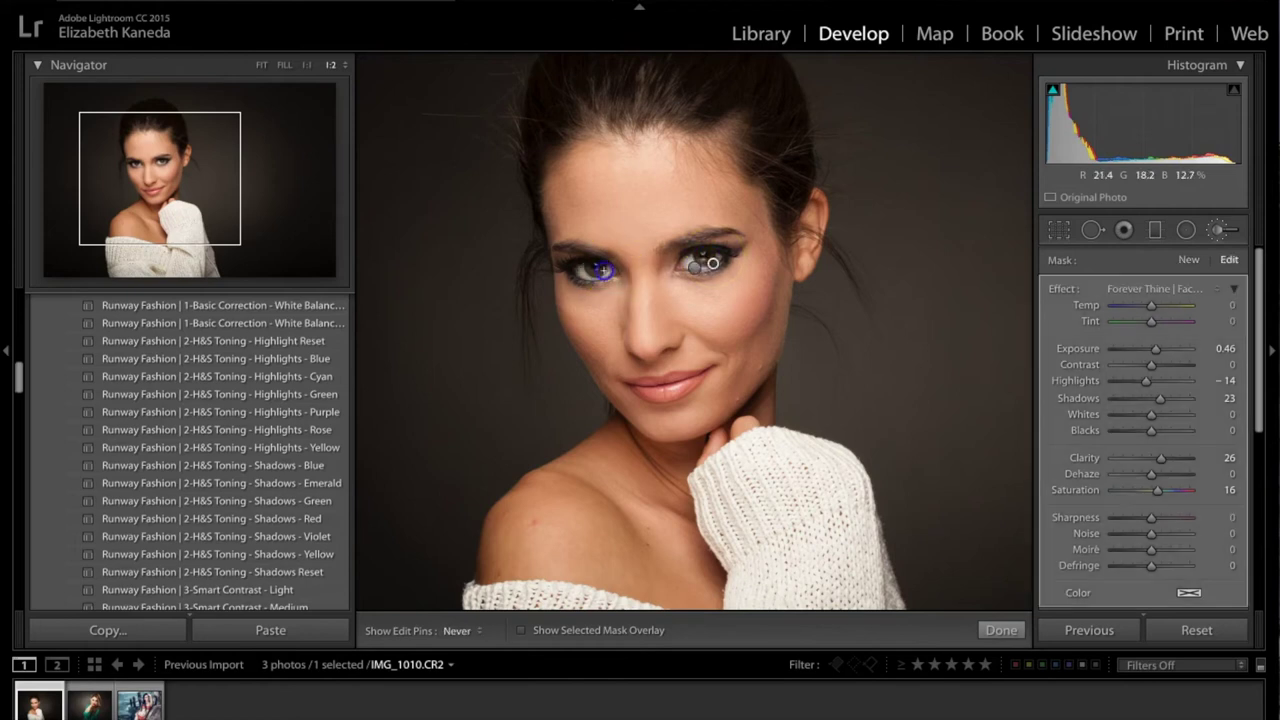
- Paint over both eyes and the lips with a new brush mask using the Runway Fashion | Fashion - Clarity & Detail preset
key(h)
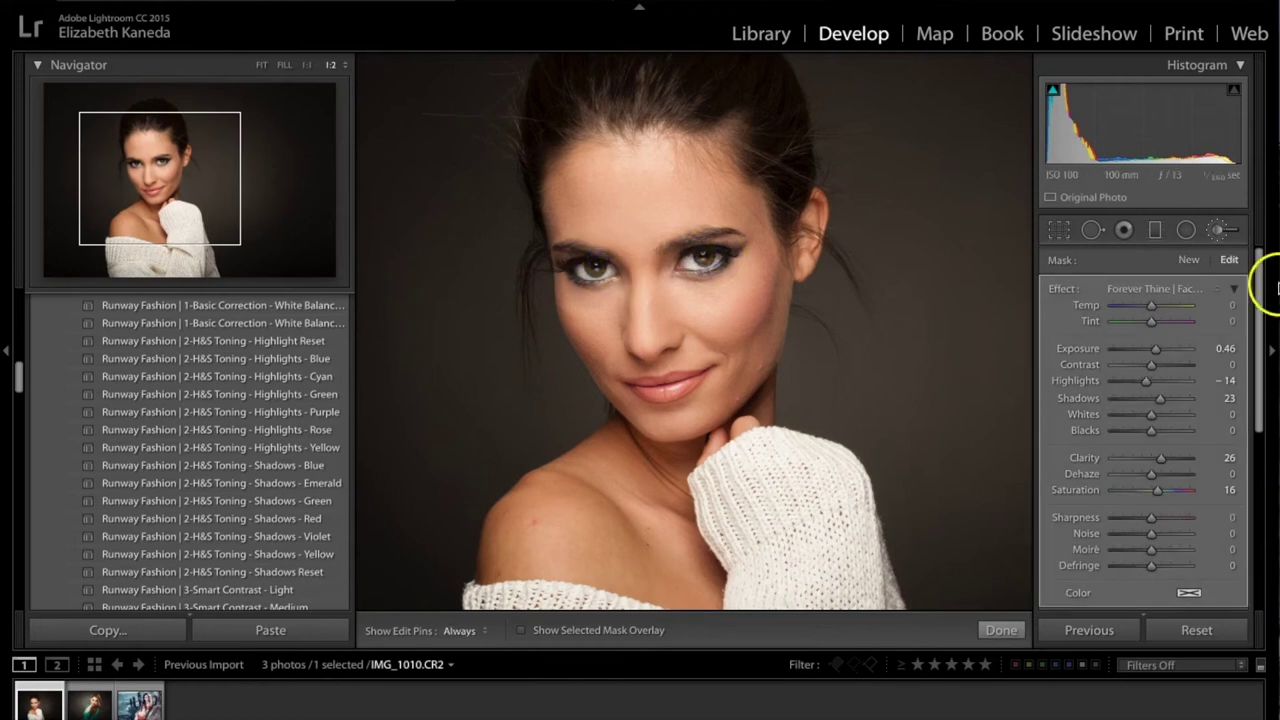
click(1189, 260)
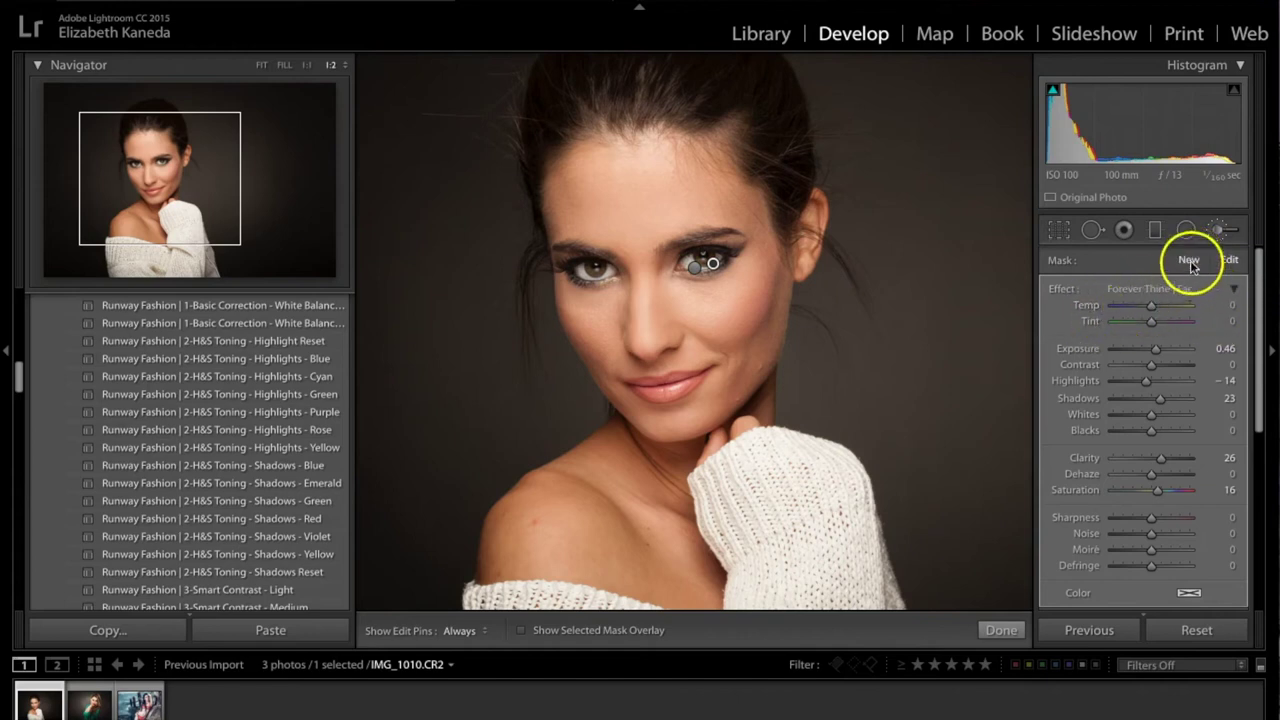
click(1189, 261)
click(1160, 288)
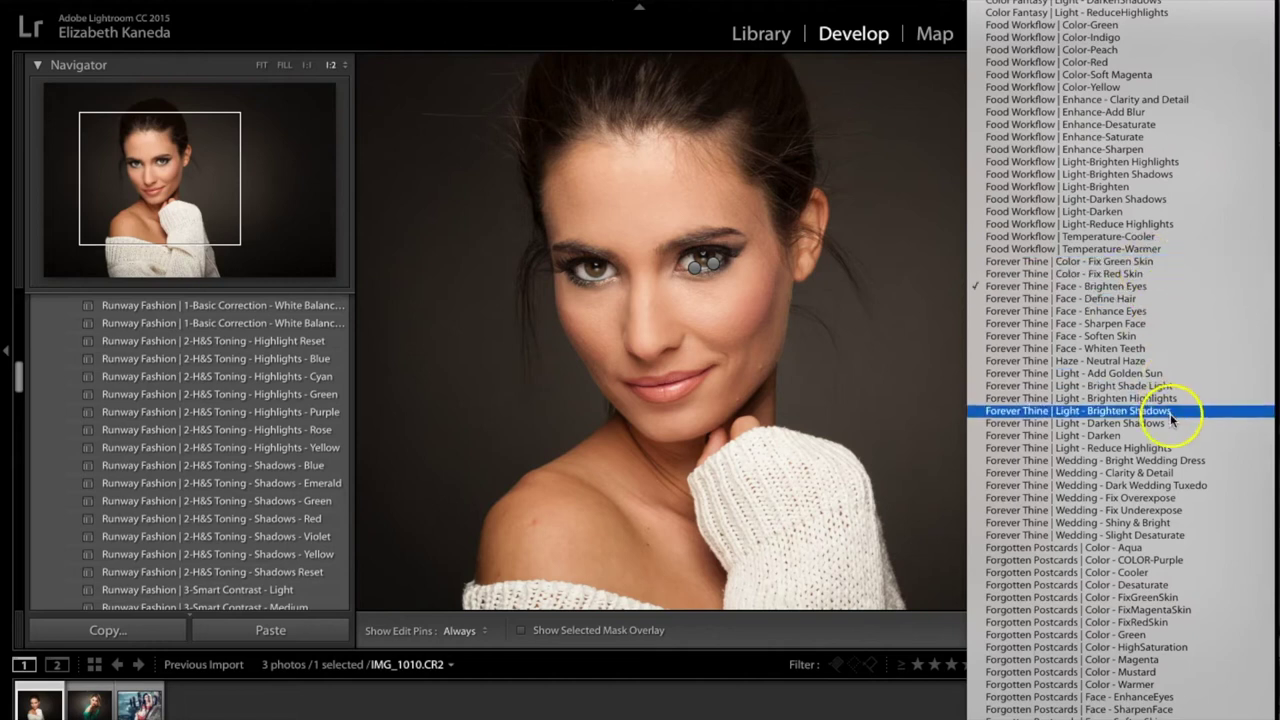
scroll(1182, 466, down, 10)
scroll(1182, 483, down, 8)
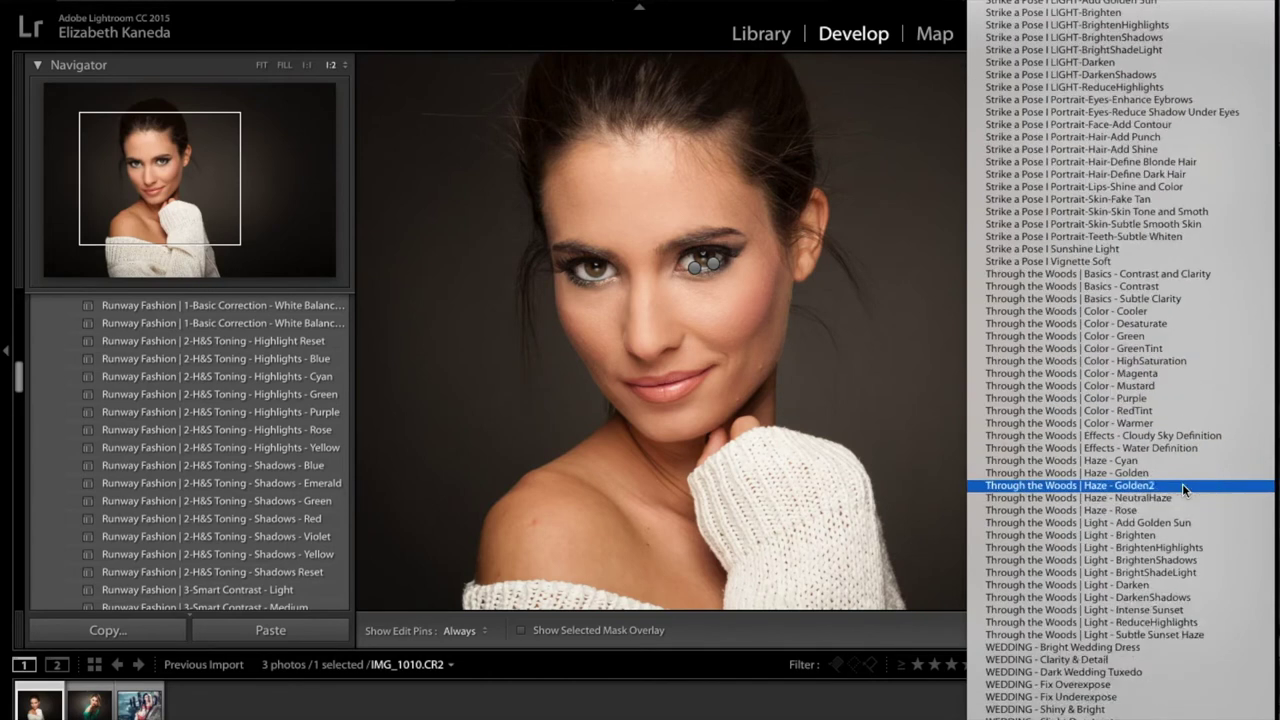
scroll(1182, 483, up, 12)
scroll(1183, 487, up, 8)
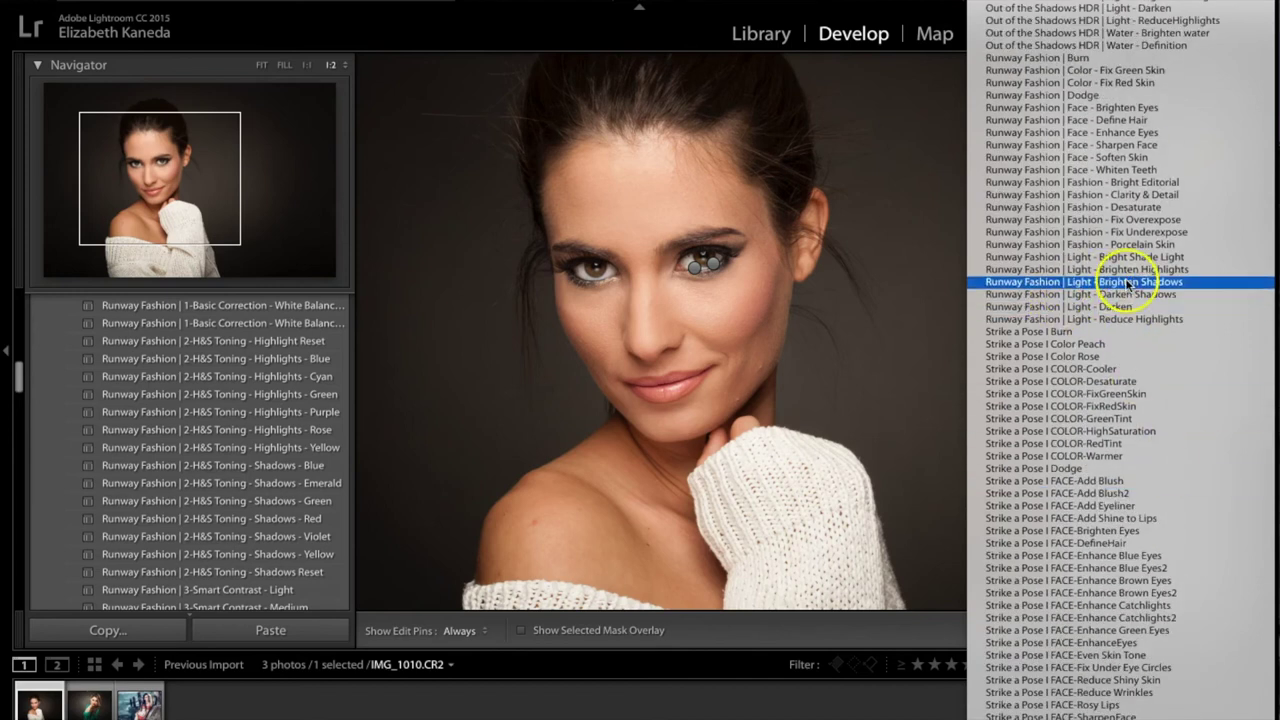
click(1137, 197)
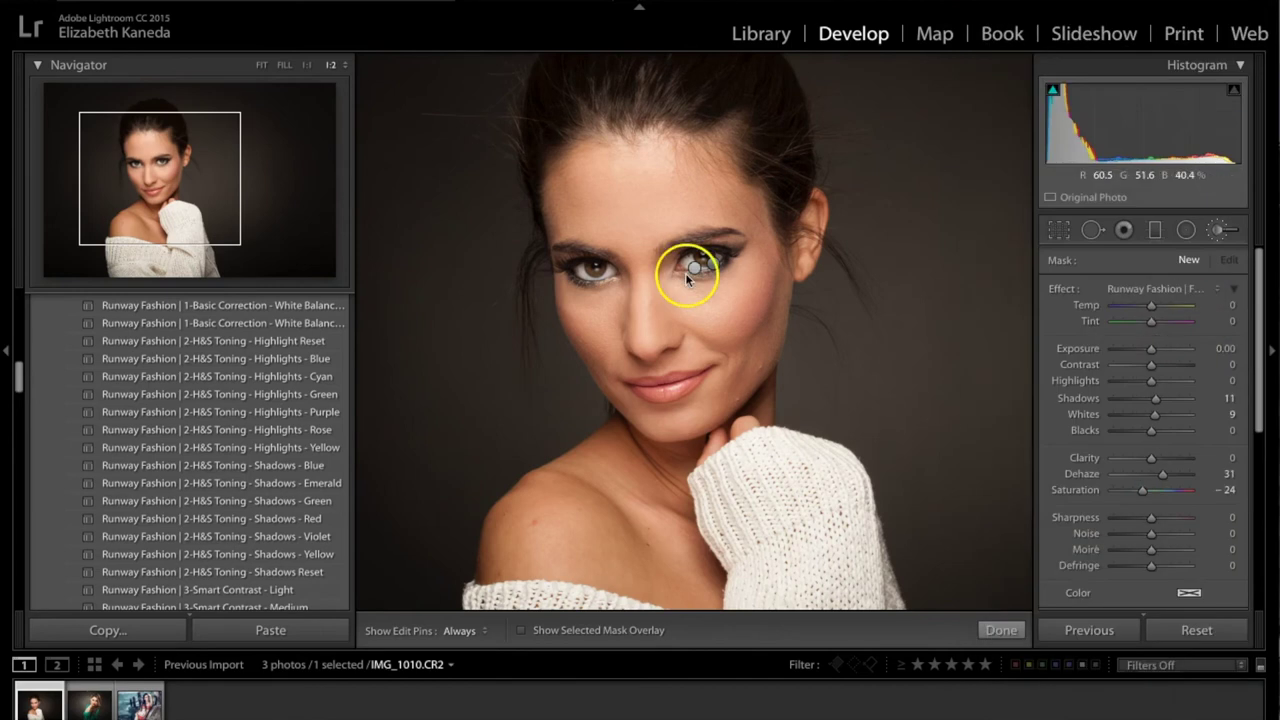
mouse_move(719, 249)
mouse_down()
mouse_move(681, 276)
mouse_move(689, 259)
mouse_up()
mouse_move(605, 276)
mouse_down()
mouse_move(559, 261)
mouse_move(592, 281)
mouse_up()
drag(681, 377, 652, 398)
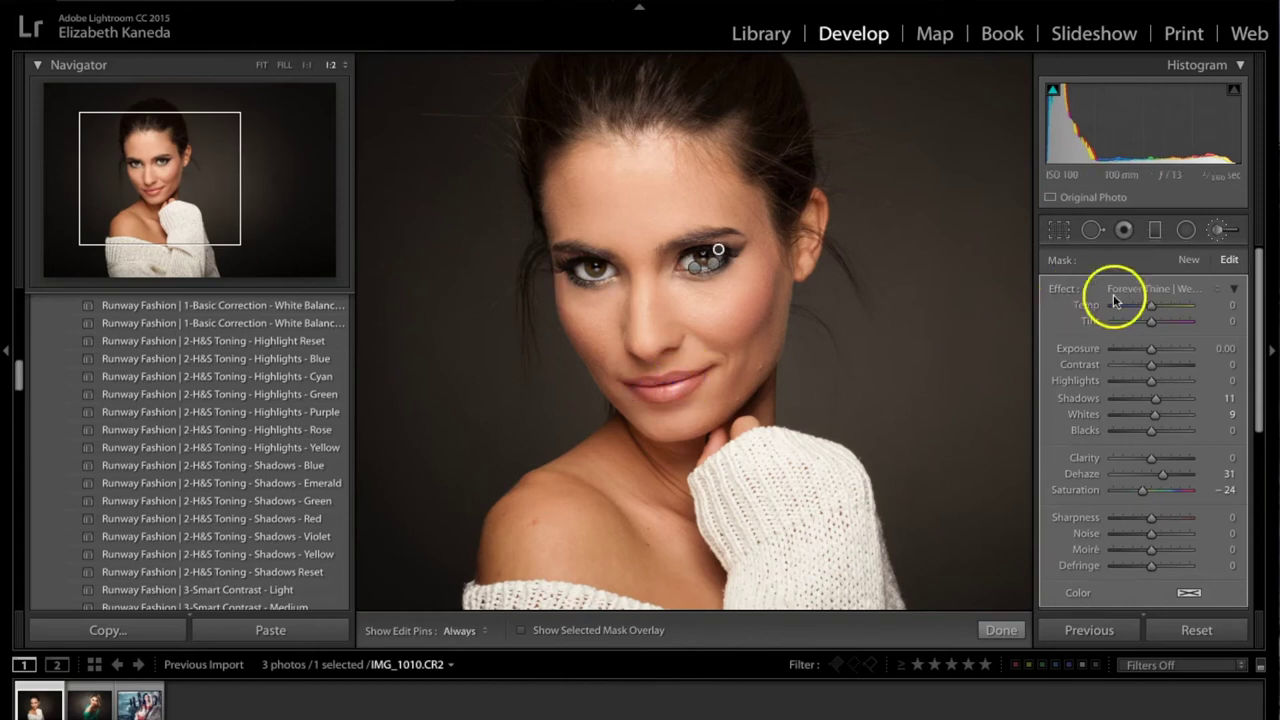
- Soften the forehead and cheek skin with a new brush mask using the Forever Thine | Face - Soften Skin preset
click(1186, 260)
click(1186, 260)
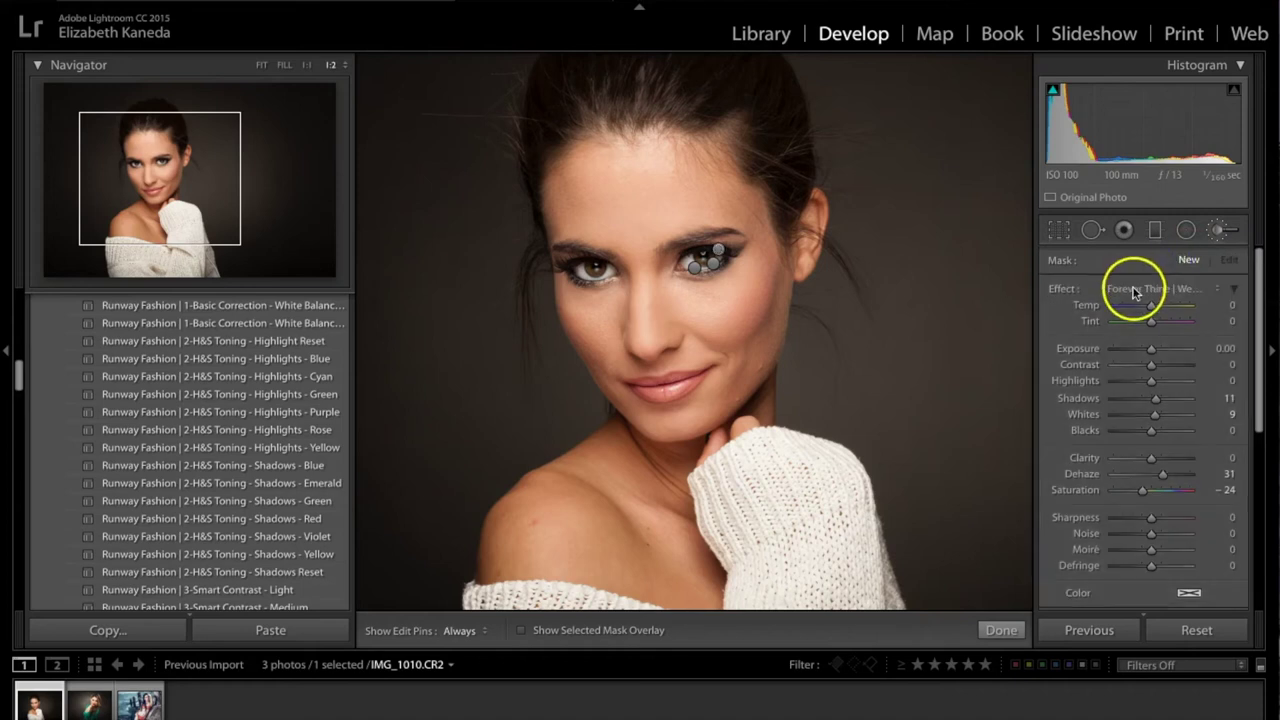
click(1135, 290)
scroll(1132, 286, down, 3)
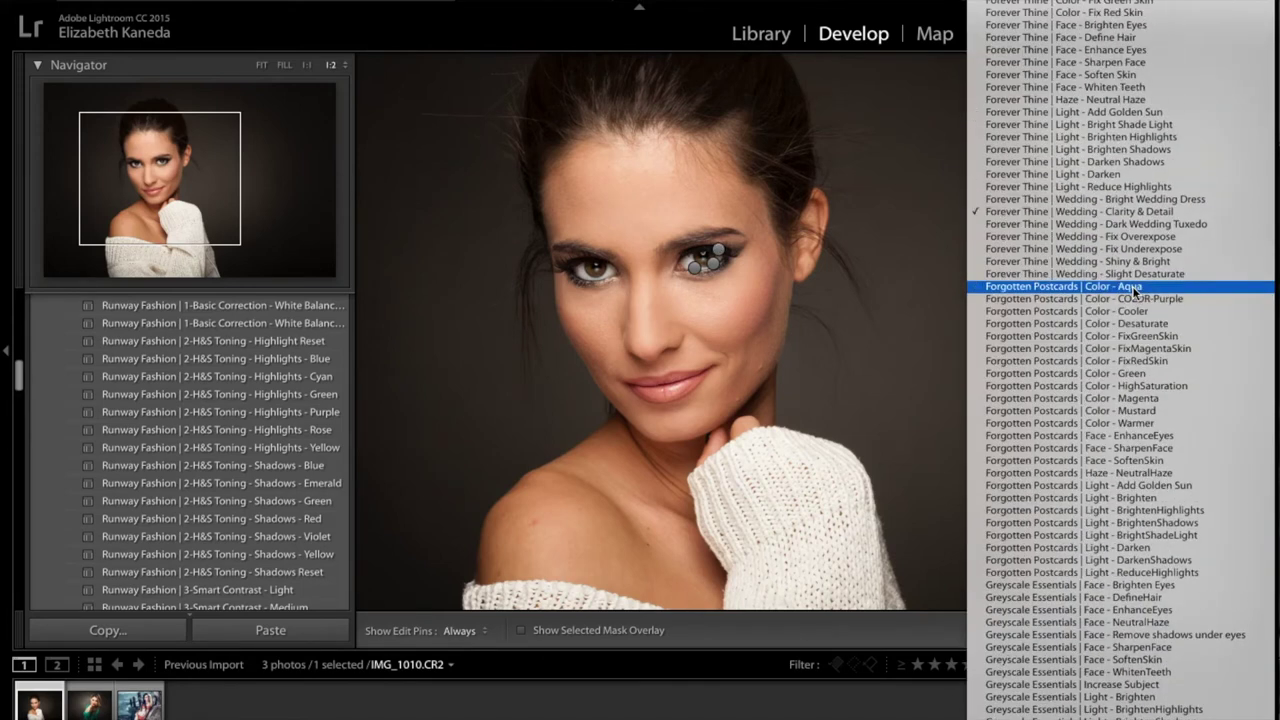
scroll(1132, 286, up, 2)
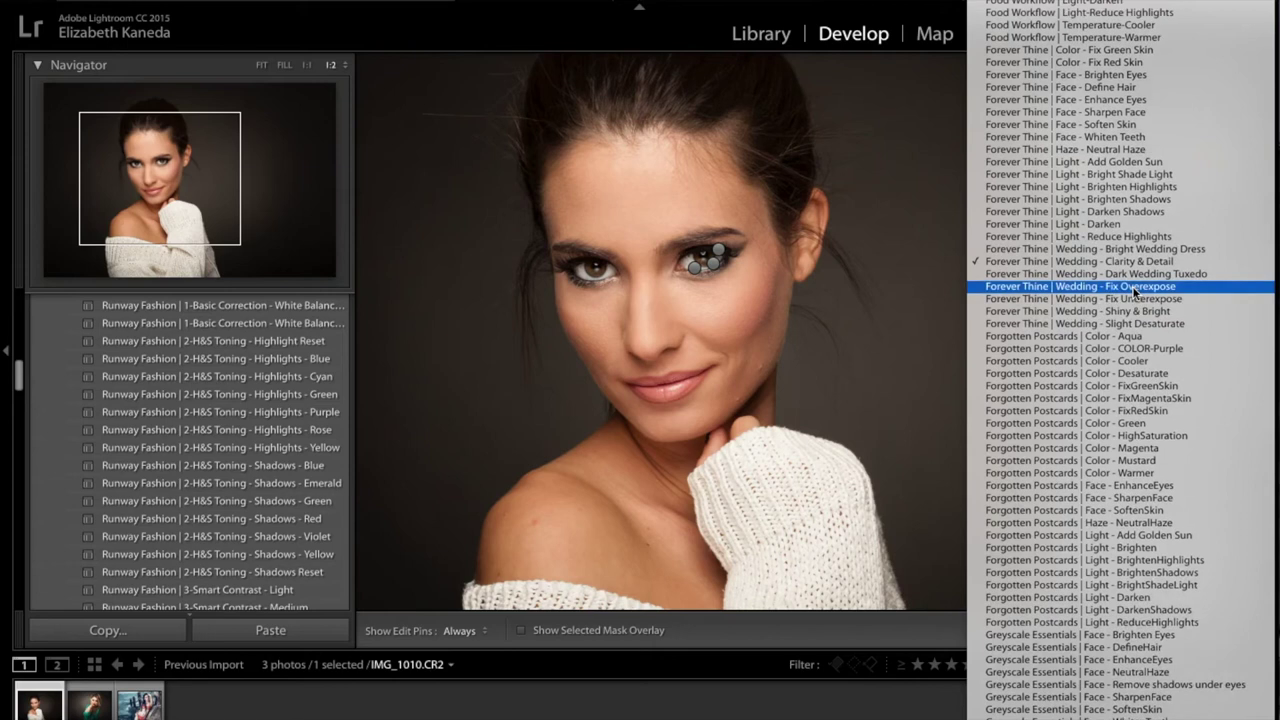
click(1124, 125)
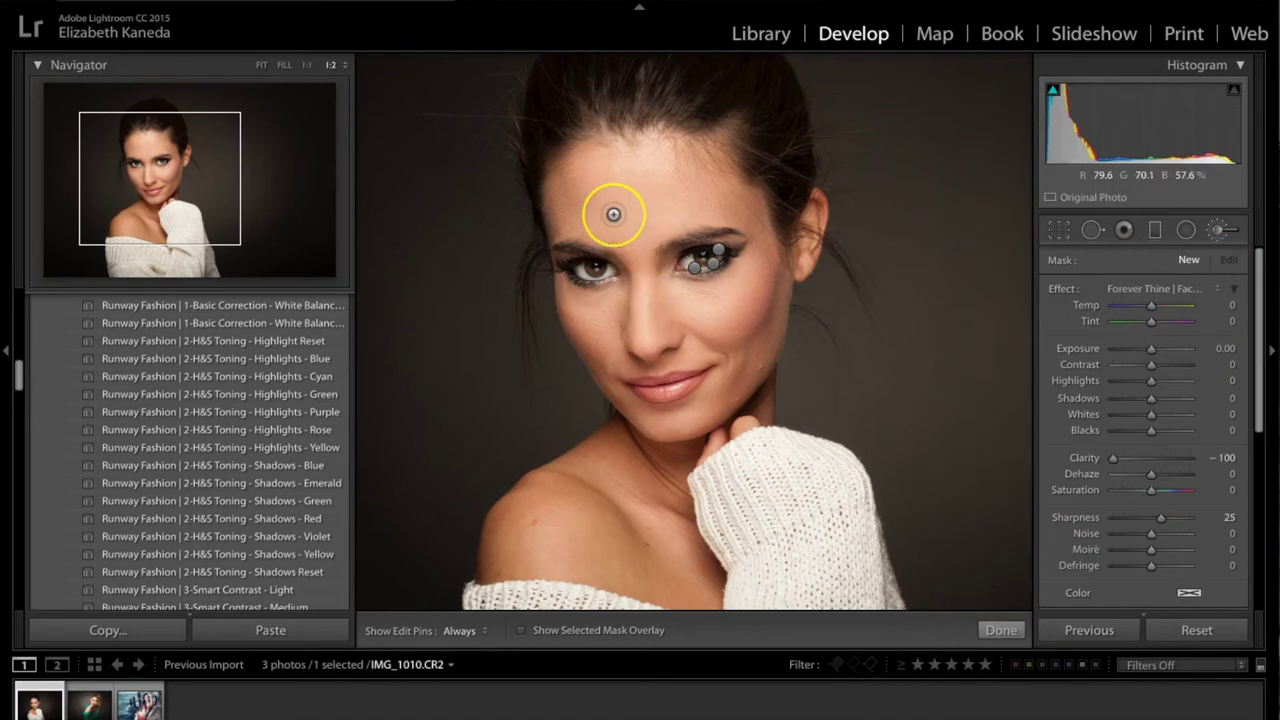
mouse_move(614, 214)
mouse_down()
mouse_move(659, 206)
mouse_move(563, 216)
mouse_move(641, 226)
mouse_move(715, 190)
mouse_move(547, 186)
mouse_move(637, 243)
mouse_move(630, 298)
mouse_move(651, 315)
mouse_move(766, 276)
mouse_move(754, 340)
mouse_move(765, 354)
mouse_move(667, 420)
mouse_move(610, 397)
mouse_move(576, 331)
mouse_move(601, 341)
mouse_move(608, 316)
mouse_move(601, 300)
mouse_move(579, 305)
mouse_move(624, 321)
mouse_move(710, 320)
mouse_move(770, 243)
mouse_move(680, 177)
mouse_move(770, 292)
mouse_move(743, 336)
mouse_up()
key(h)
key(h)
click(1220, 229)
- Heal the lower cheek and jawline with Spot Removal spots at size 52, enlarging the jawline spot to 62
click(1085, 233)
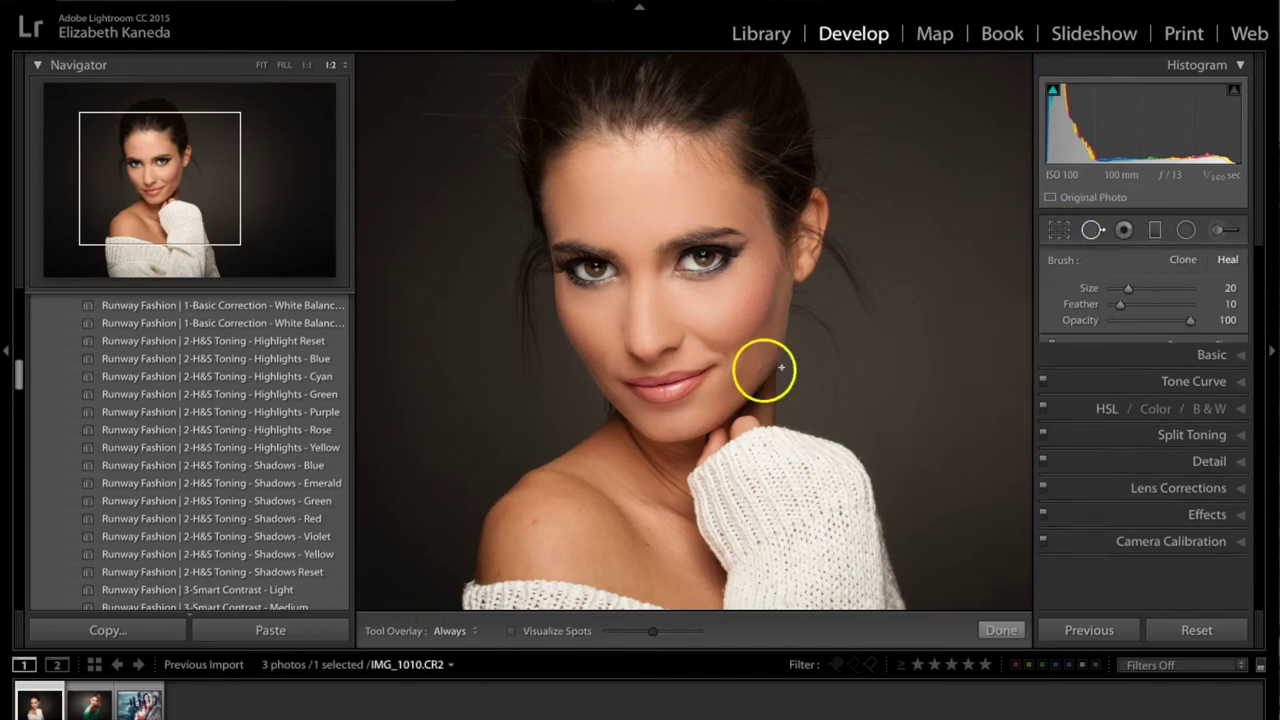
scroll(752, 368, up, 3)
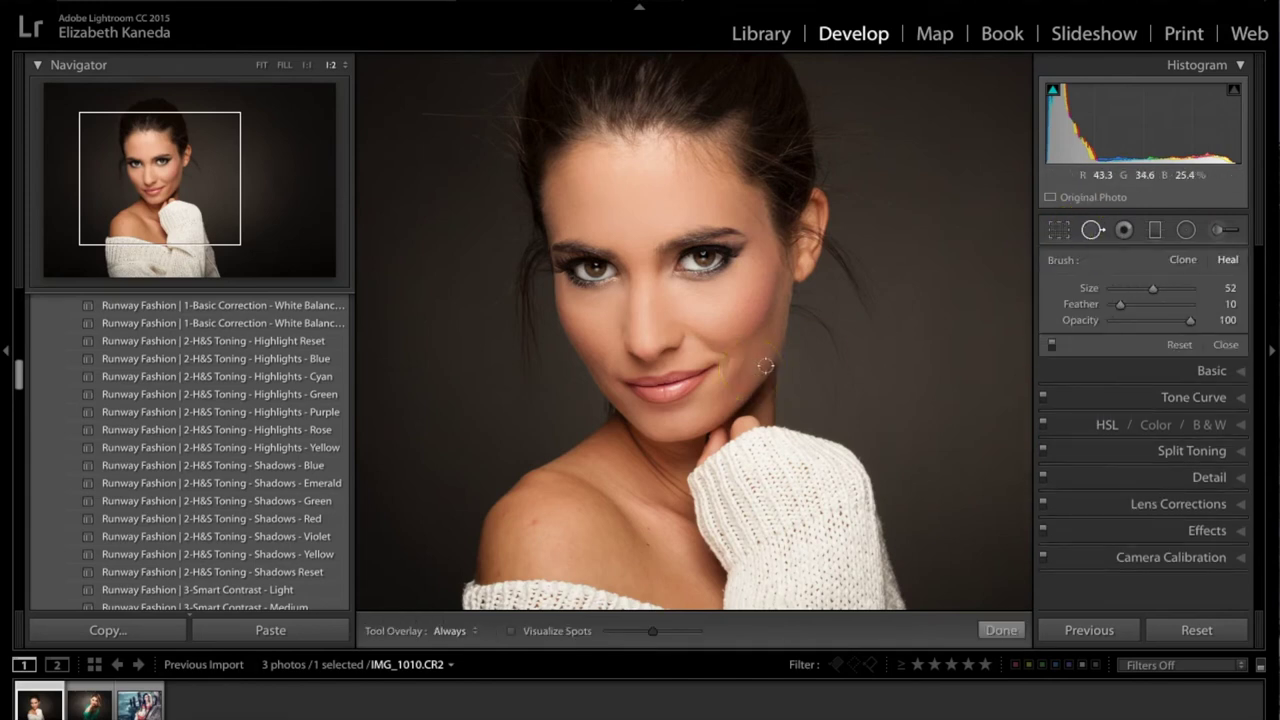
click(759, 367)
drag(734, 368, 764, 352)
key(Delete)
click(730, 399)
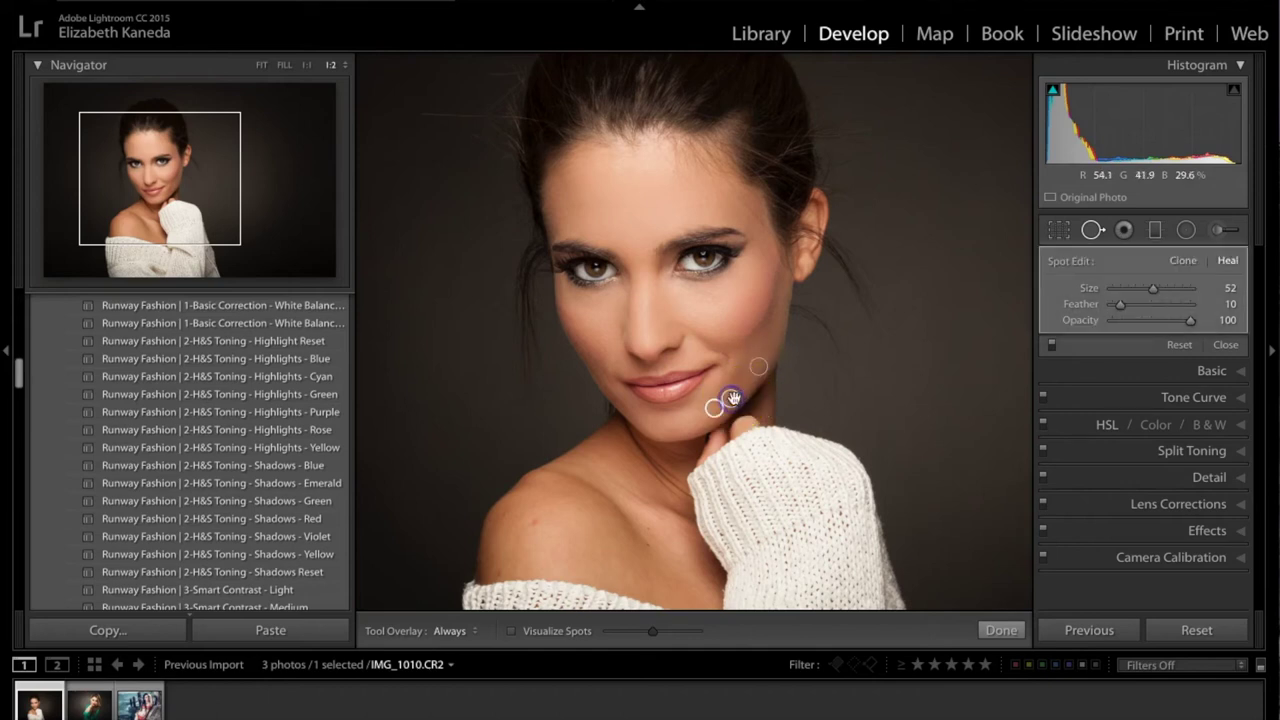
scroll(715, 406, up, 5)
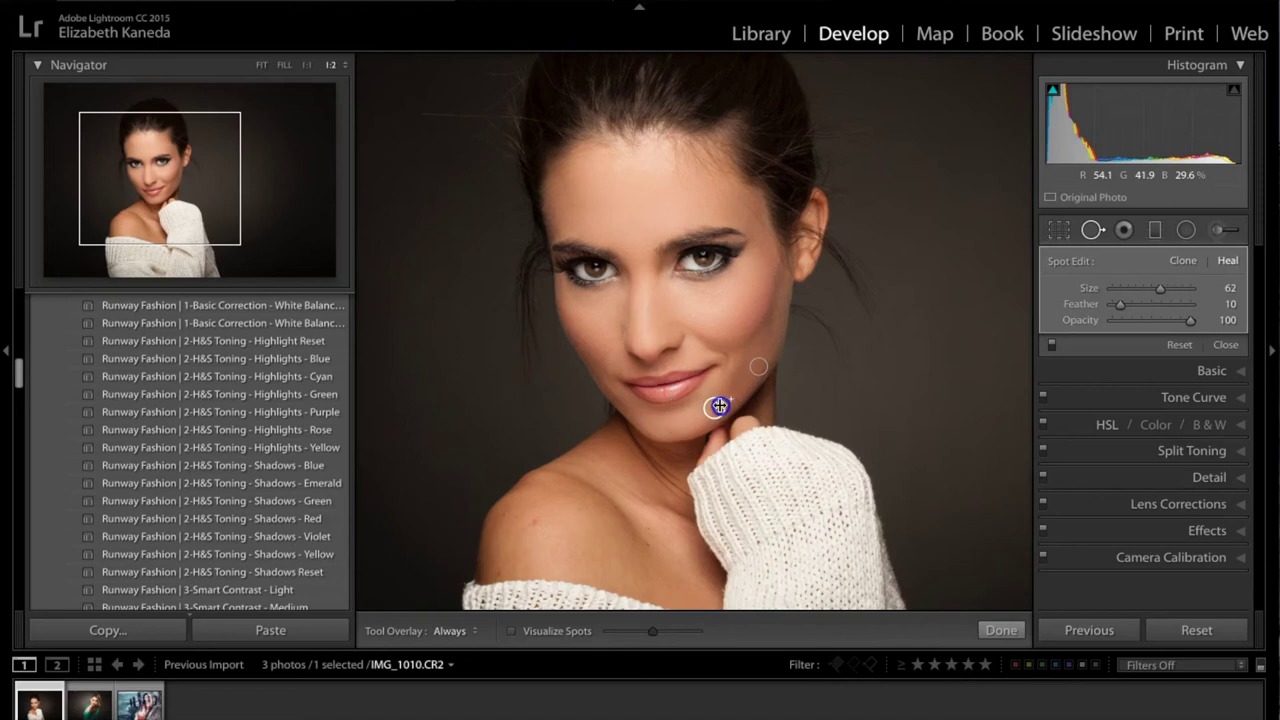
drag(738, 381, 749, 381)
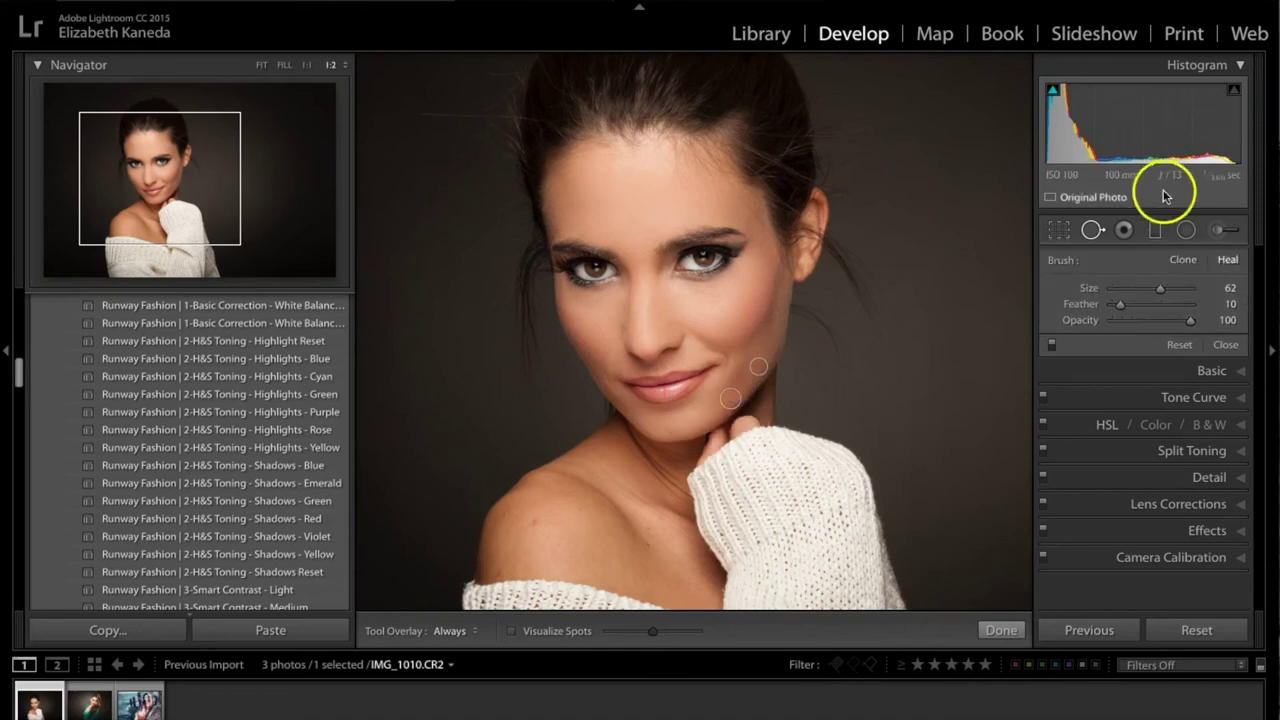
click(1092, 230)
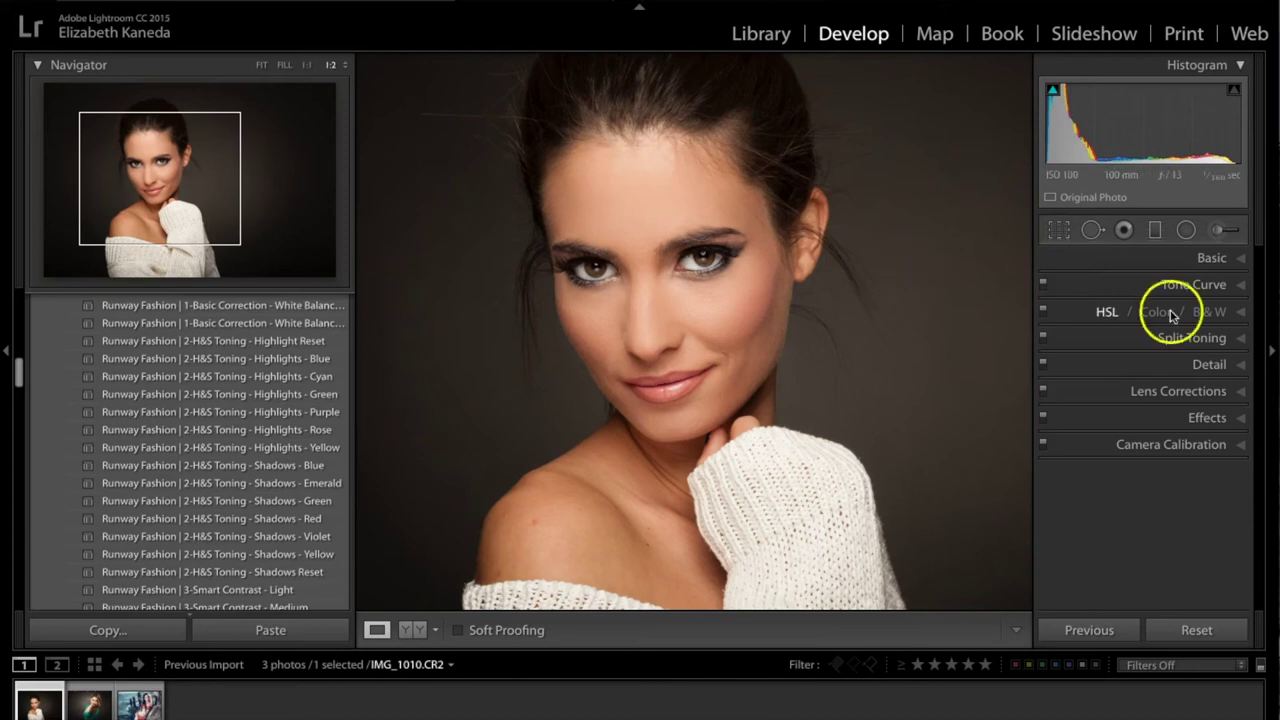
- Tone down the bright forehead with a new brush mask using the Runway Fashion | Fashion - Fix Overexpose preset
click(1231, 230)
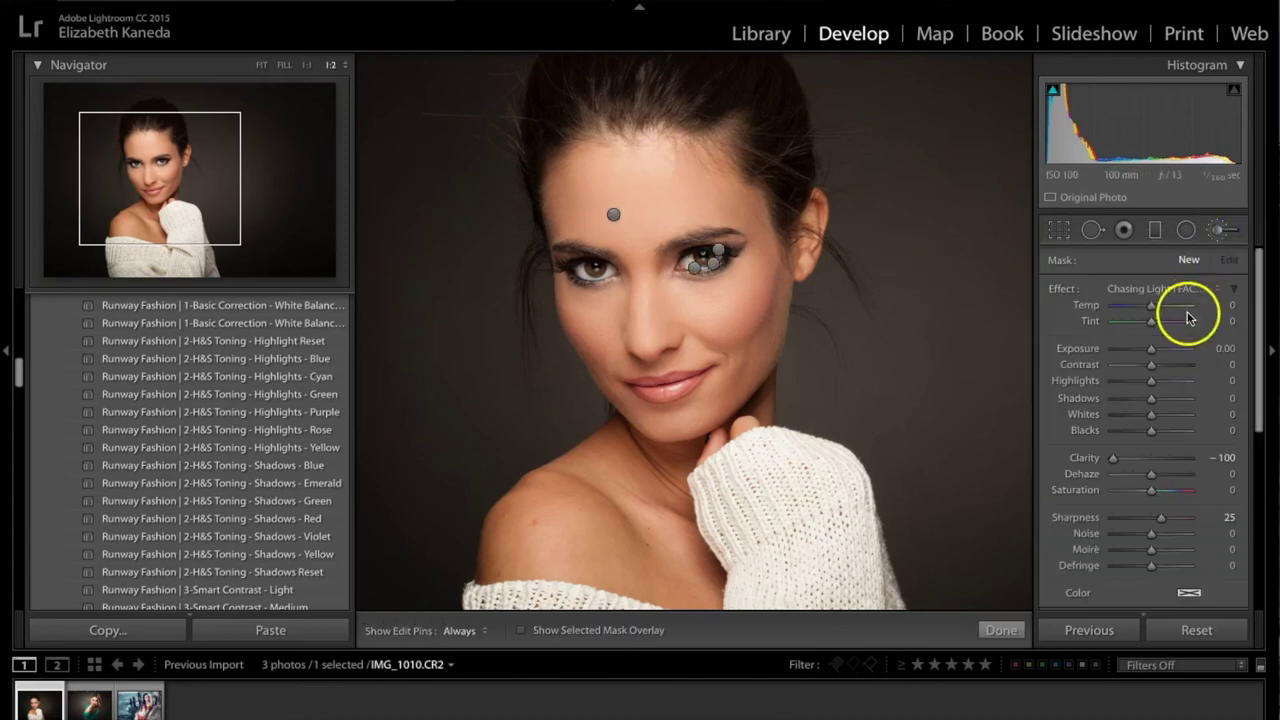
click(1188, 262)
click(1180, 288)
scroll(1179, 285, down, 10)
scroll(1179, 285, down, 12)
scroll(1179, 285, up, 3)
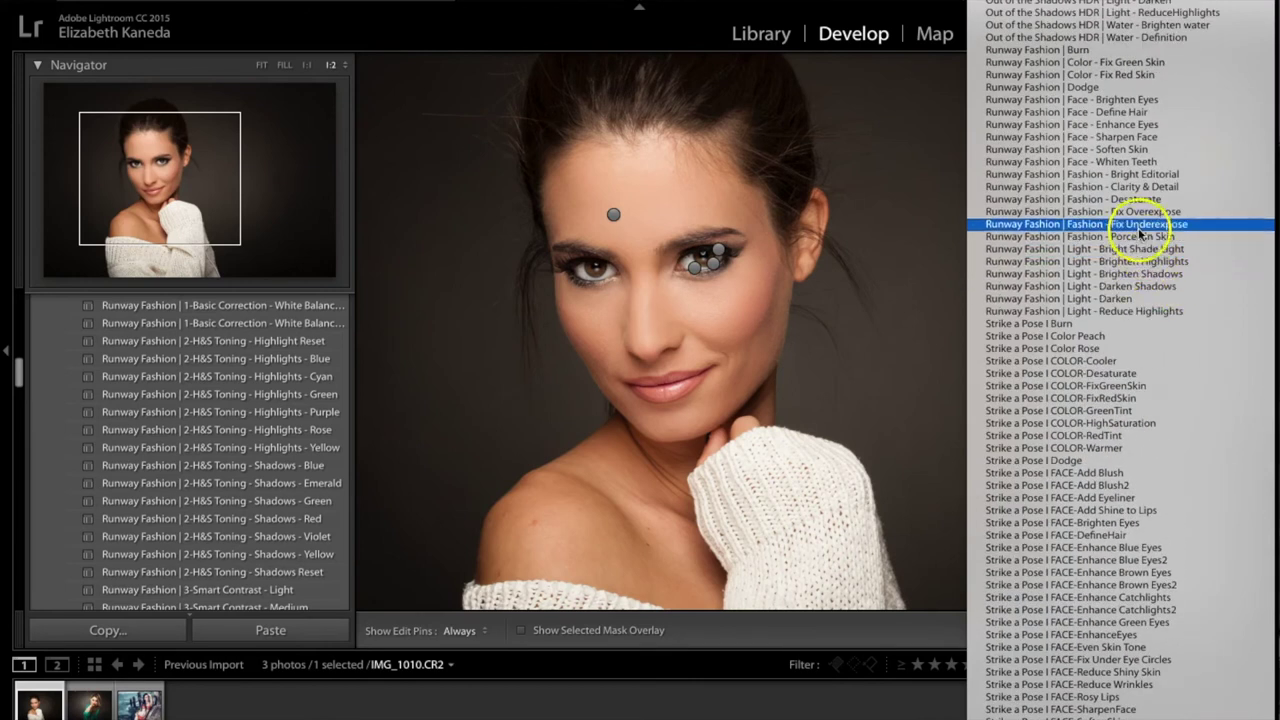
click(1138, 211)
mouse_move(652, 168)
mouse_down()
mouse_move(609, 155)
mouse_move(614, 134)
mouse_move(671, 138)
mouse_move(651, 149)
mouse_move(617, 183)
mouse_up()
key(h)
click(638, 195)
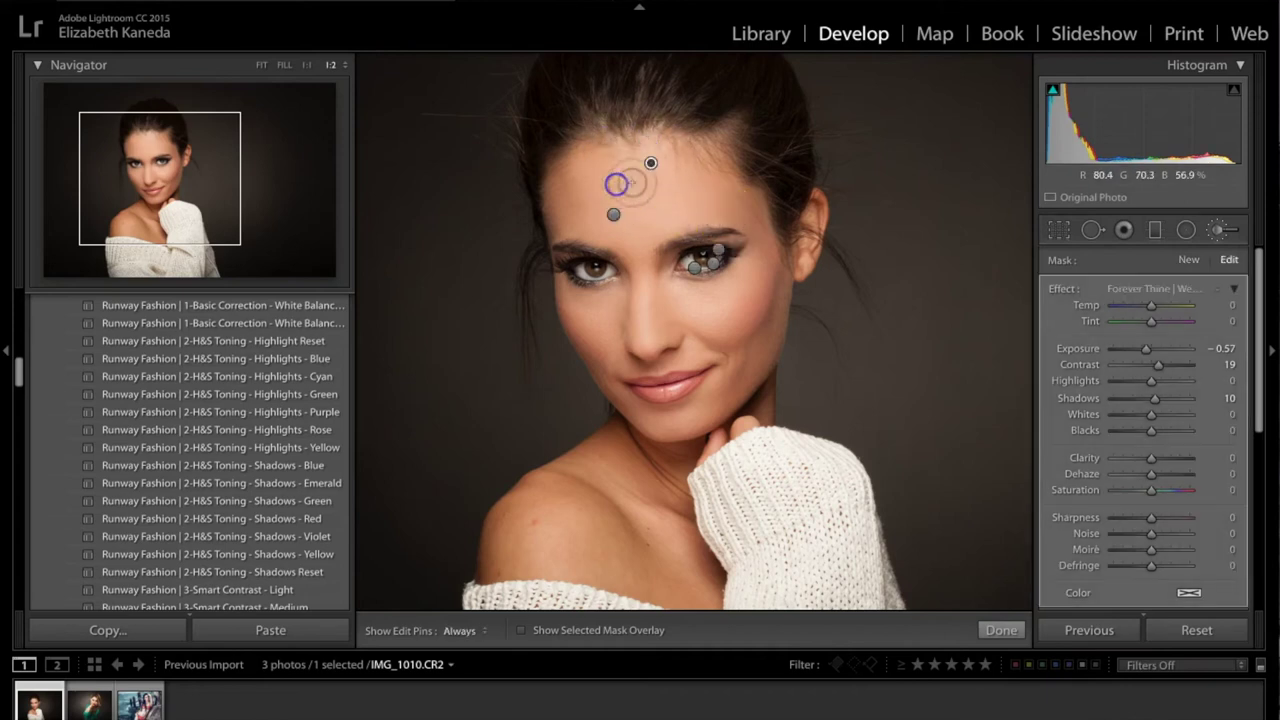
click(1219, 233)
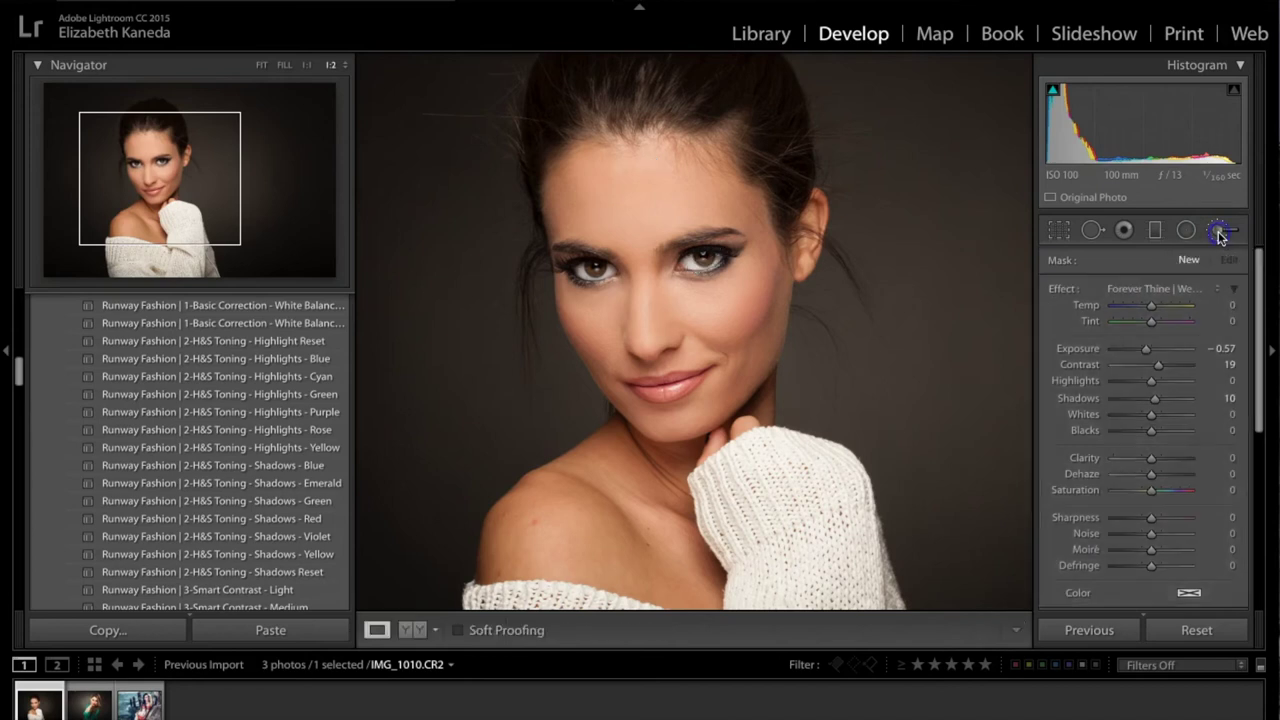
- Set up a new adjustment brush with the Runway Fashion | Light - Brighten Highlights preset and Highlights at 71
click(1220, 236)
click(1165, 290)
scroll(1169, 285, down, 20)
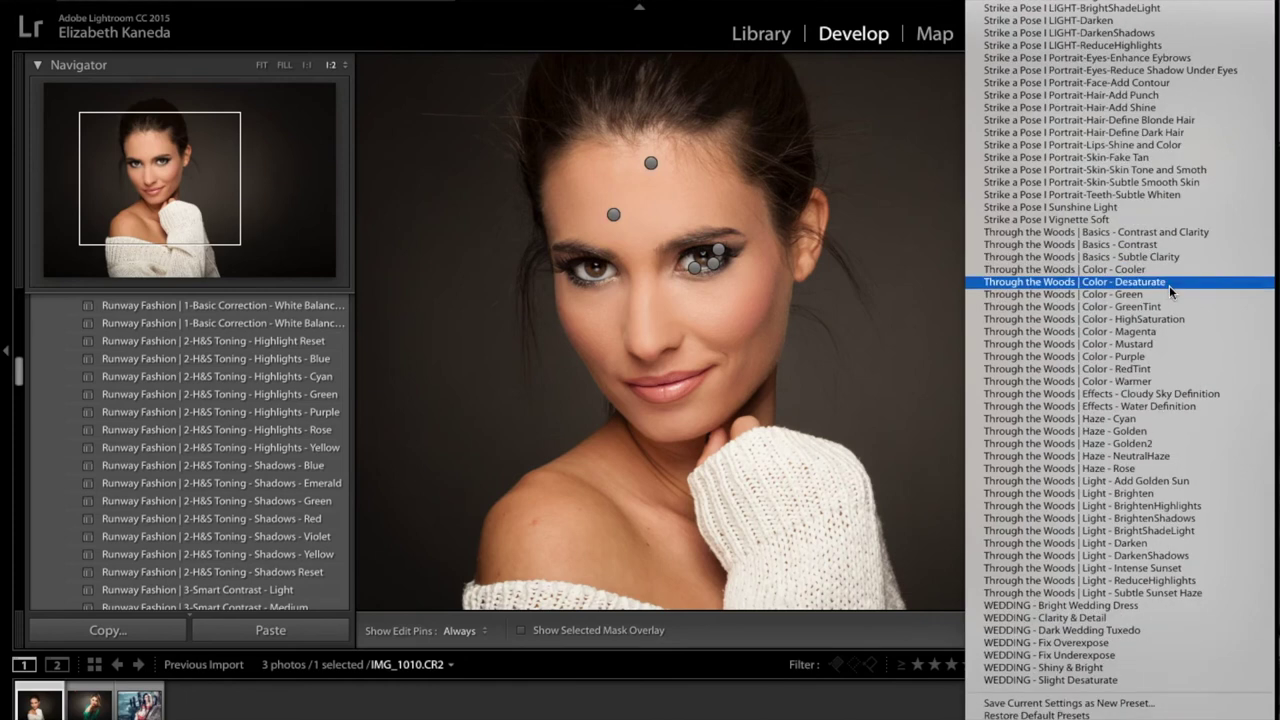
scroll(1169, 285, up, 20)
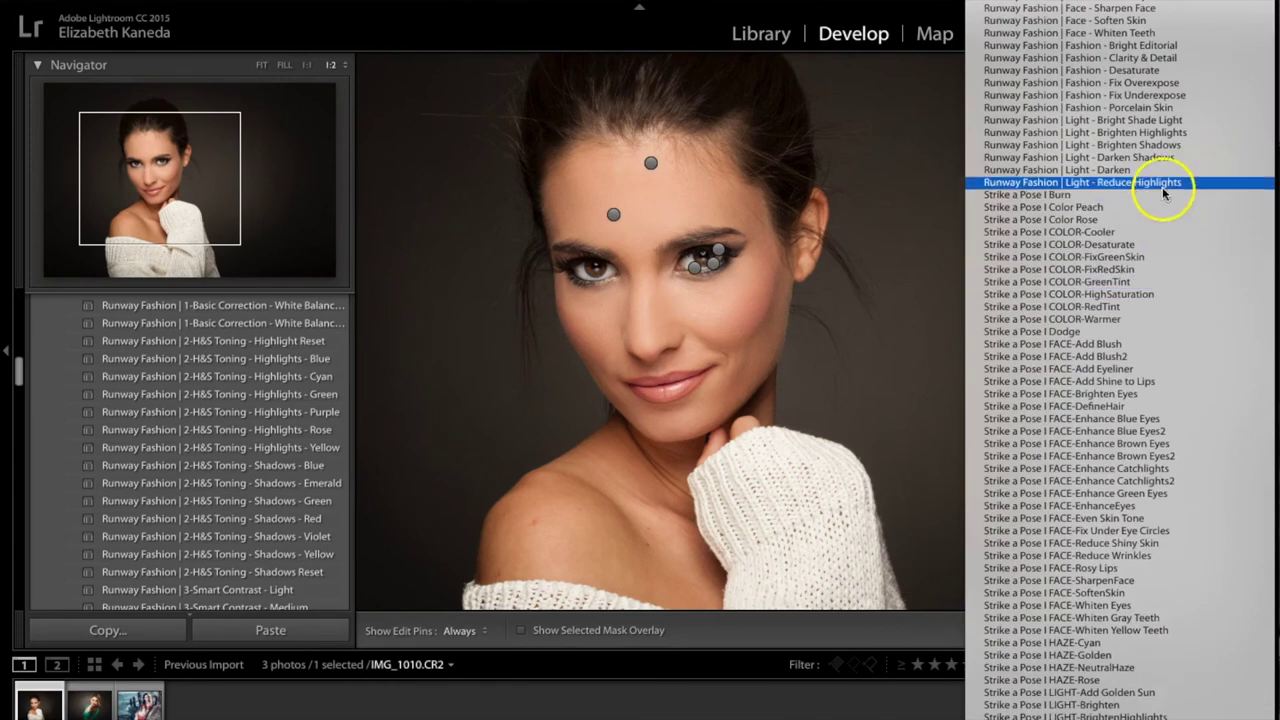
click(1150, 133)
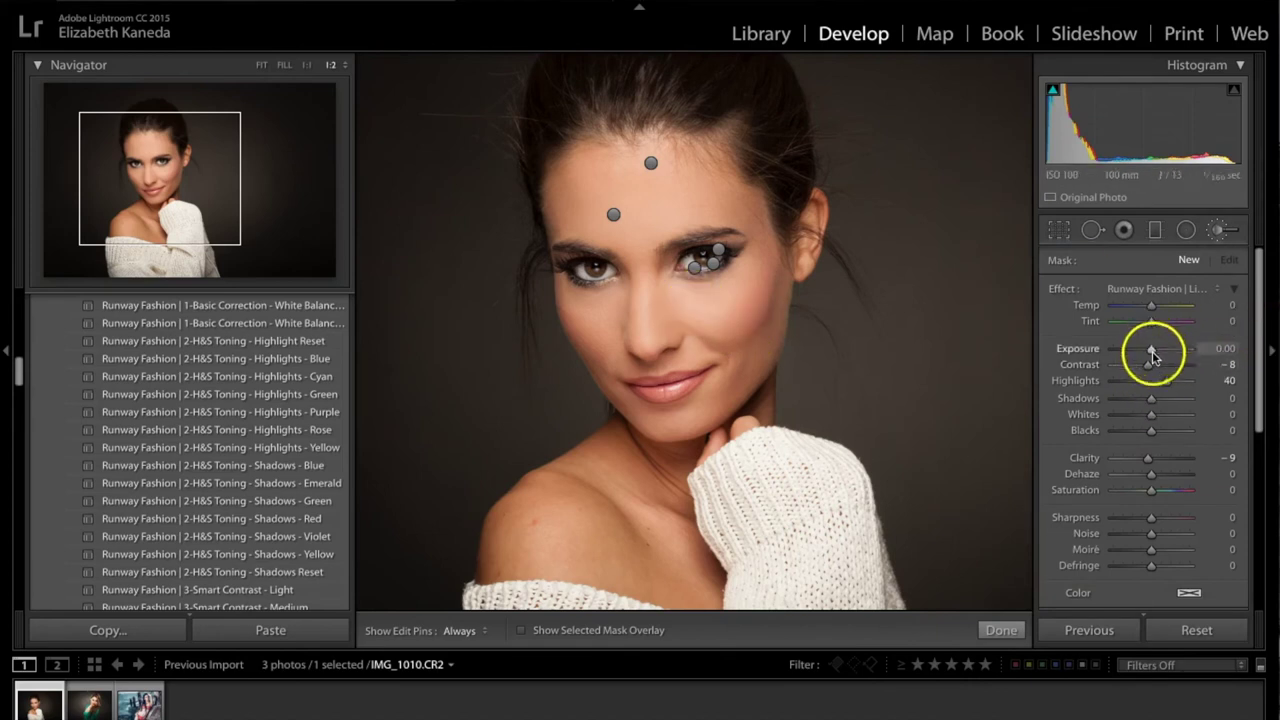
drag(1167, 388, 1170, 385)
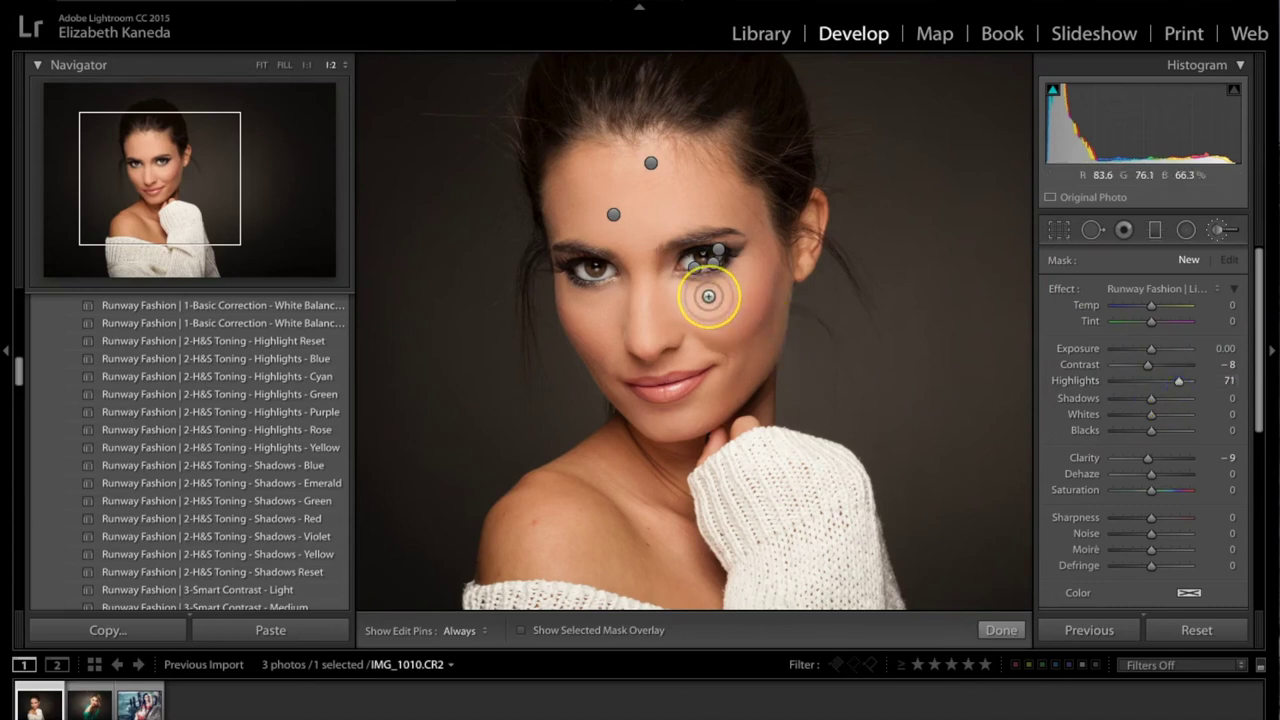
- Paint highlights under both eyes, along the nose, above the lips and on the chin, and set the mask's Highlights to 26
key(h)
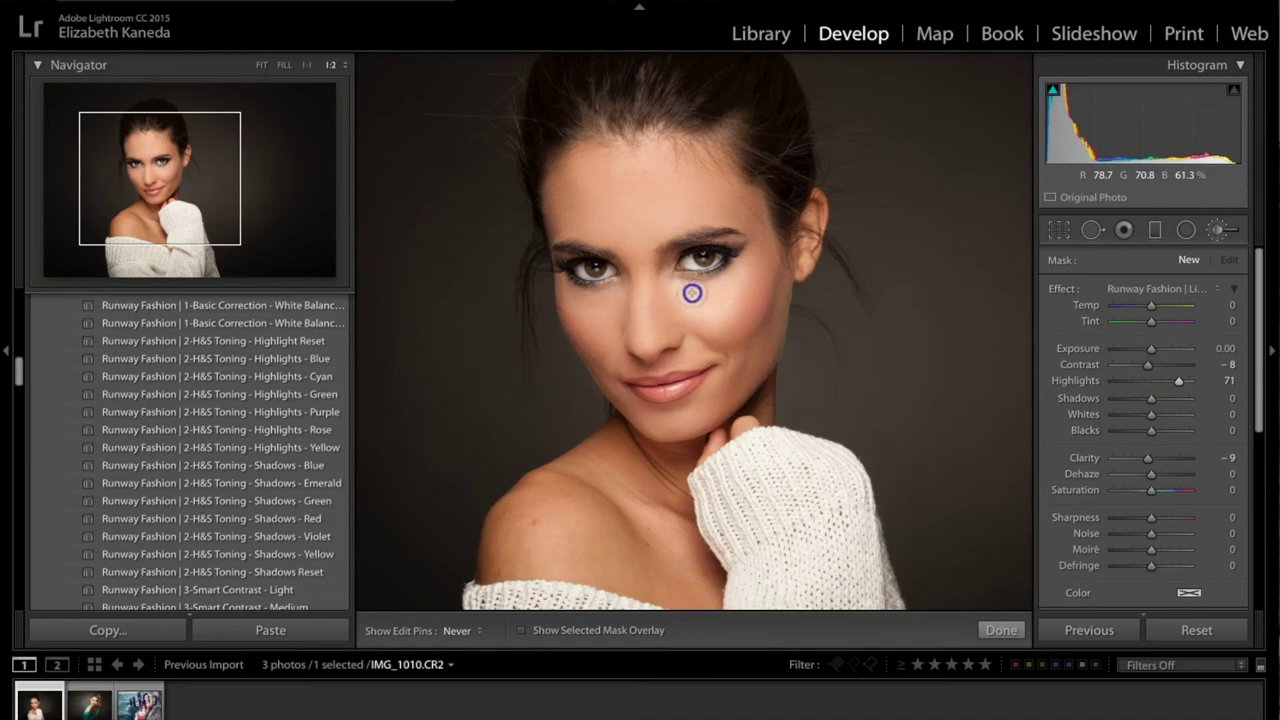
drag(629, 289, 606, 294)
key(h)
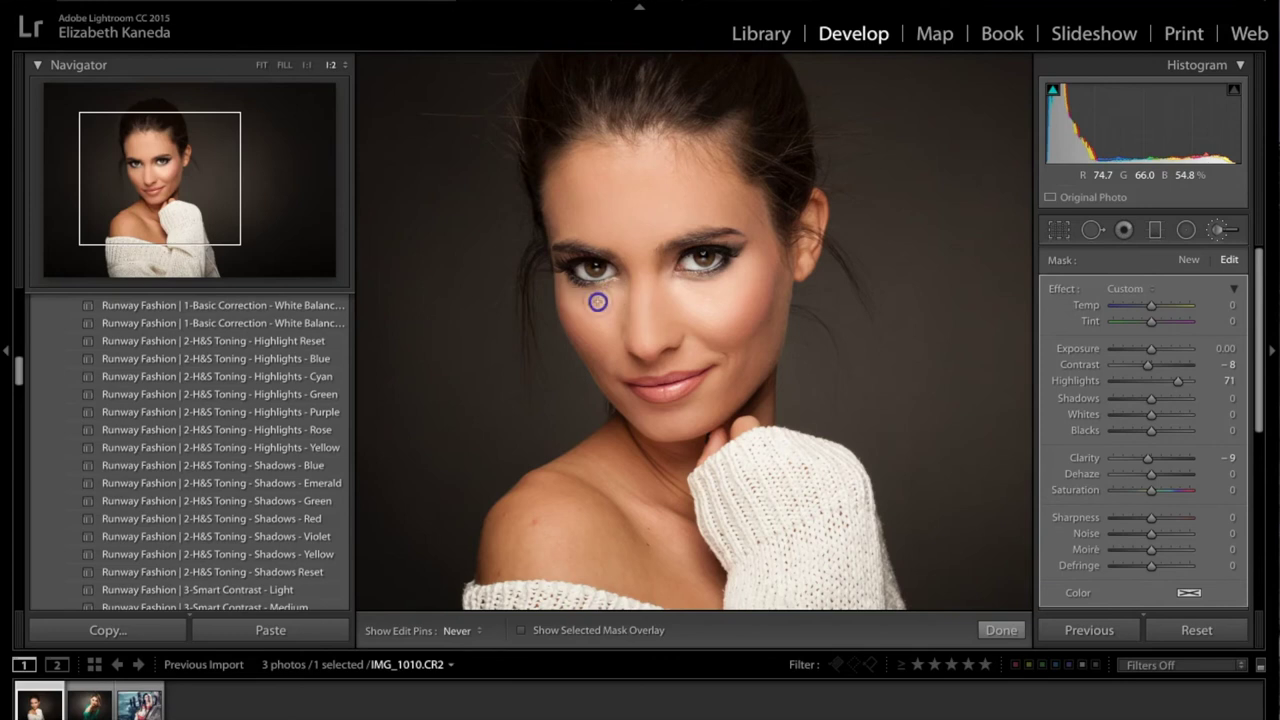
key(h)
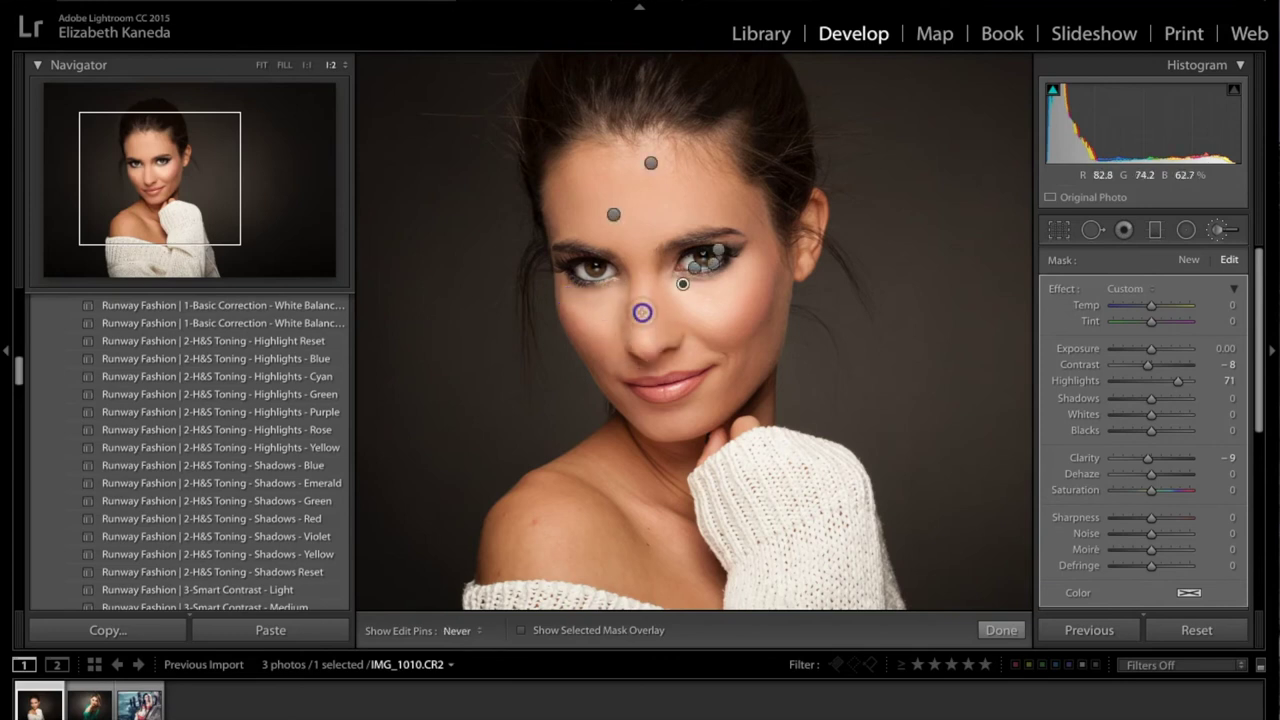
key(h)
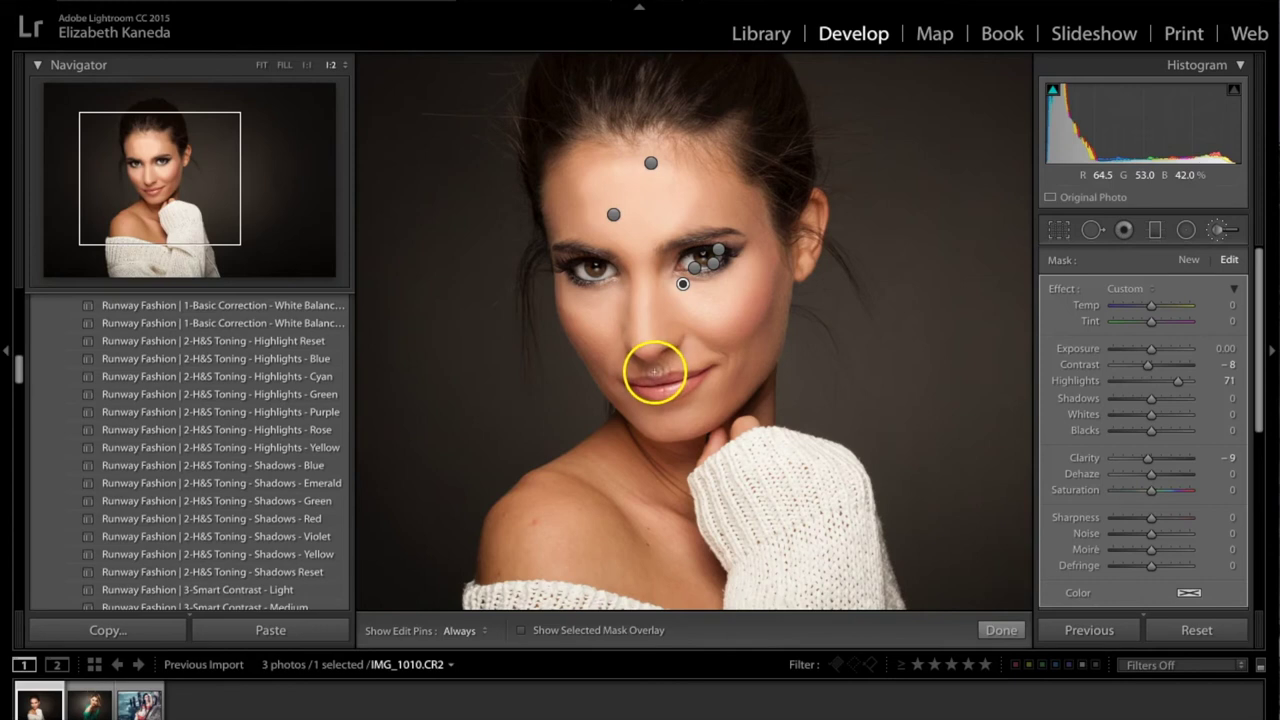
key(h)
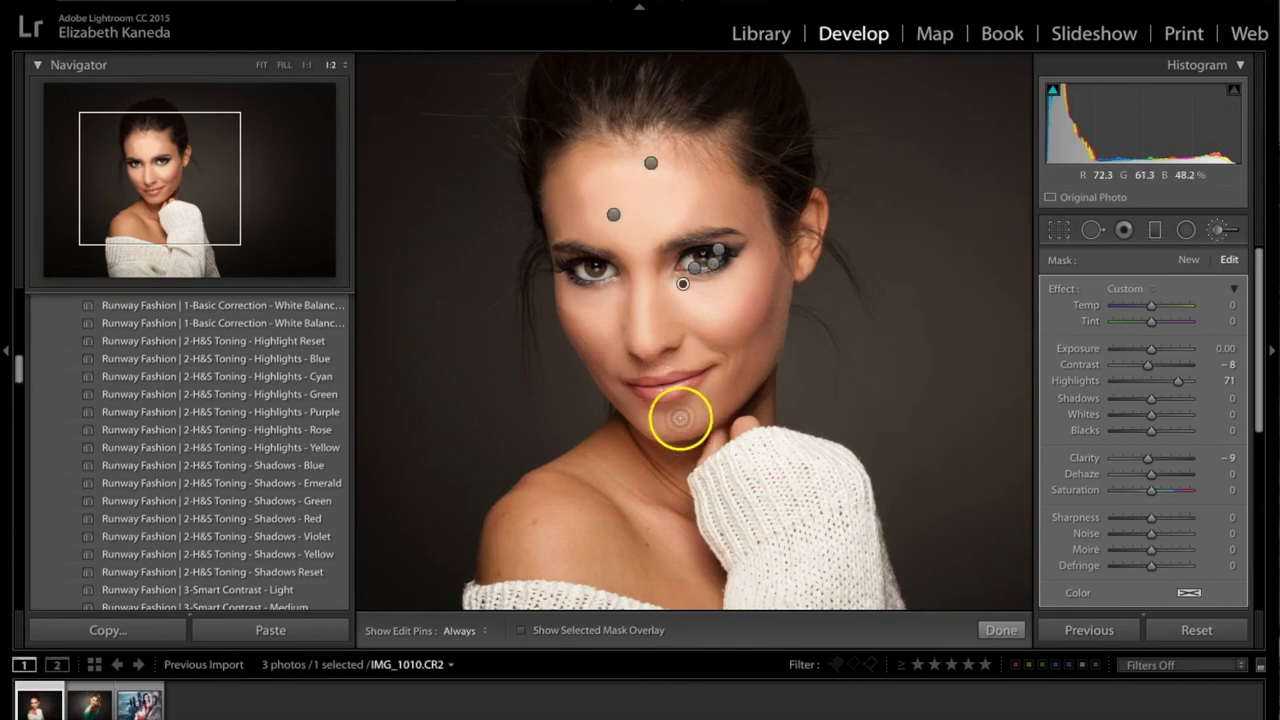
key(h)
key(h)
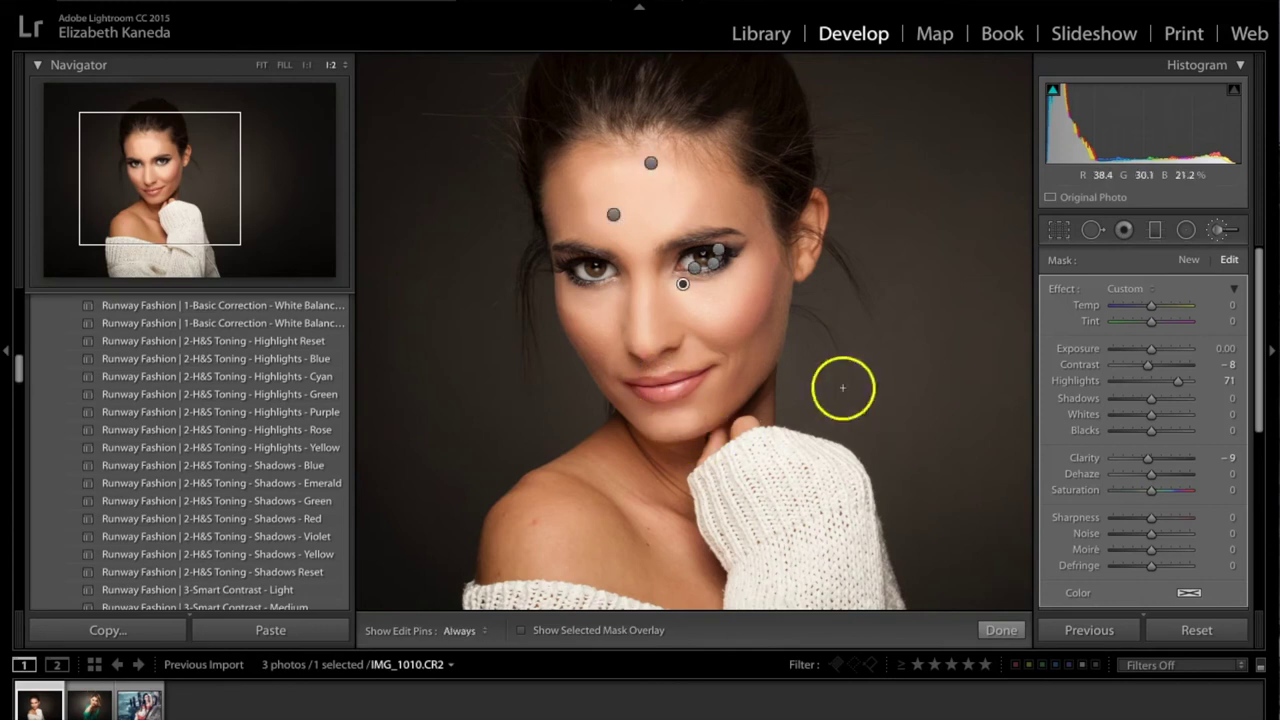
drag(1180, 380, 1175, 382)
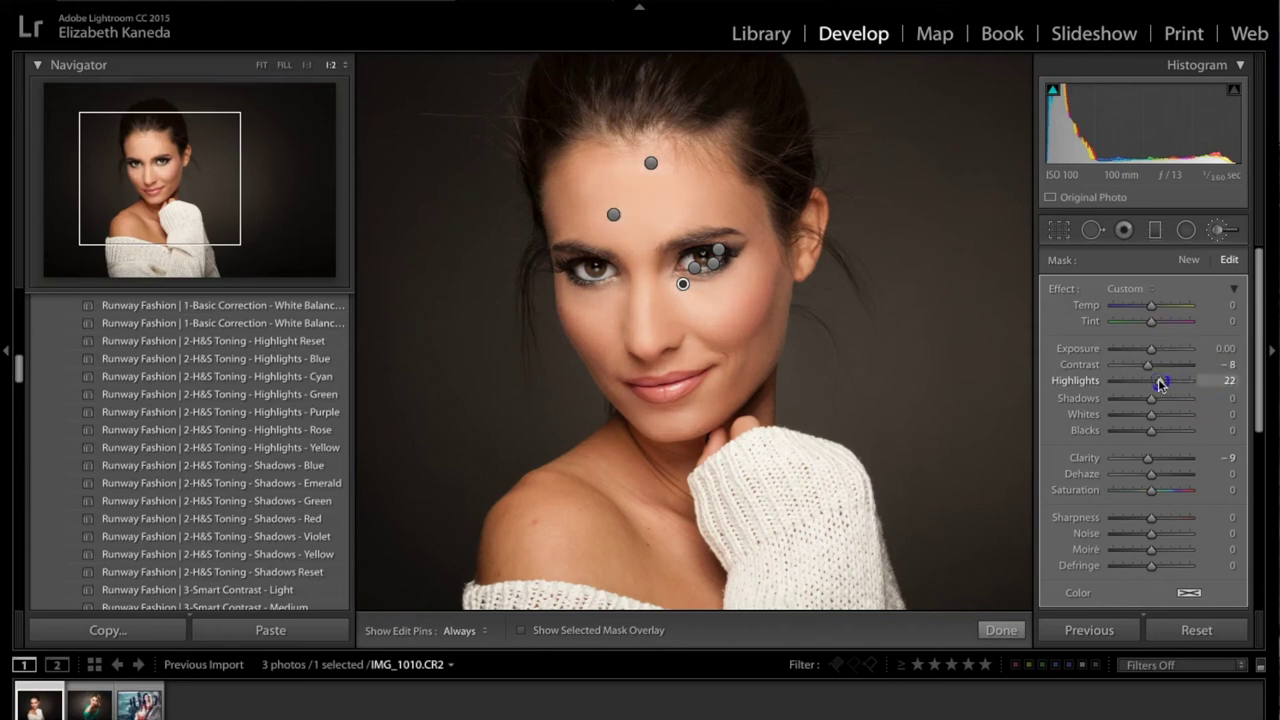
- Start a new adjustment brush mask with the Runway Fashion | Light - Darken Shadows preset
click(1189, 261)
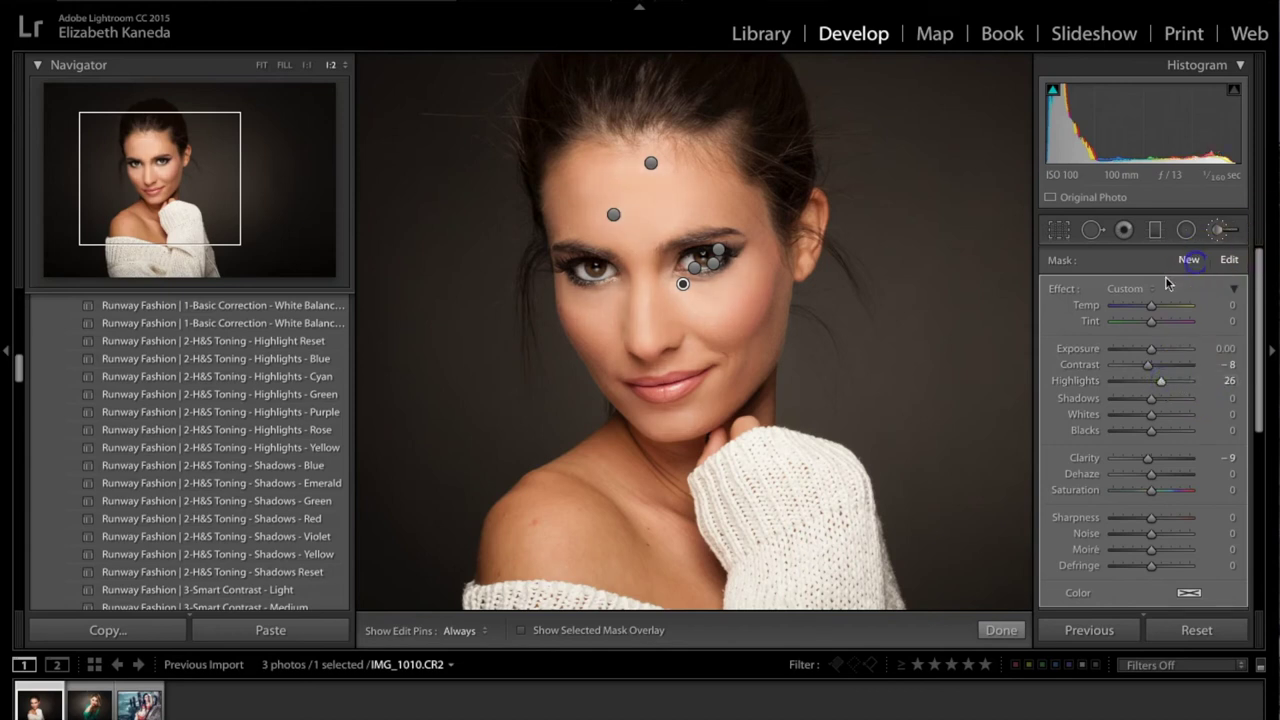
click(1147, 290)
scroll(1143, 288, down, 10)
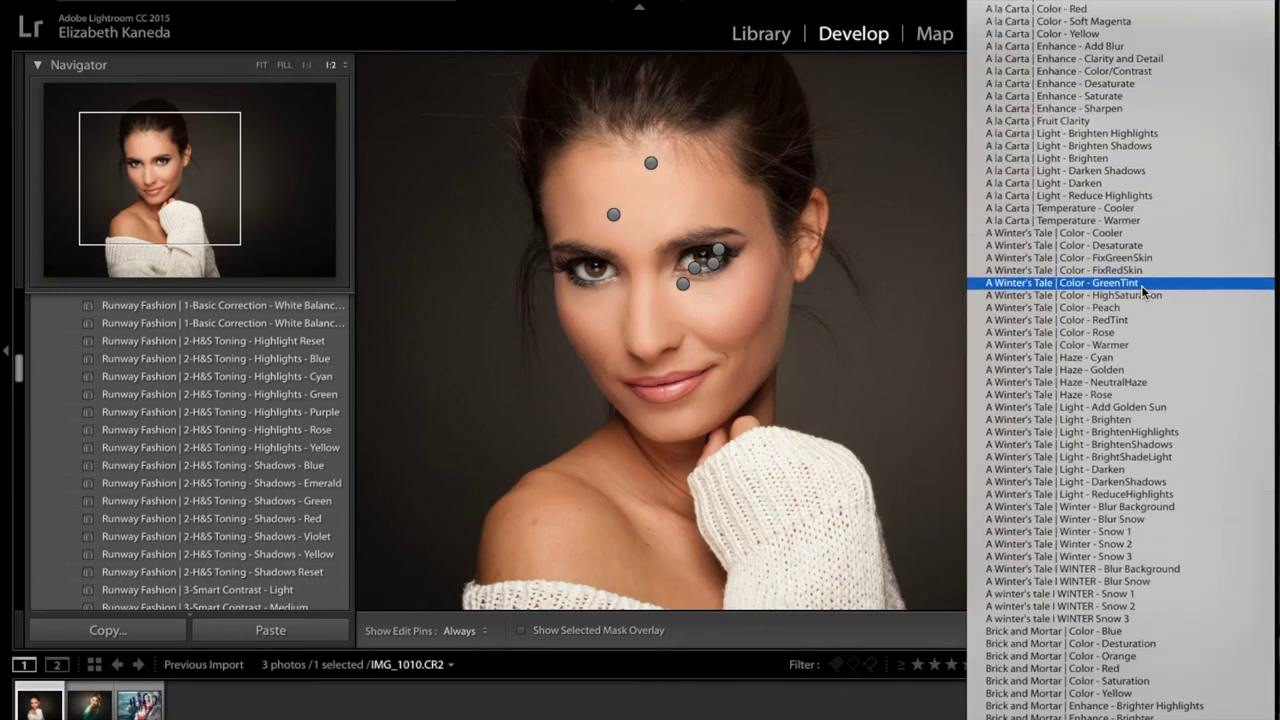
scroll(1143, 290, down, 12)
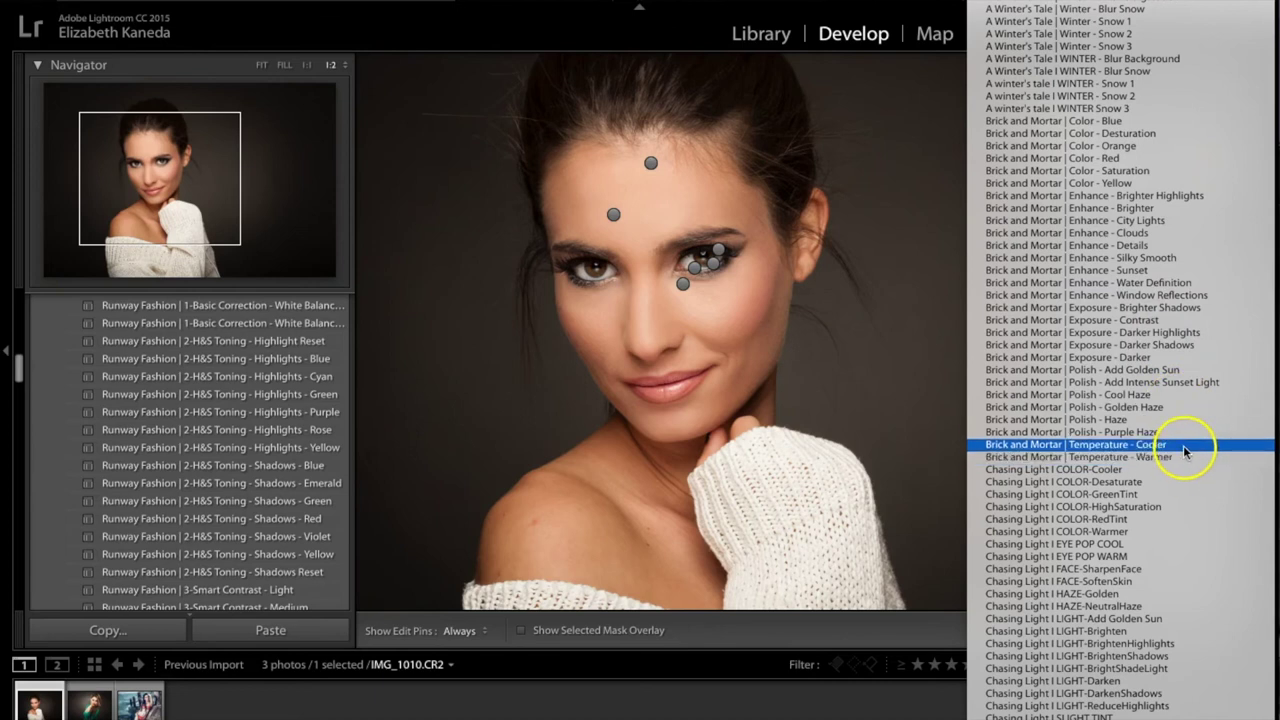
scroll(1197, 369, down, 1)
scroll(1190, 370, up, 4)
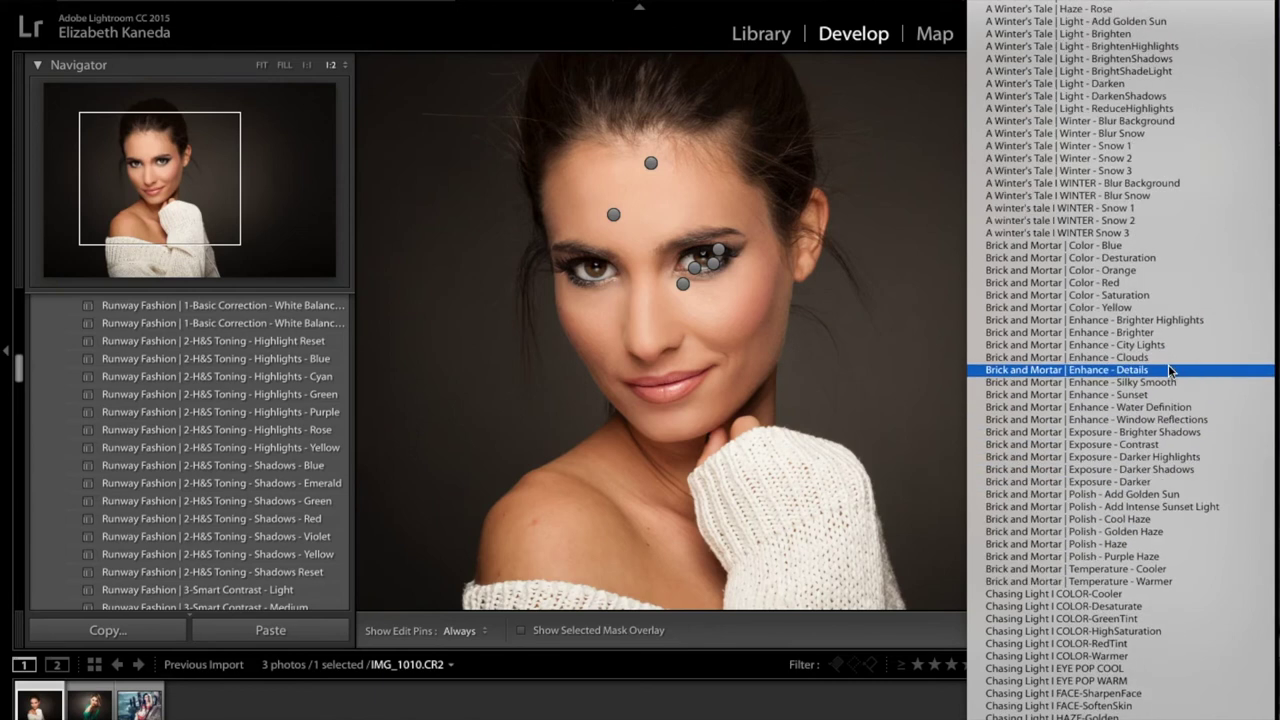
scroll(1171, 371, up, 1)
scroll(1171, 370, down, 20)
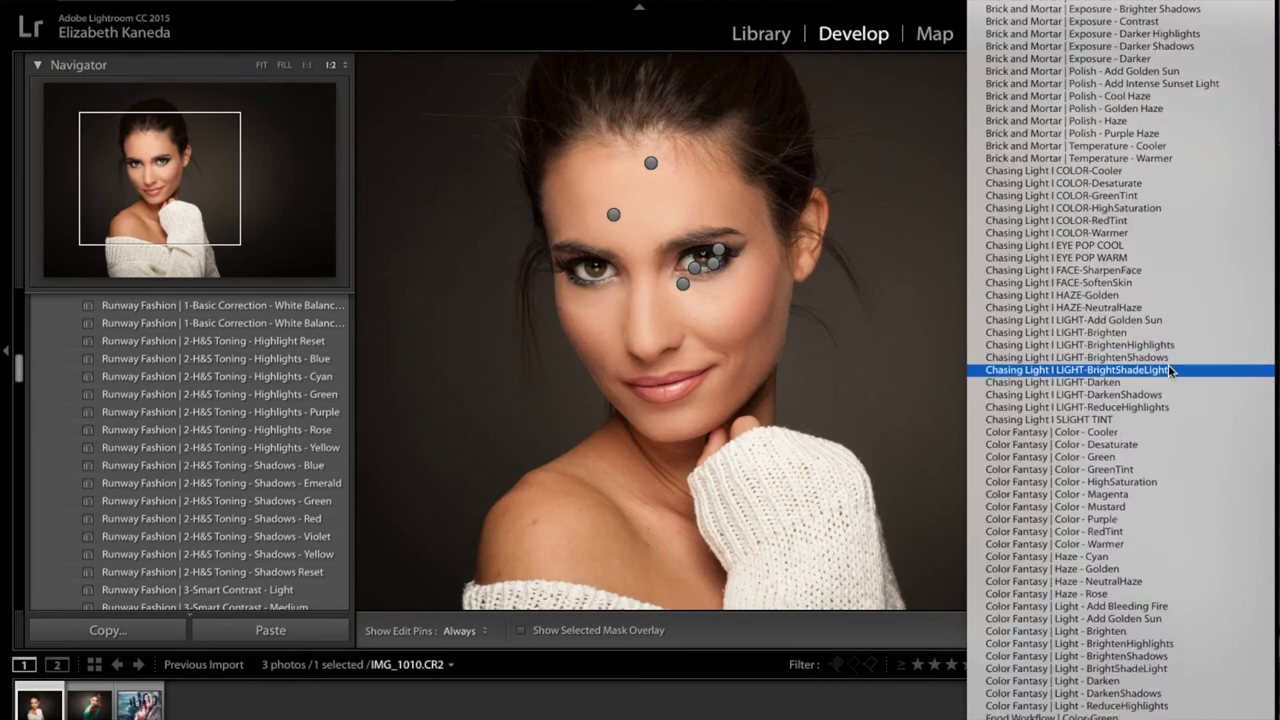
scroll(1168, 370, down, 20)
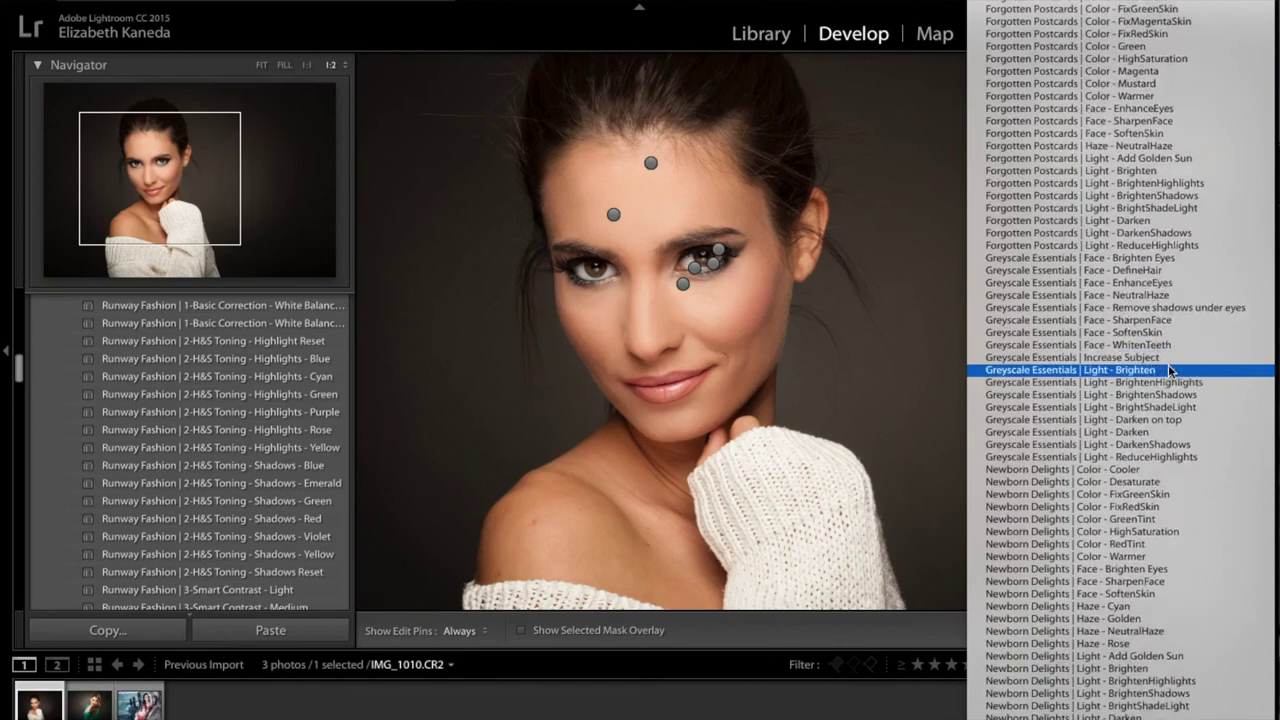
scroll(1171, 370, down, 10)
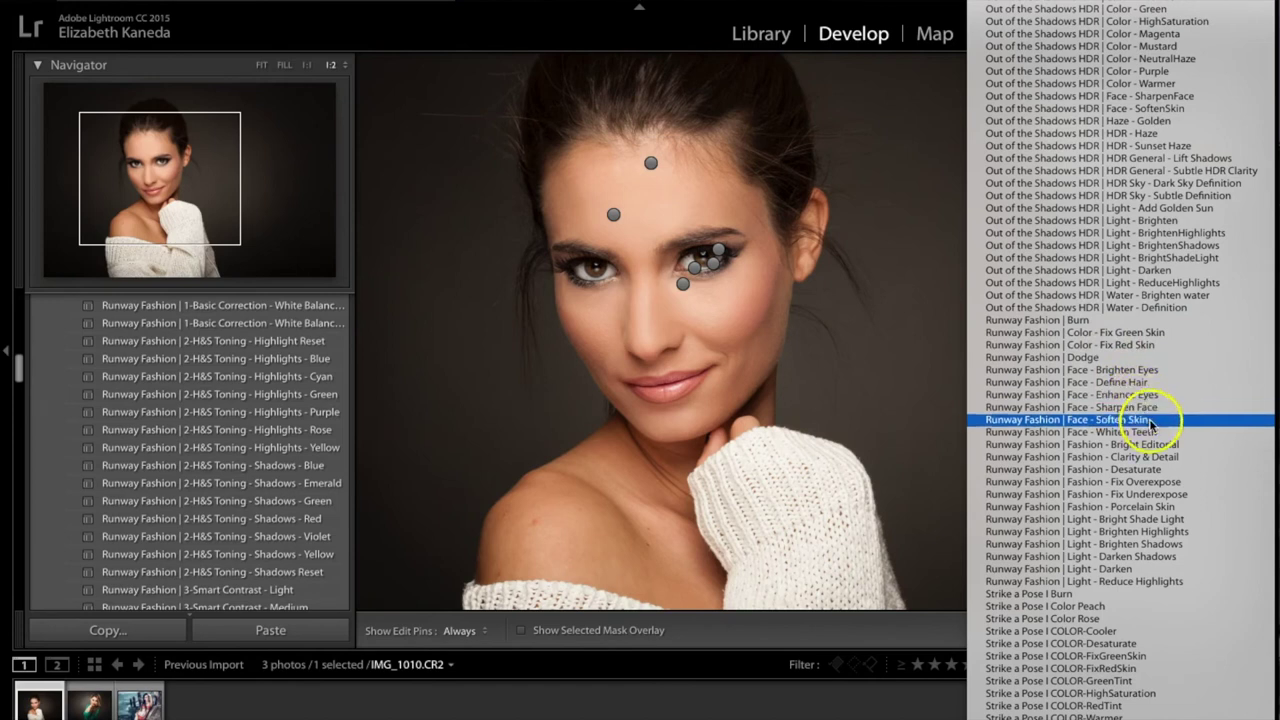
click(1155, 556)
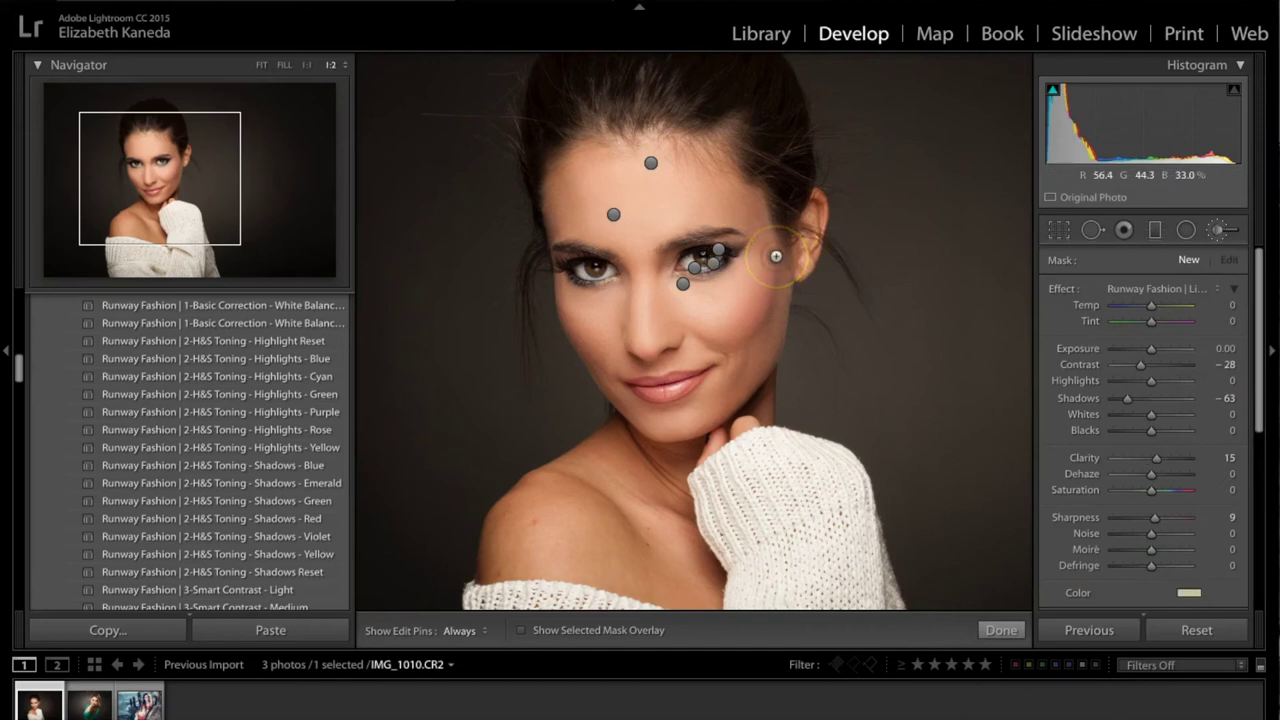
- Paint contour shadows along the upper forehead near the hairline, on both cheeks and along the jaw, with the edit pins hidden while painting
key(h)
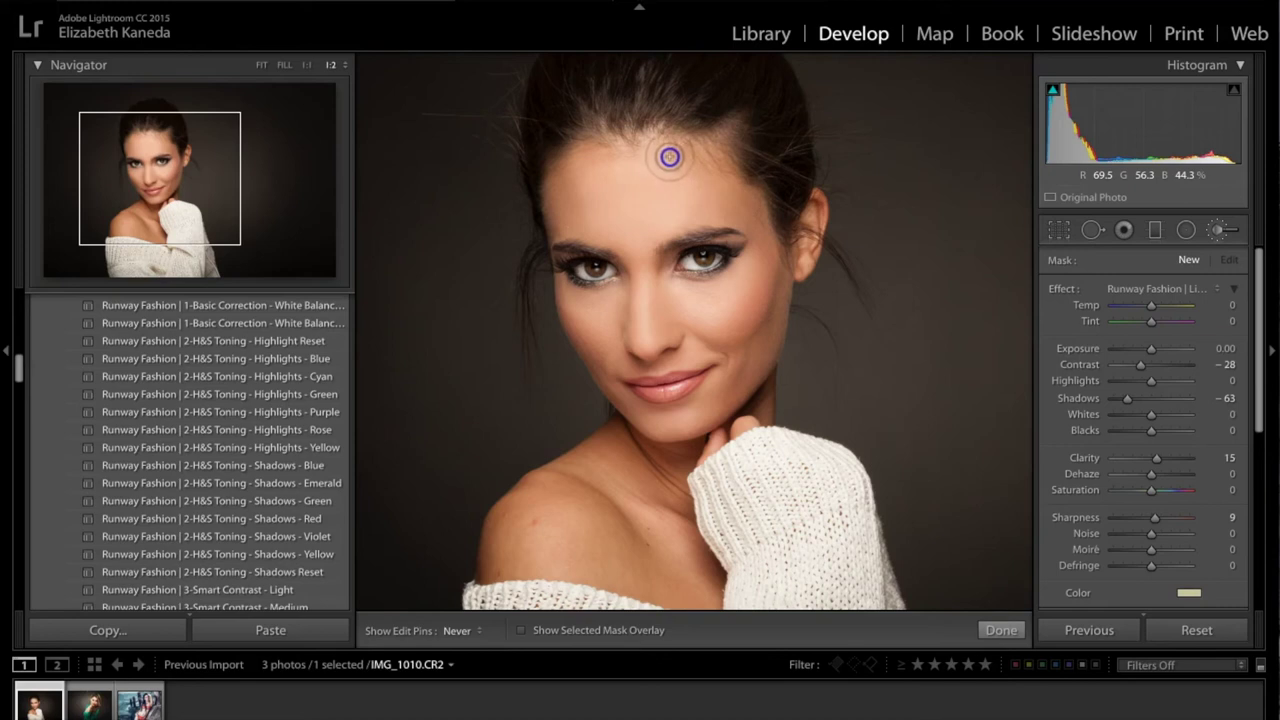
click(687, 146)
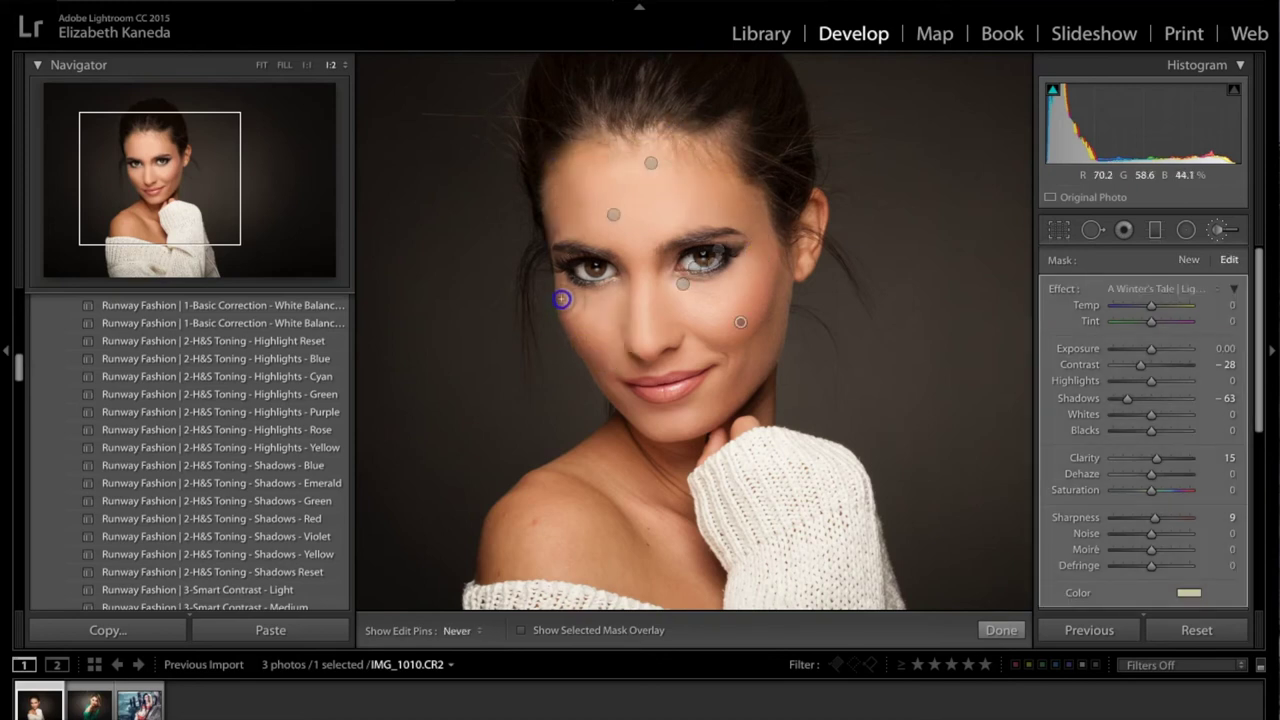
key(h)
key(h)
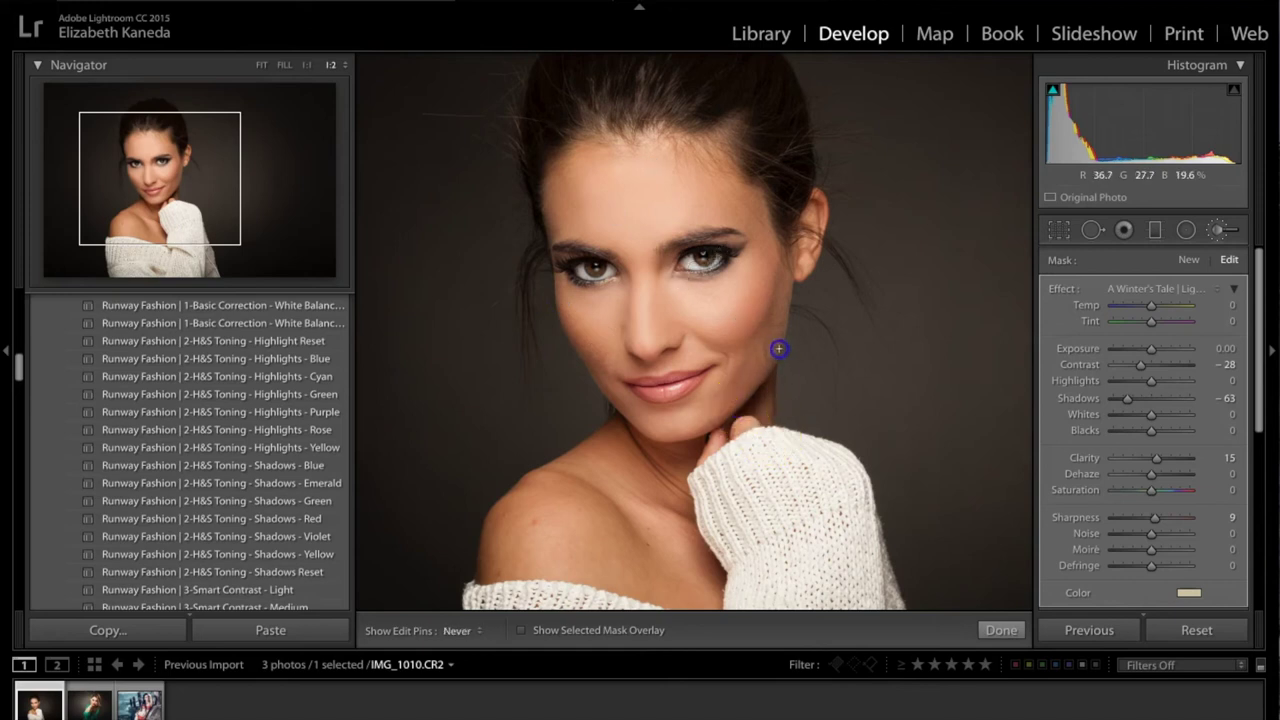
key(h)
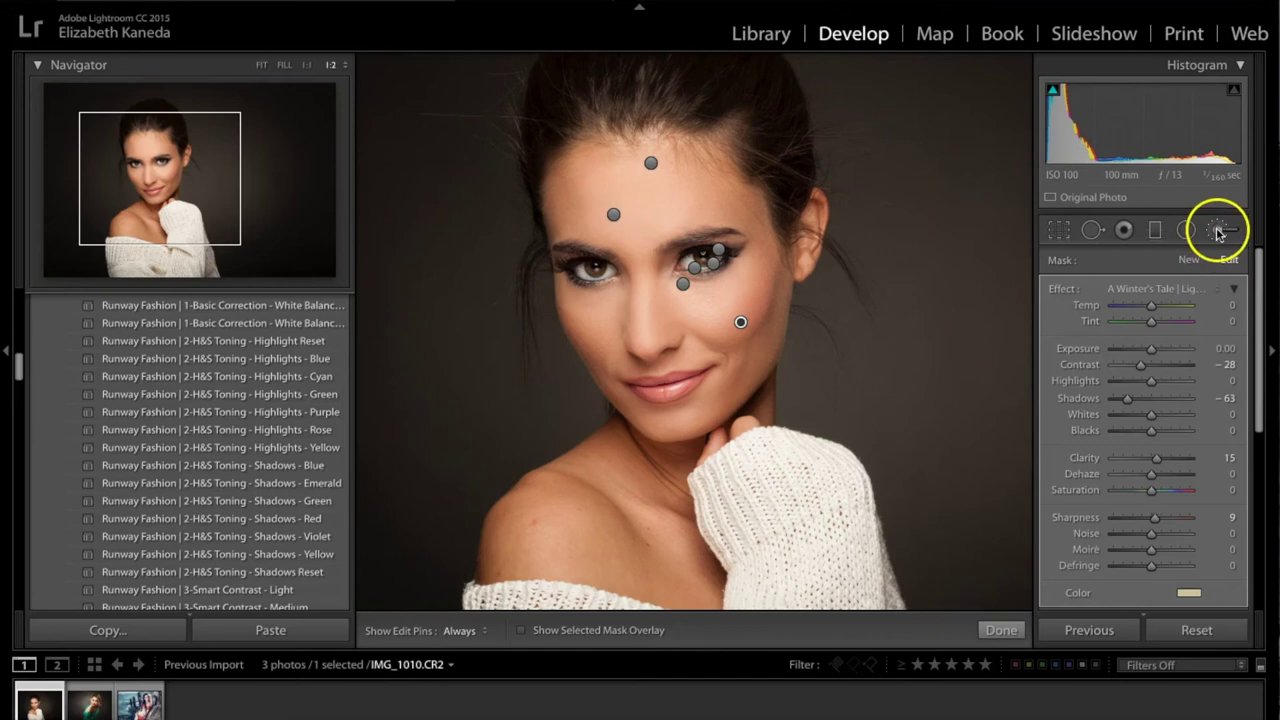
- Deepen the contour mask by setting its Shadows to -73 and Exposure to -0.48, and close the adjustment brush
click(1128, 400)
drag(1178, 390, 1251, 390)
drag(1128, 414, 1125, 413)
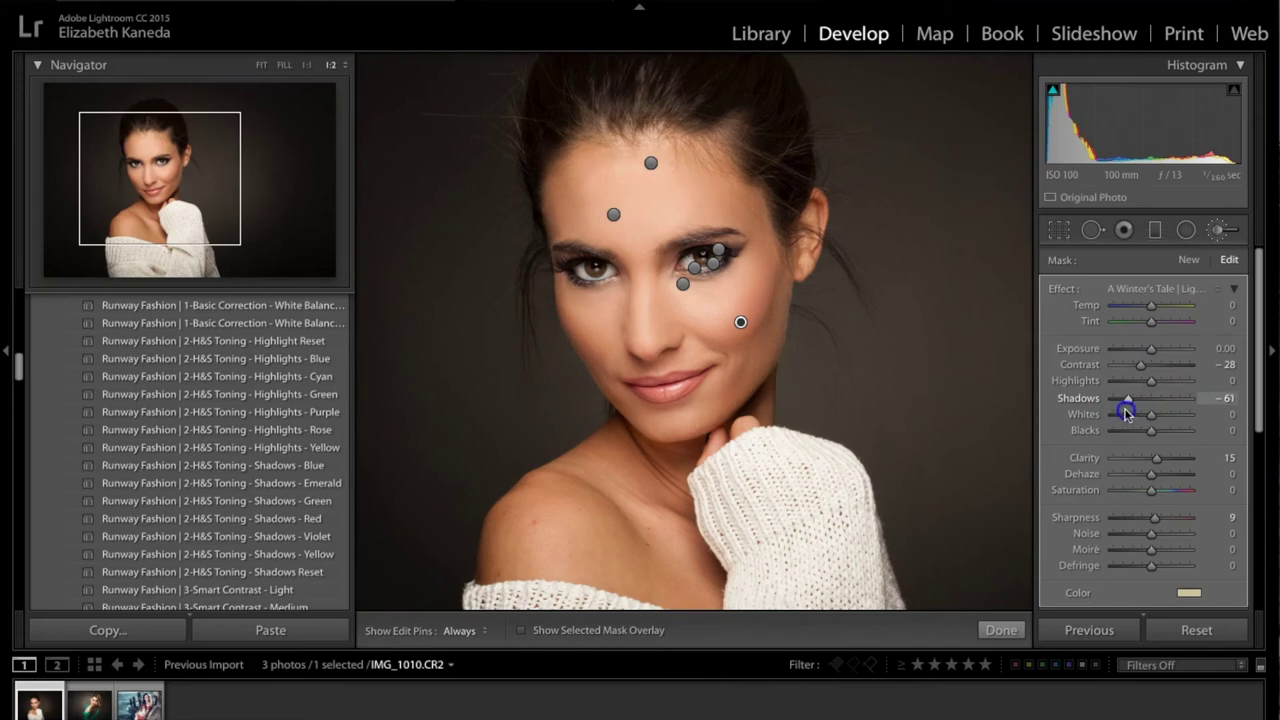
drag(1150, 352, 1147, 356)
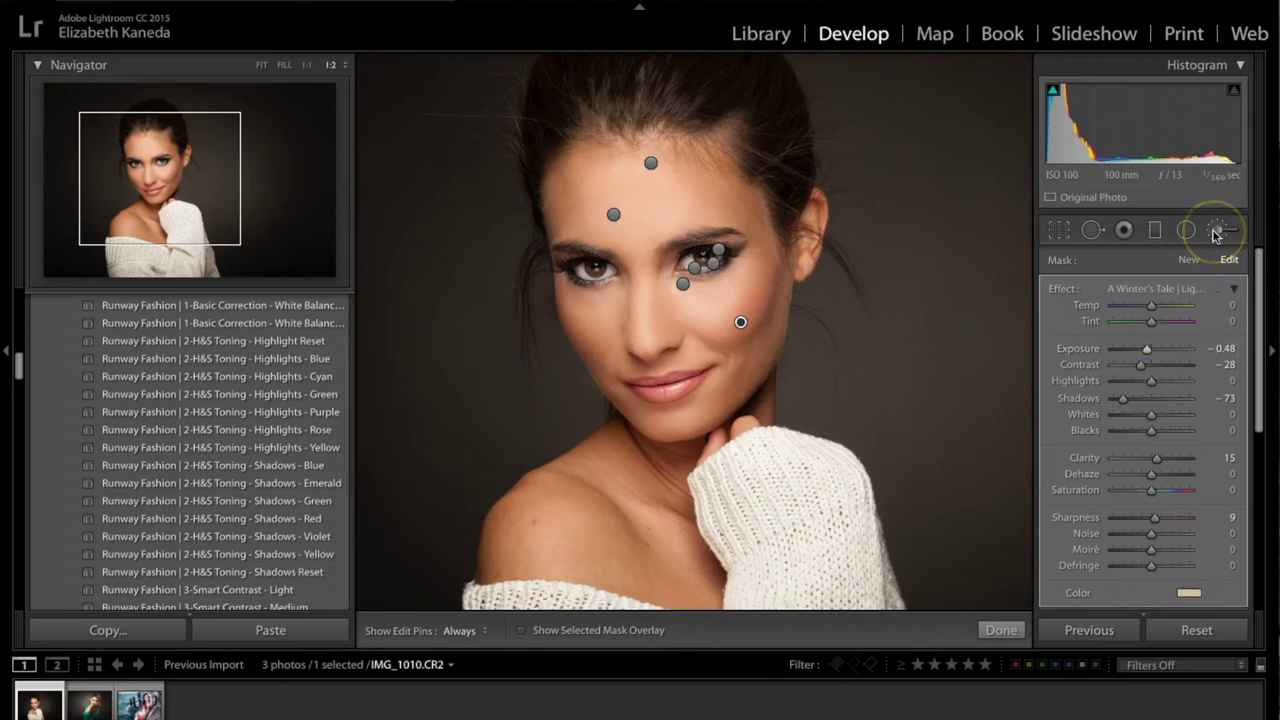
click(1216, 233)
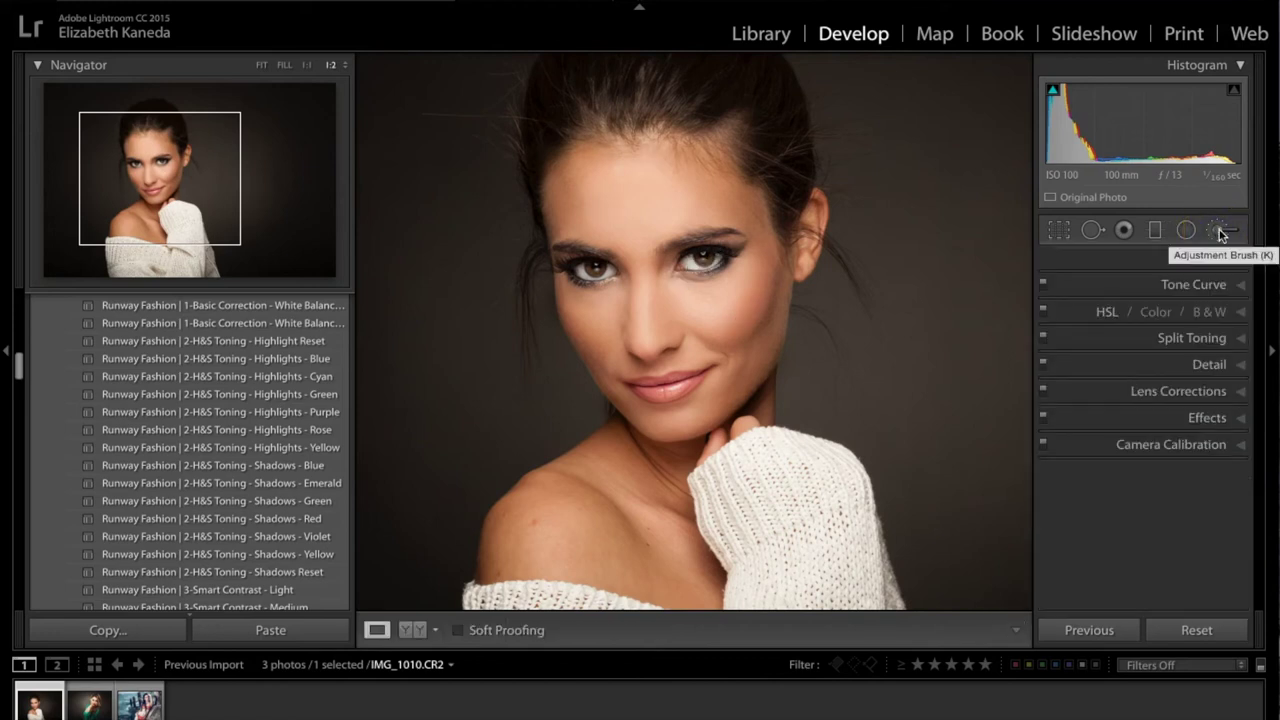
- Set up a new adjustment brush with the Runway Fashion | Light - Darken preset and Exposure at -1.71
click(1216, 233)
click(1119, 340)
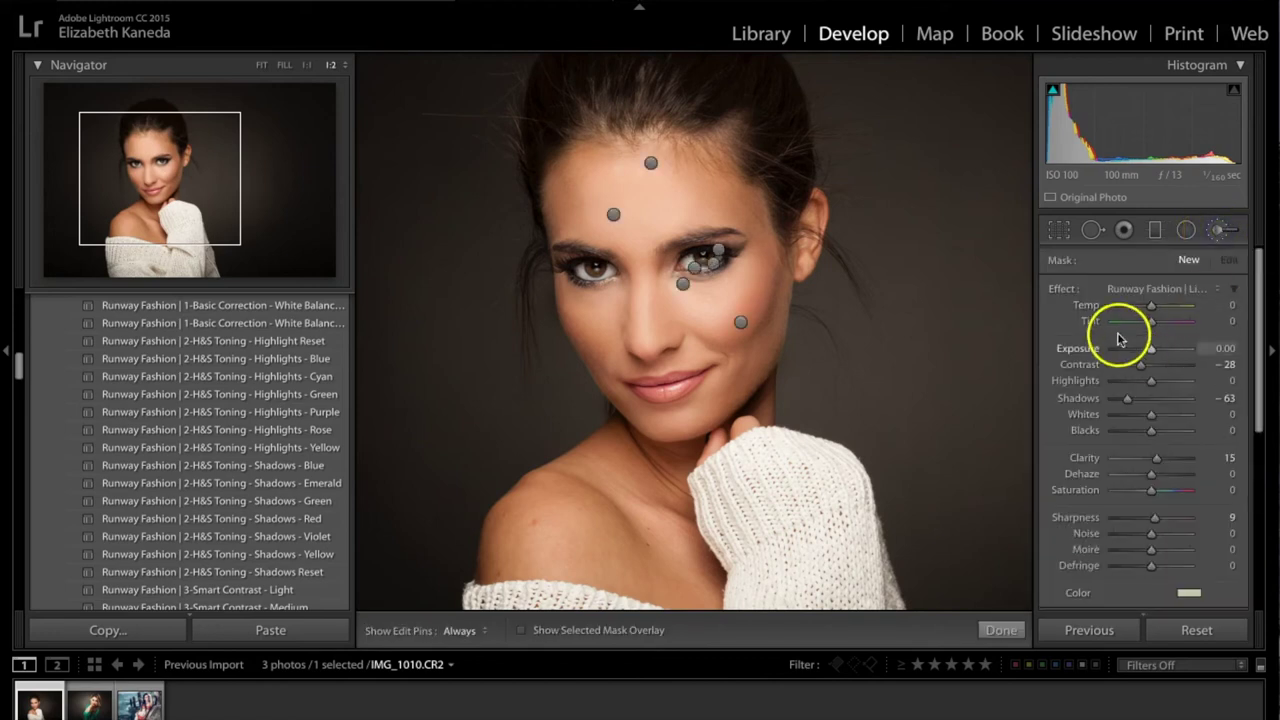
click(1165, 288)
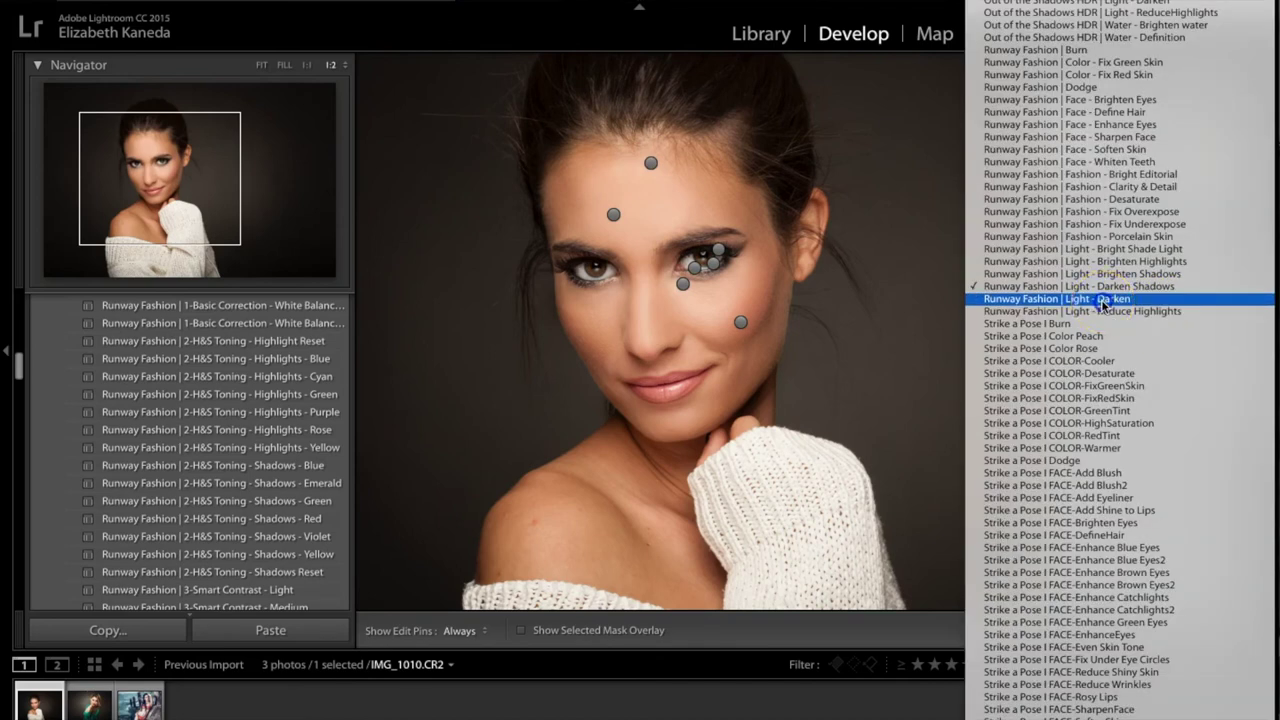
drag(1105, 304, 1105, 304)
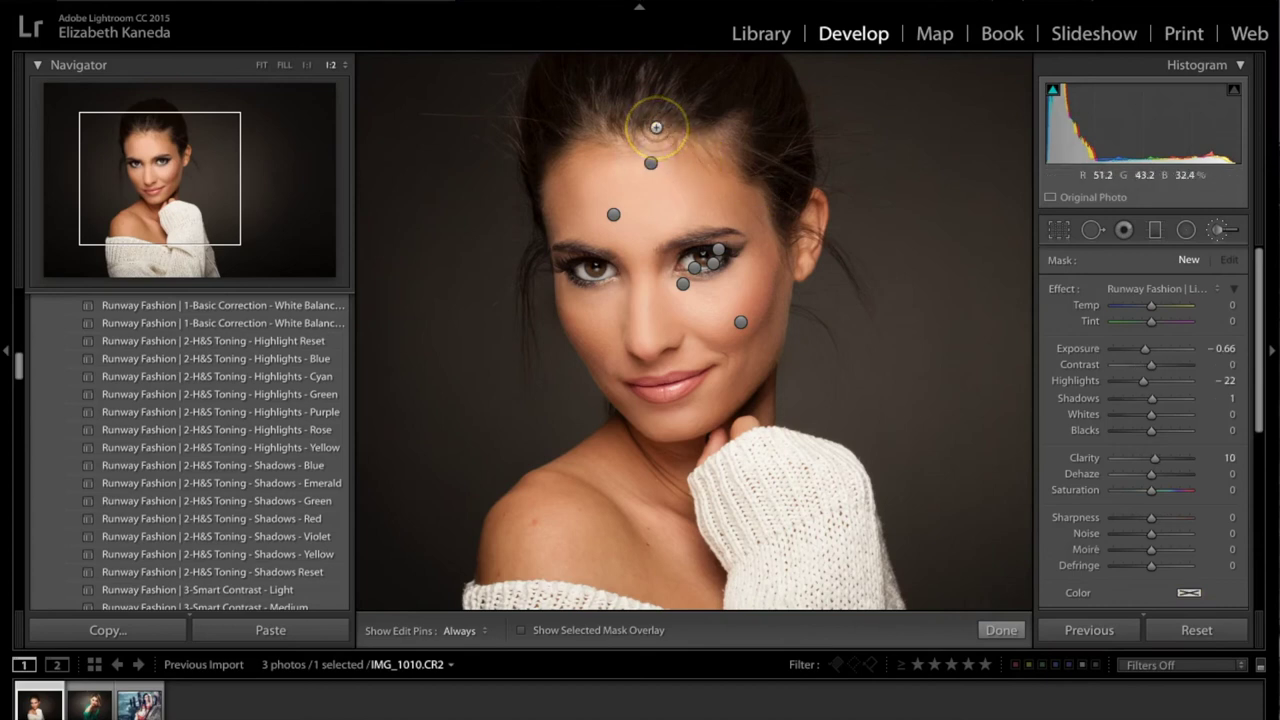
click(1147, 350)
drag(1140, 352, 1135, 350)
- Paint over the hair above the forehead and set the mask's Exposure to -2.32, Highlights to -44 and Shadows to -58
key(h)
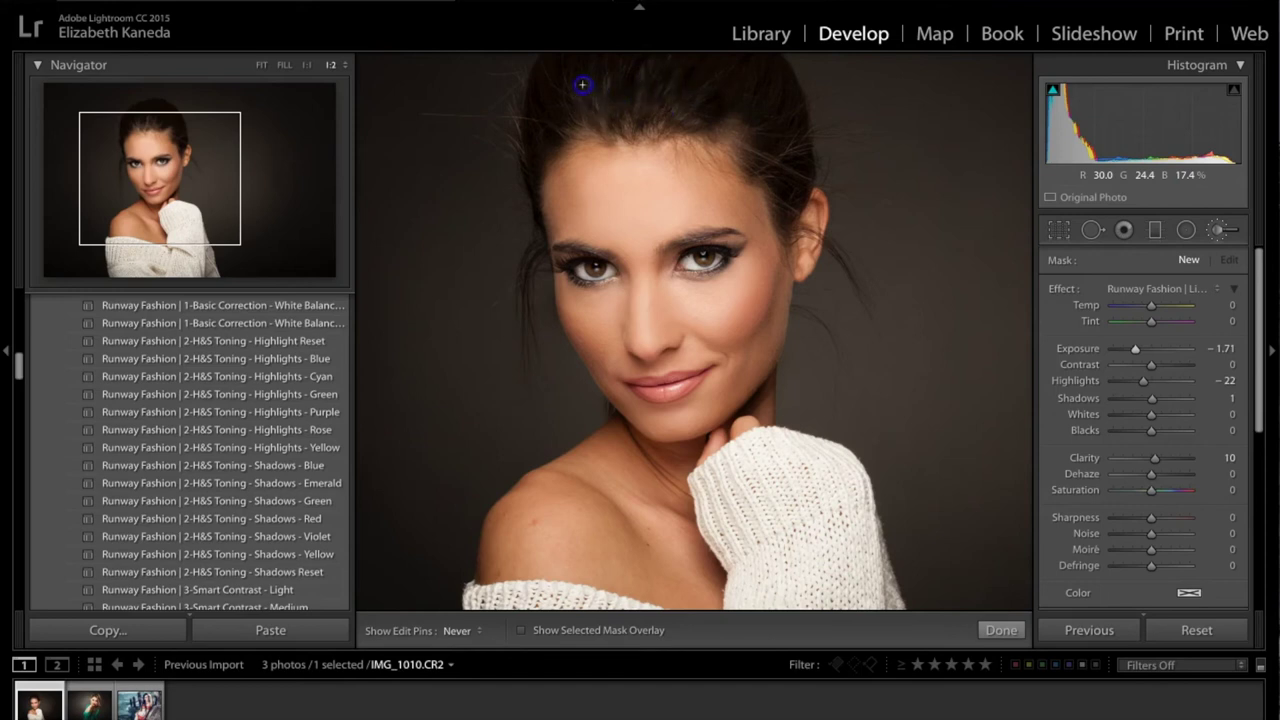
click(614, 108)
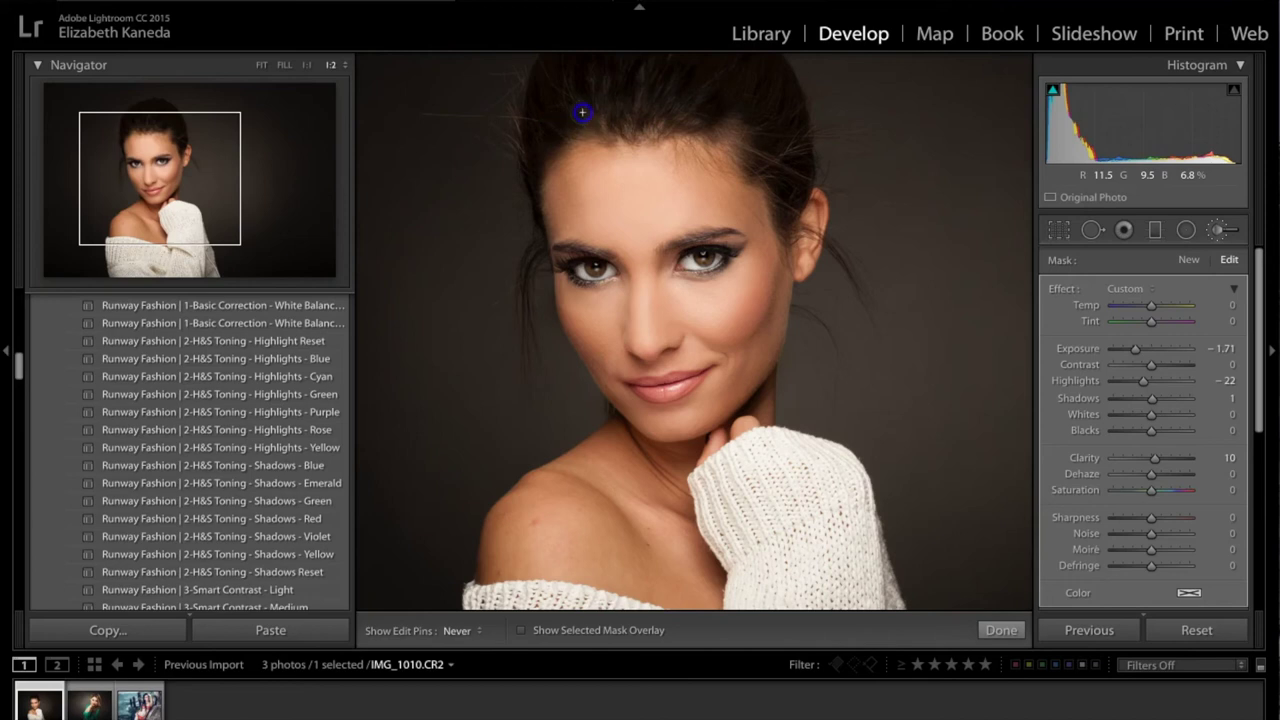
key(h)
drag(1152, 398, 1129, 356)
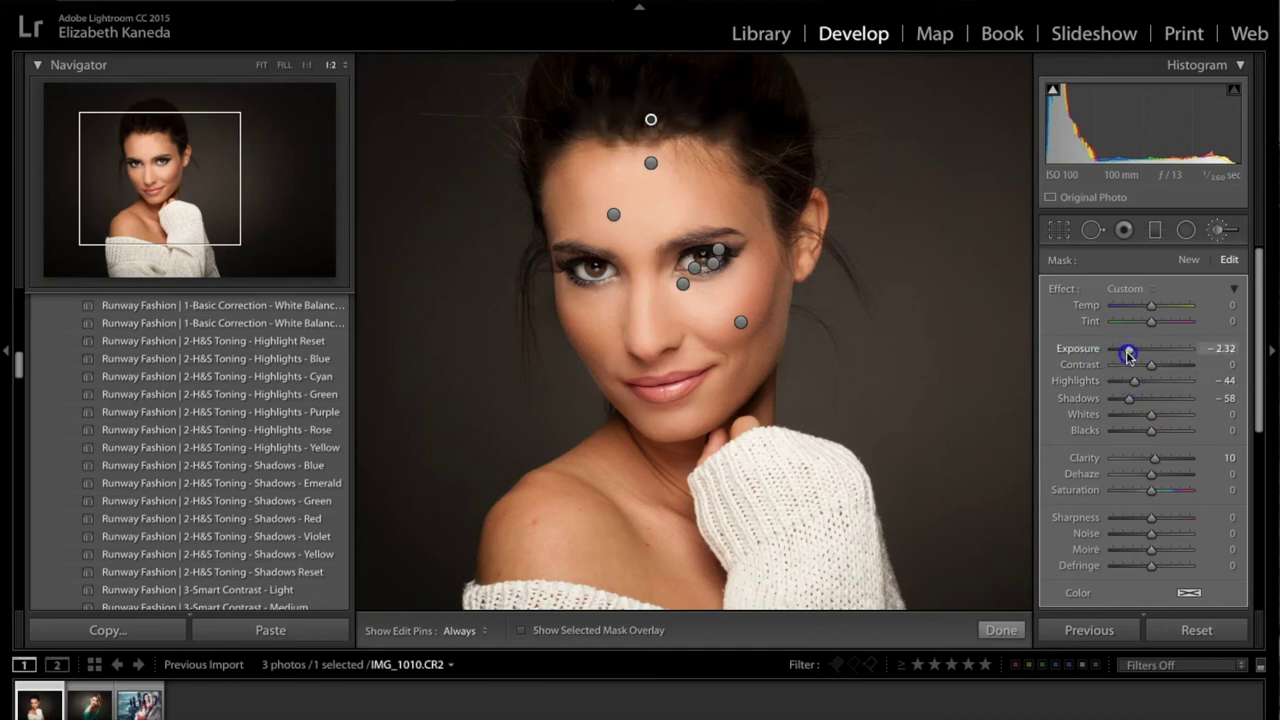
click(1218, 230)
- Compare the portrait before and after the retouching side by side, with the face centred in both views
click(413, 630)
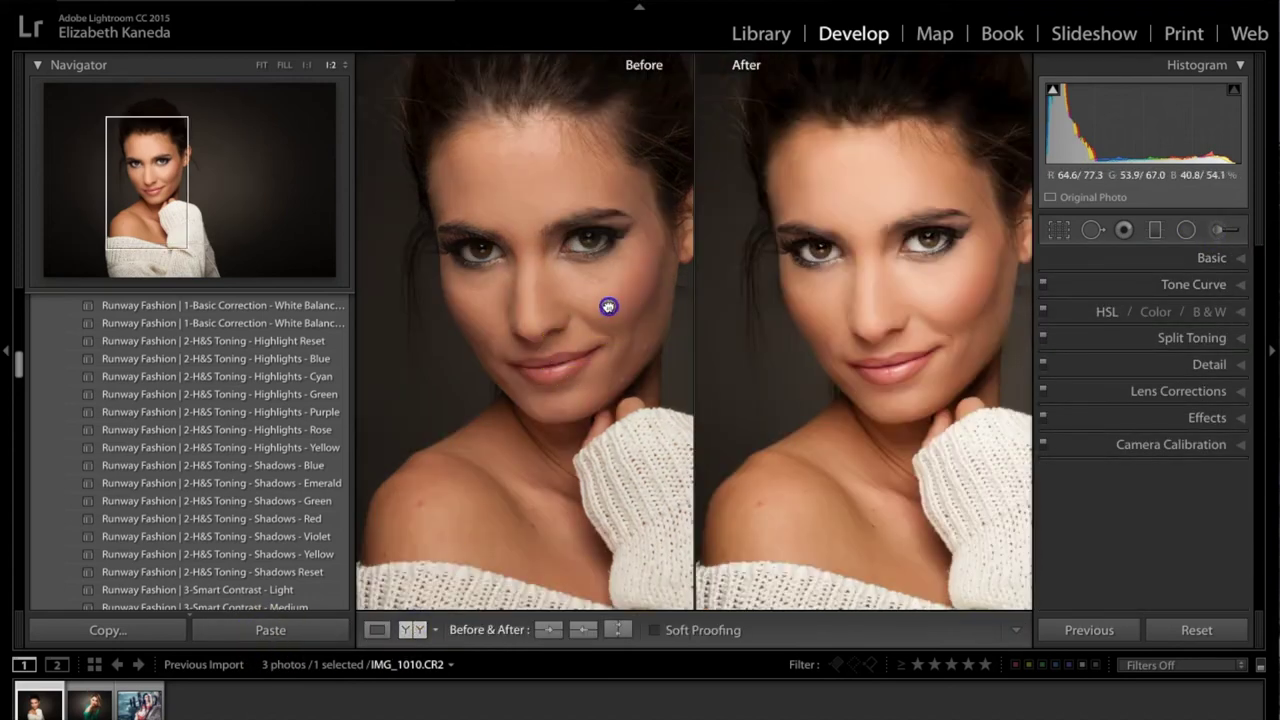
drag(608, 307, 571, 331)
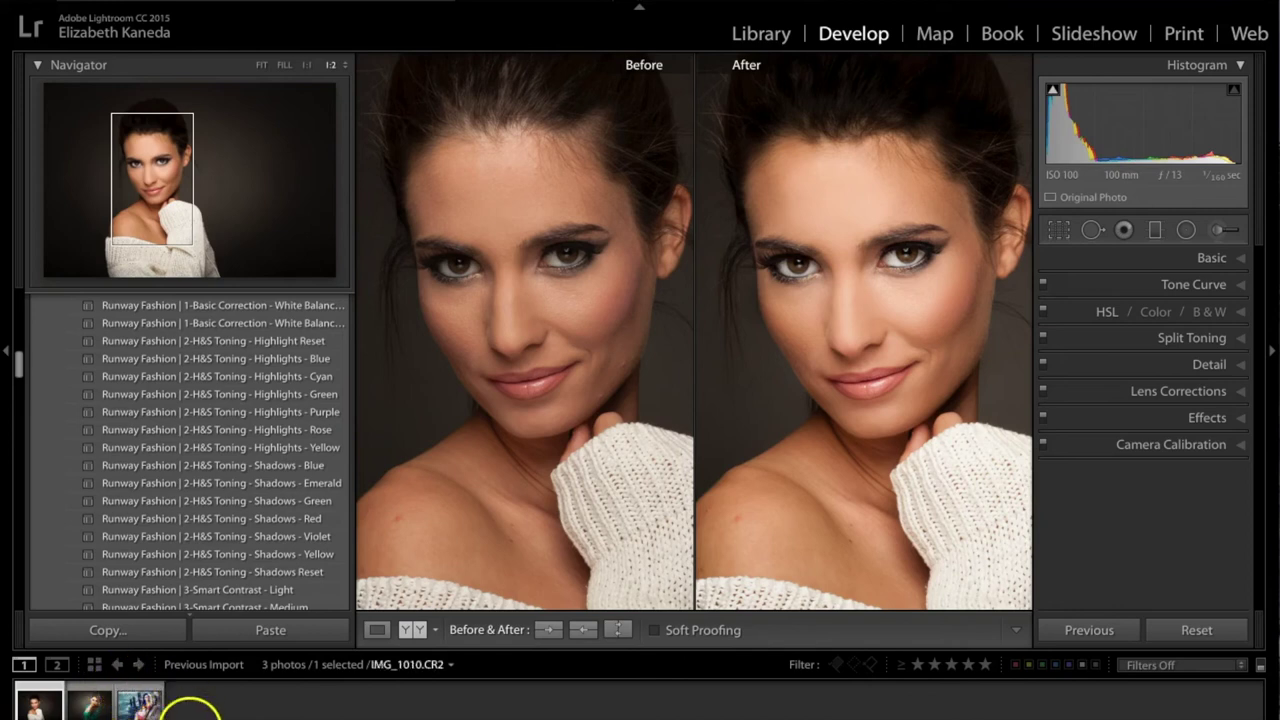
- Open the third photo, the woman in the coral bikini, in single-image view fitted to the screen
click(146, 710)
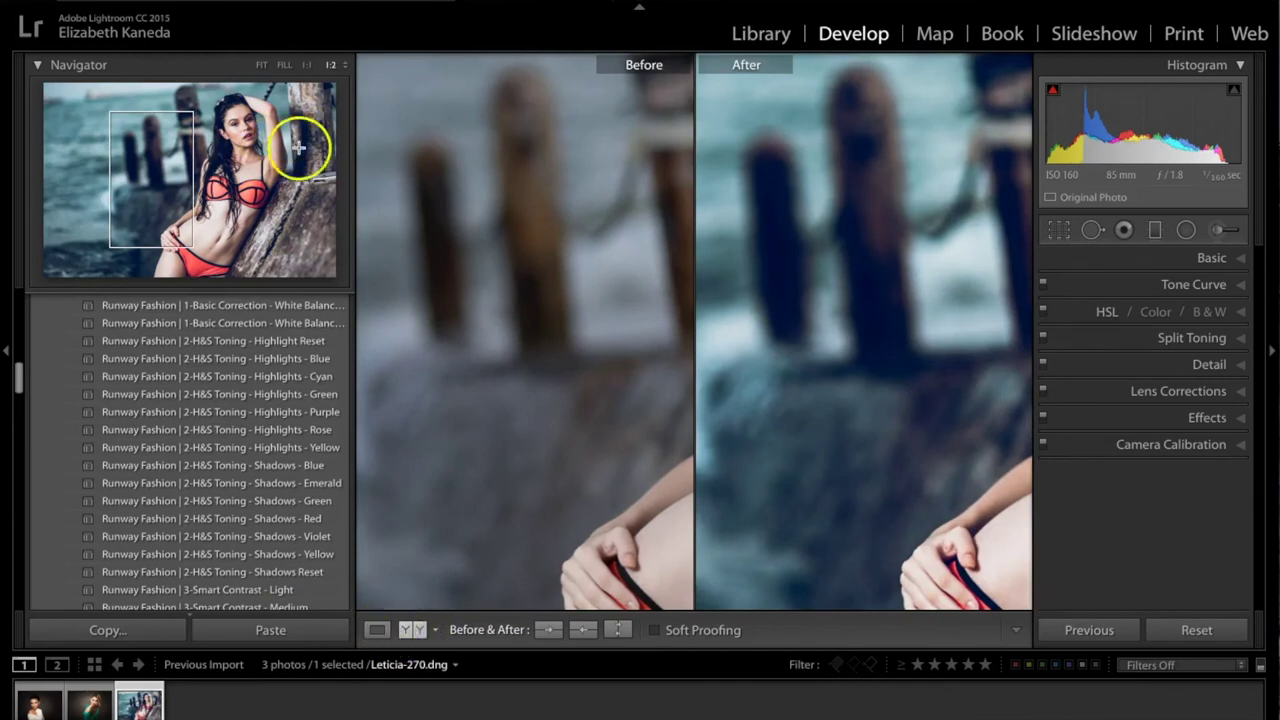
click(377, 630)
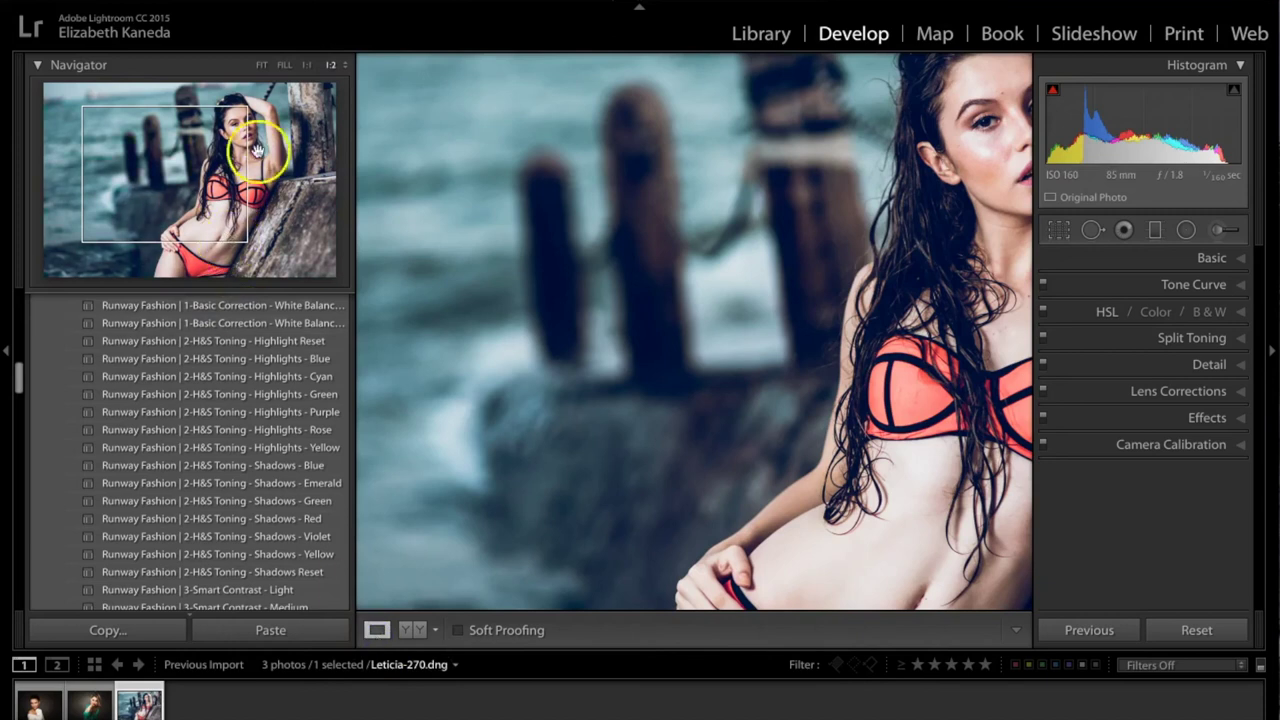
click(262, 65)
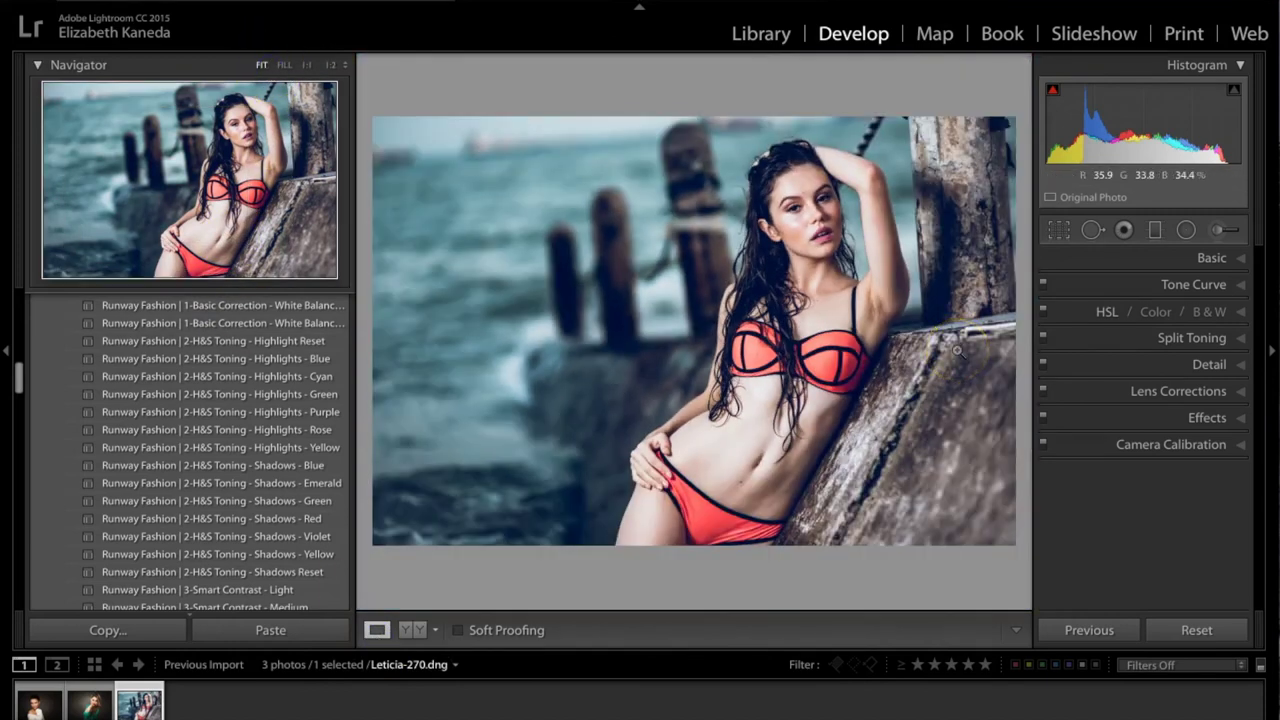
- Set up an adjustment brush for the bikini photo with the Runway Fashion | Face - Soften Skin preset
click(1216, 232)
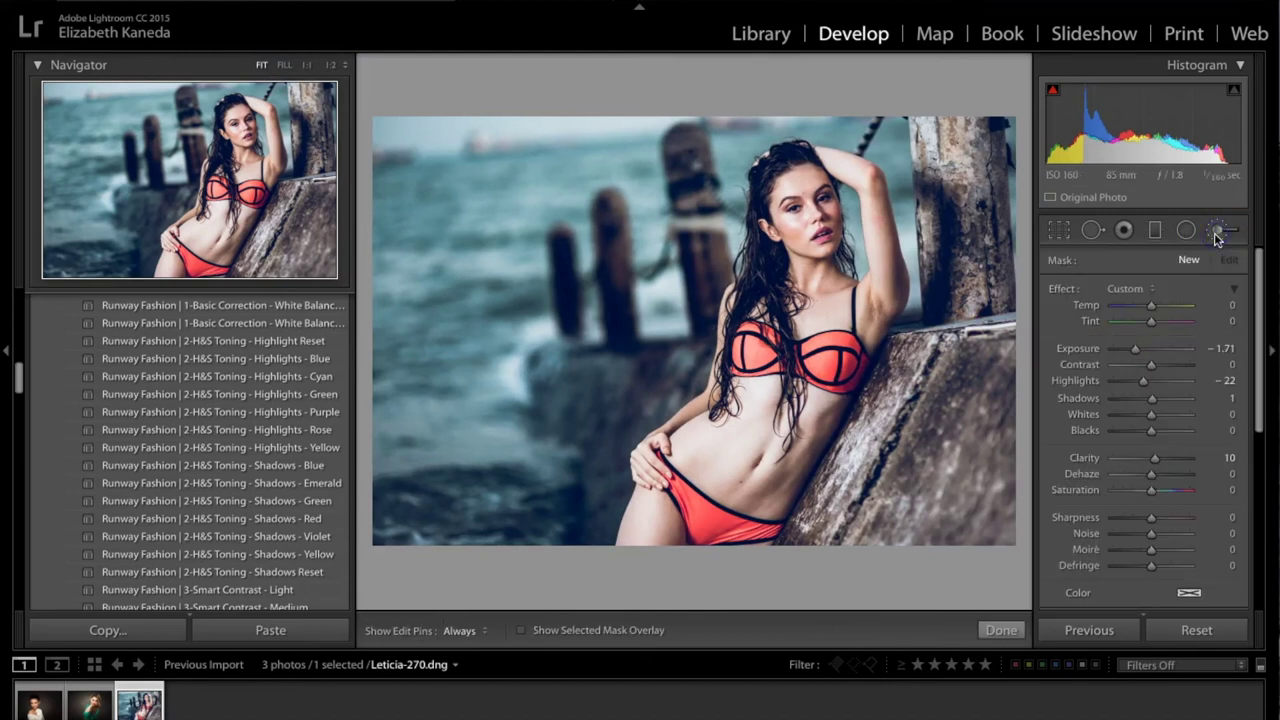
click(1135, 288)
scroll(1135, 288, down, 15)
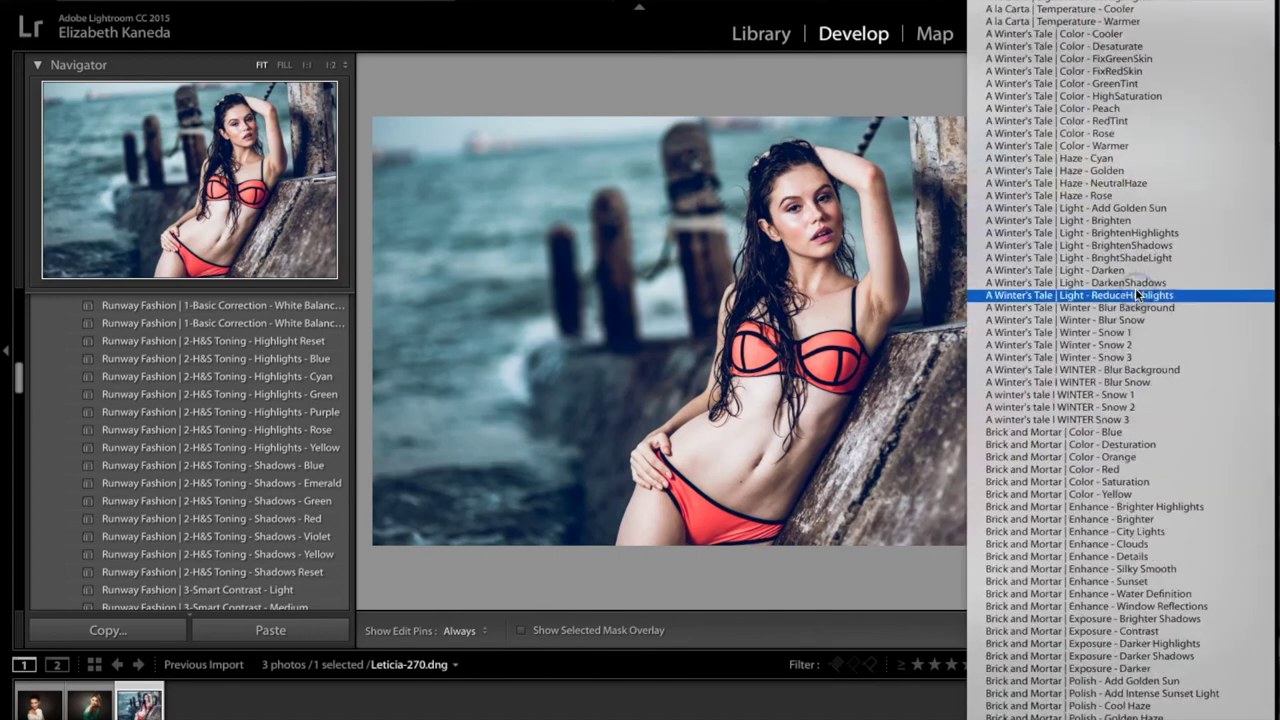
scroll(1135, 288, down, 20)
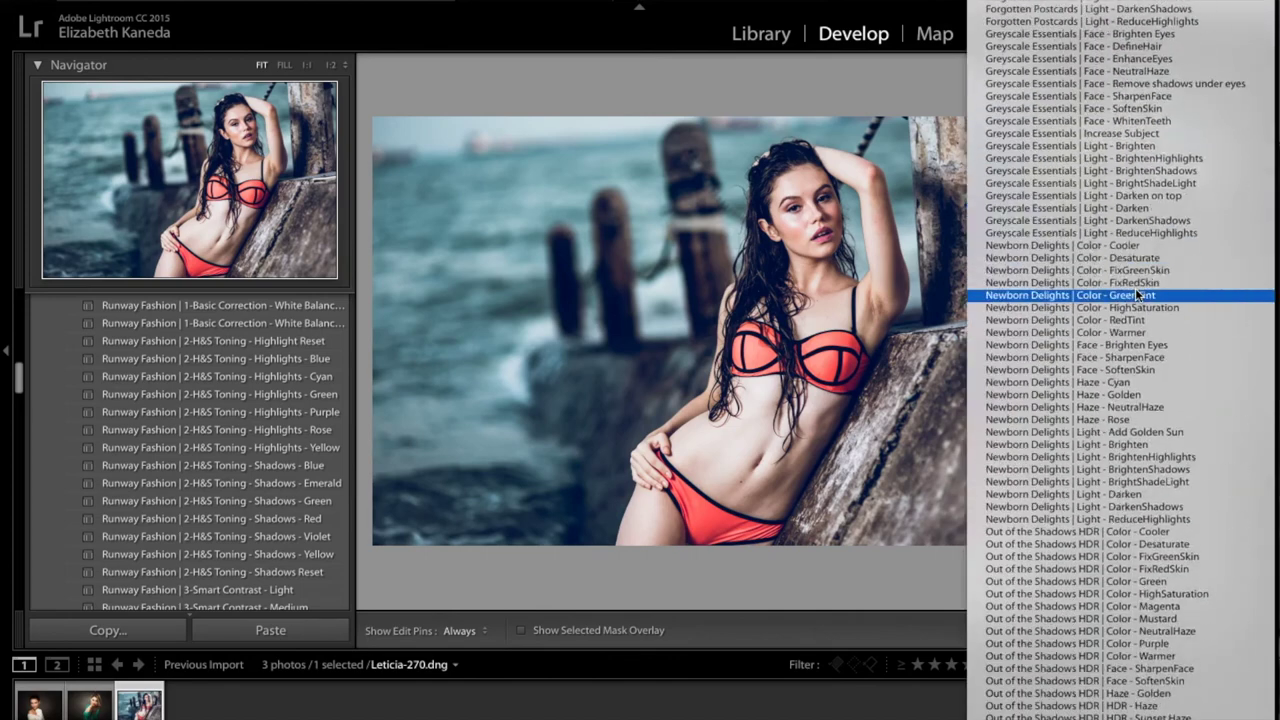
scroll(1135, 288, down, 3)
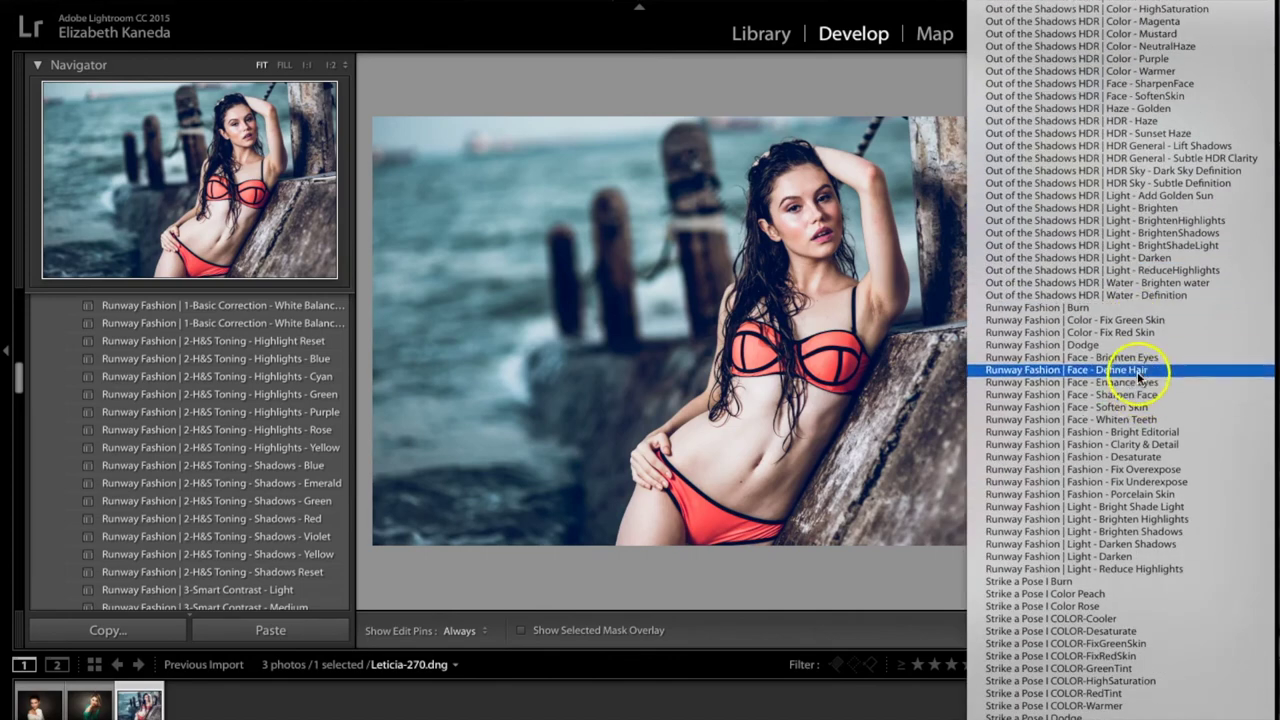
click(1146, 410)
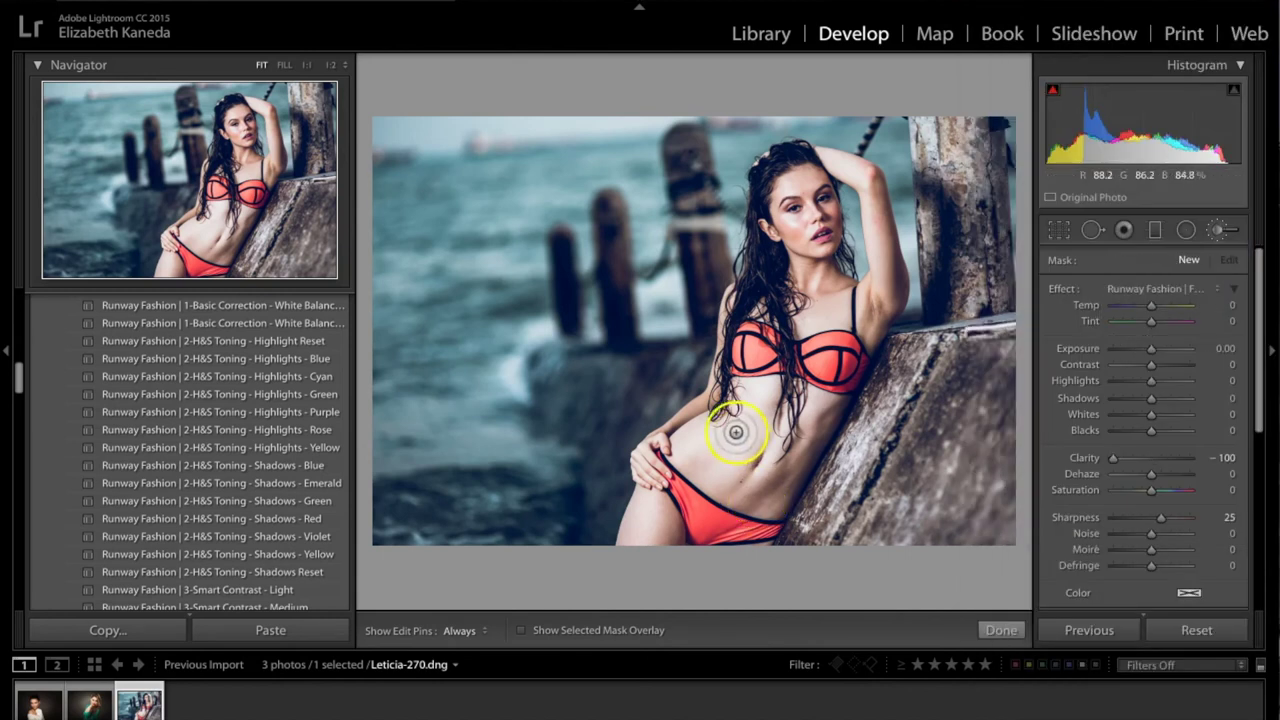
- Paint the skin softening over the model's thigh, stomach, chest and raised arm, with the edit pins hidden while painting
key(h)
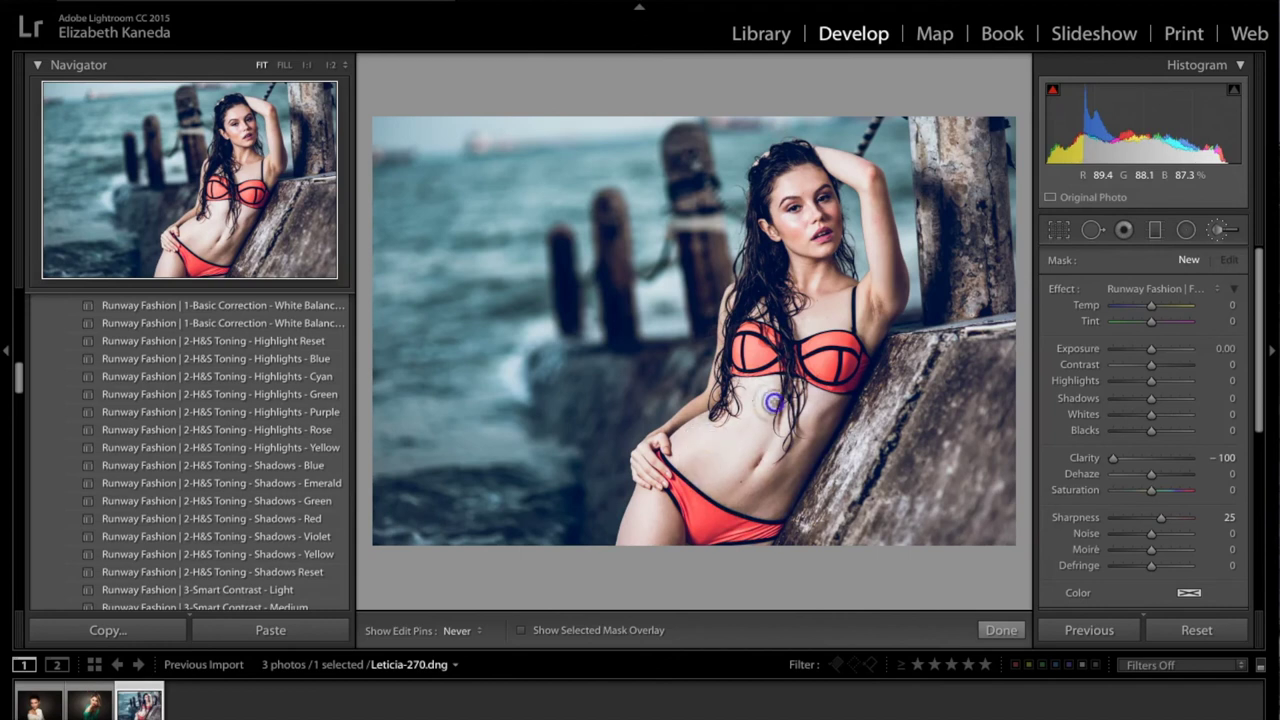
click(647, 527)
click(642, 526)
mouse_move(642, 526)
mouse_down()
mouse_move(801, 355)
mouse_move(822, 304)
mouse_up()
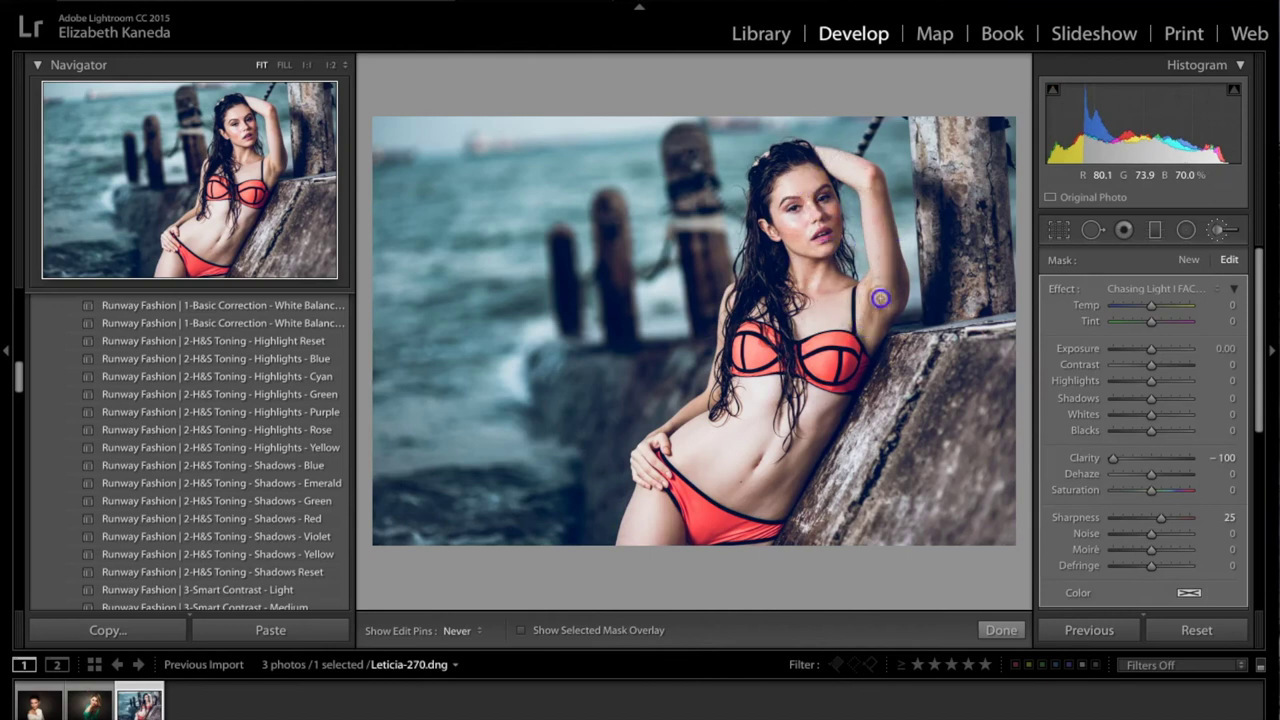
key(h)
key(h)
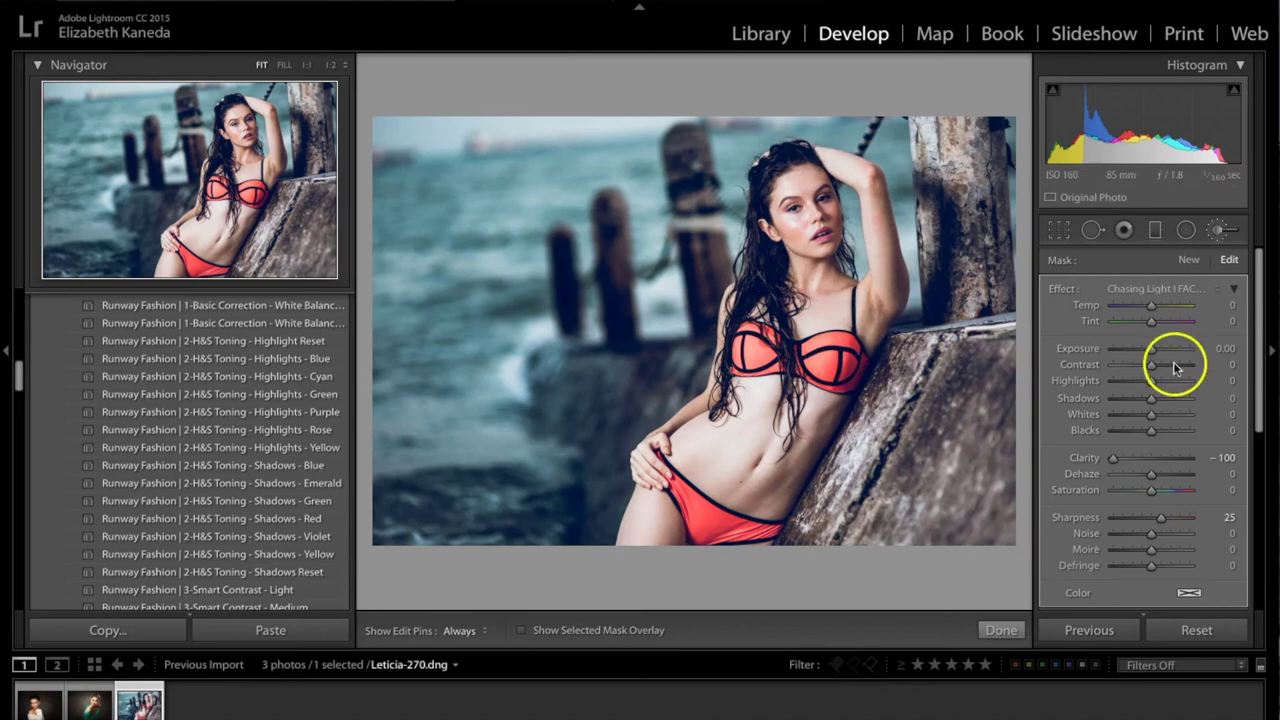
- Start a new brush adjustment with the Runway Fashion | Fashion - Porcelain Skin preset, with the model's face and upper body enlarged
click(1190, 260)
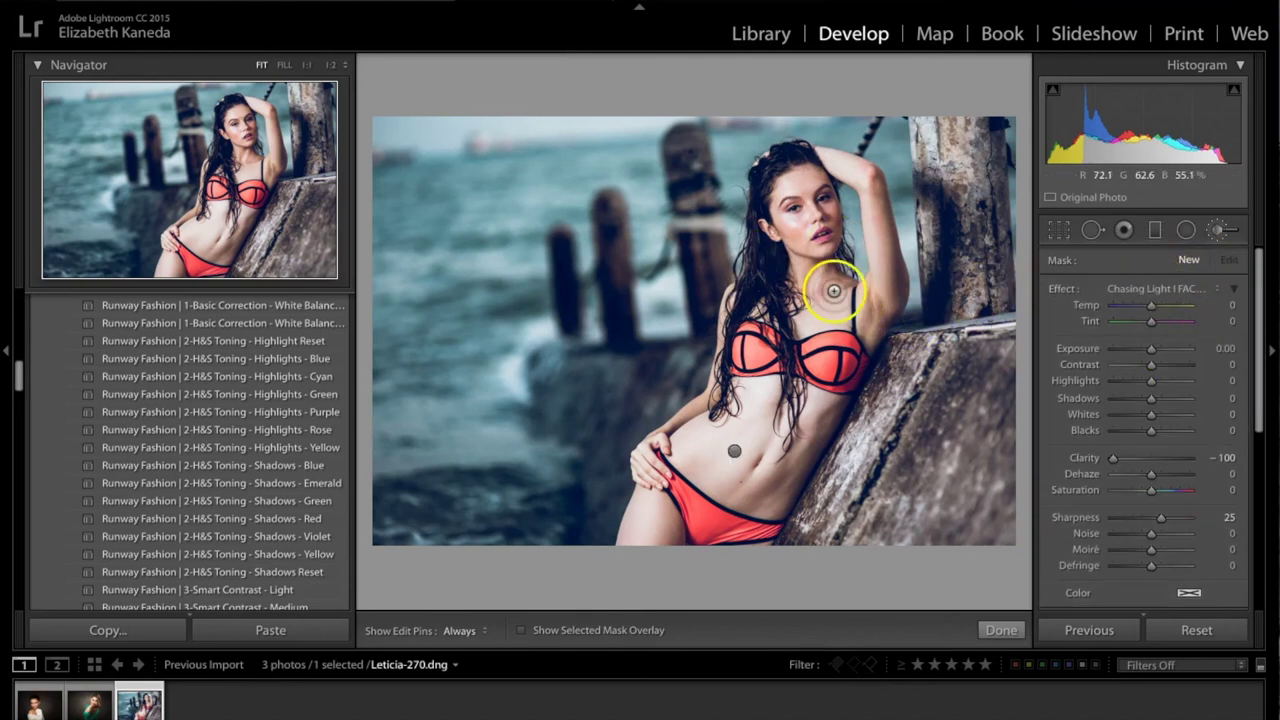
key(z)
key(super+=)
key(super+=)
key(super+=)
key(super+=)
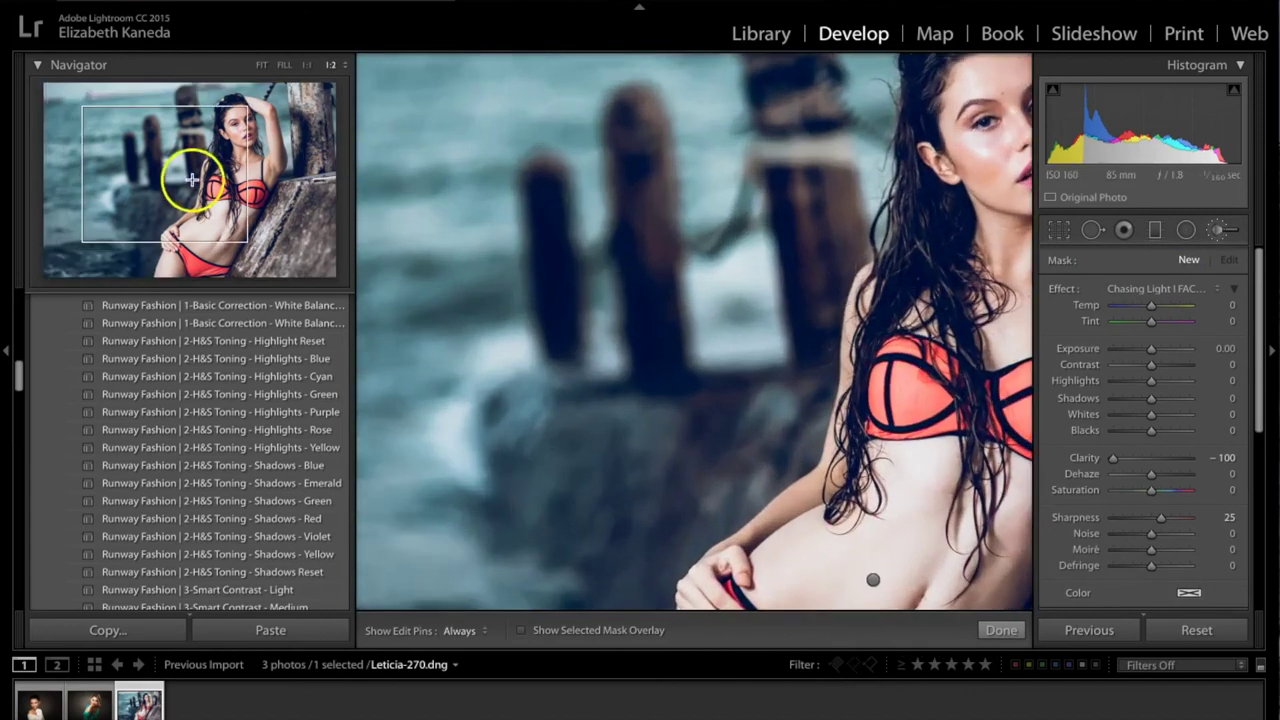
drag(189, 177, 233, 163)
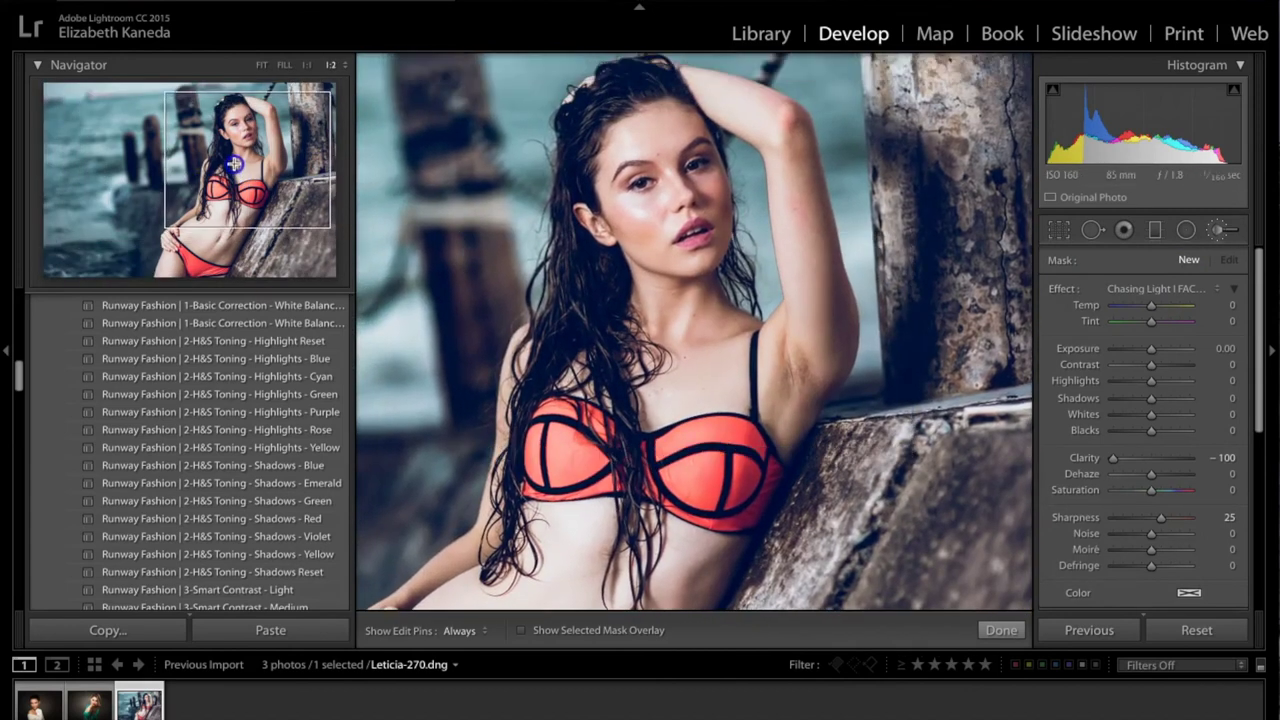
click(1188, 288)
scroll(1160, 297, down, 20)
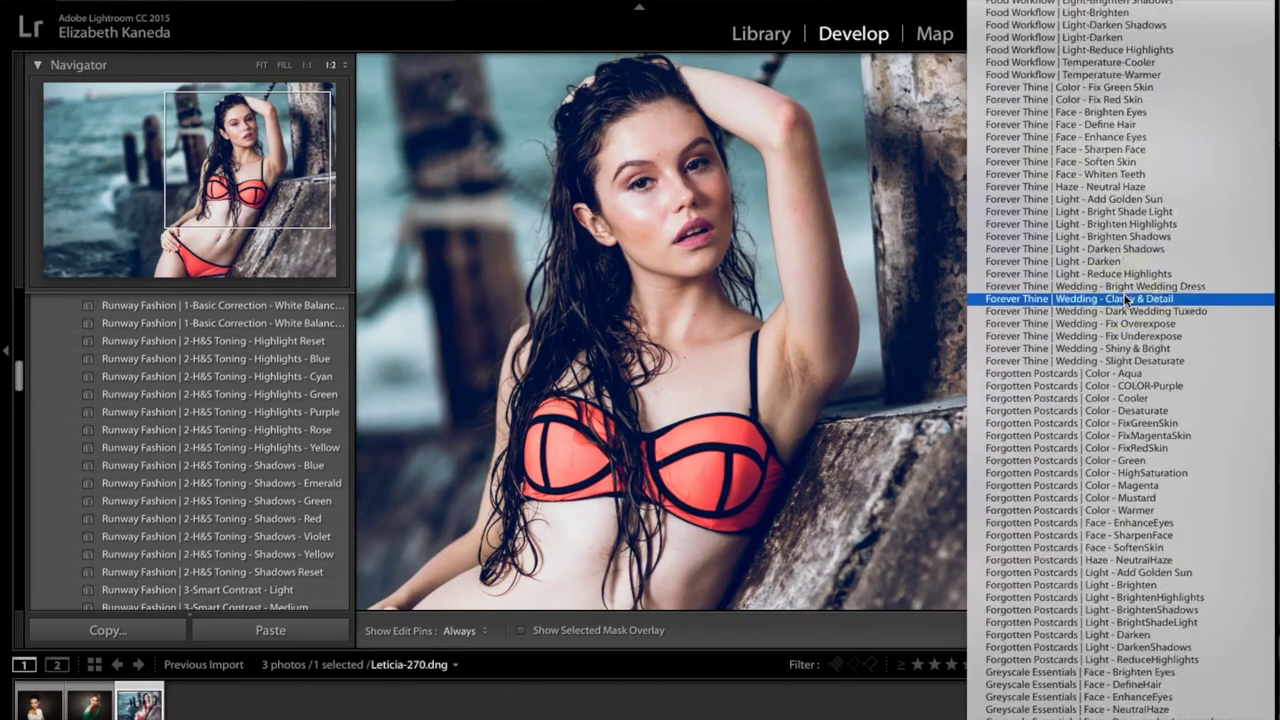
scroll(1125, 298, down, 10)
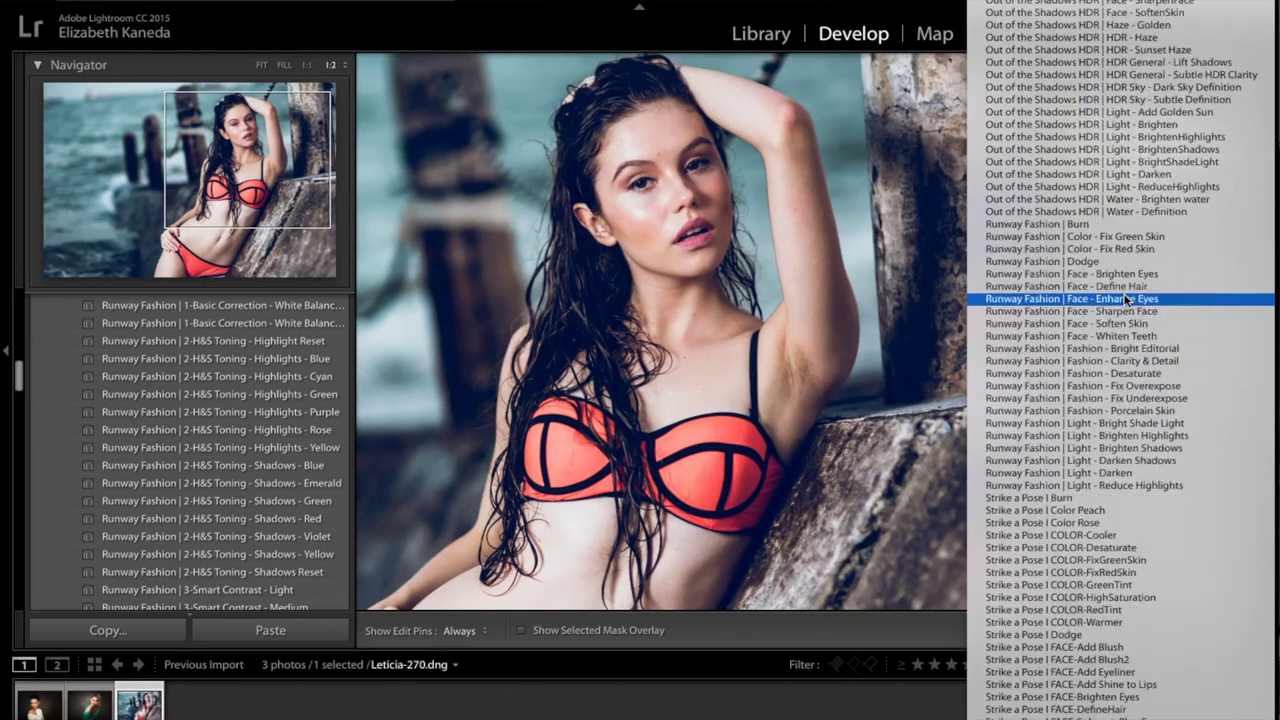
click(1155, 349)
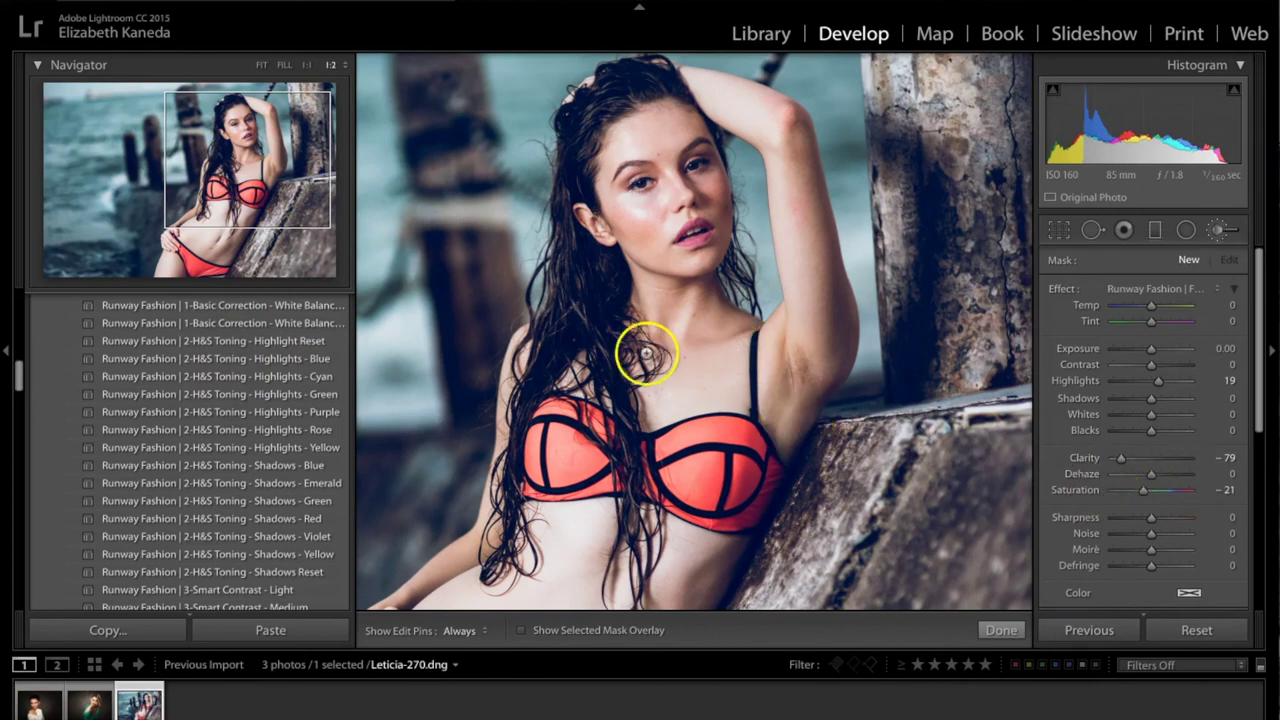
- Paint the porcelain skin effect over the model's chest, face and raised arm, with the edit pins hidden
click(697, 330)
key(h)
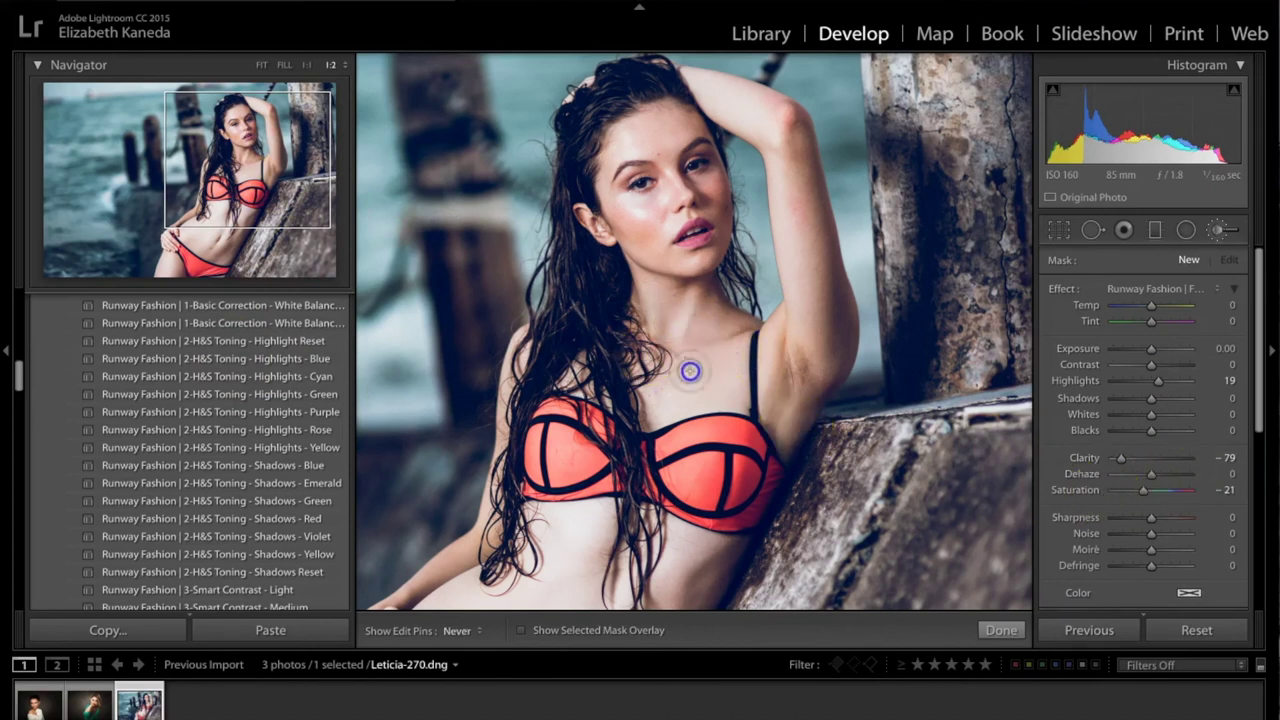
drag(714, 380, 648, 203)
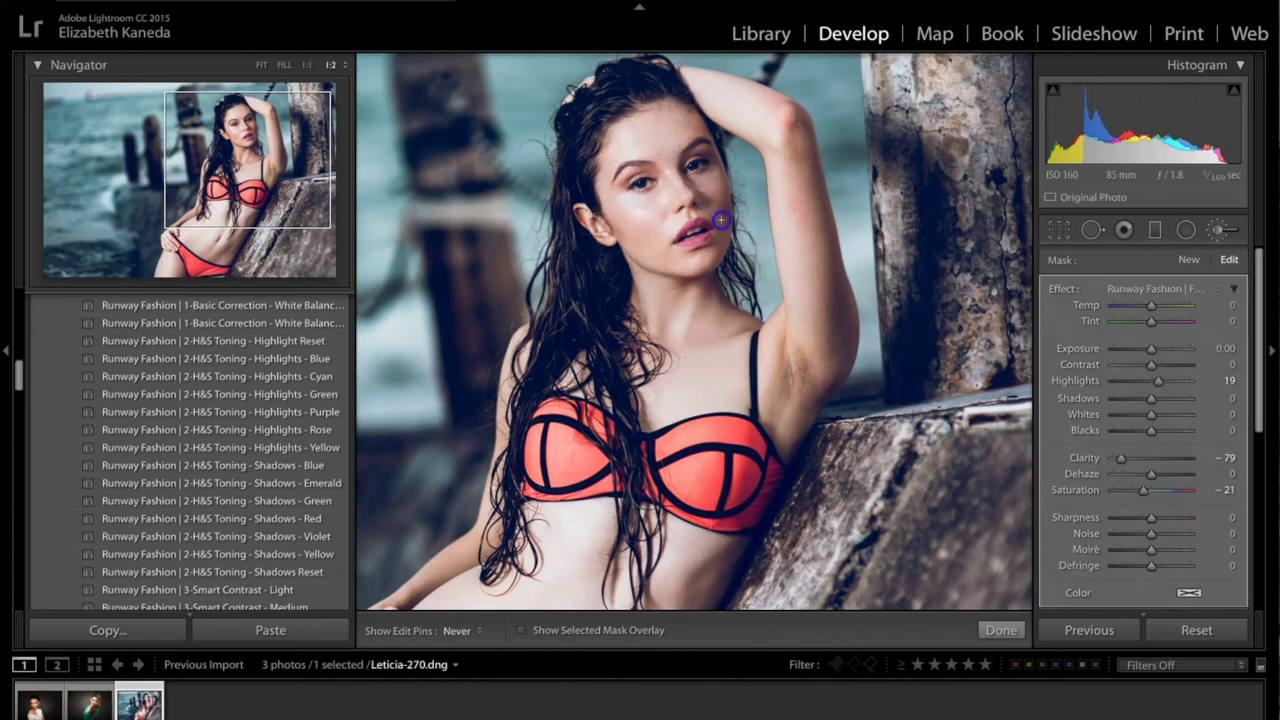
drag(711, 248, 698, 271)
drag(814, 194, 790, 186)
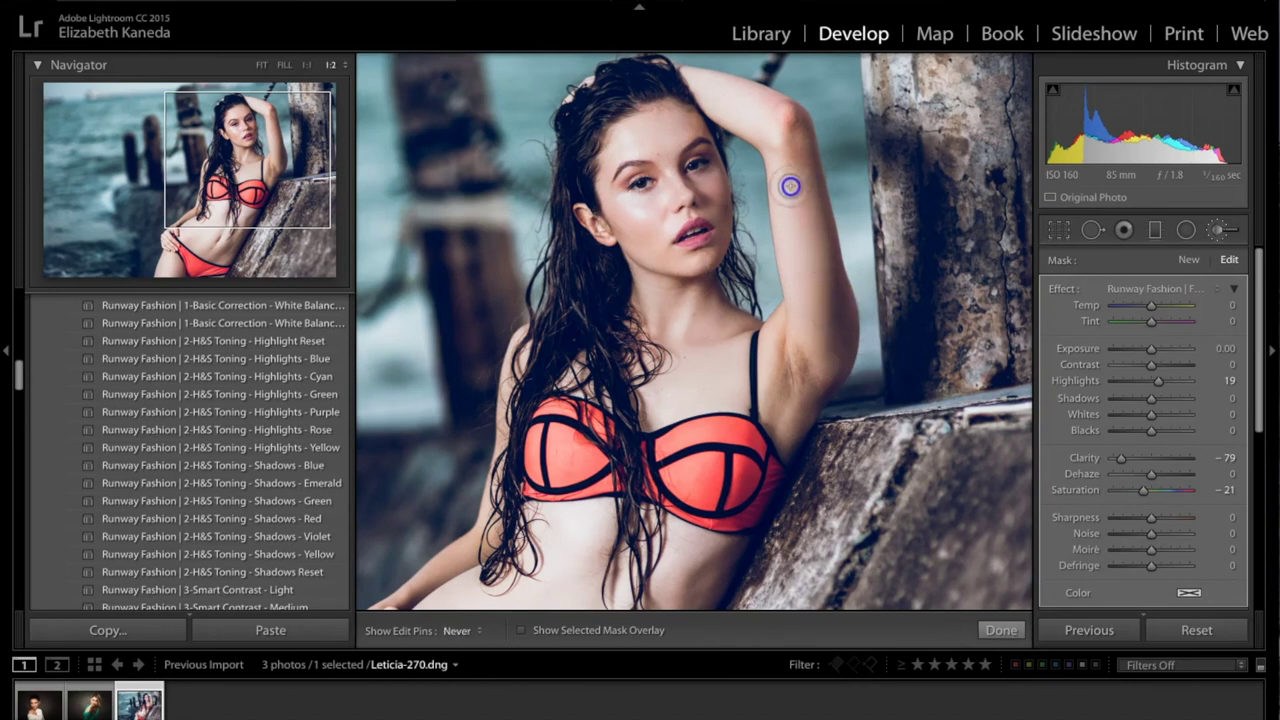
mouse_move(802, 393)
mouse_down()
mouse_move(778, 359)
mouse_move(810, 310)
mouse_move(771, 130)
mouse_move(796, 129)
mouse_move(779, 104)
mouse_move(745, 93)
mouse_move(784, 106)
mouse_move(725, 95)
mouse_up()
- Extend the porcelain skin effect over the lowered arm, stomach, hip and thigh, and show the edit pins again
key(h)
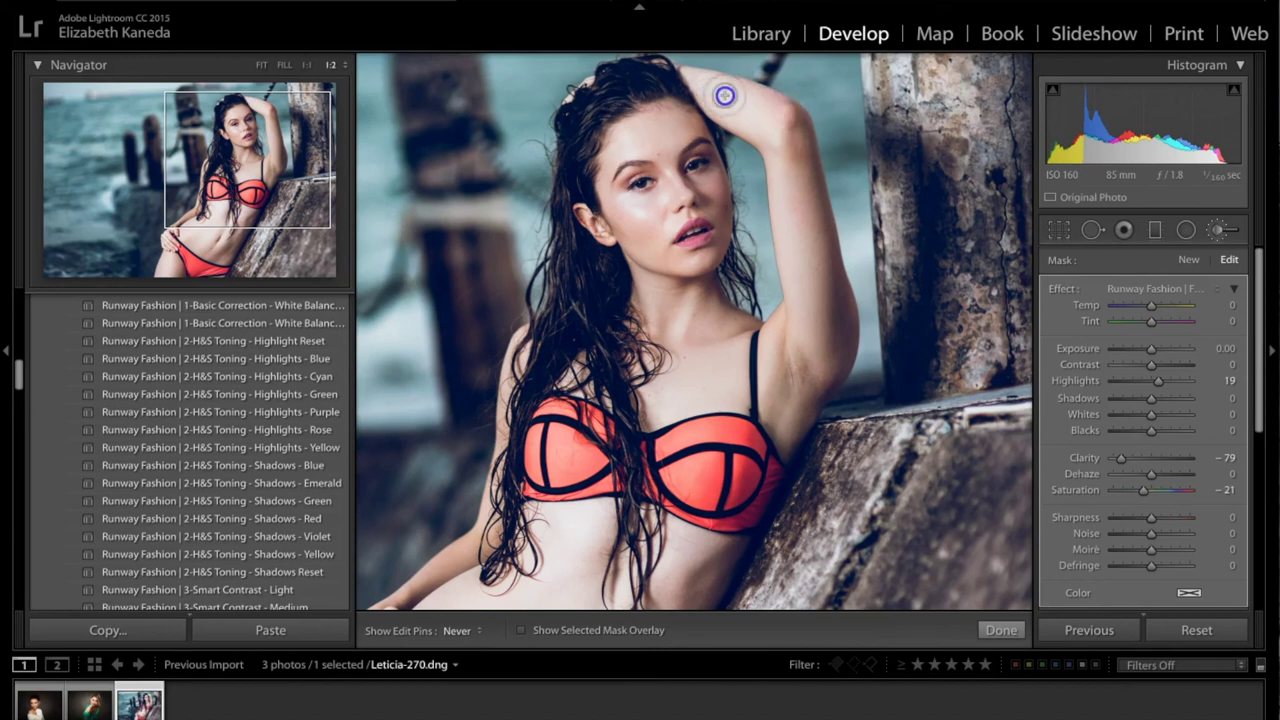
drag(309, 149, 229, 226)
key(h)
mouse_move(583, 333)
mouse_down()
mouse_move(608, 271)
mouse_move(592, 325)
mouse_move(474, 380)
mouse_move(475, 415)
mouse_move(466, 395)
mouse_move(432, 427)
mouse_up()
click(578, 445)
mouse_move(622, 479)
mouse_down()
mouse_move(663, 437)
mouse_move(659, 418)
mouse_up()
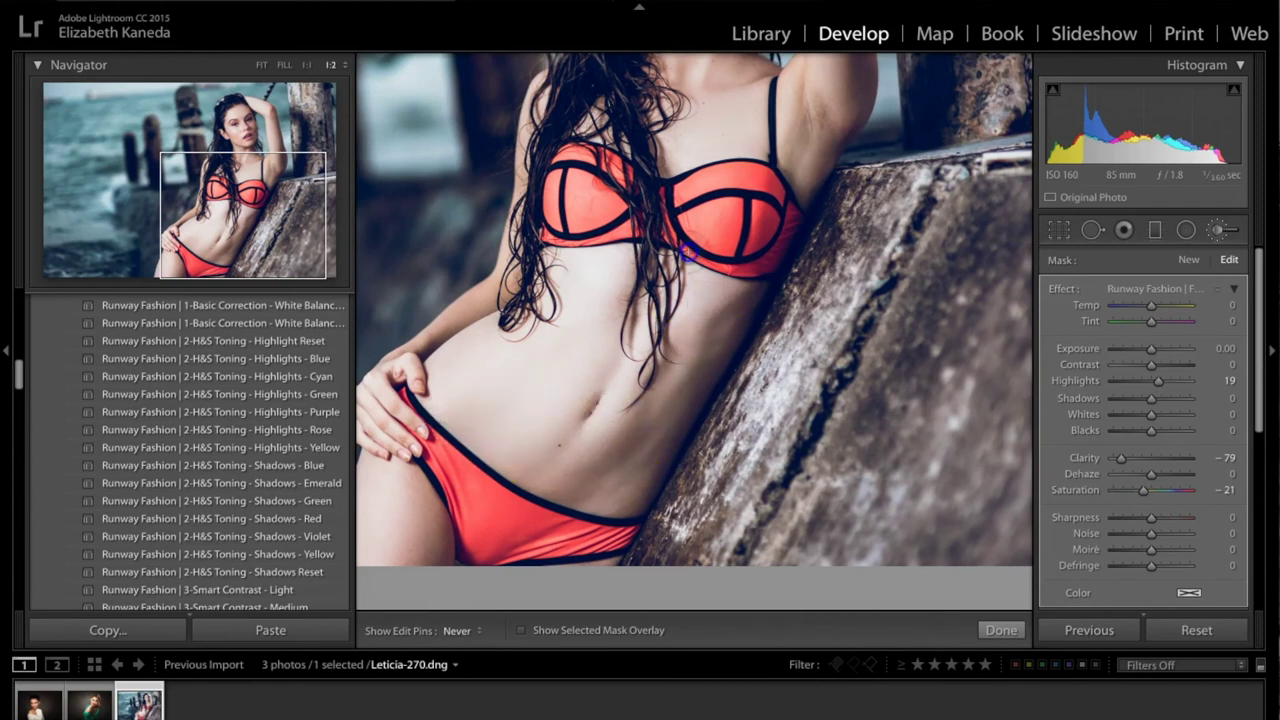
key(h)
drag(326, 287, 213, 264)
key(h)
mouse_move(530, 342)
mouse_down()
mouse_move(517, 326)
mouse_move(549, 396)
mouse_move(495, 304)
mouse_up()
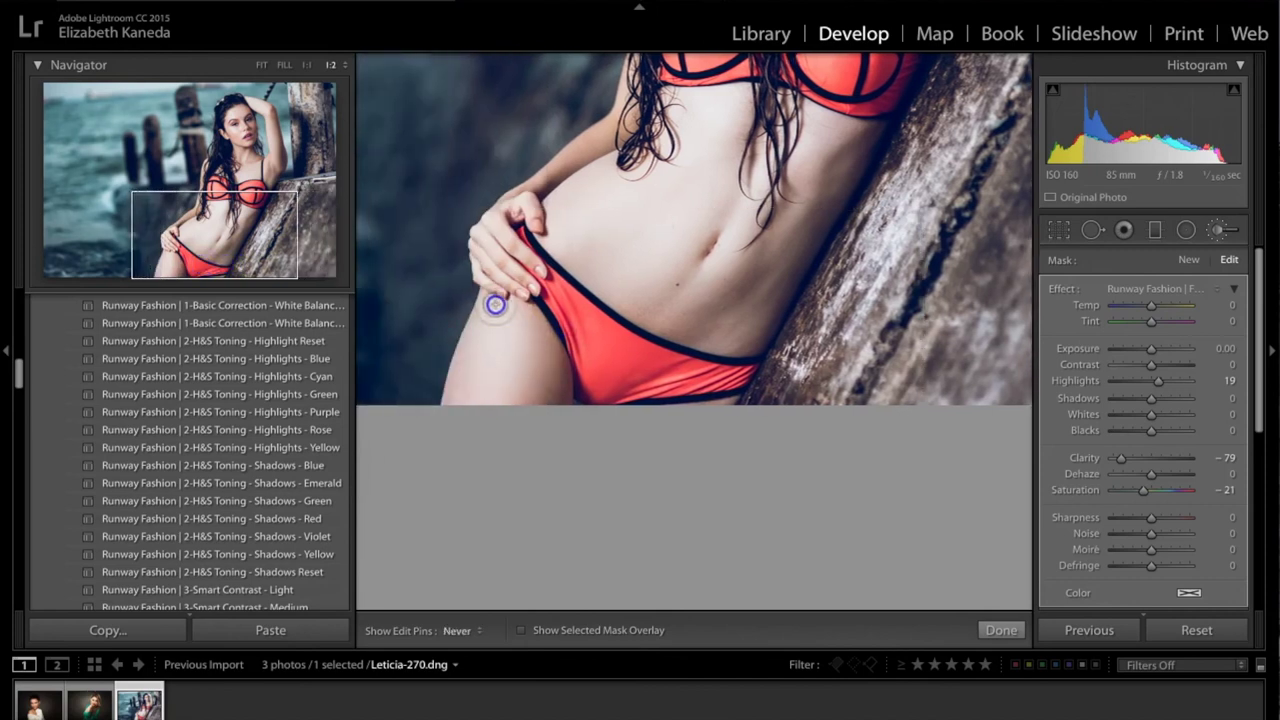
key(h)
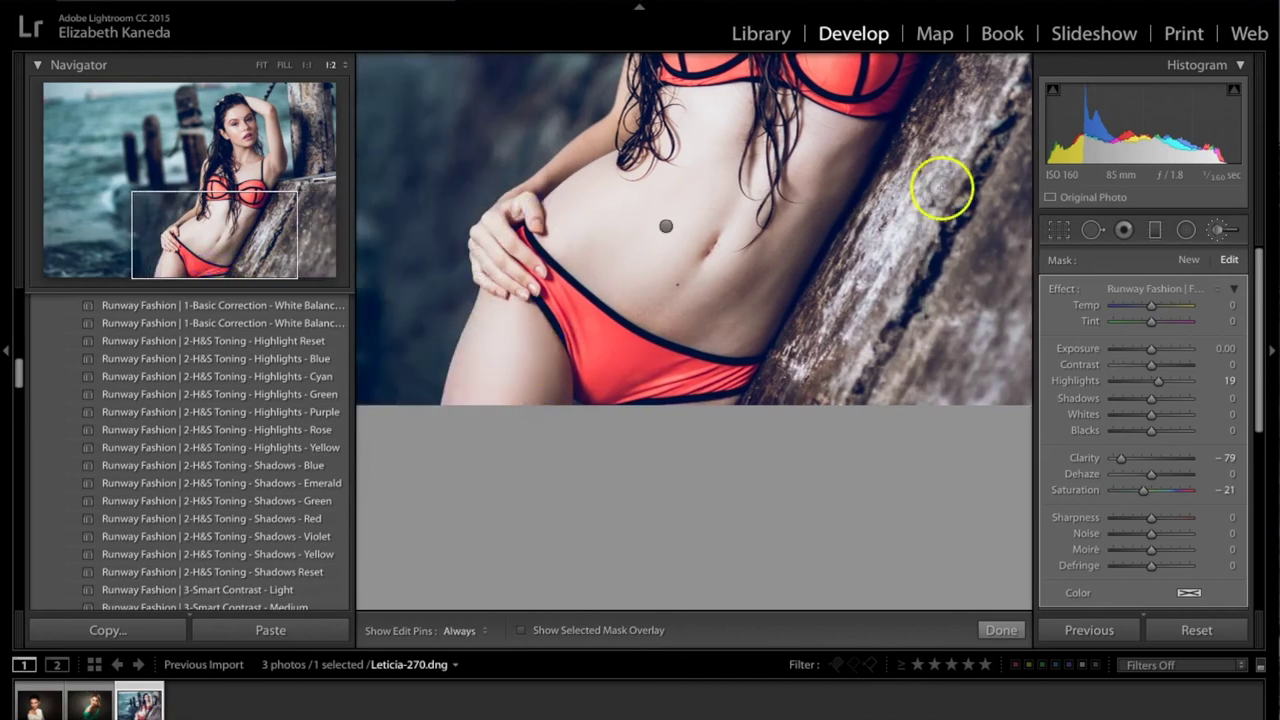
- Set up a new brush adjustment with the Runway Fashion | Face - Brighten Eyes preset, with the face shown at 1:1
click(1188, 259)
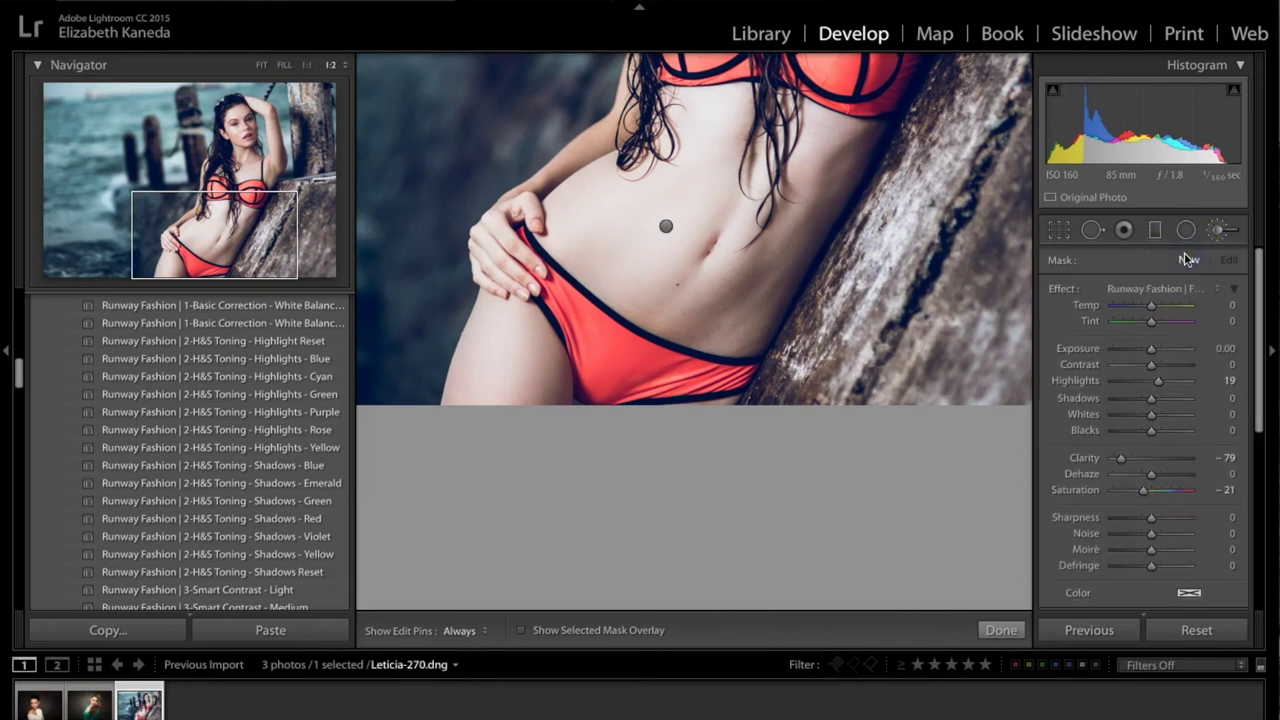
drag(266, 229, 241, 141)
key(super+equal)
click(1219, 231)
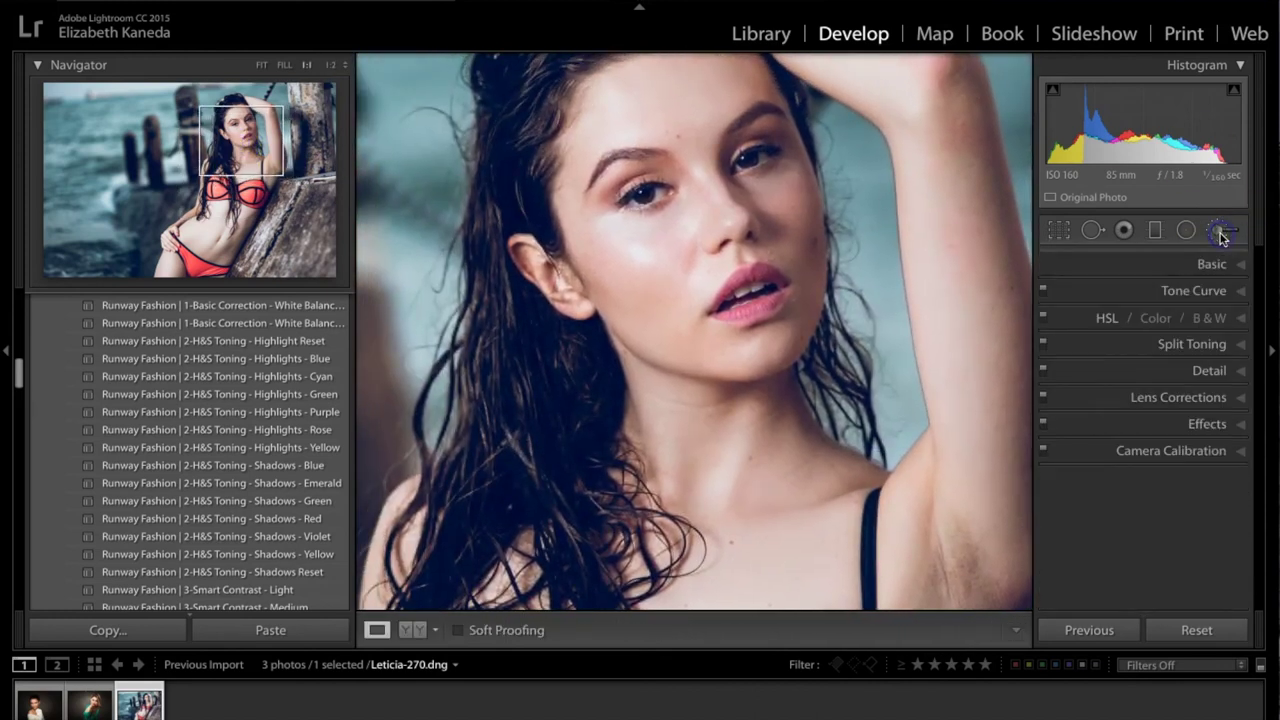
click(1217, 234)
click(1166, 294)
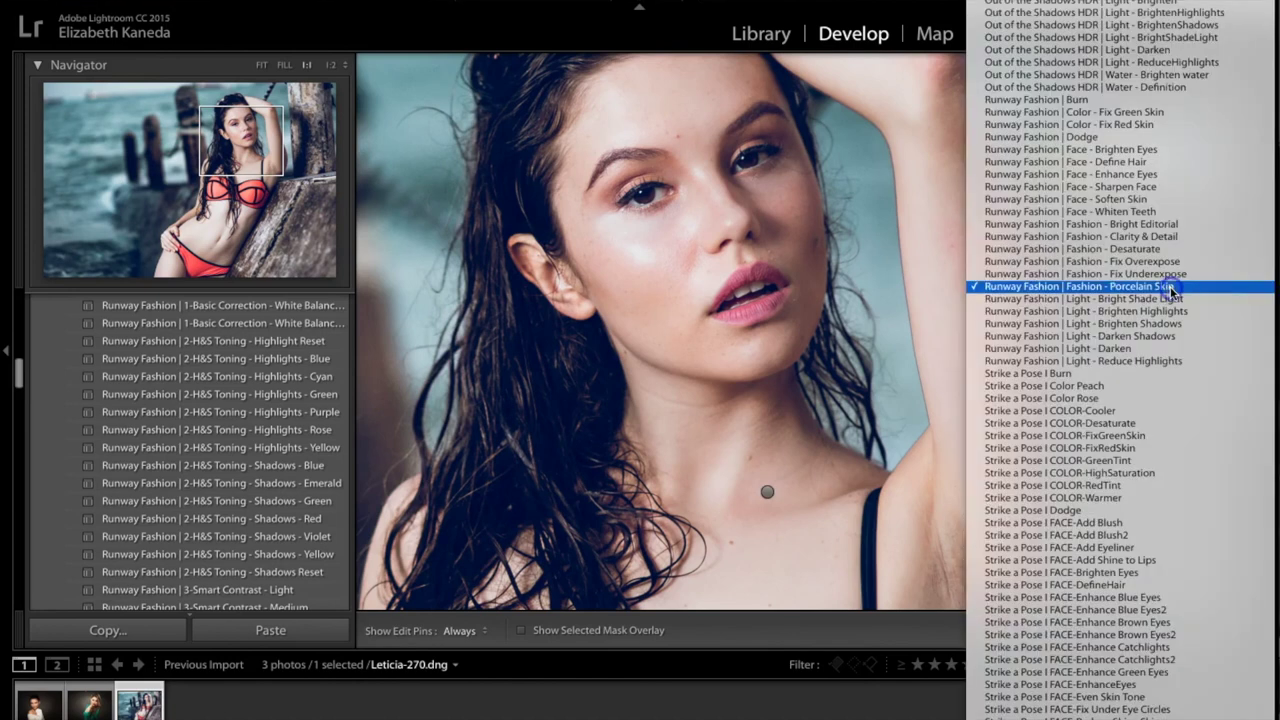
click(1140, 151)
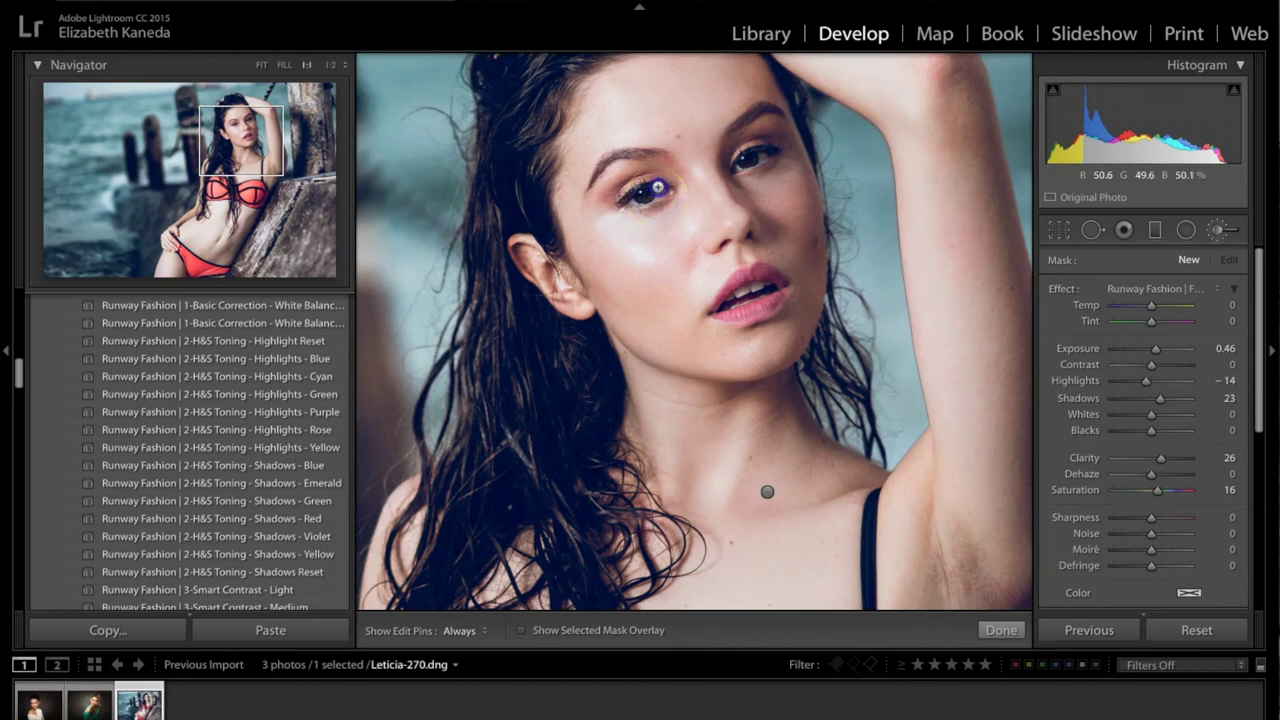
- Paint the brightening over both eyes, fine-tune its exposure and close the adjustment brush
mouse_move(651, 198)
mouse_down()
mouse_move(663, 193)
mouse_move(624, 200)
mouse_up()
click(760, 152)
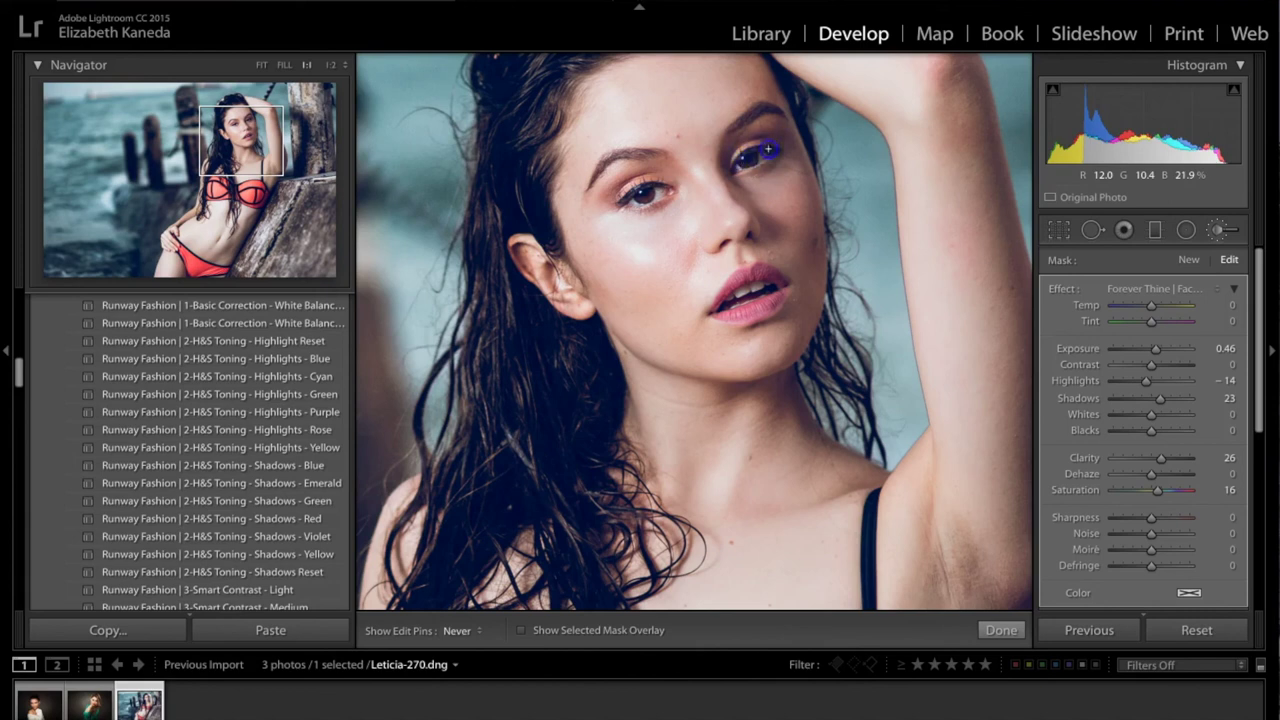
key(h)
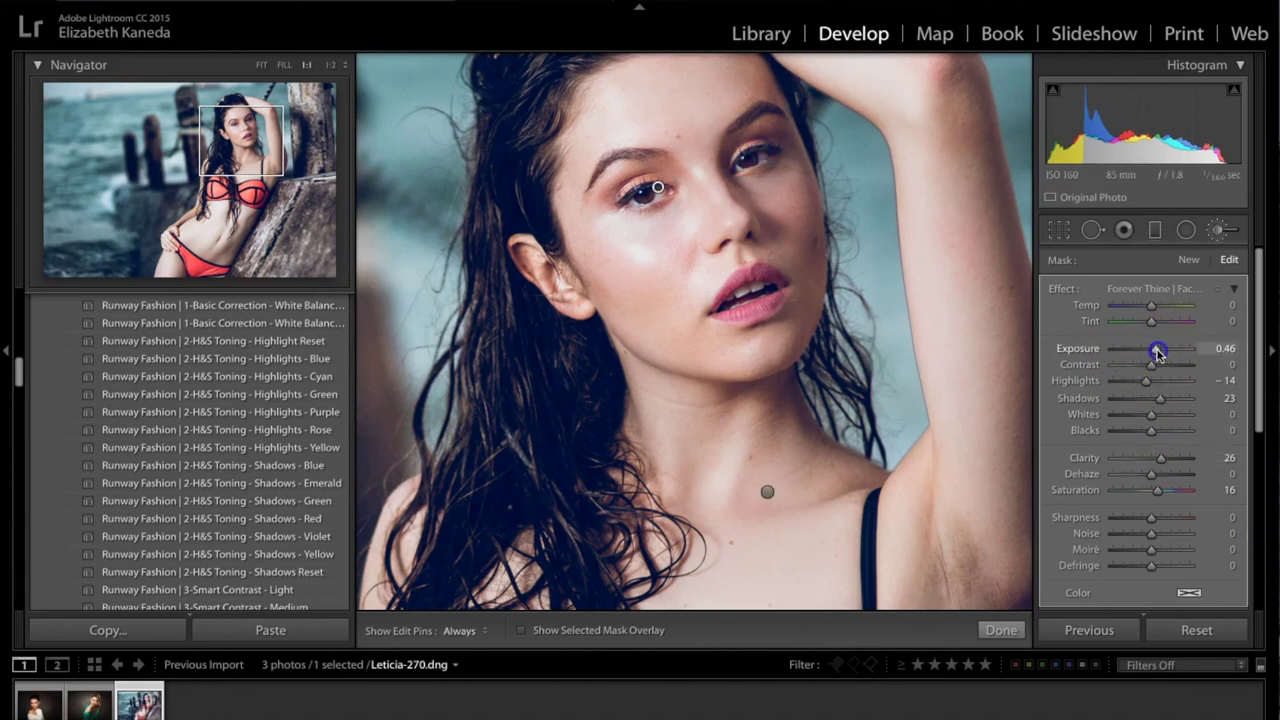
drag(1163, 352, 1160, 353)
click(1221, 232)
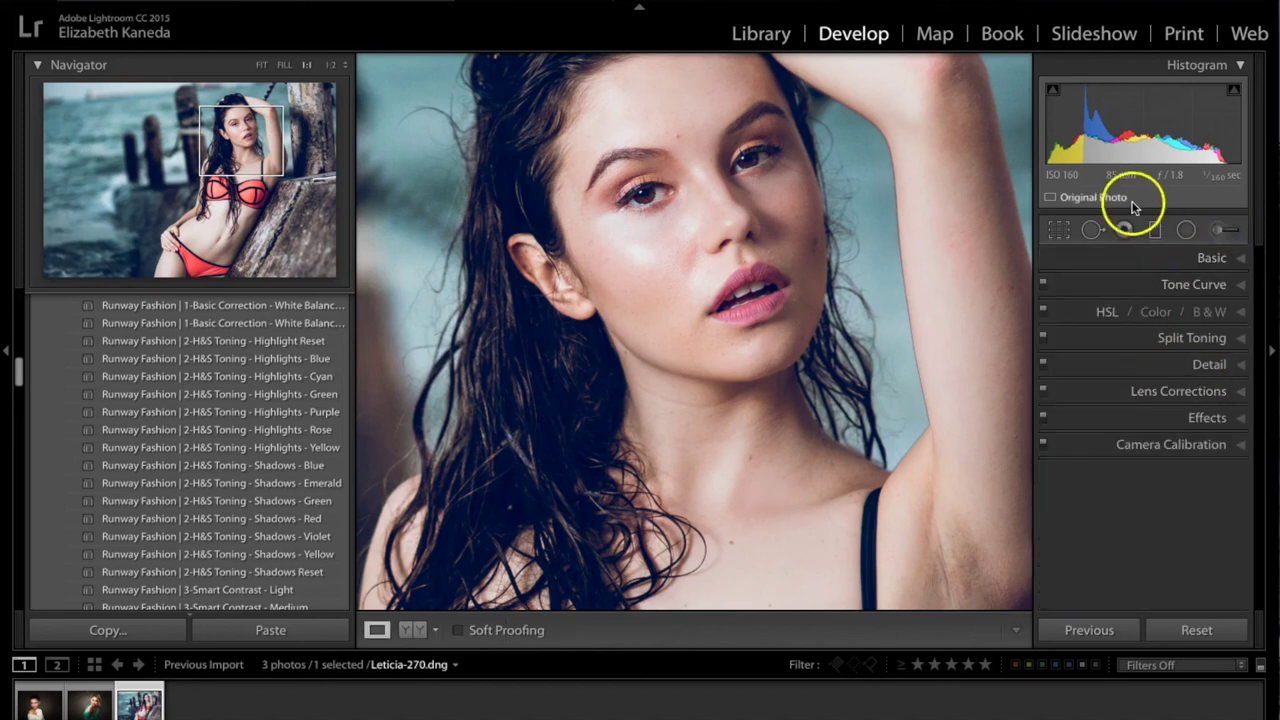
- Set up a new adjustment brush with the Runway Fashion | Burn preset for the model's stomach
click(1221, 231)
click(1170, 290)
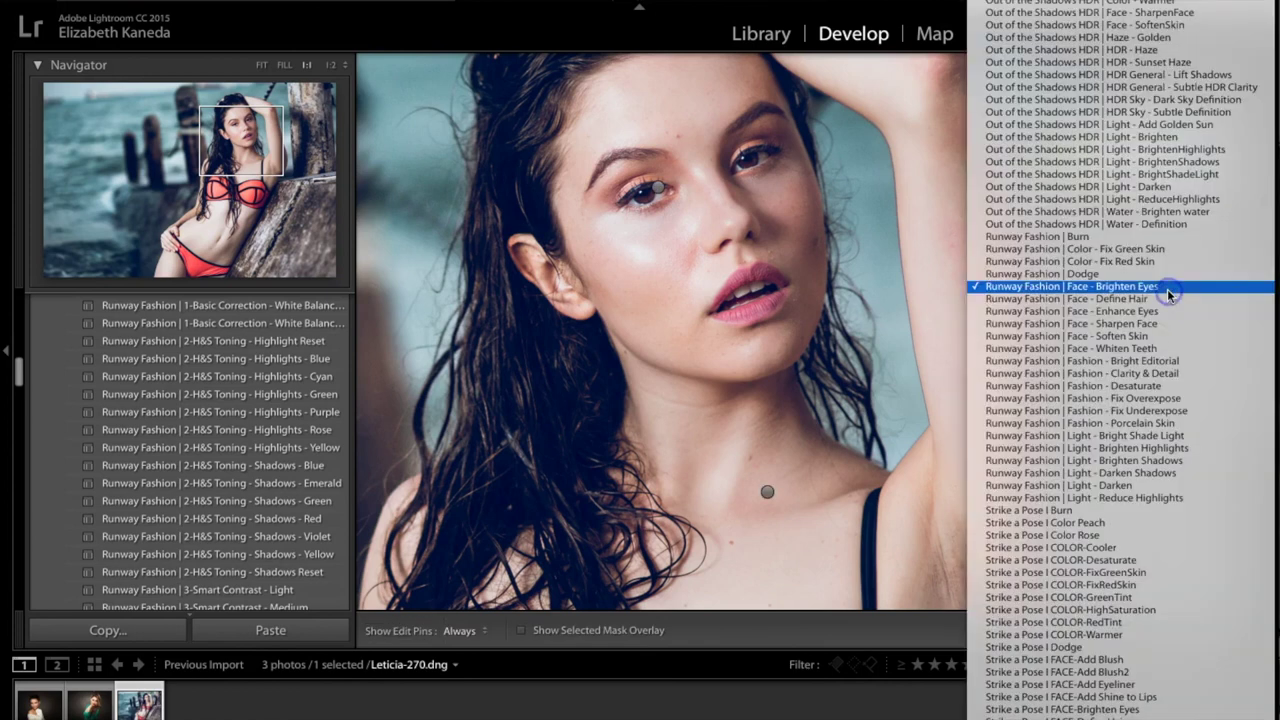
click(890, 2)
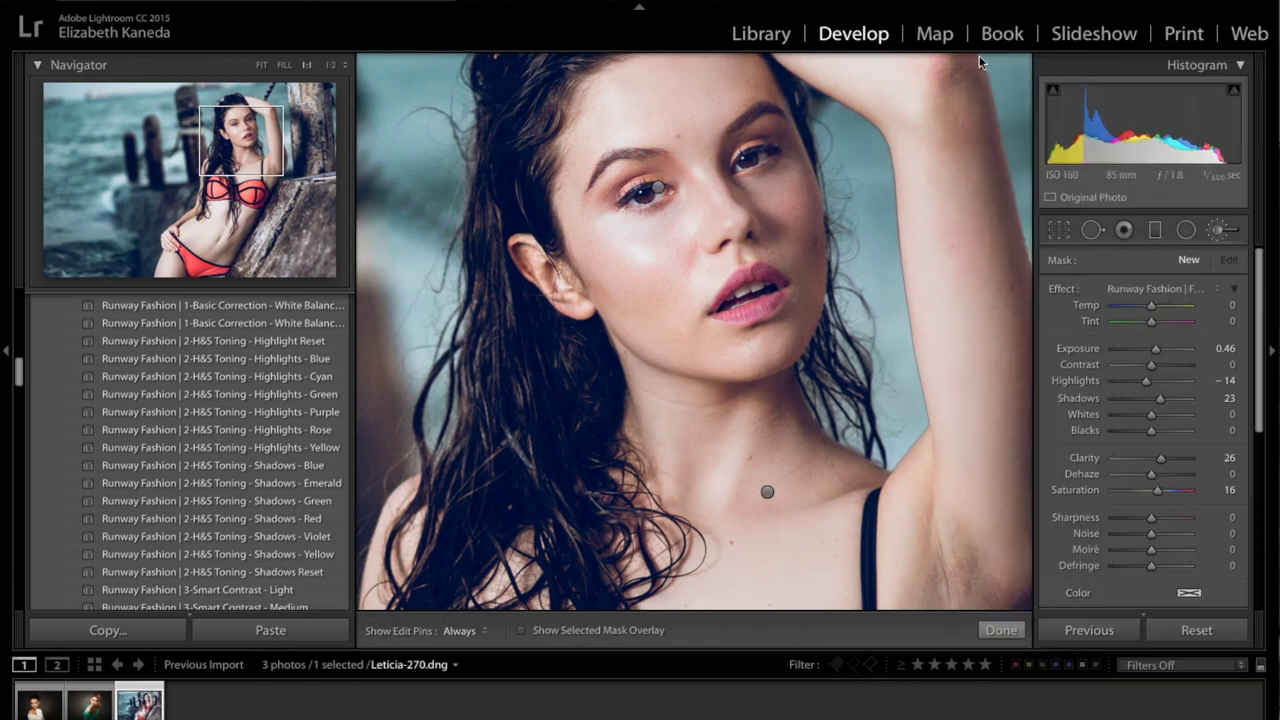
click(1192, 287)
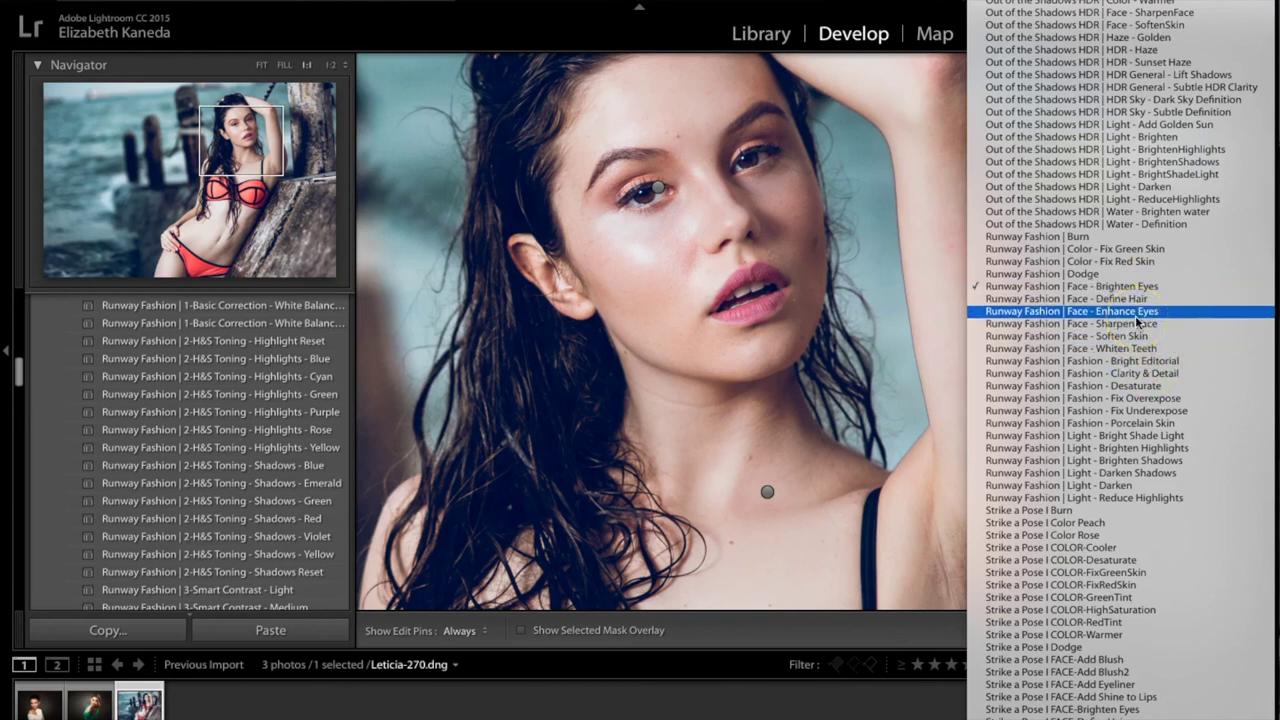
click(1164, 352)
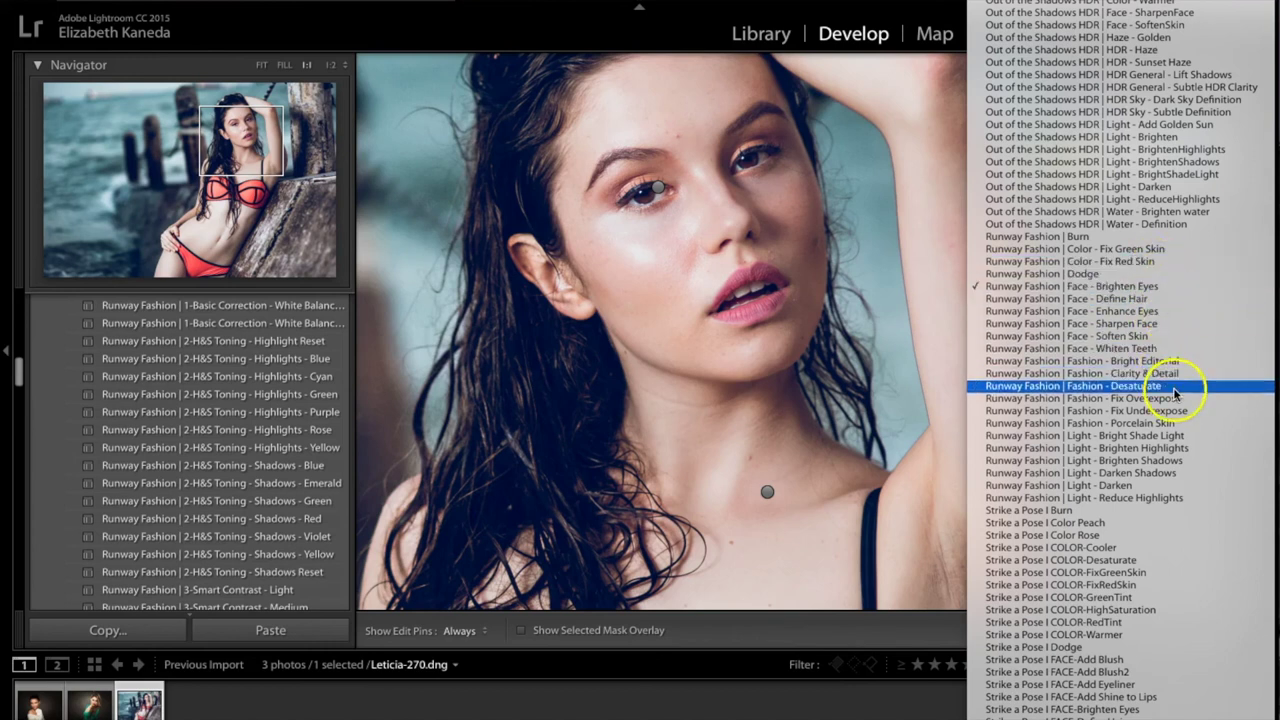
mouse_move(1174, 468)
mouse_down()
mouse_move(1155, 380)
mouse_move(1160, 425)
mouse_move(1070, 275)
mouse_move(1115, 245)
mouse_move(1100, 237)
mouse_up()
drag(255, 147, 214, 238)
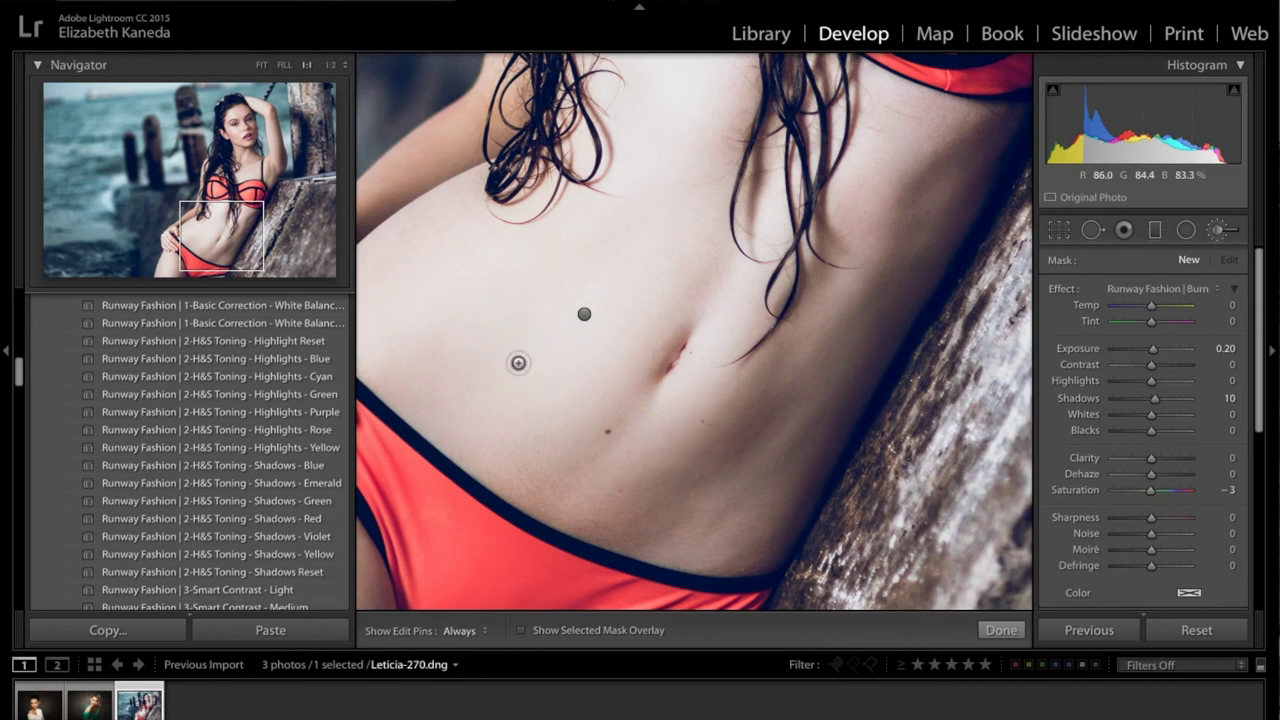
- Paint burn contouring along both sides of the stomach, with the adjustment's exposure set to -1.10
mouse_move(470, 346)
mouse_down()
mouse_move(549, 212)
mouse_move(637, 137)
mouse_move(549, 220)
mouse_up()
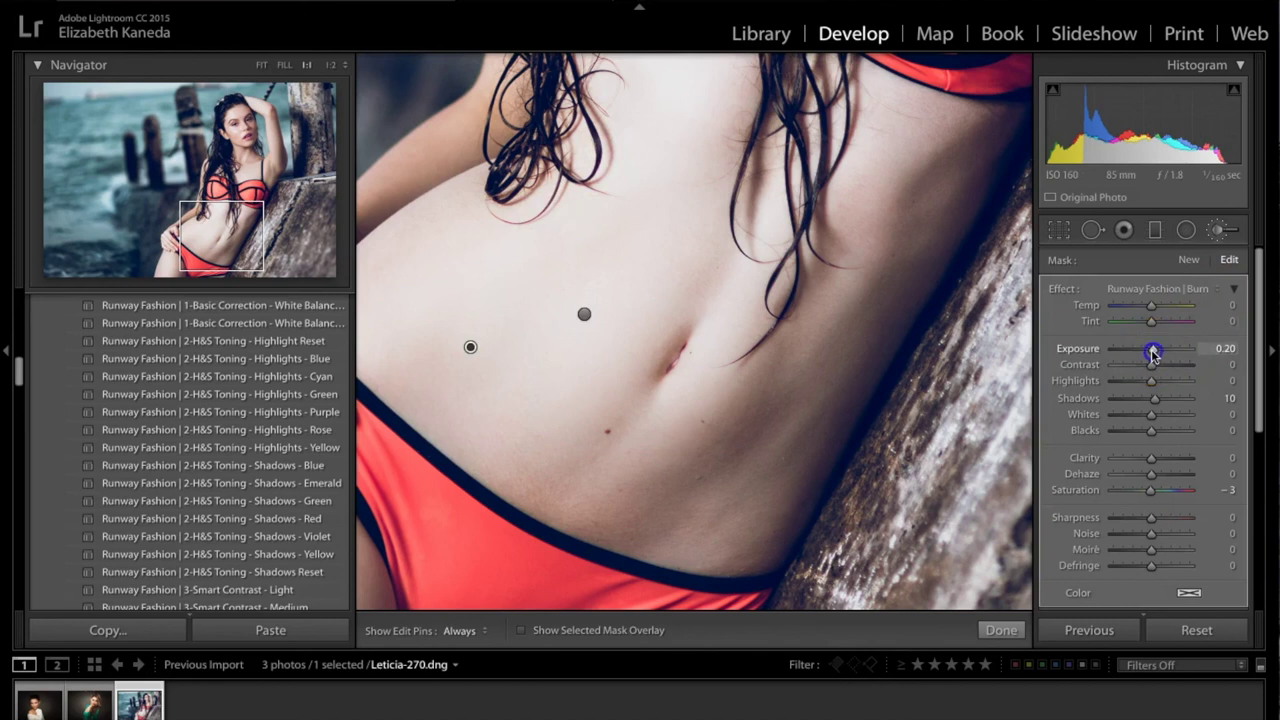
drag(1147, 352, 1141, 350)
key(h)
drag(480, 323, 781, 372)
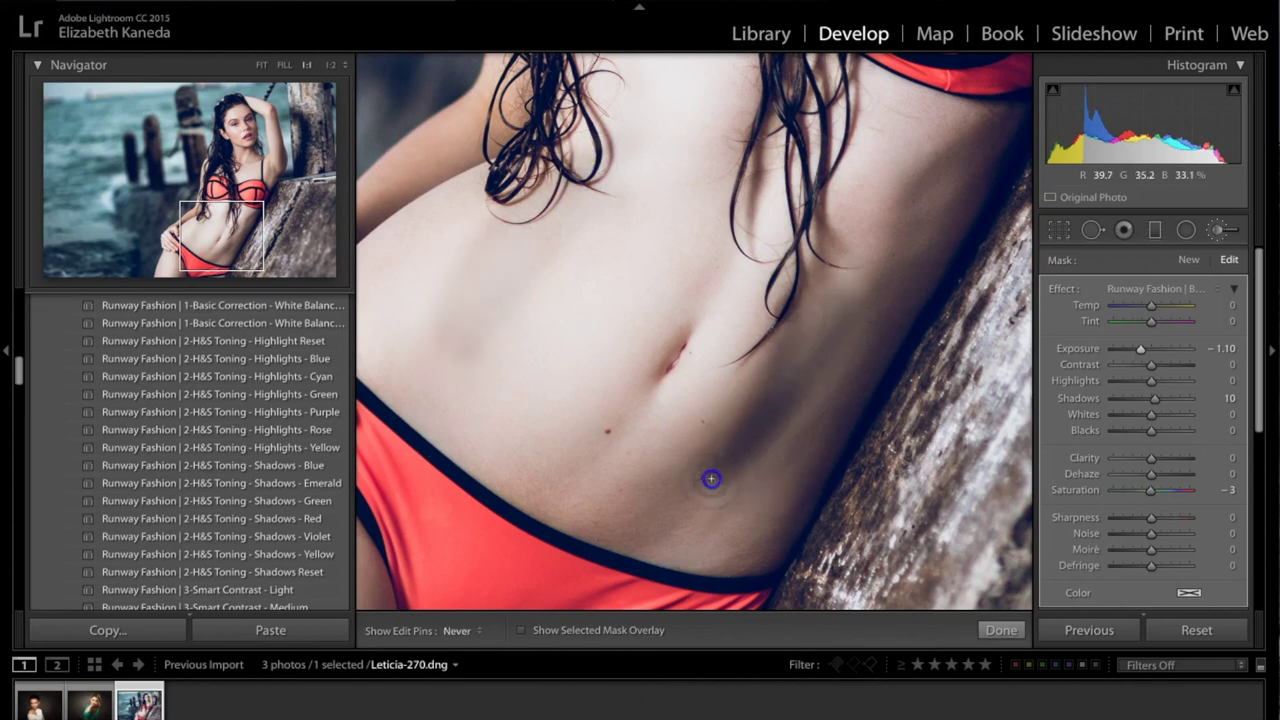
drag(798, 328, 800, 330)
- Soften the burn contouring by setting its exposure to -0.47, judging it on the whole figure
key(super+alt+minus)
key(super+alt+minus)
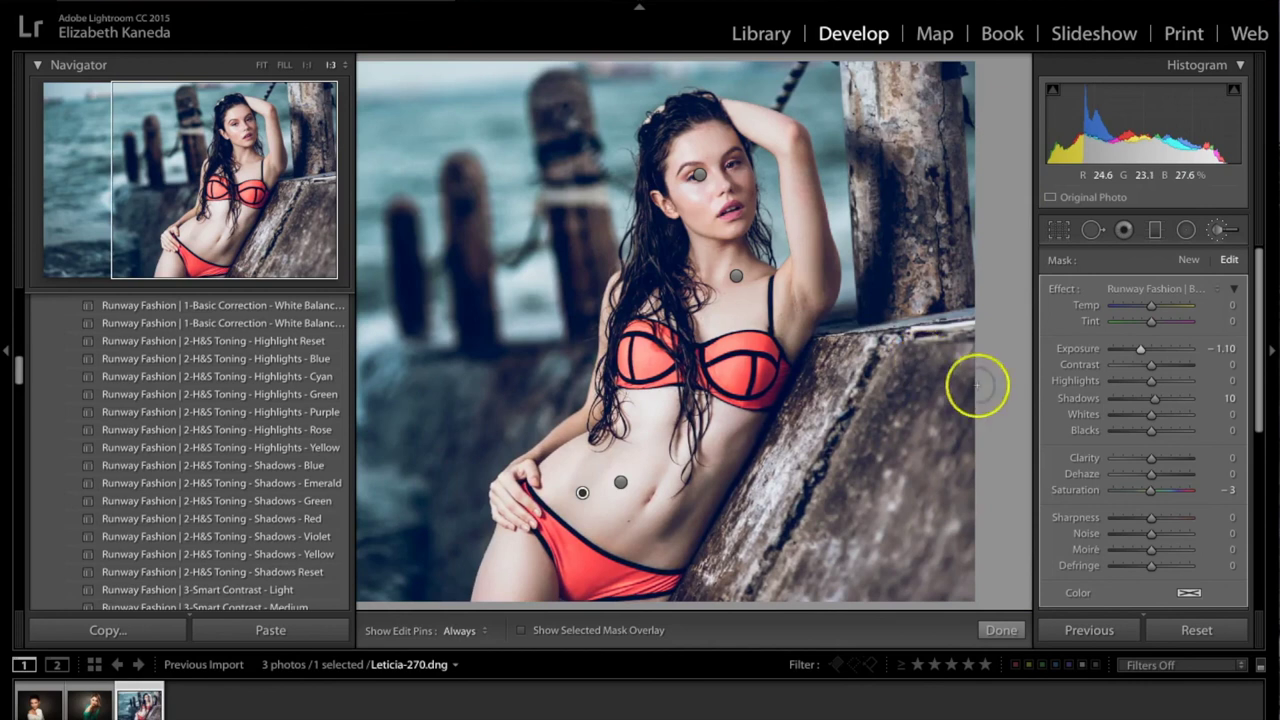
click(1152, 345)
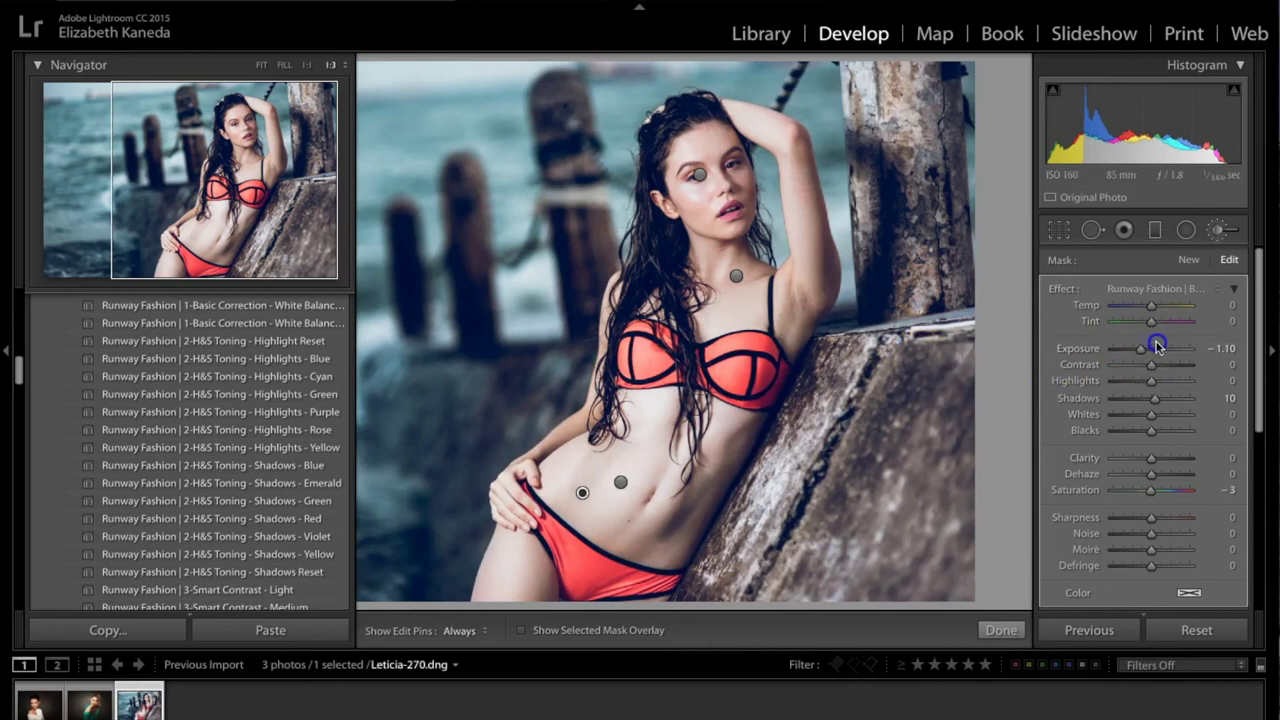
drag(1150, 352, 1148, 354)
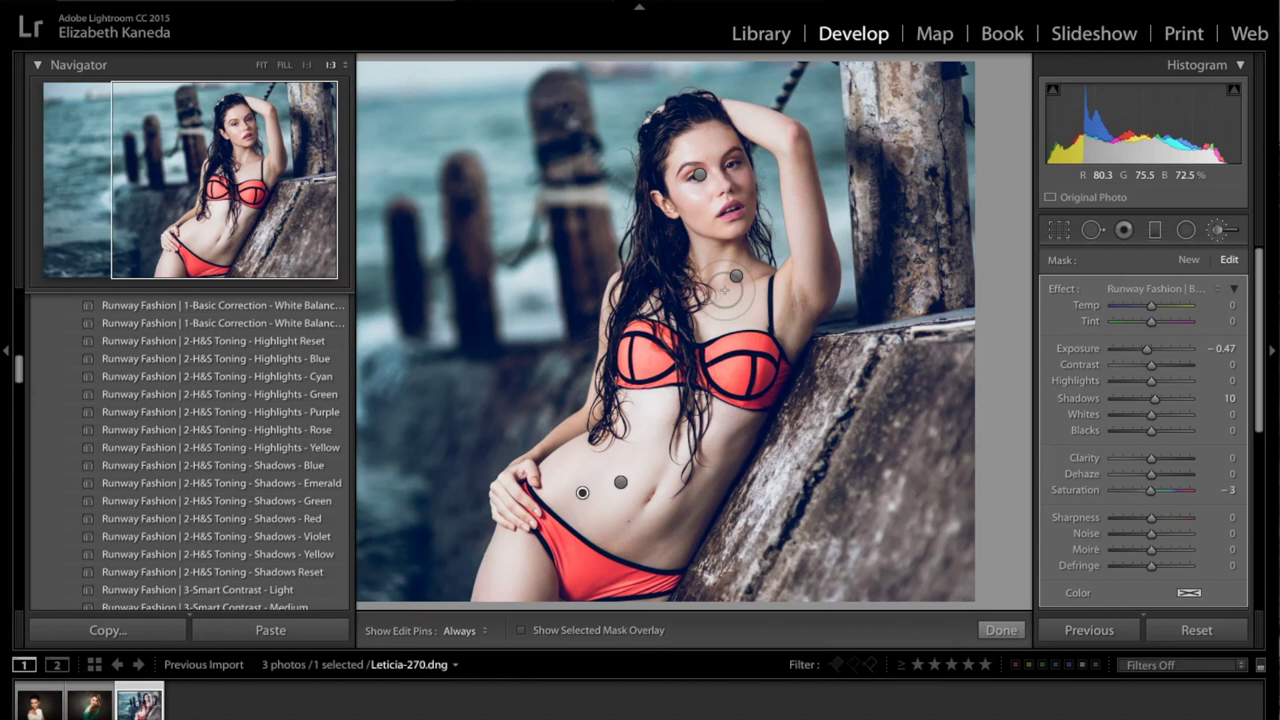
- Add burn contouring around the neck, collarbones, hip and thigh edge, and close the adjustment brush
click(762, 274)
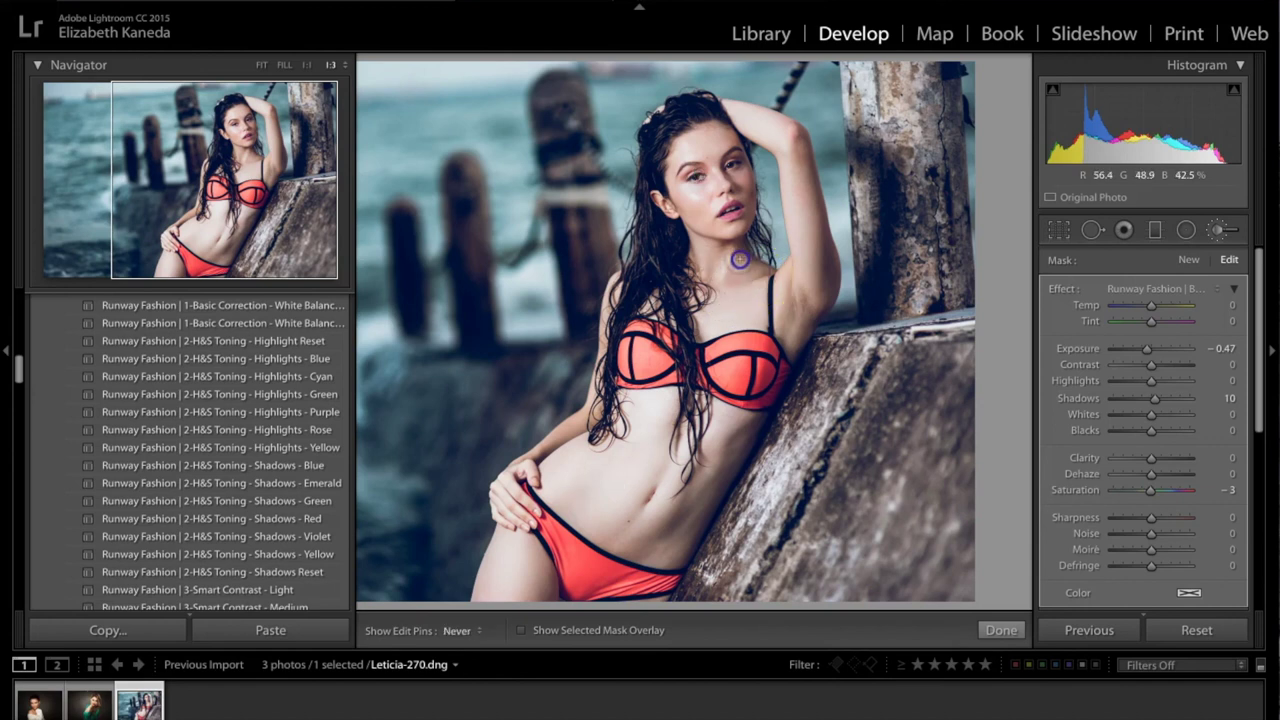
key(h)
click(695, 266)
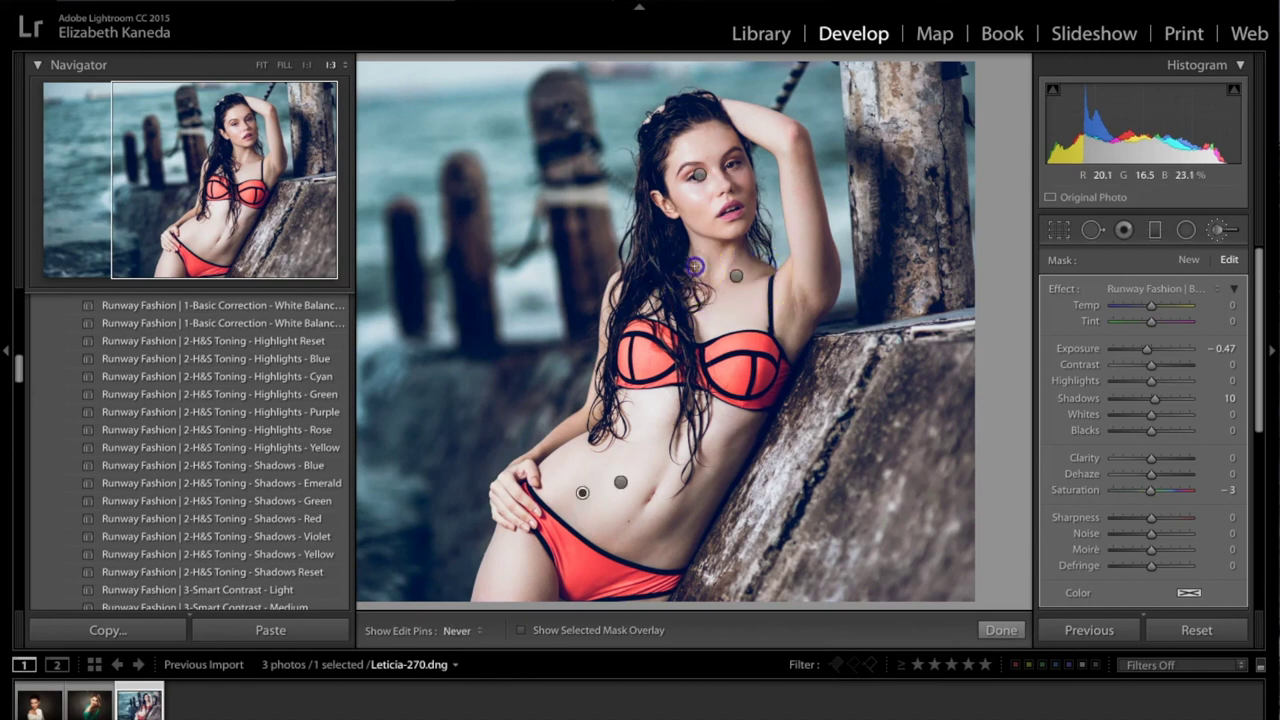
click(760, 266)
click(497, 686)
key(h)
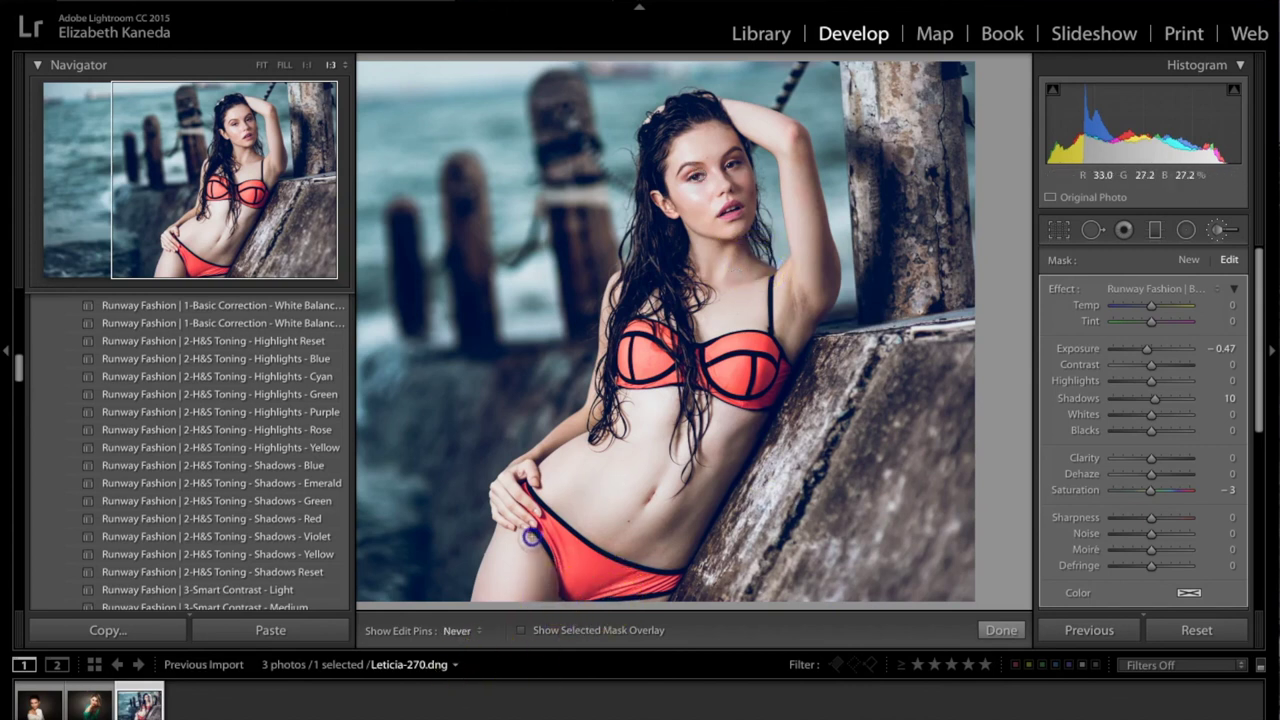
click(494, 591)
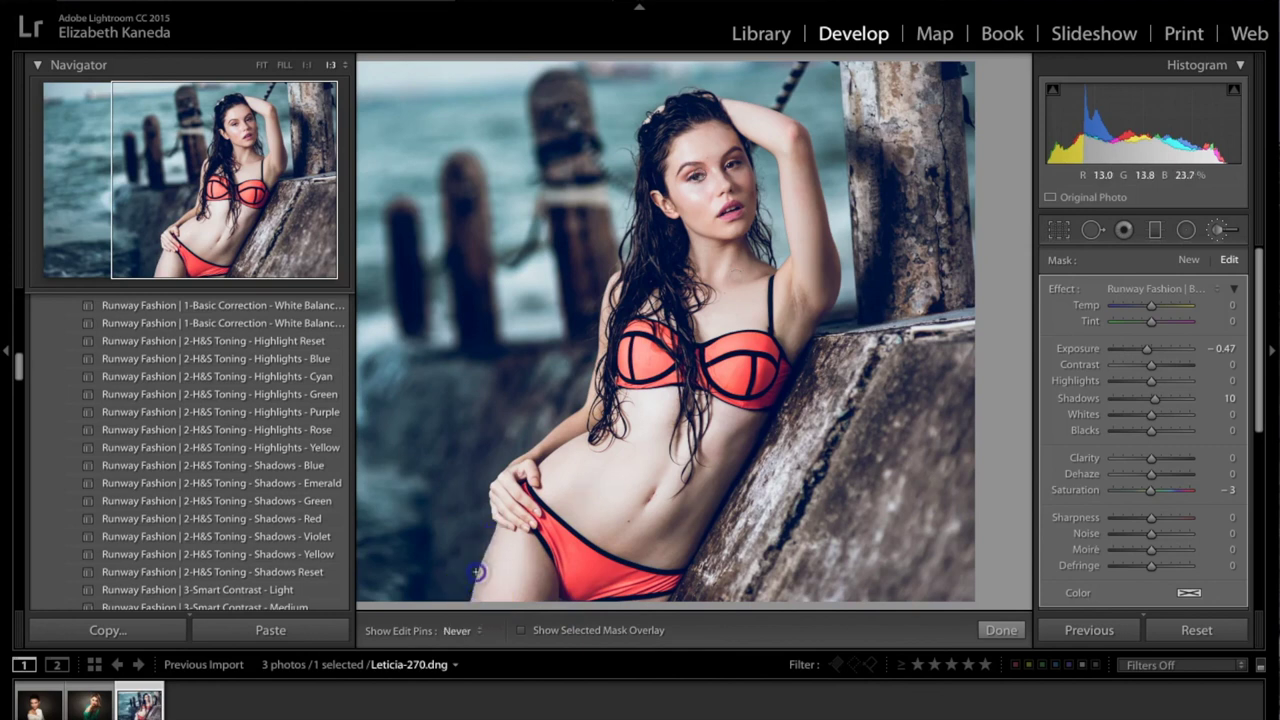
click(1218, 231)
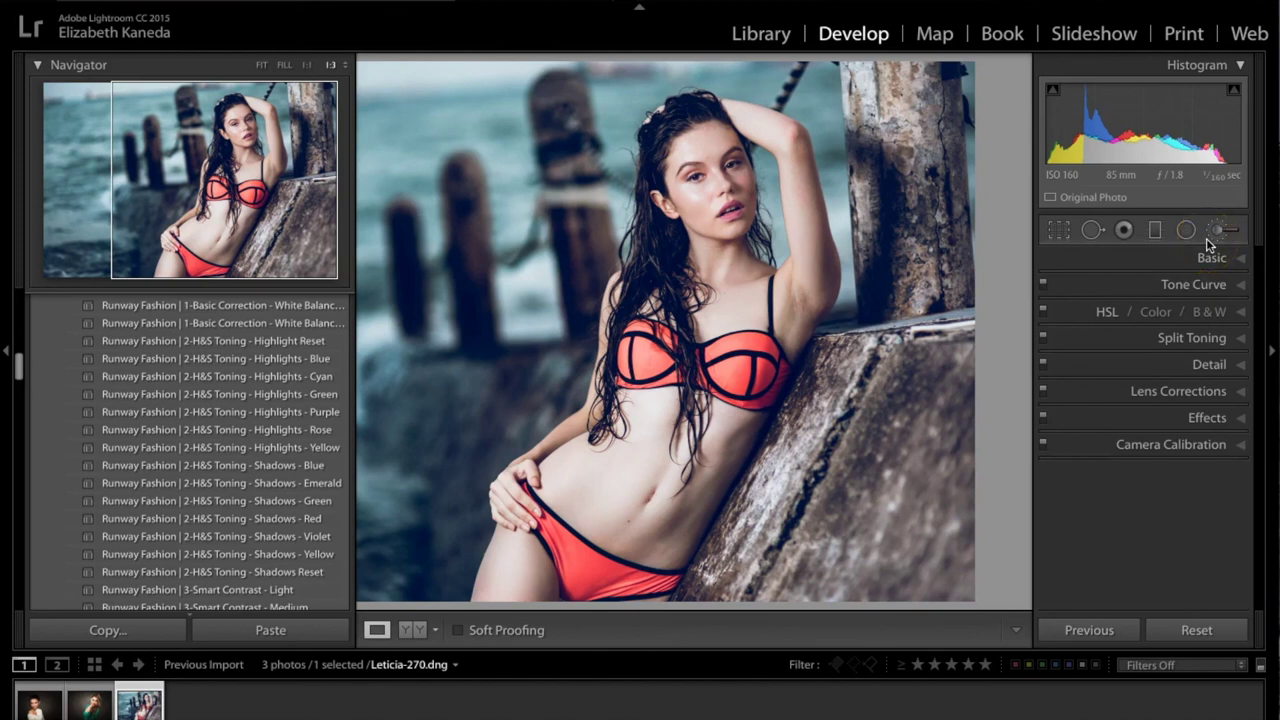
- Sharpen the model's face and hair with a new adjustment brush using the Runway Fashion | Face - Sharpen Face preset, and close the brush
click(1219, 232)
click(1178, 288)
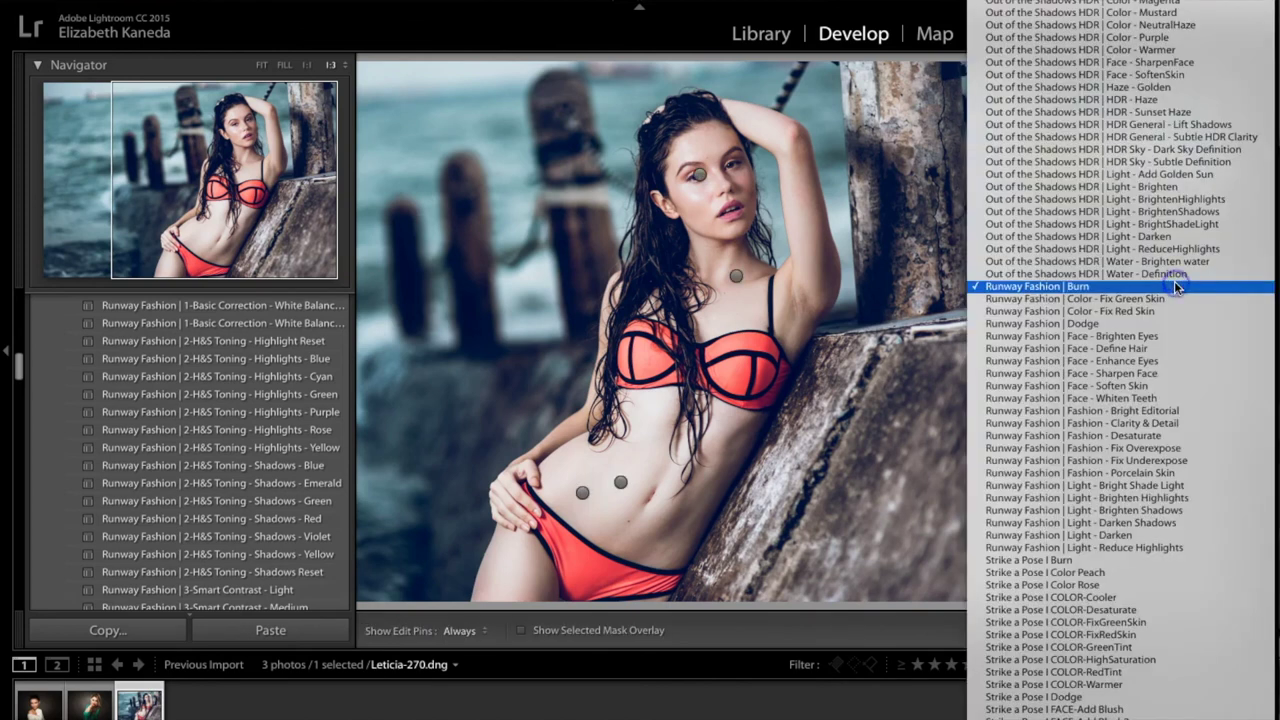
click(1154, 380)
drag(757, 195, 740, 187)
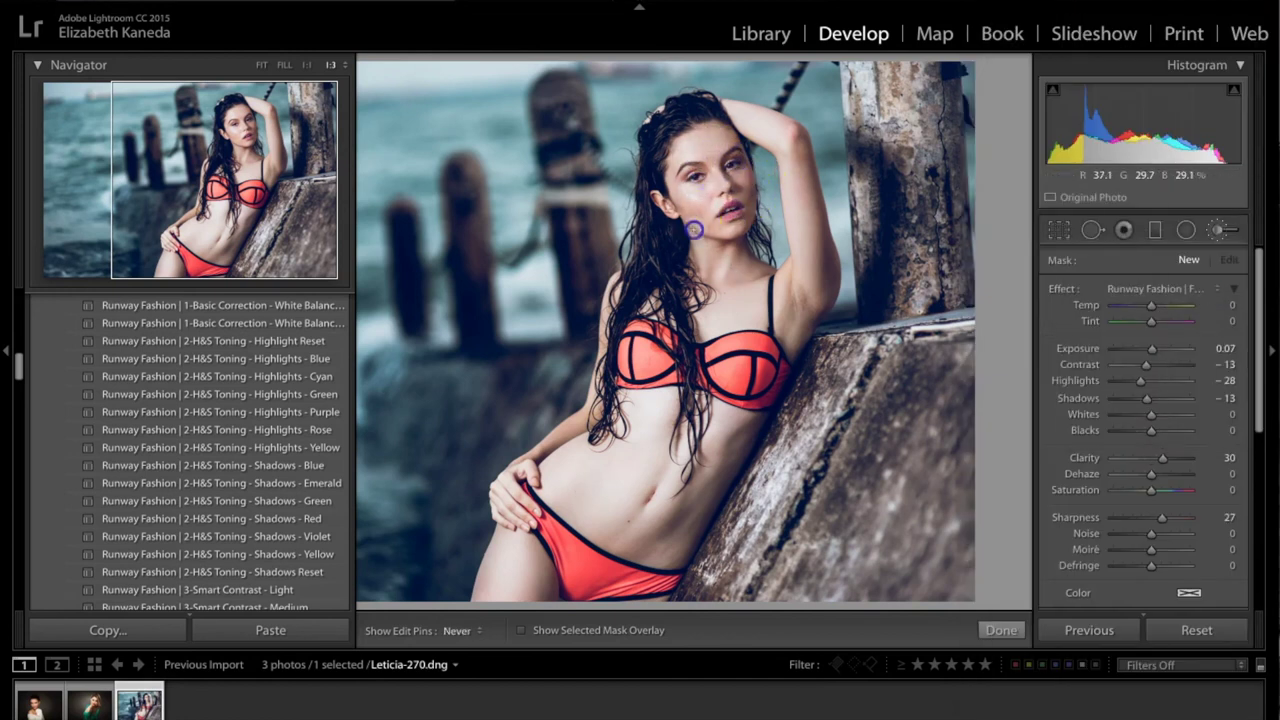
drag(651, 143, 704, 98)
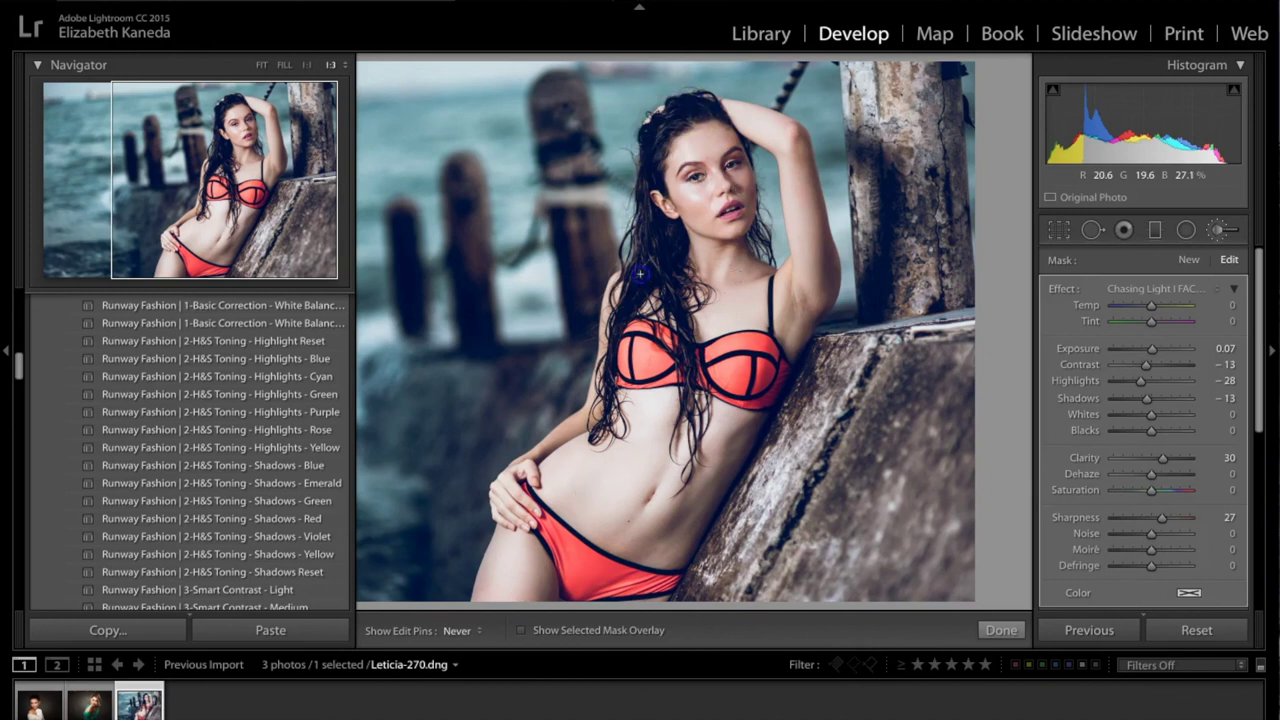
key(h)
click(1216, 231)
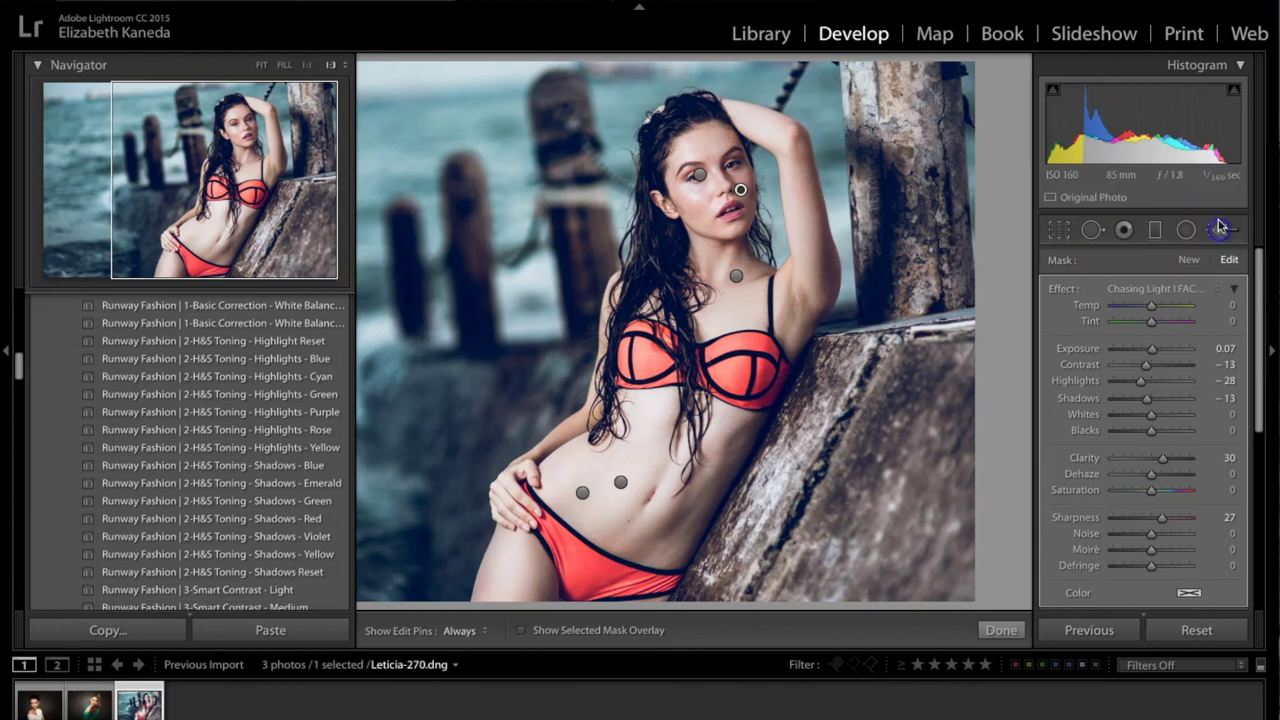
- Compare the bikini photo before and after editing, first side by side on the figure and again with the whole image fitted to the view
click(426, 626)
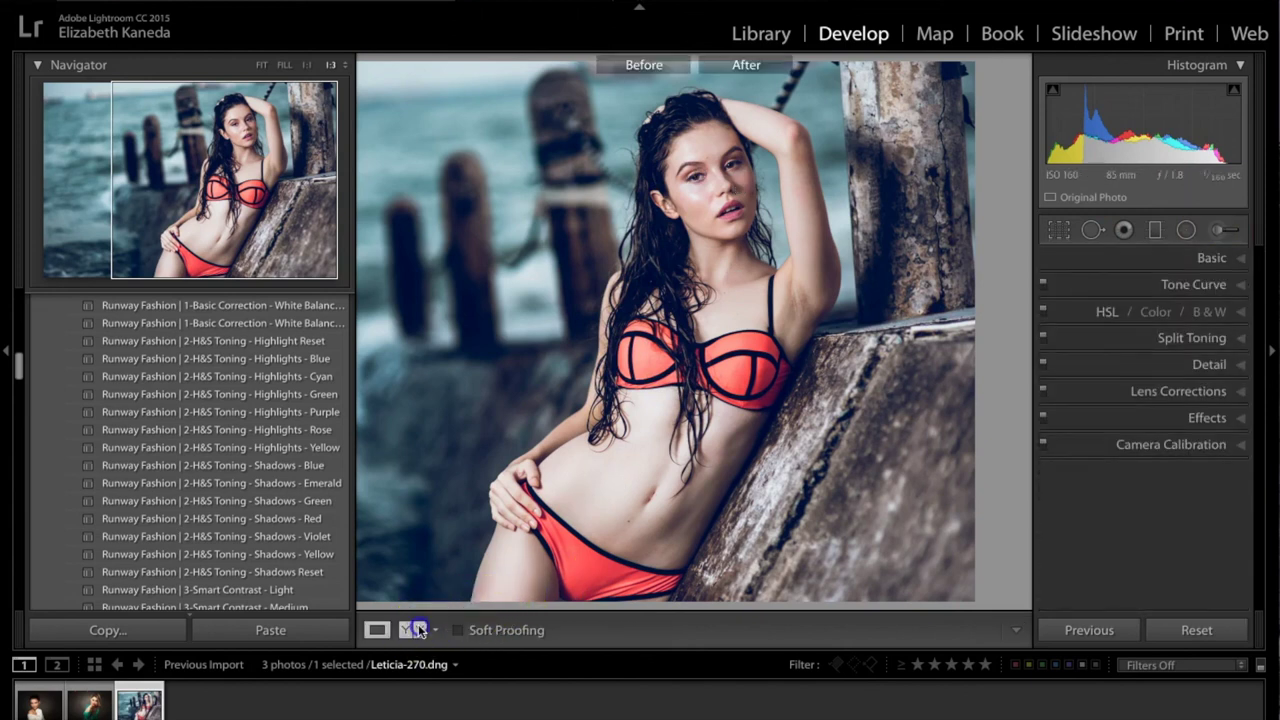
drag(606, 309, 571, 277)
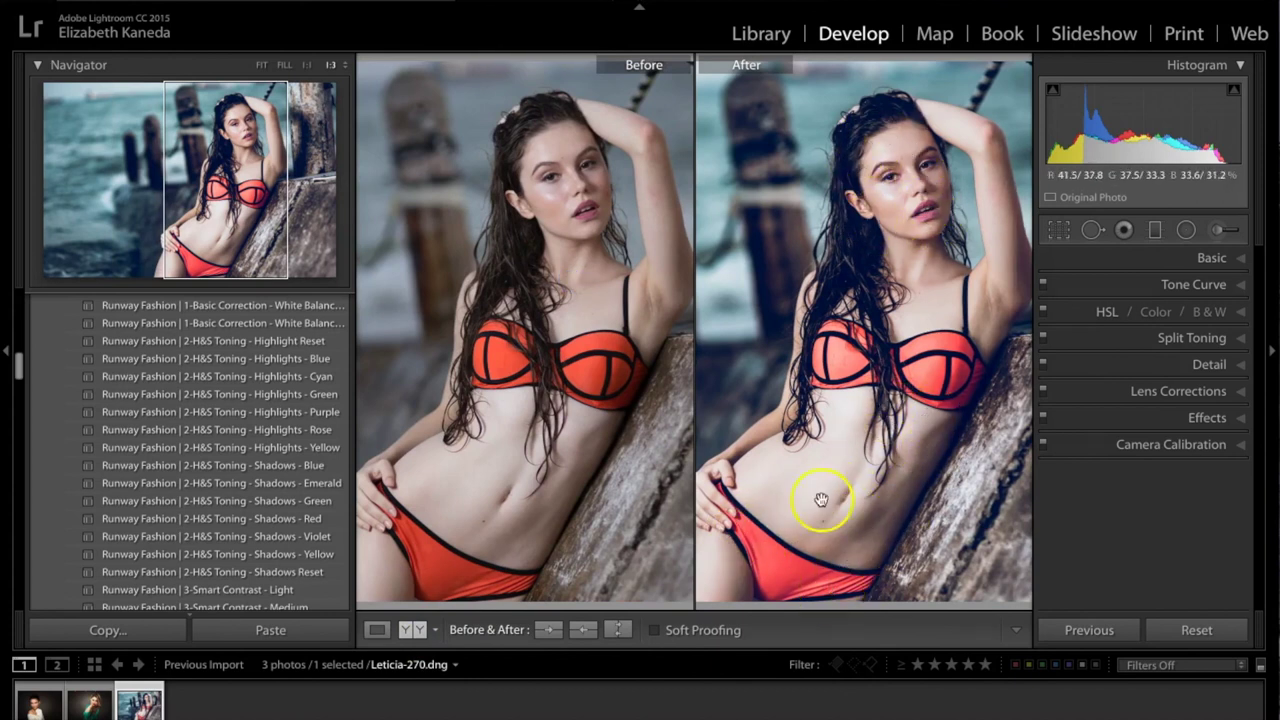
drag(916, 306, 902, 262)
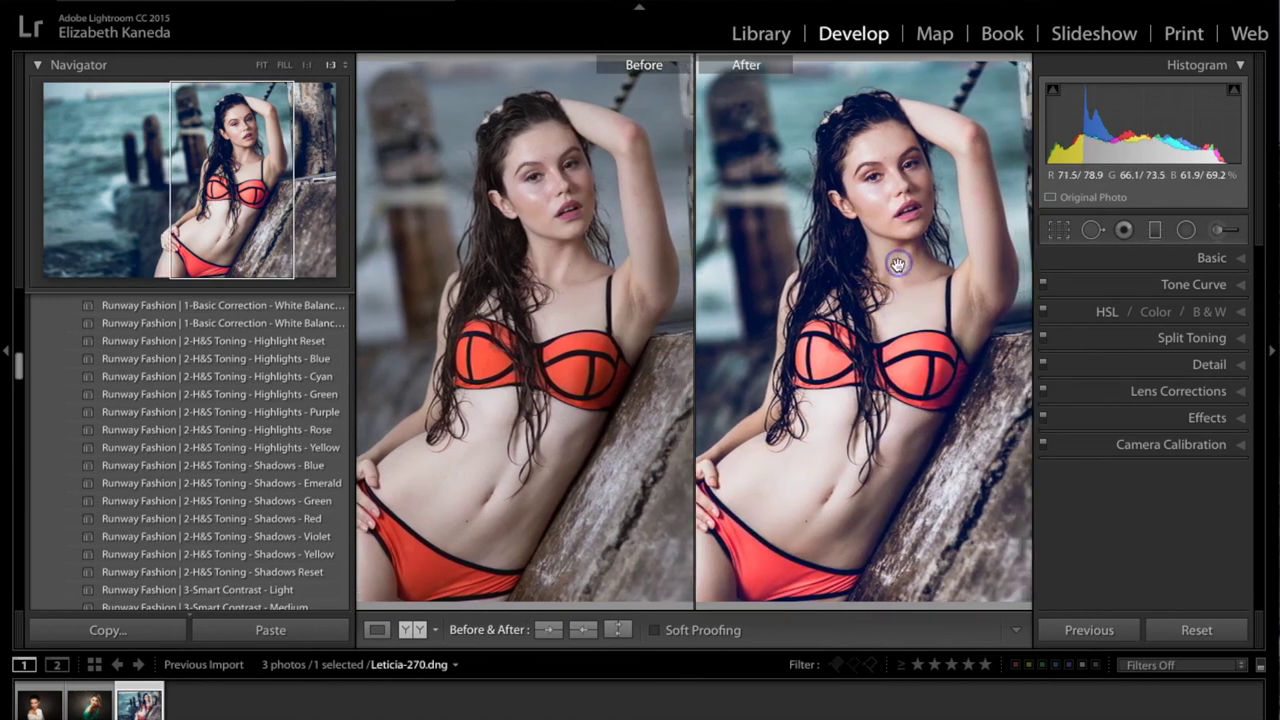
click(377, 629)
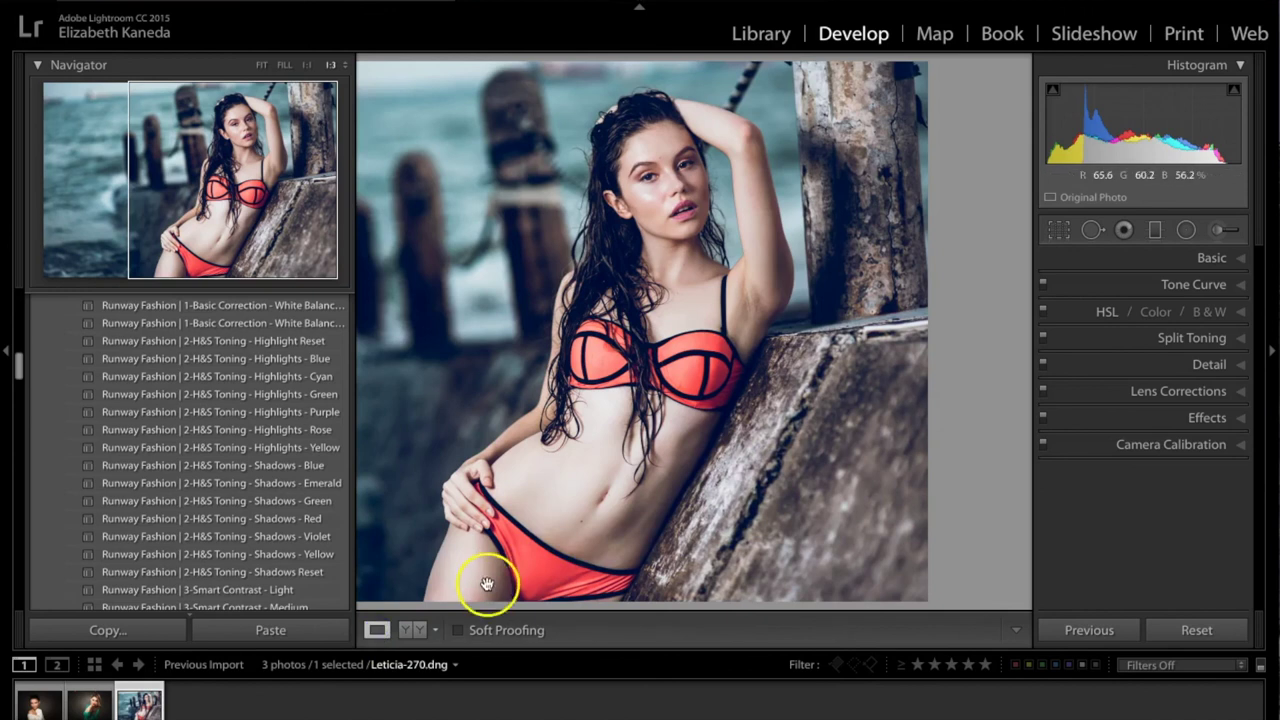
click(261, 66)
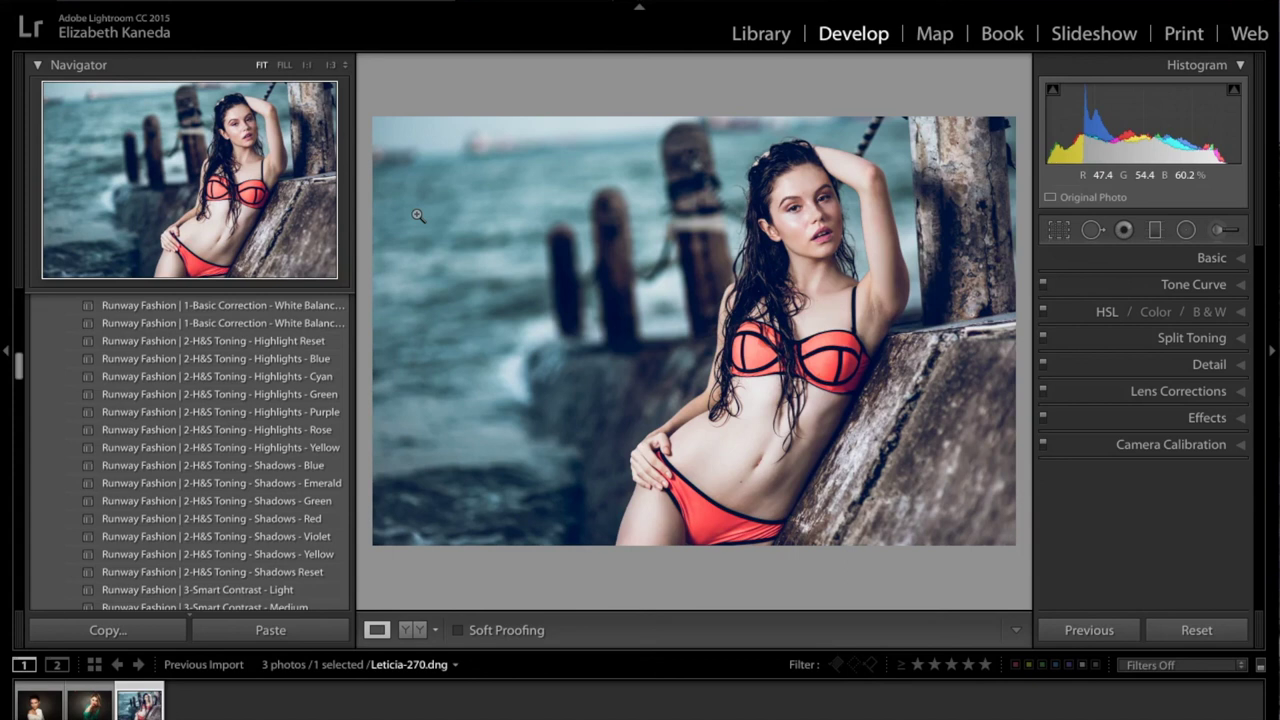
key(backslash)
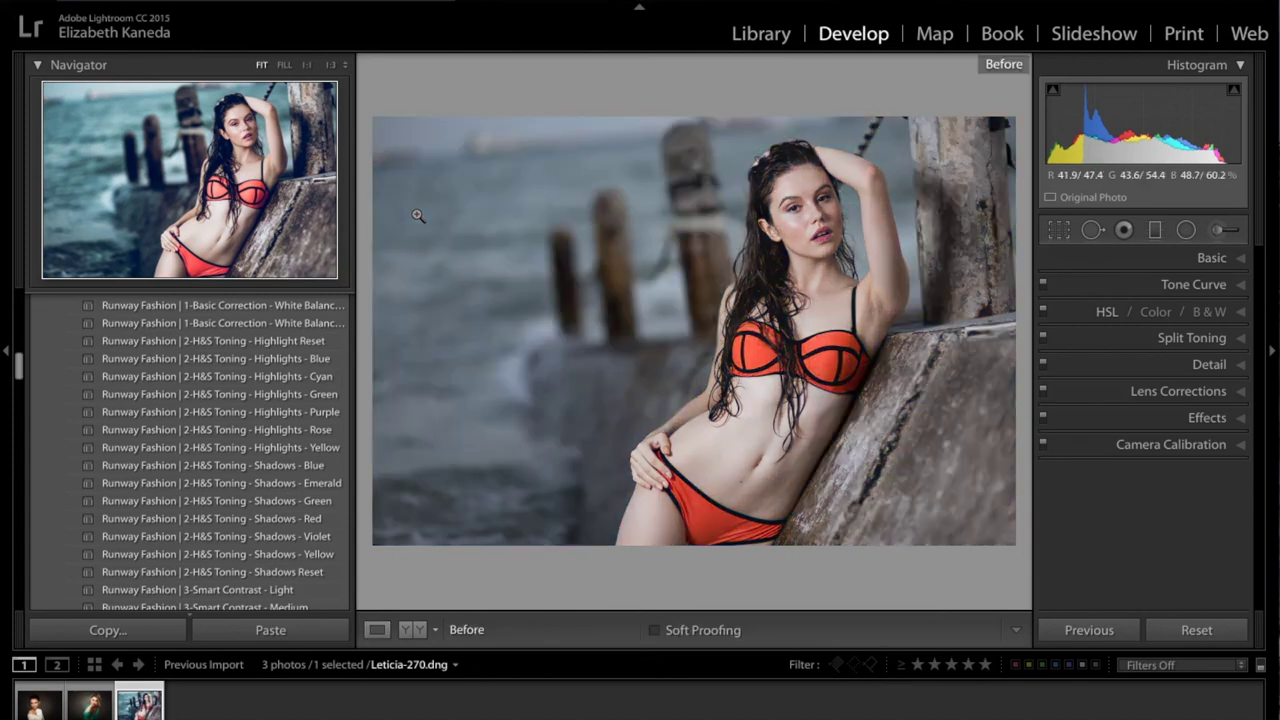
key(backslash)
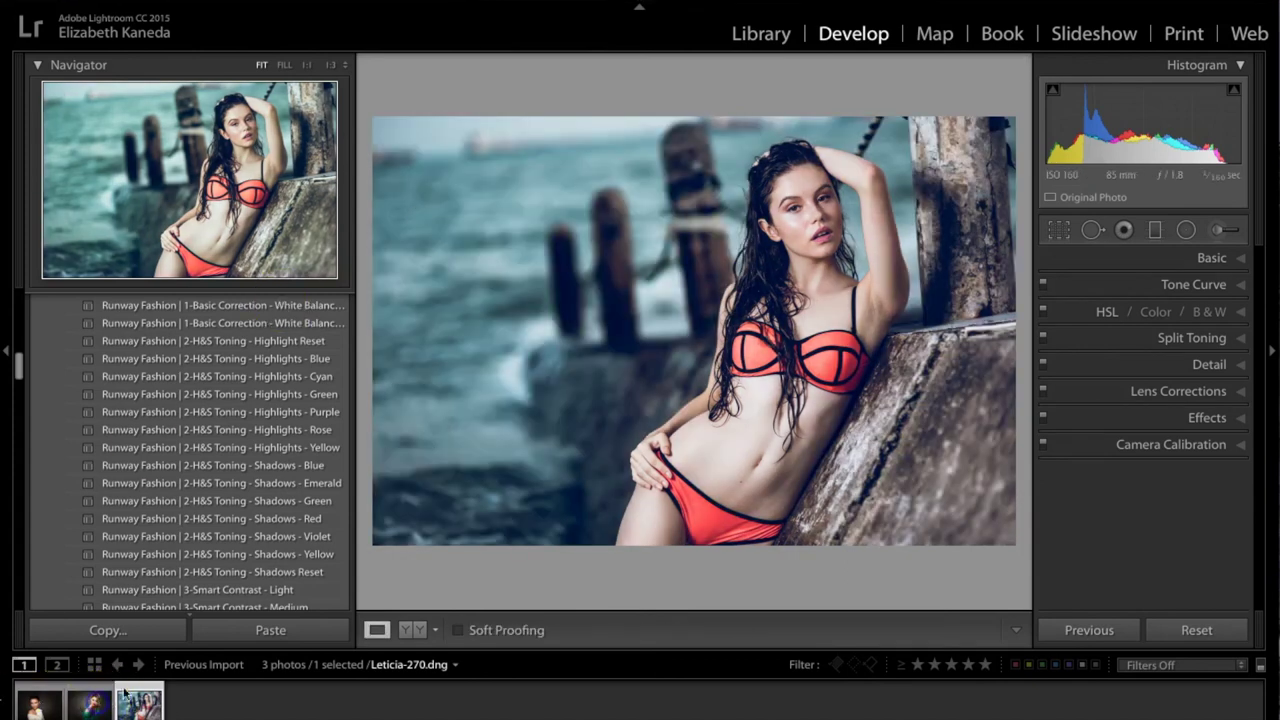
- Compare the green-dress portrait and the white-sweater portrait each with its unedited version
click(88, 705)
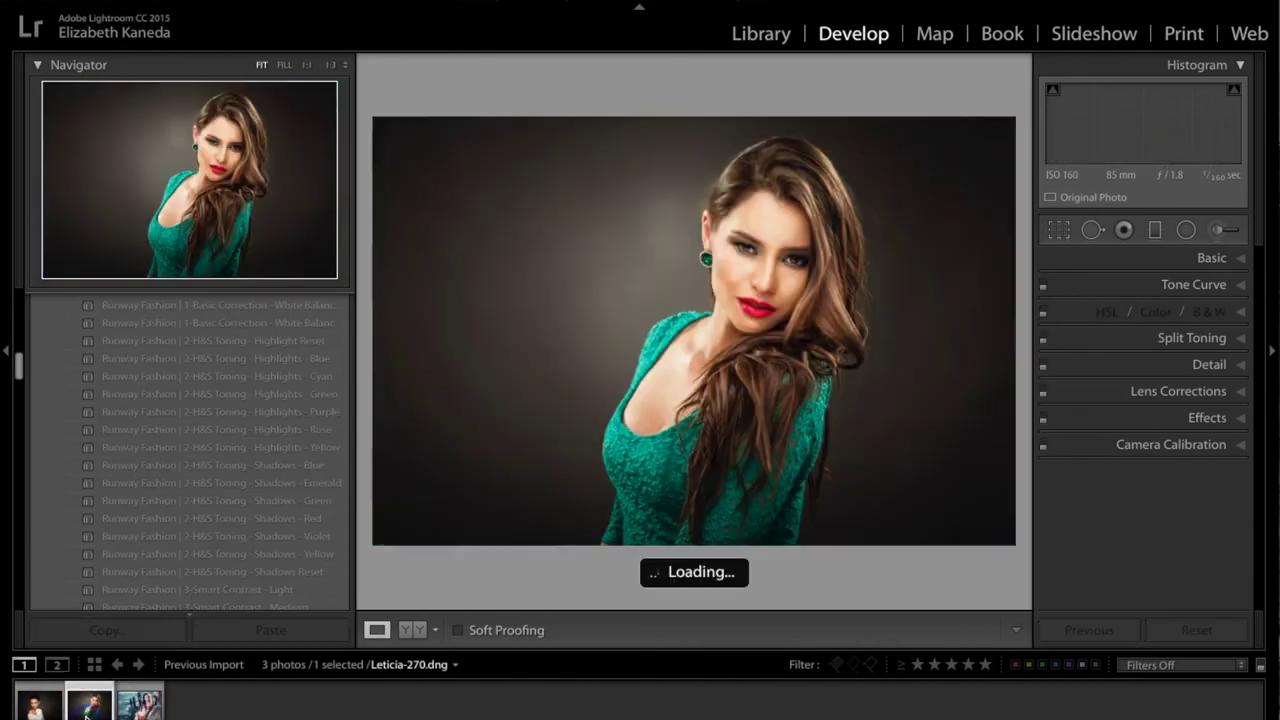
key(backslash)
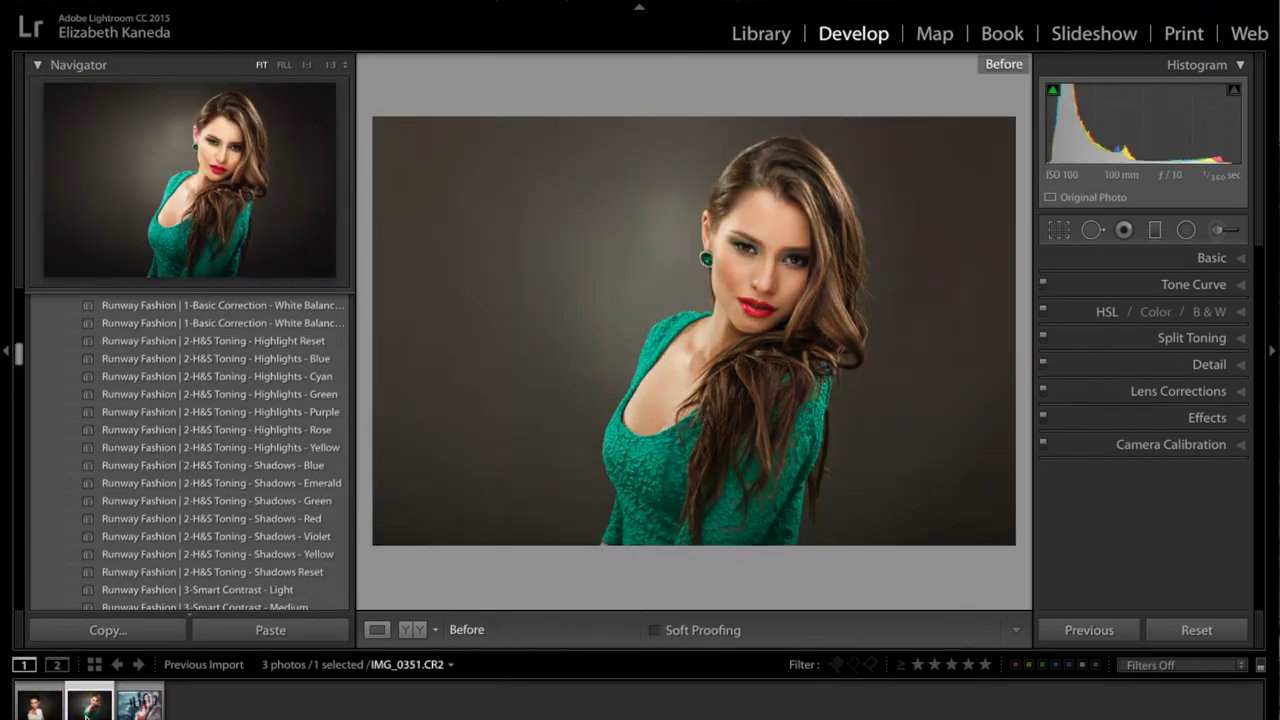
key(backslash)
click(38, 705)
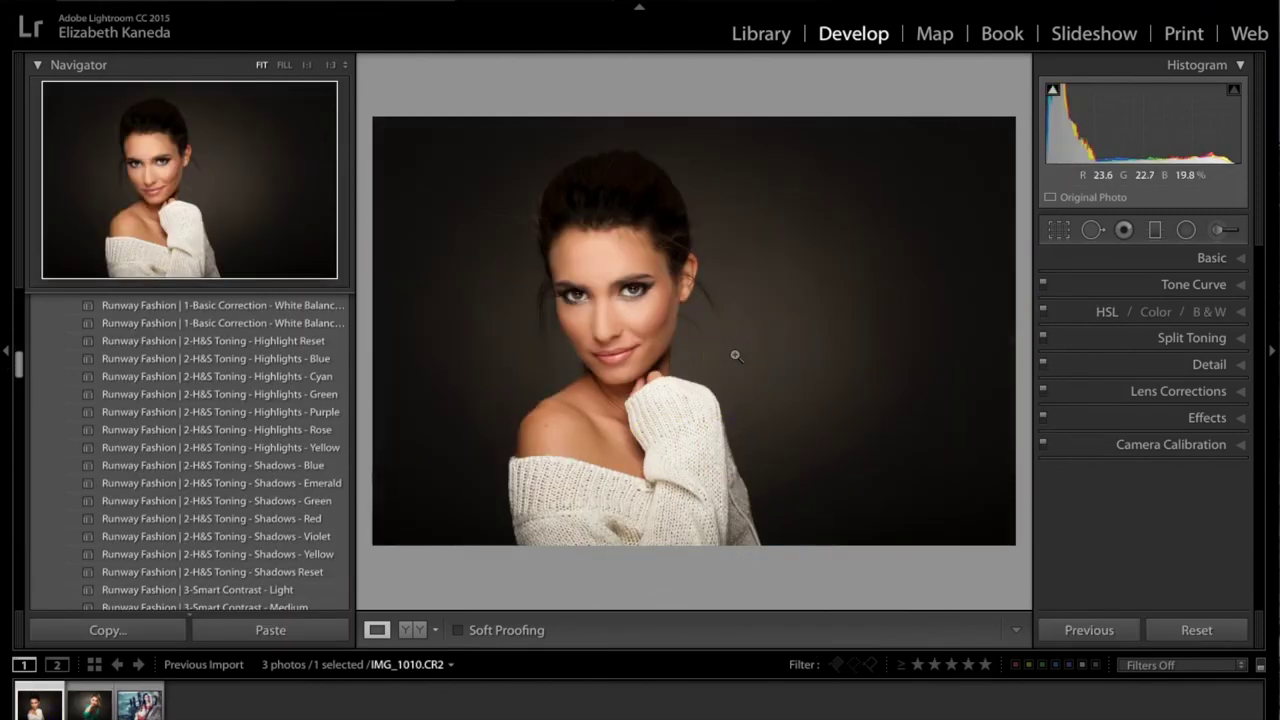
key(backslash)
key(backslash)
key(backslash)
key(backslash)
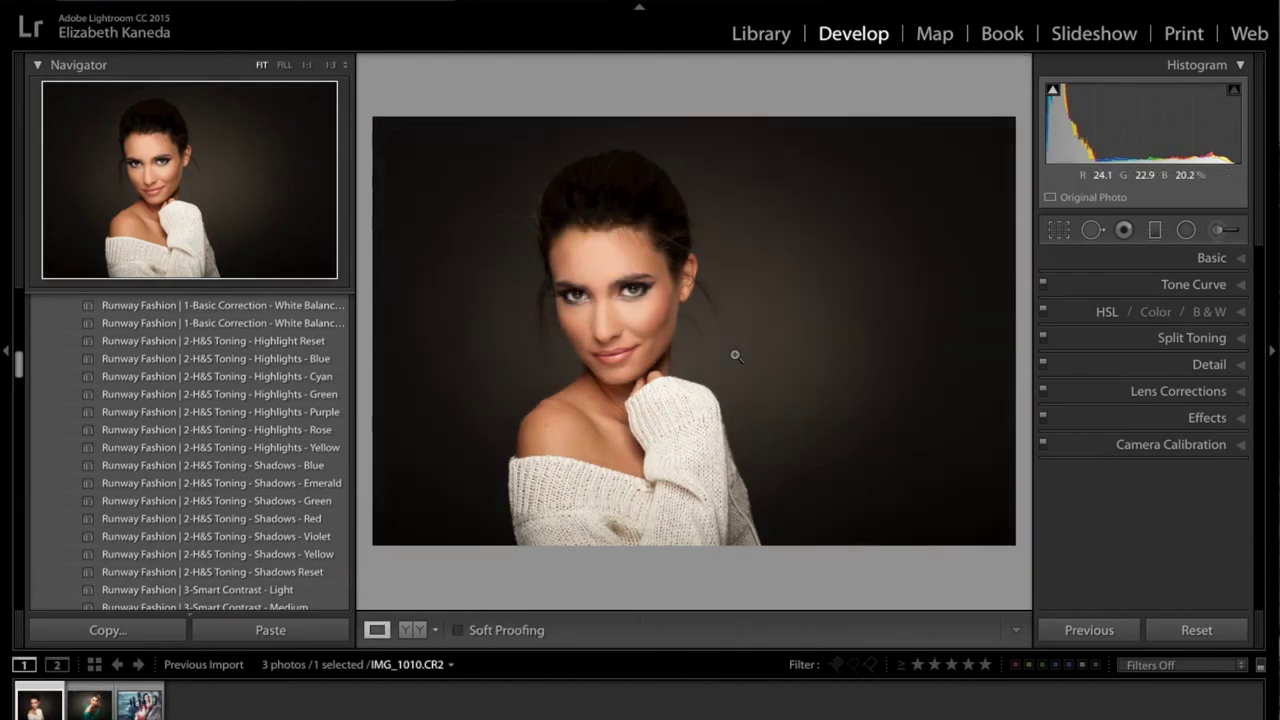